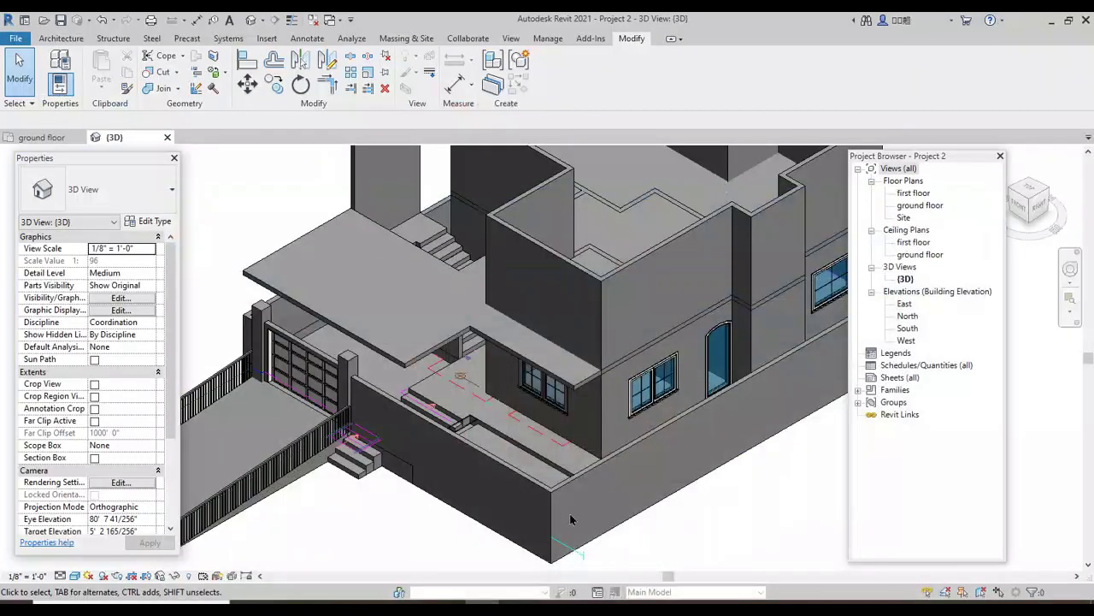
# Step: Open the layer structure of the front boundary wall's type for editing
pyautogui.scroll(1, 543, 539)
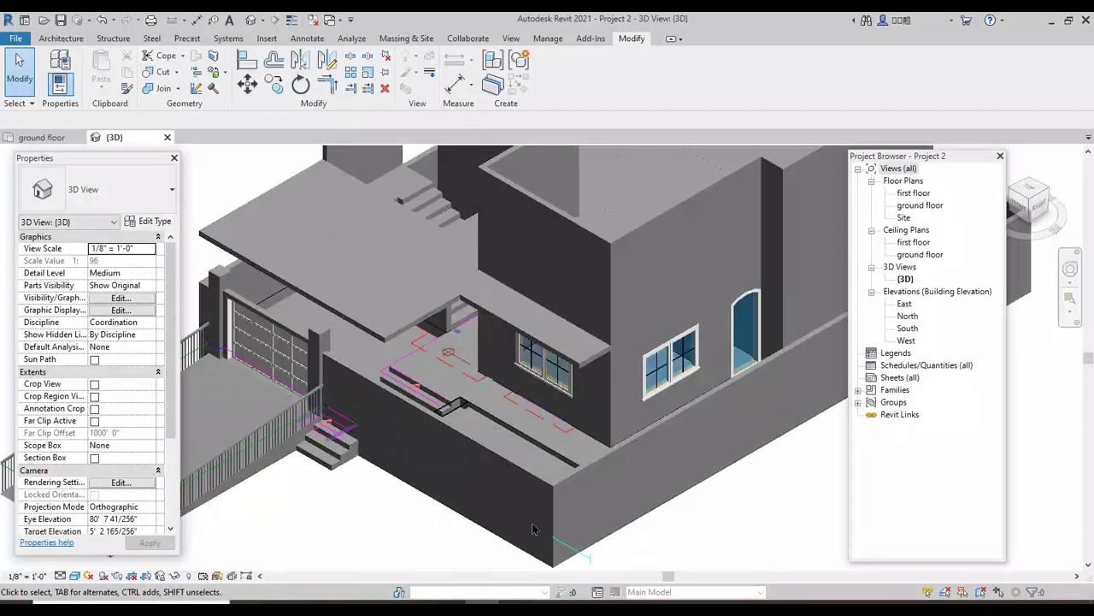
pyautogui.click(513, 472)
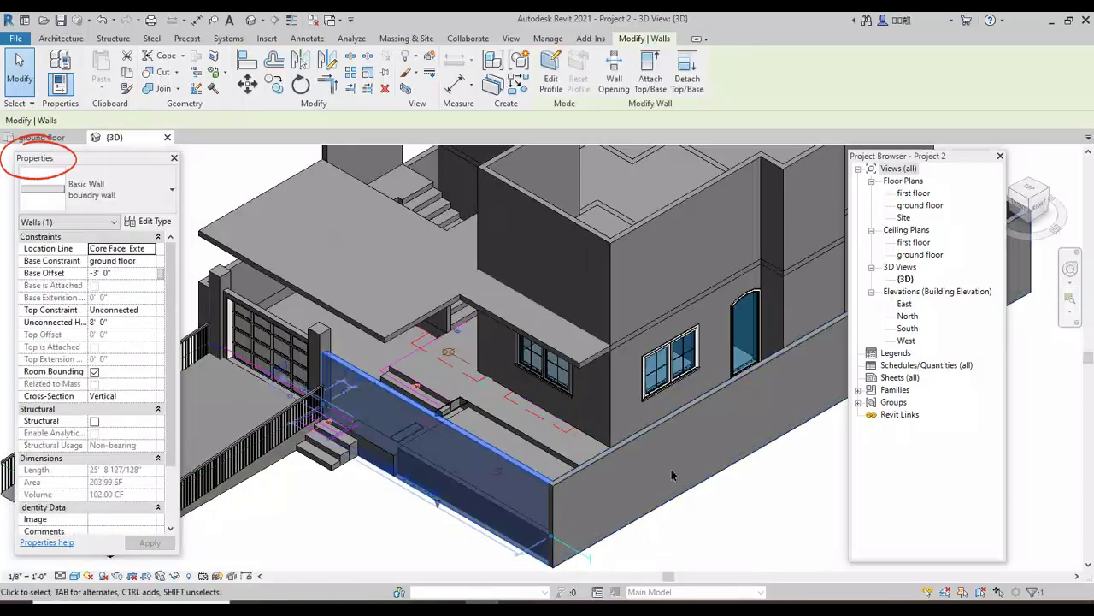
pyautogui.scroll(-1, 672, 475)
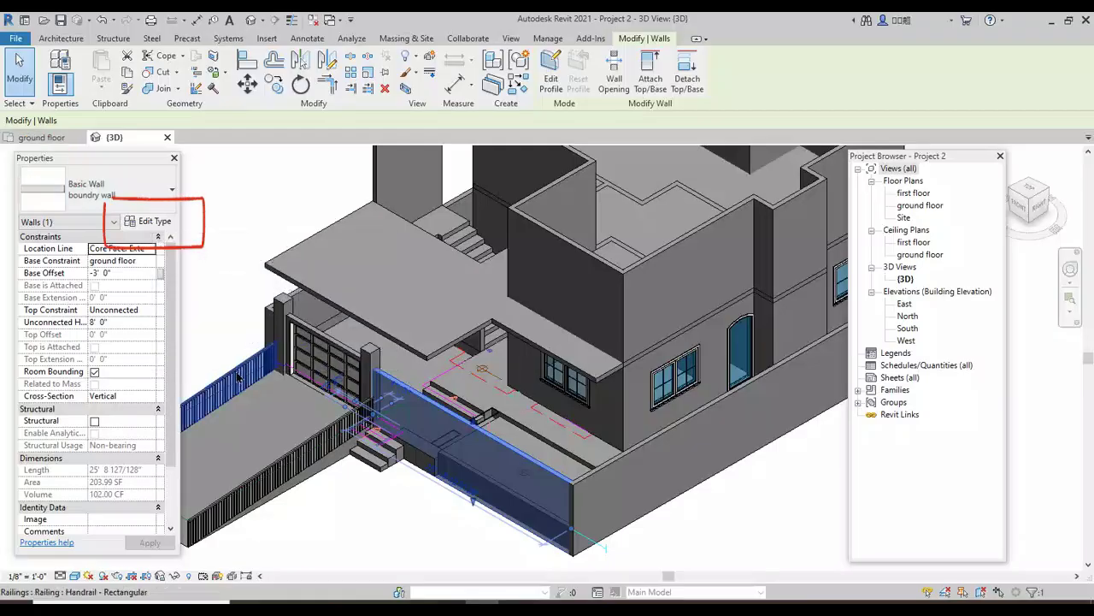
pyautogui.scroll(2, 238, 377)
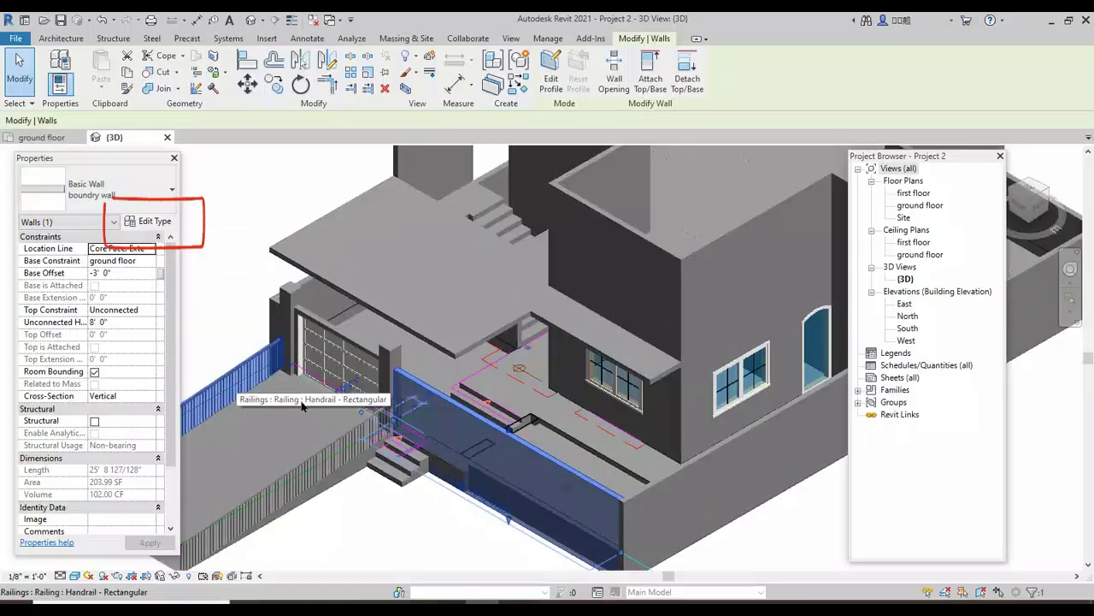
pyautogui.click(147, 221)
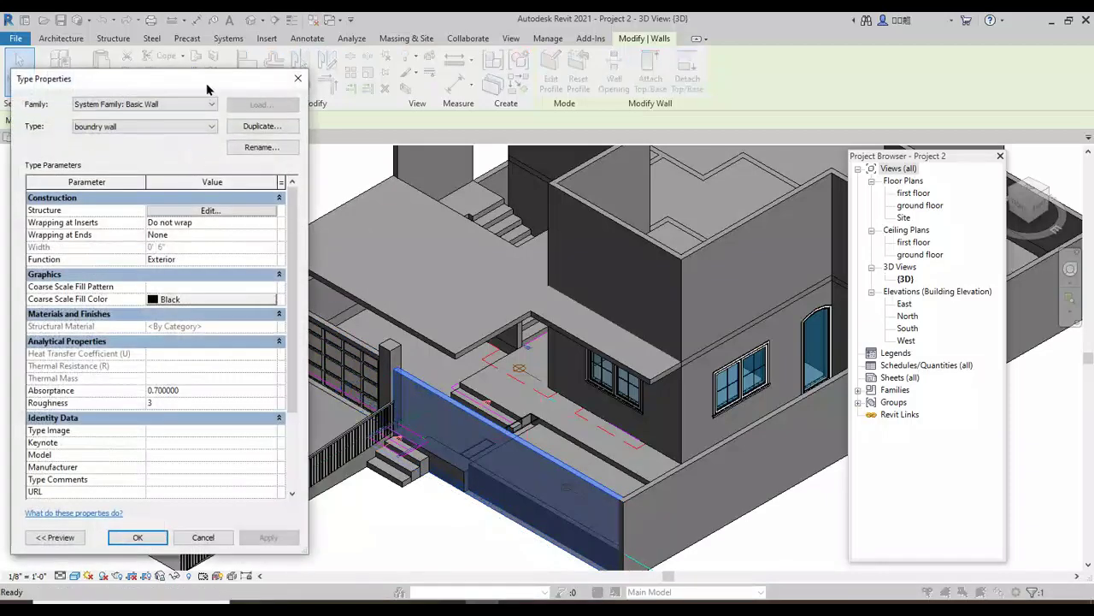
pyautogui.click(240, 186)
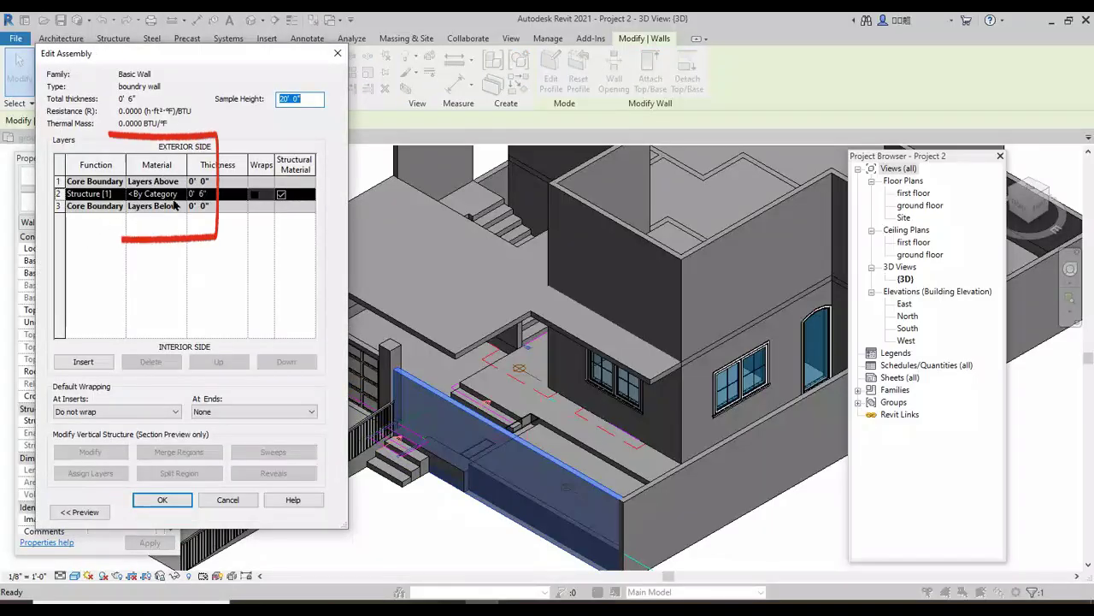
# Step: Open the material selection for the wall's Structure [1] layer and display the appearance settings
pyautogui.click(179, 196)
pyautogui.click(180, 195)
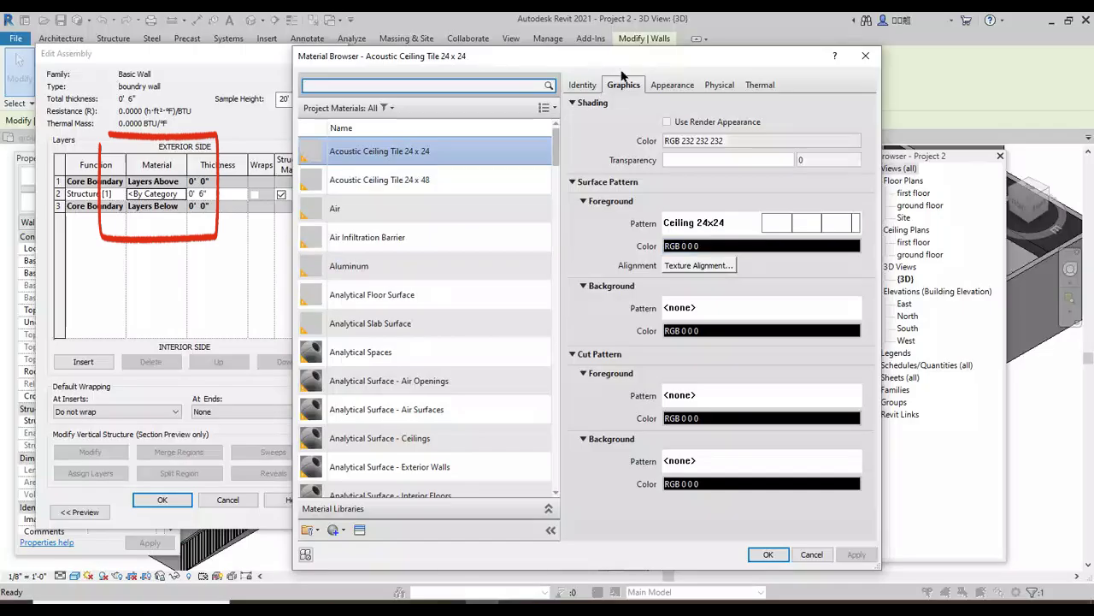
pyautogui.moveTo(624, 67); pyautogui.dragTo(590, 53)
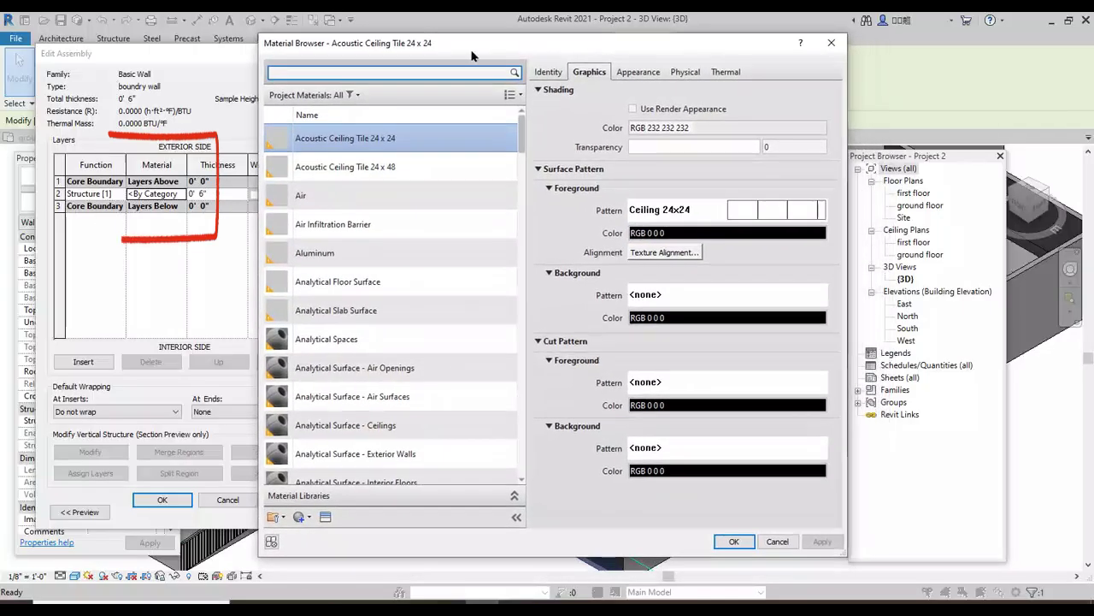
pyautogui.click(643, 76)
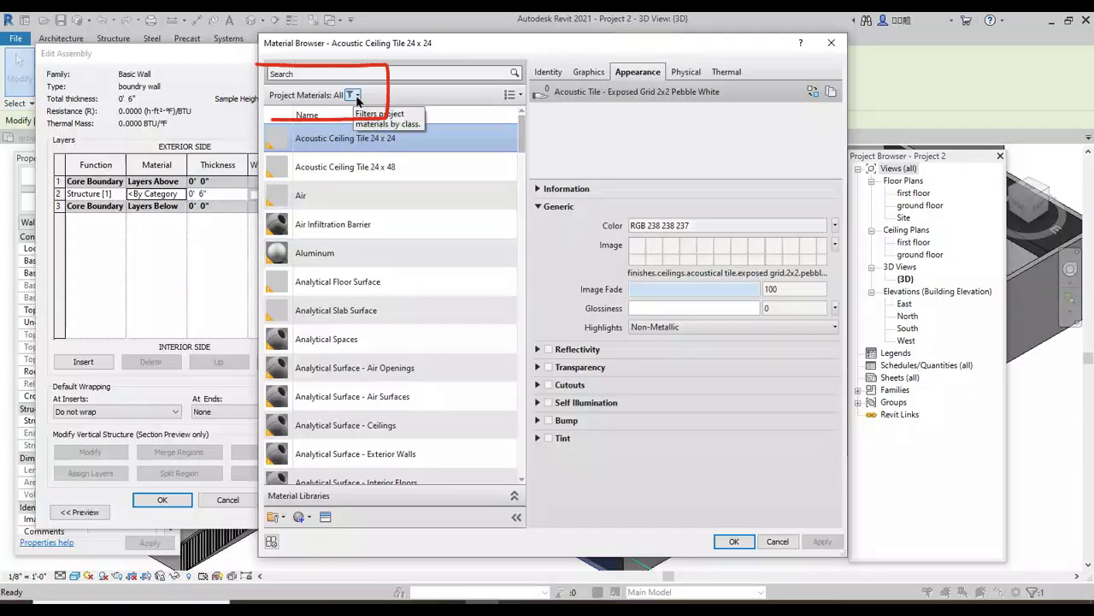
# Step: Browse the project materials by class, filtering for Wood, Paint and finally Masonry
pyautogui.click(357, 97)
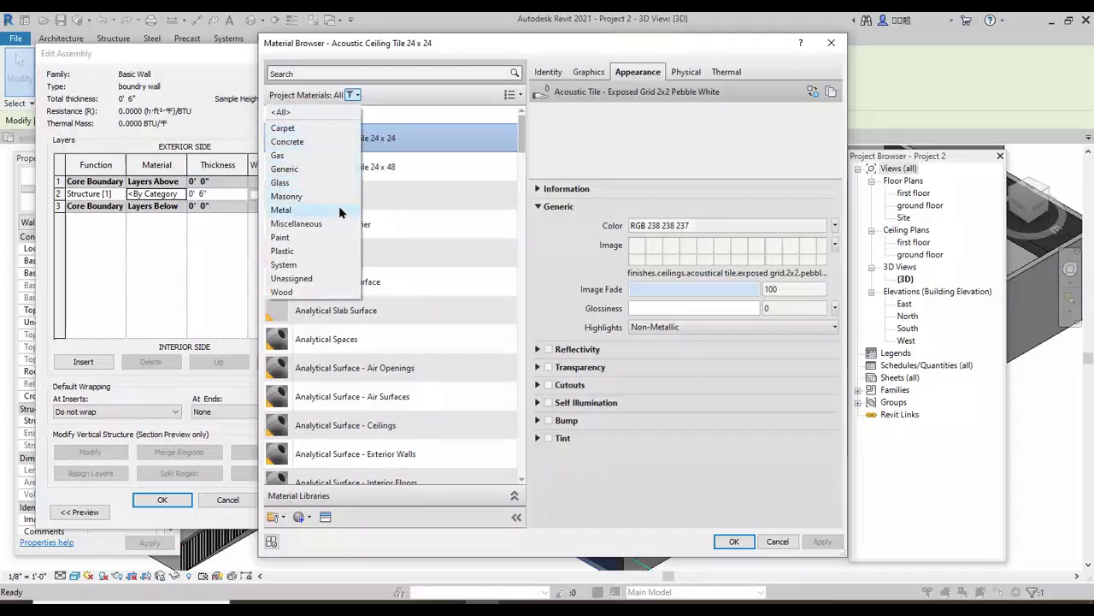
pyautogui.click(325, 291)
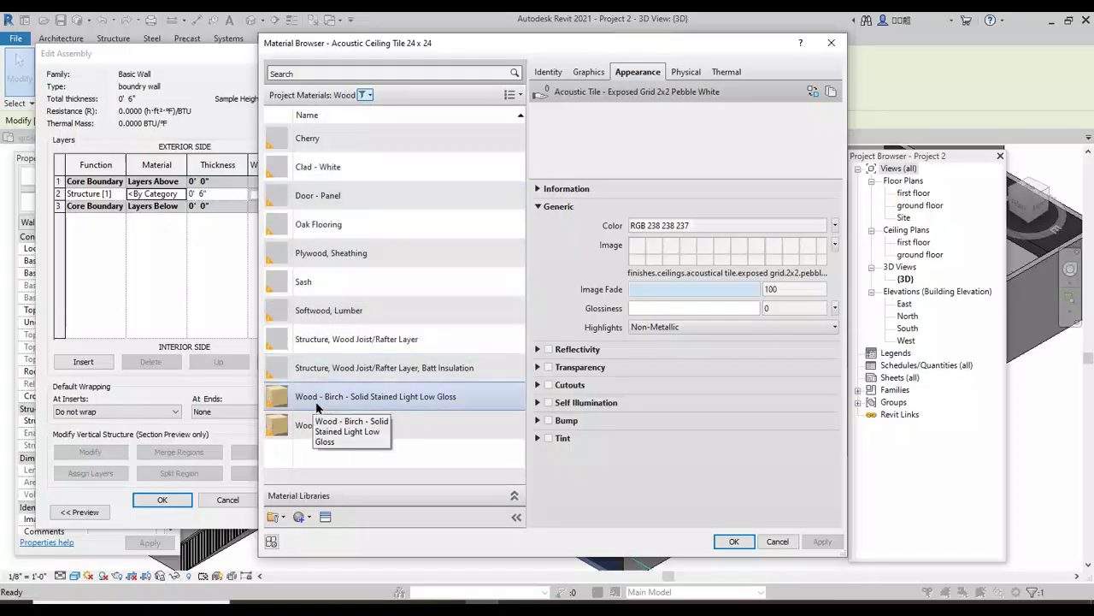
pyautogui.click(368, 96)
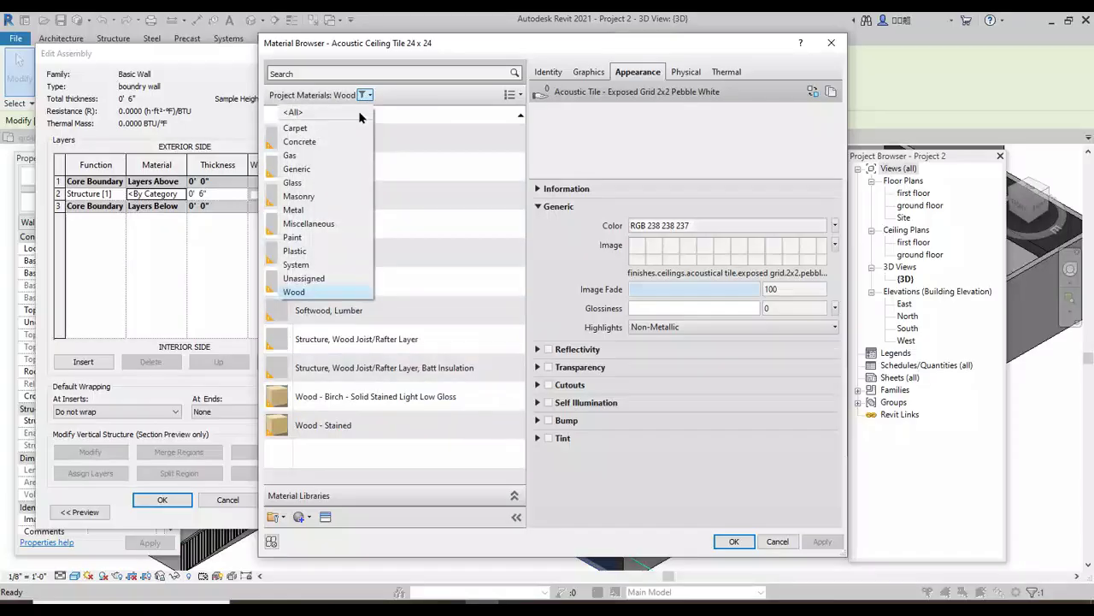
pyautogui.click(292, 238)
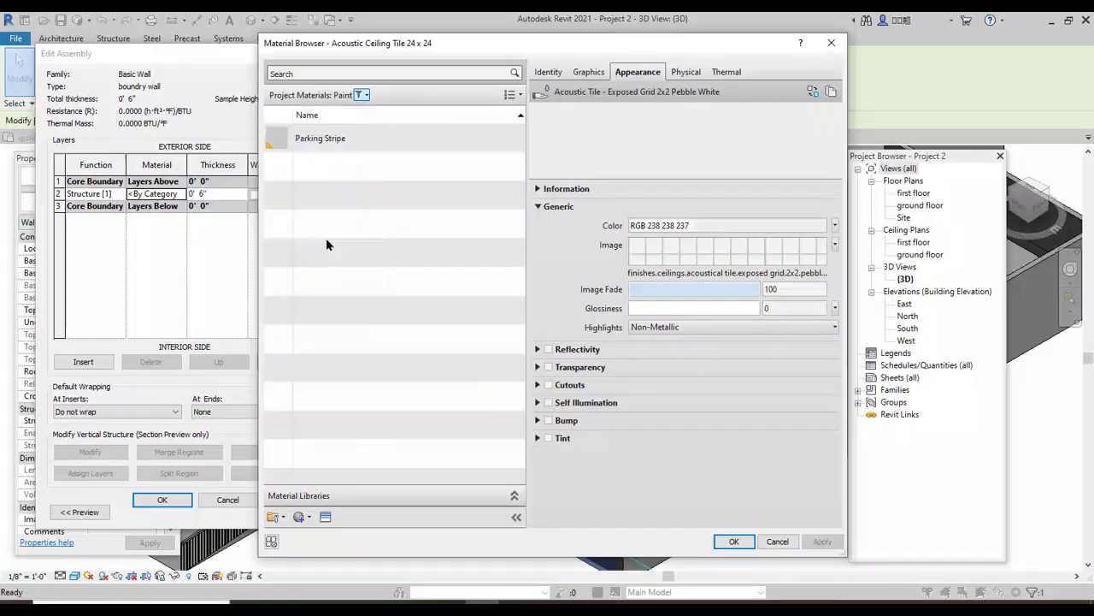
pyautogui.click(366, 96)
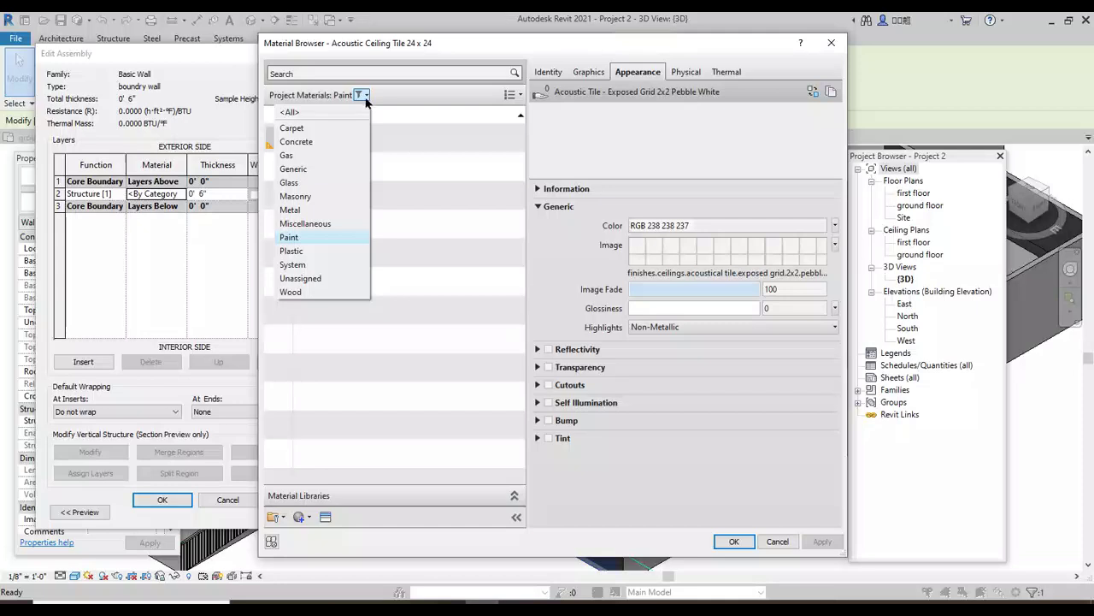
pyautogui.click(324, 198)
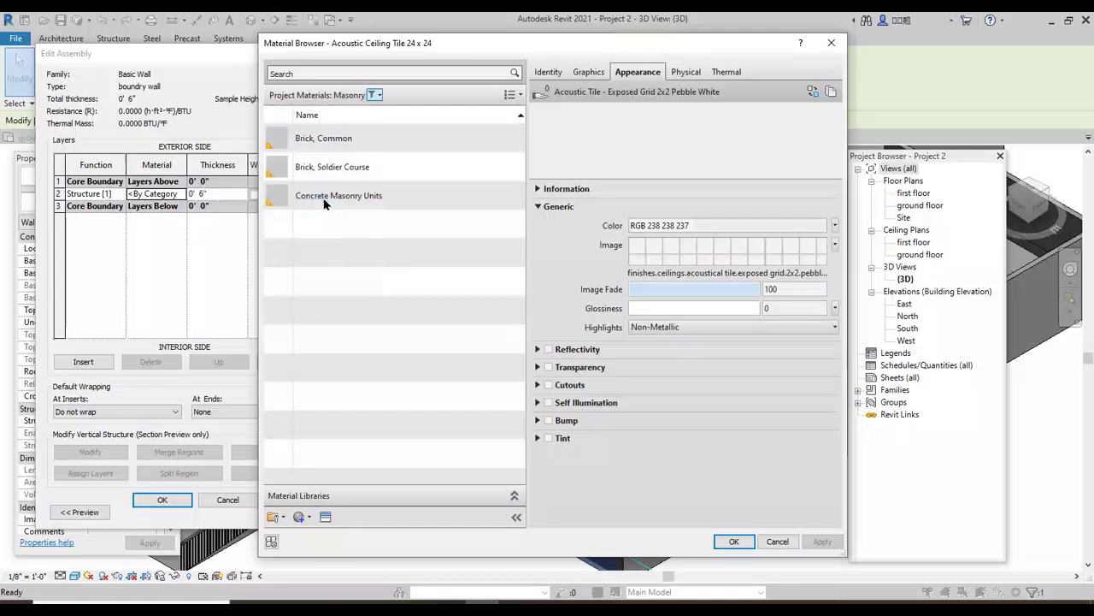
# Step: Compare the appearances of Brick, Common and Brick, Soldier Course, and select the Concrete Masonry Units material
pyautogui.click(324, 199)
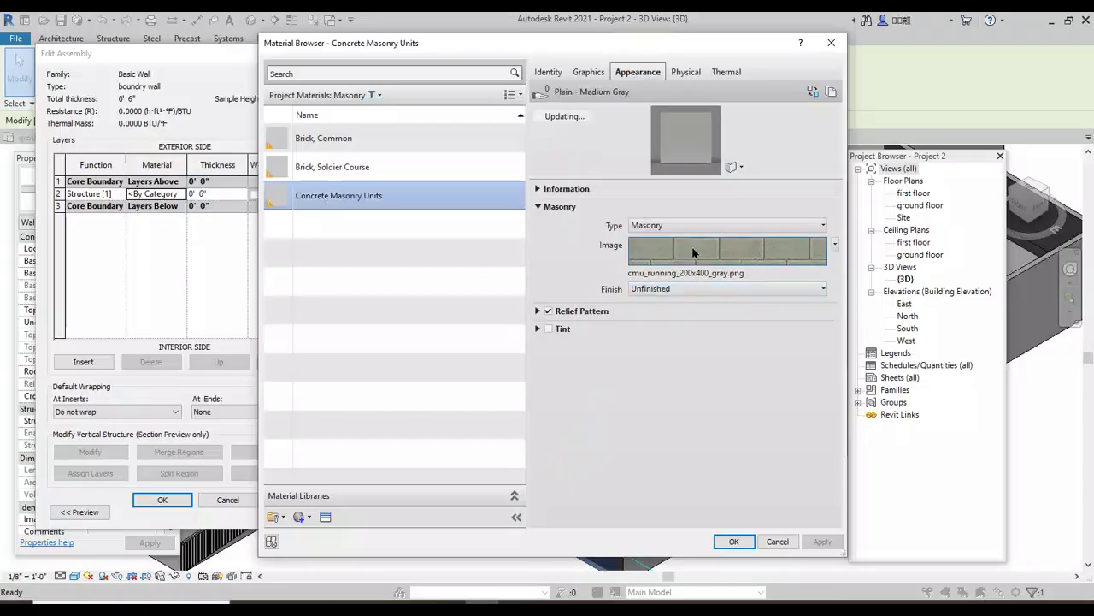
pyautogui.click(290, 178)
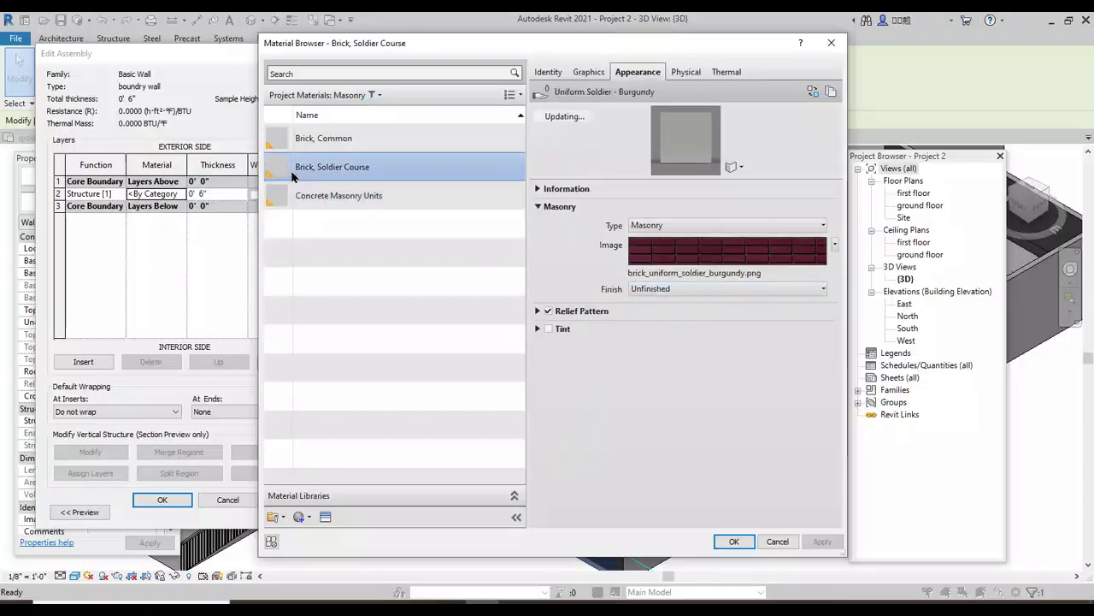
pyautogui.click(315, 144)
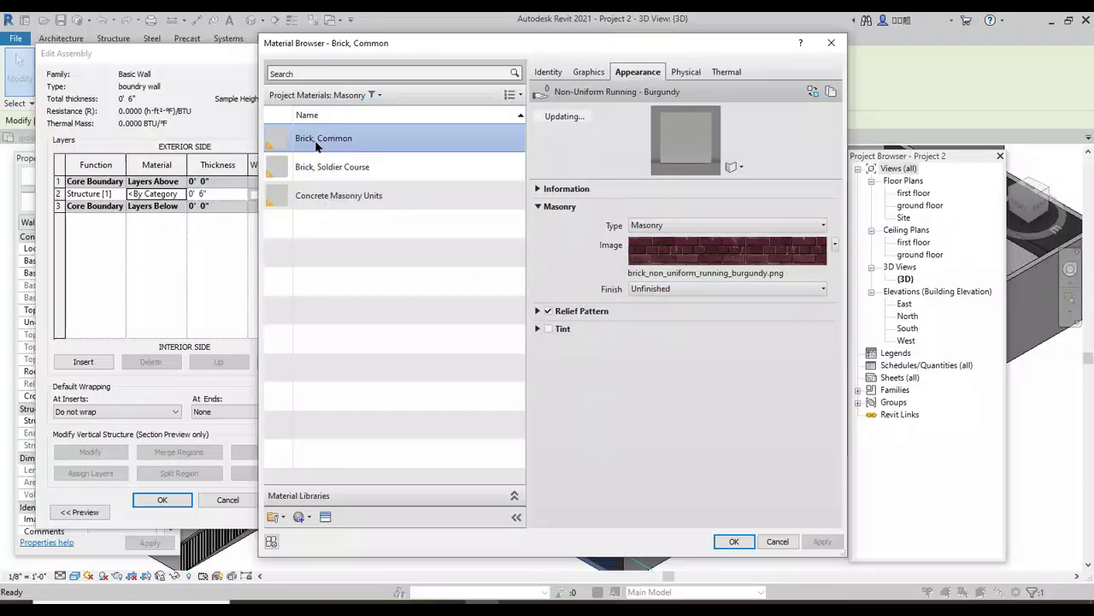
pyautogui.click(322, 202)
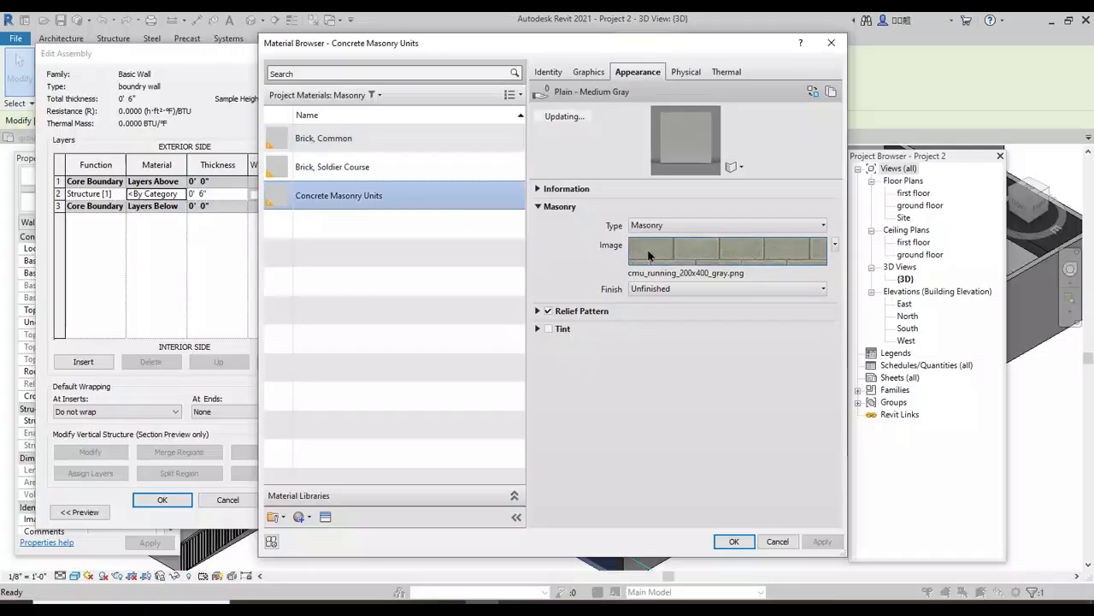
pyautogui.moveTo(648, 255)
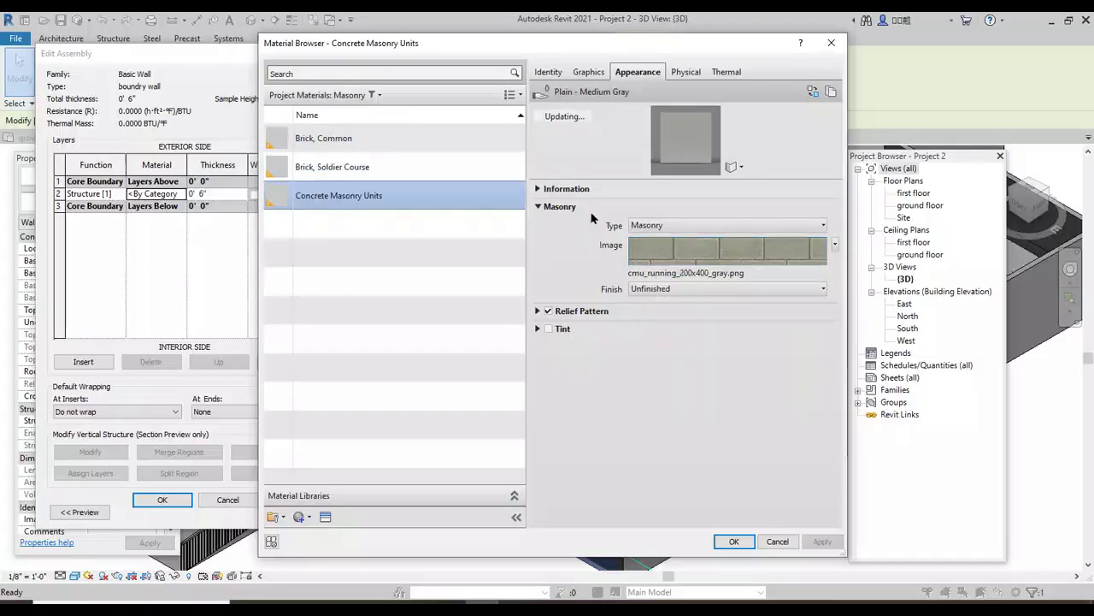
pyautogui.click(379, 96)
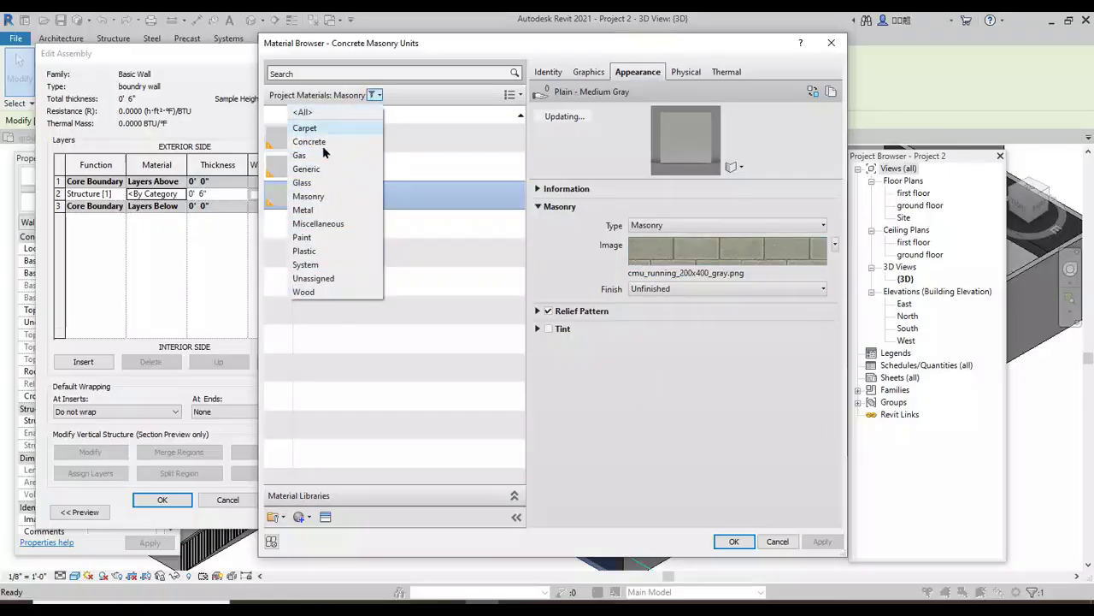
pyautogui.click(436, 96)
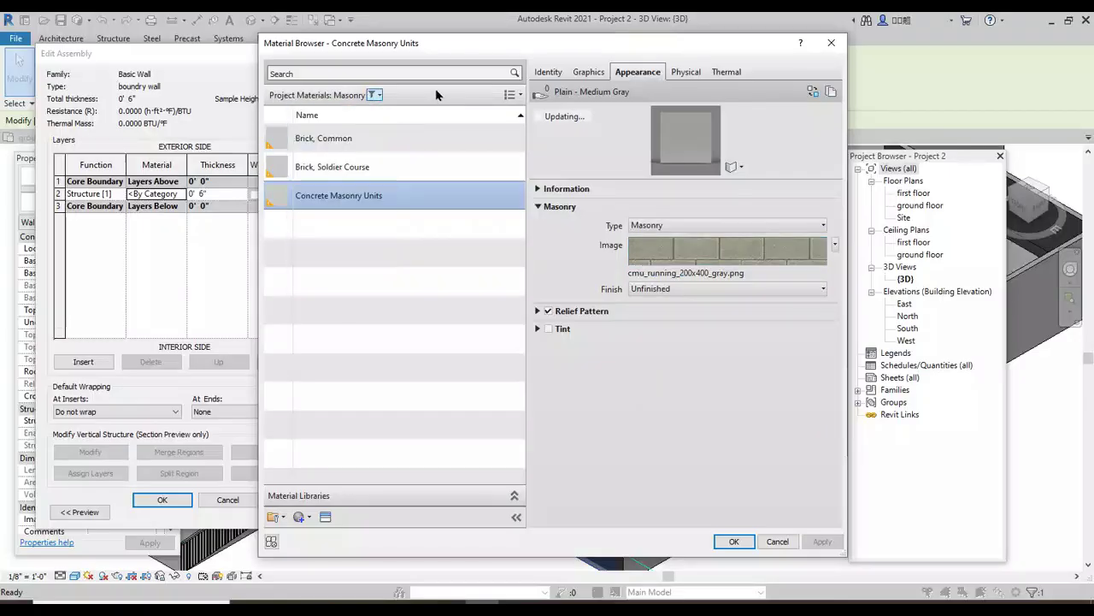
# Step: Open the Asset Browser, place it over the material's appearance settings and enlarge it to show more assets and columns
pyautogui.click(325, 517)
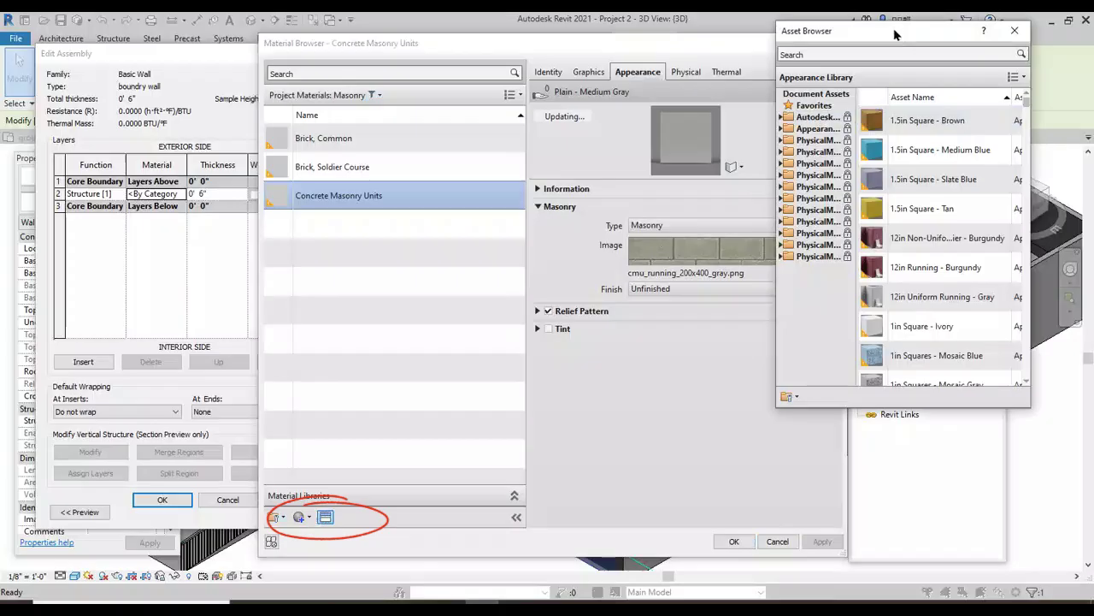
pyautogui.moveTo(895, 34); pyautogui.dragTo(793, 49)
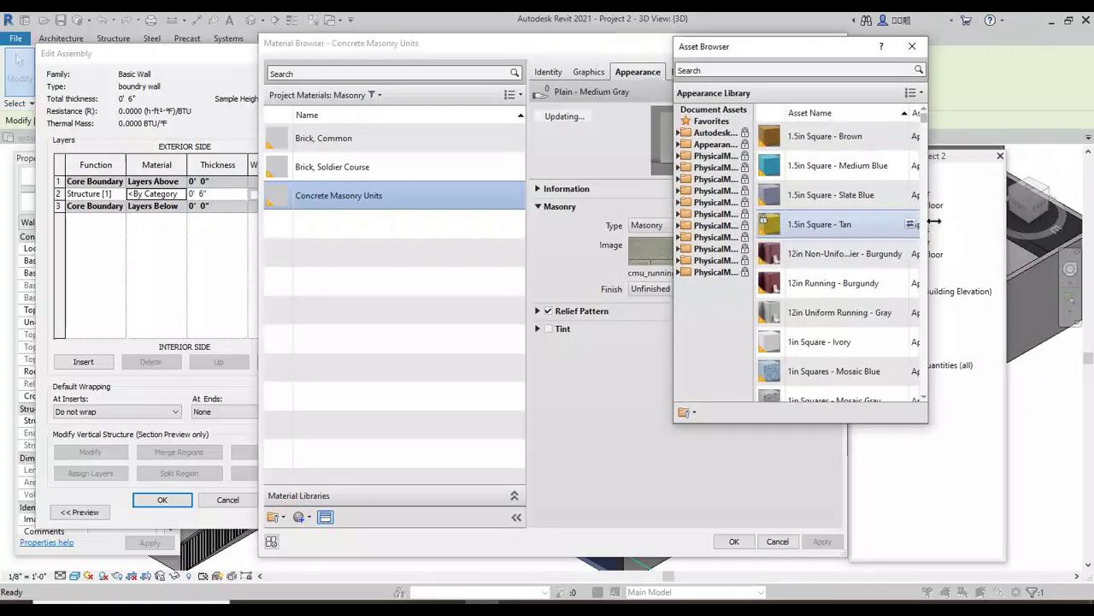
pyautogui.moveTo(934, 222); pyautogui.dragTo(1016, 223)
pyautogui.scroll(-1, 821, 376)
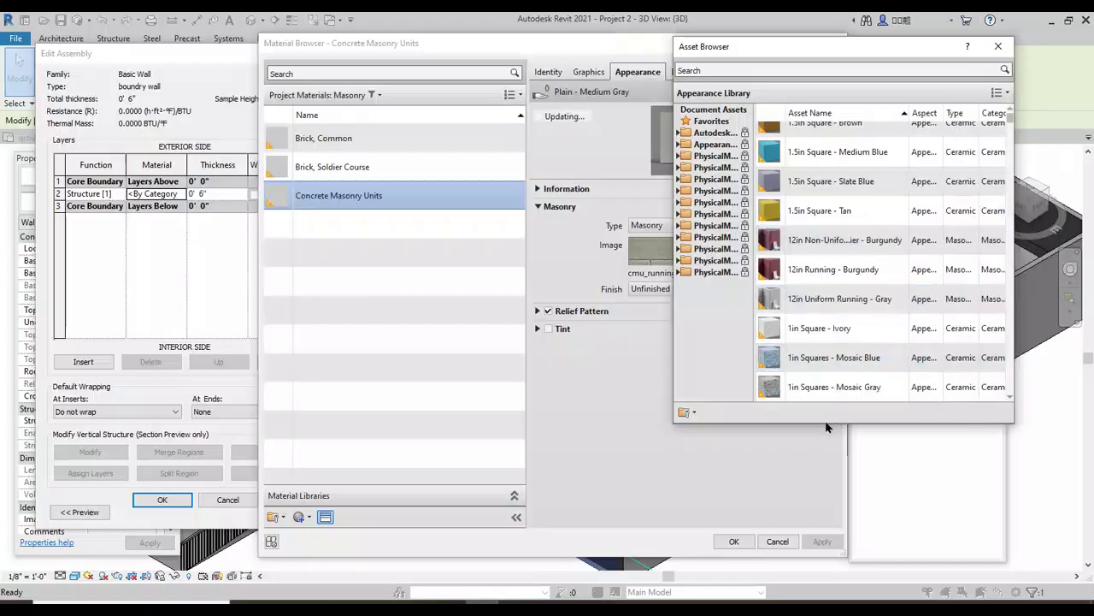
pyautogui.moveTo(823, 425); pyautogui.dragTo(823, 518)
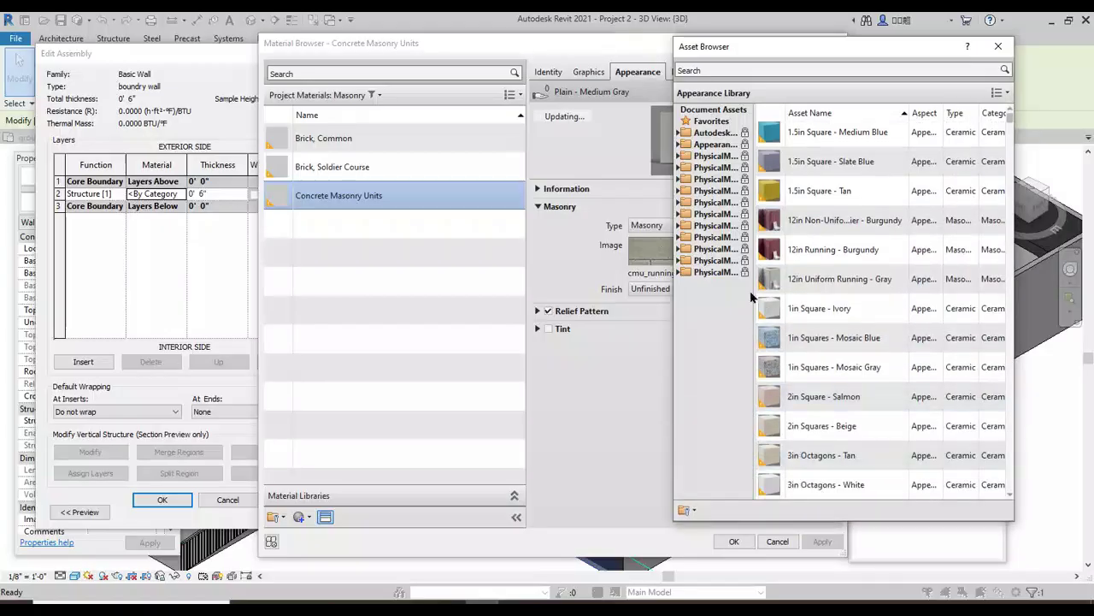
# Step: Expand the Autodesk Physical Assets library and examine the Carpet, Stone and Wood flooring assets
pyautogui.click(681, 133)
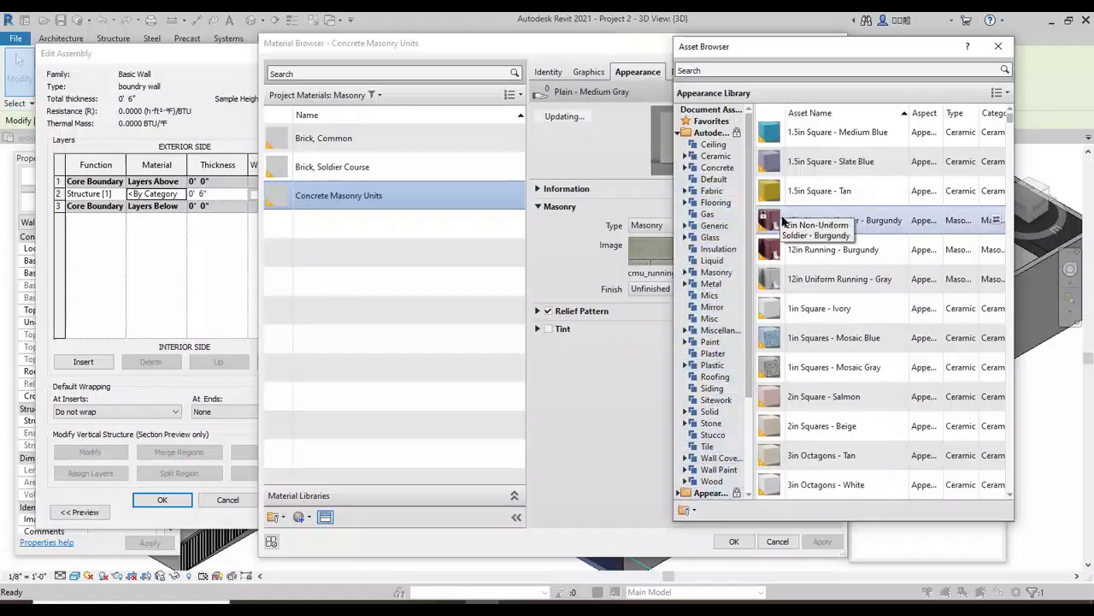
pyautogui.click(685, 203)
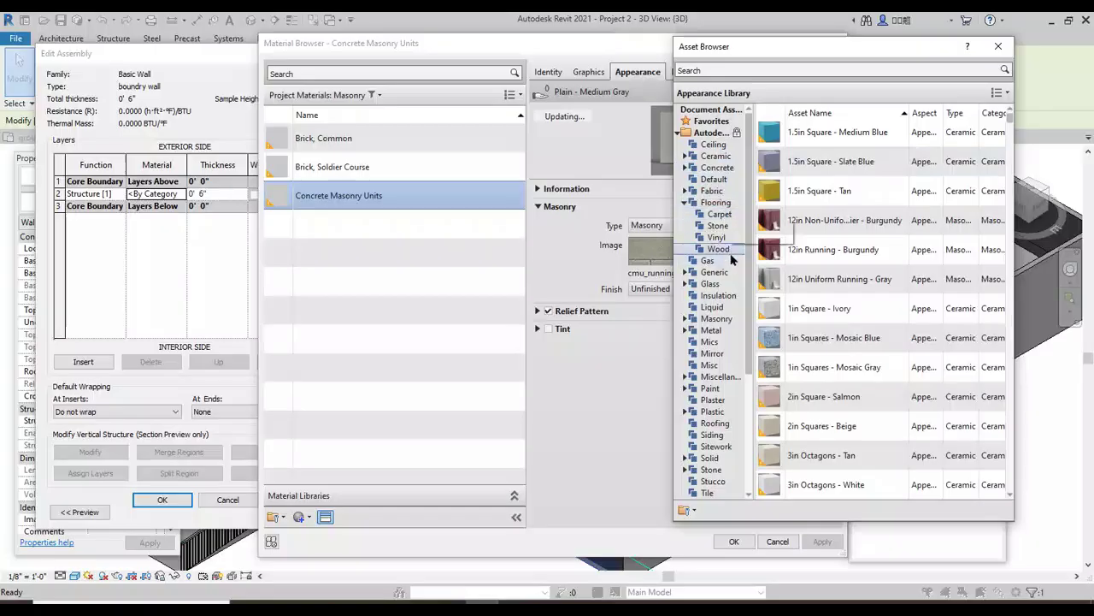
pyautogui.click(719, 214)
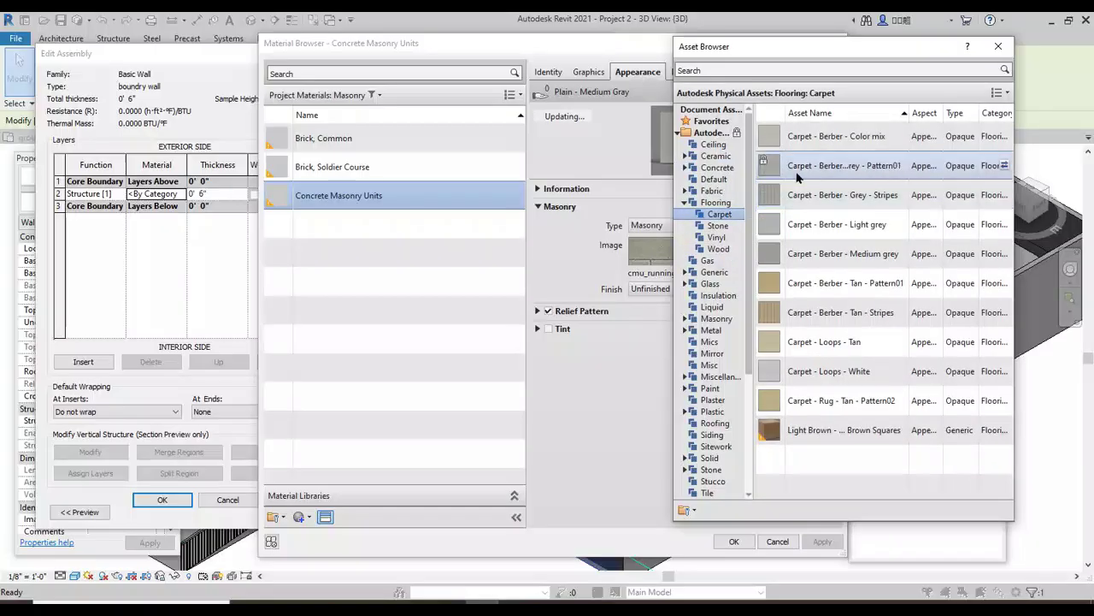
pyautogui.click(719, 226)
pyautogui.click(719, 249)
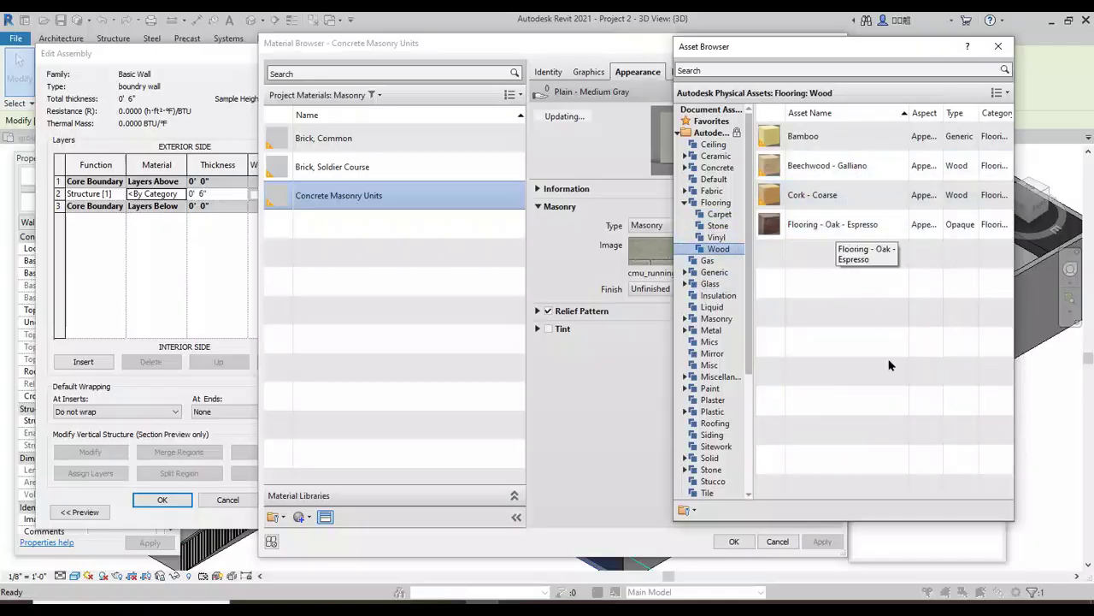
# Step: Examine the Tile assets and the Glossy and Matte wall paint assets in the Autodesk Physical Assets library
pyautogui.click(705, 493)
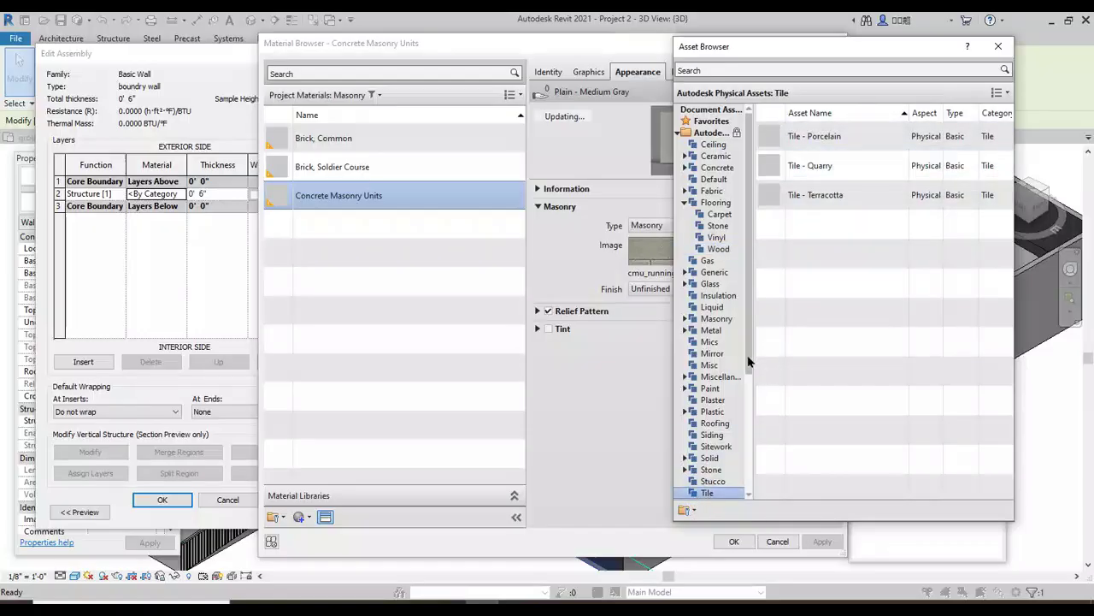
pyautogui.moveTo(748, 361); pyautogui.dragTo(745, 423)
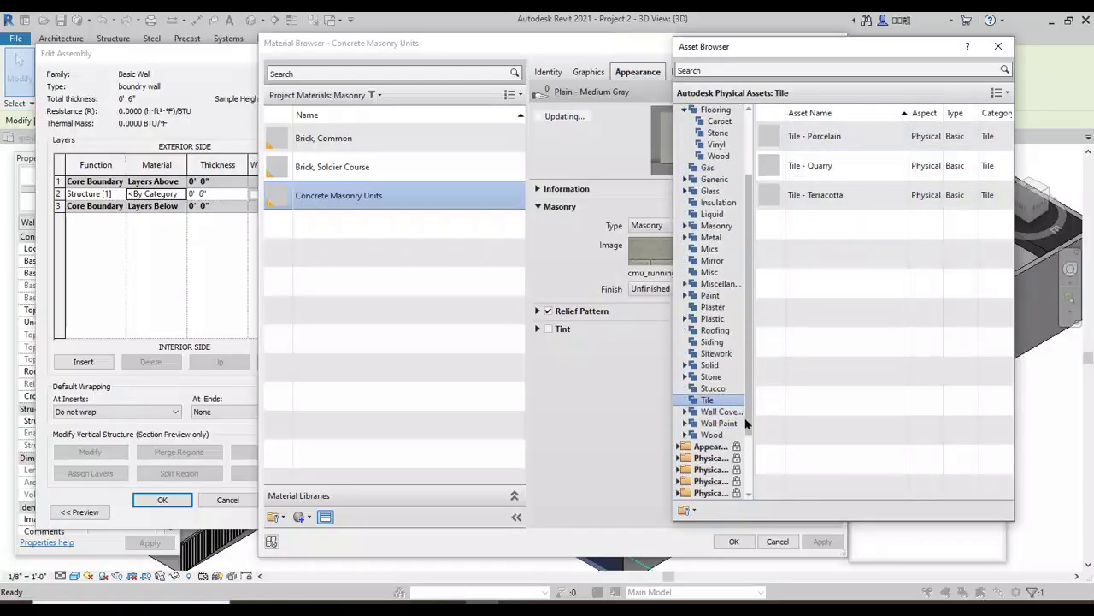
pyautogui.click(684, 424)
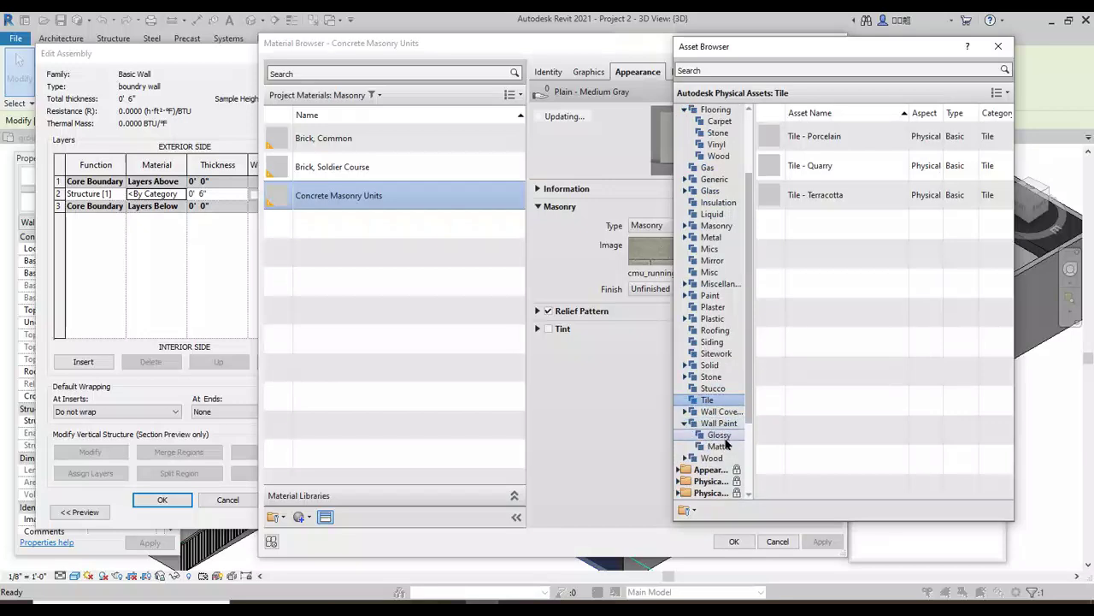
pyautogui.click(718, 435)
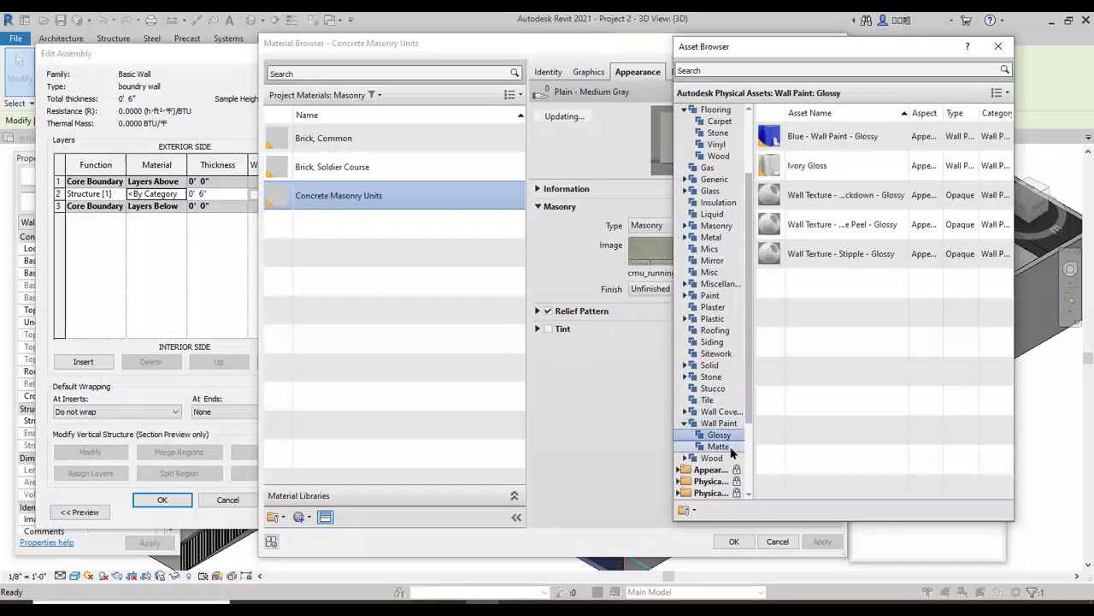
pyautogui.click(729, 450)
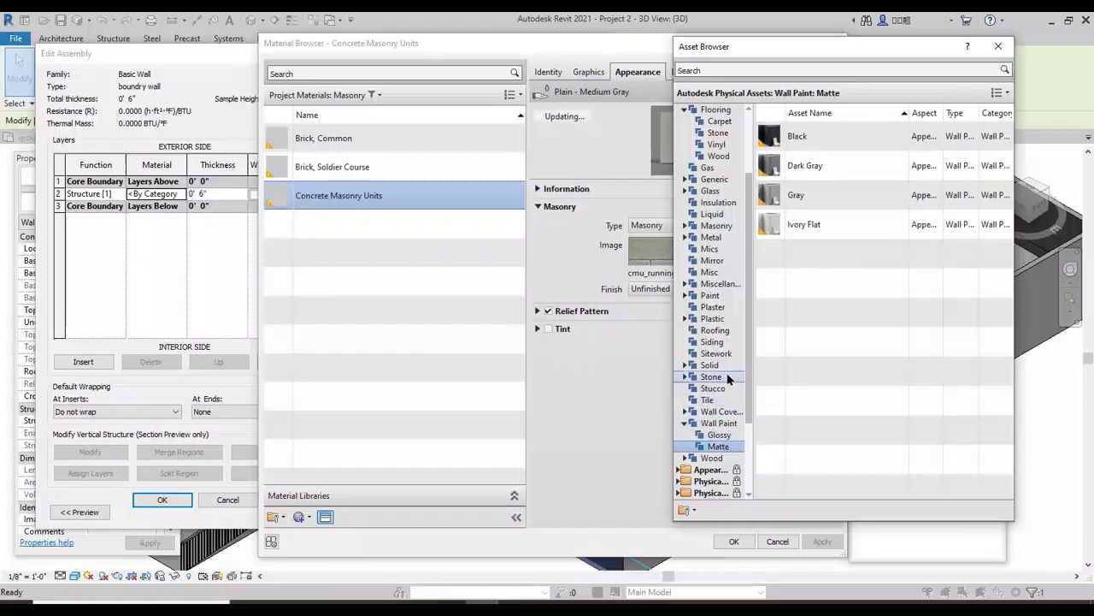
# Step: Examine the Roofing assets and the Hardwood, Panels and Softwood assets in the Autodesk Physical Assets library, and close the Asset Browser
pyautogui.click(693, 332)
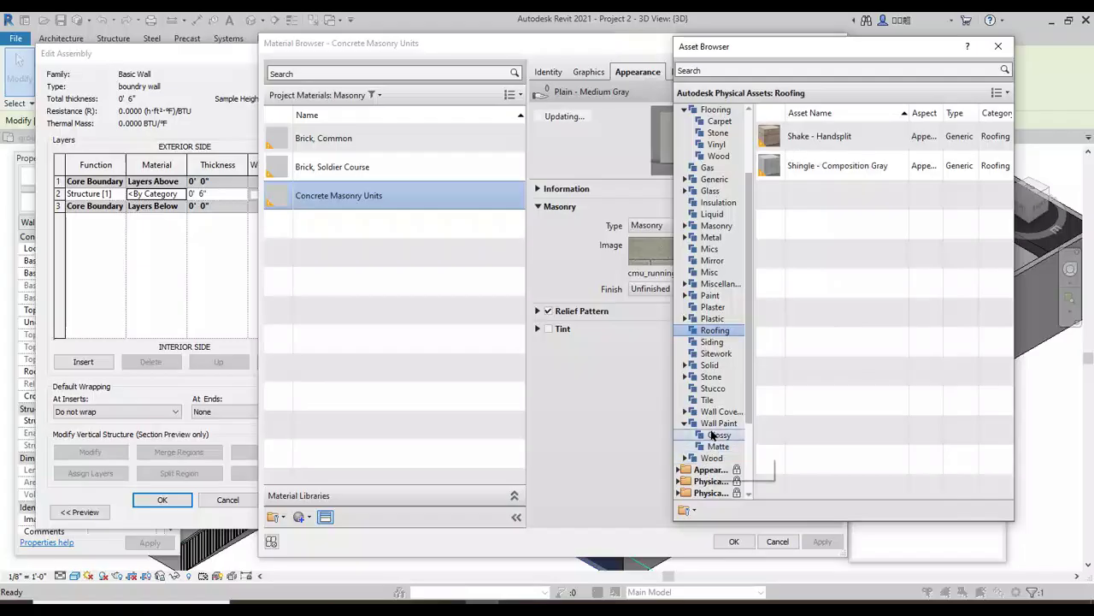
pyautogui.scroll(-2, 723, 419)
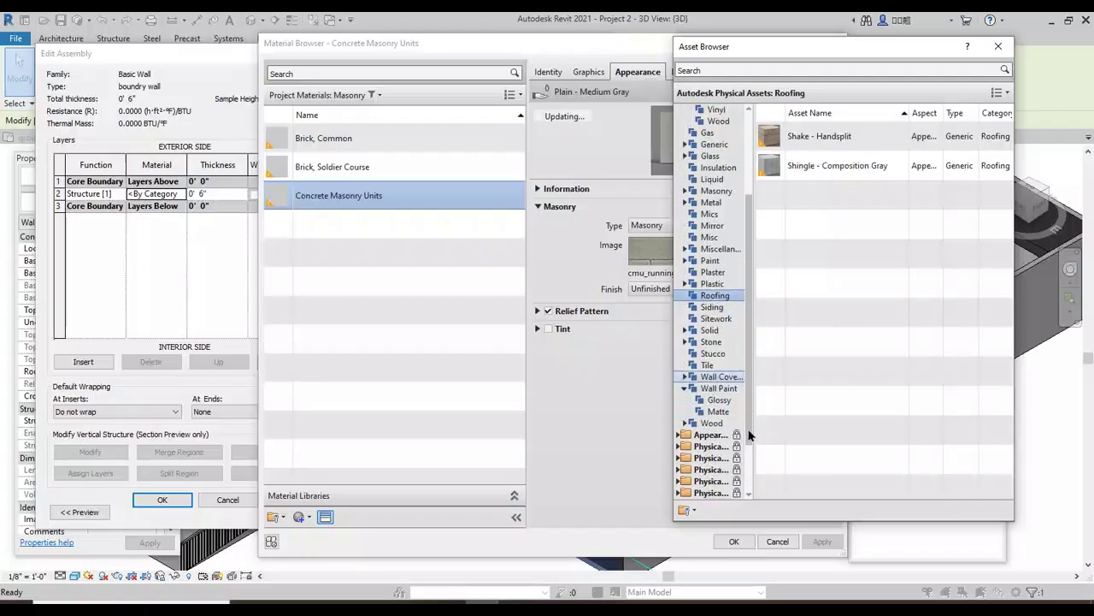
pyautogui.click(685, 412)
pyautogui.click(718, 423)
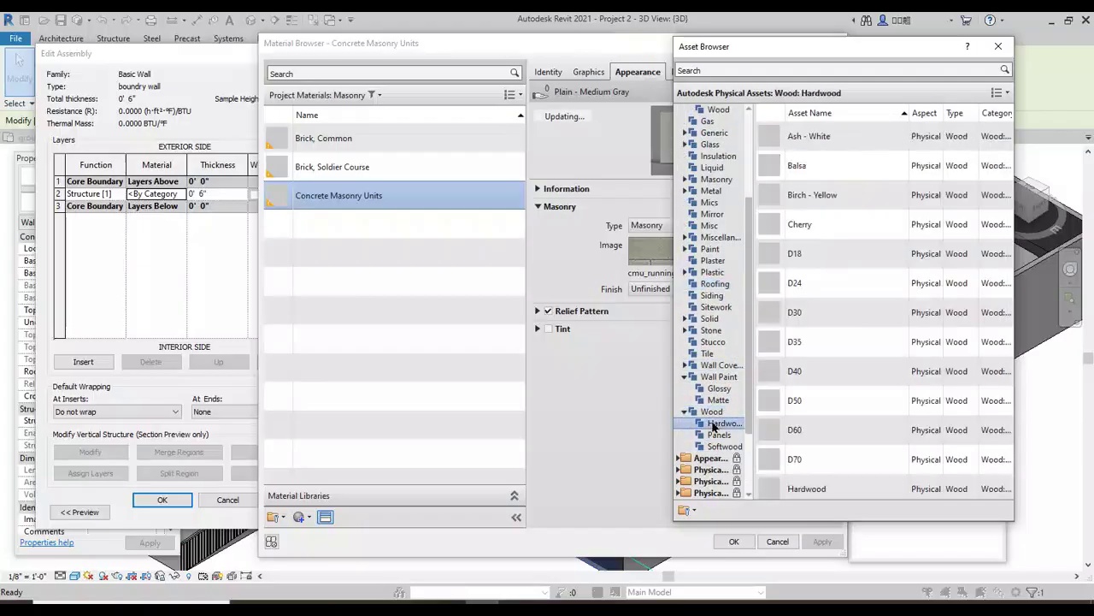
pyautogui.click(720, 435)
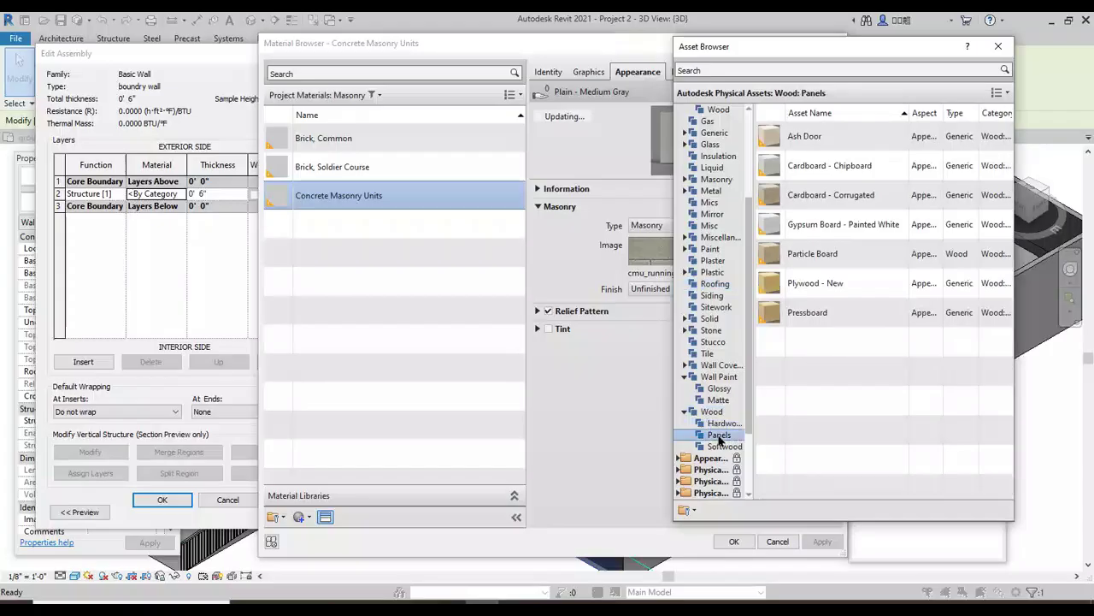
pyautogui.click(723, 446)
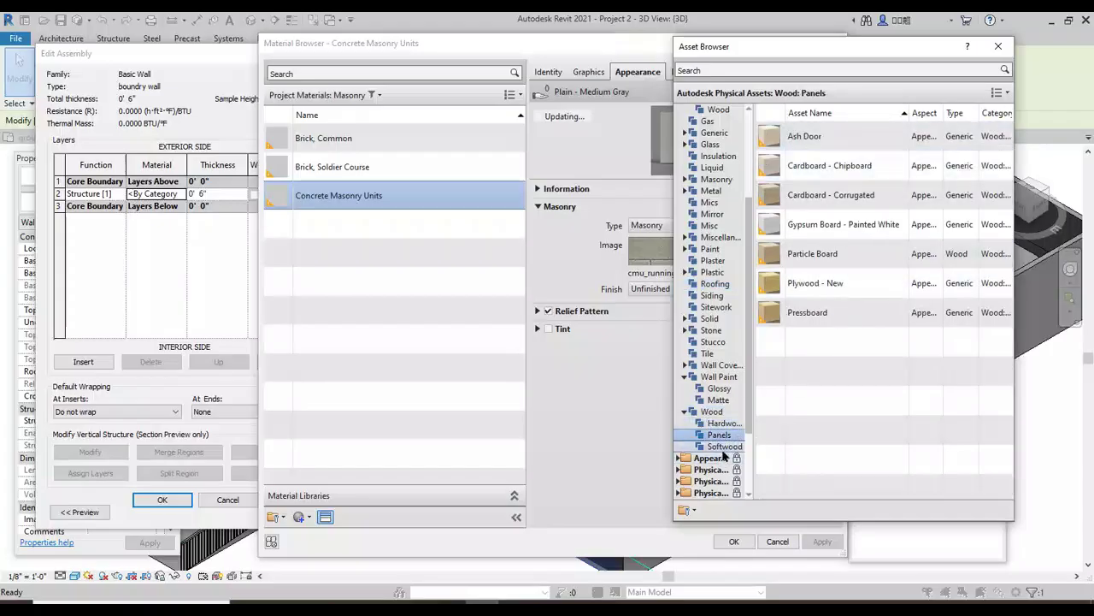
pyautogui.scroll(-4, 817, 415)
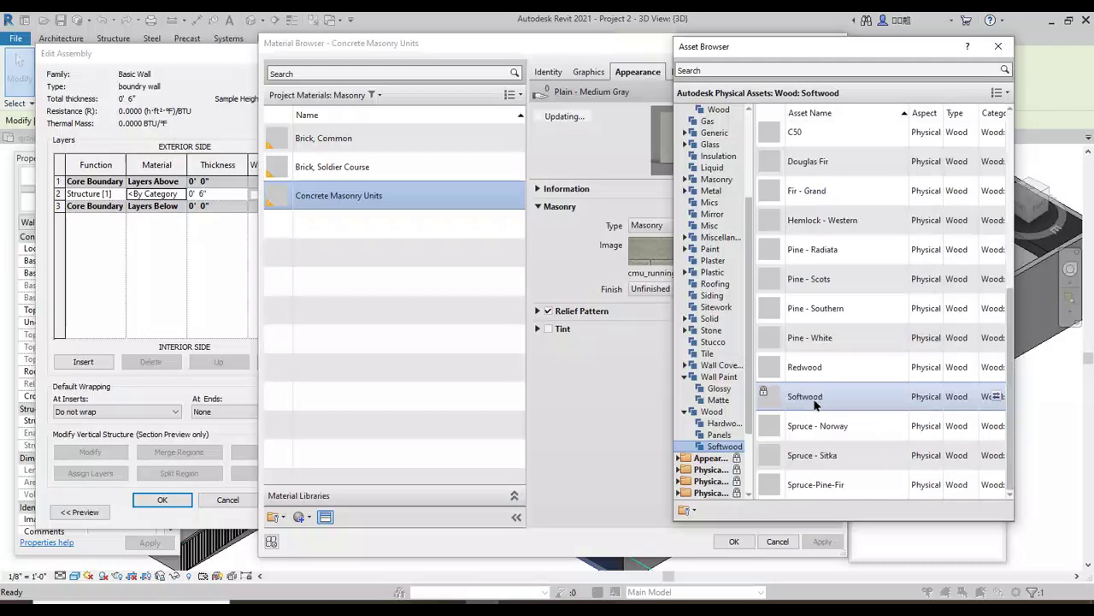
pyautogui.click(722, 423)
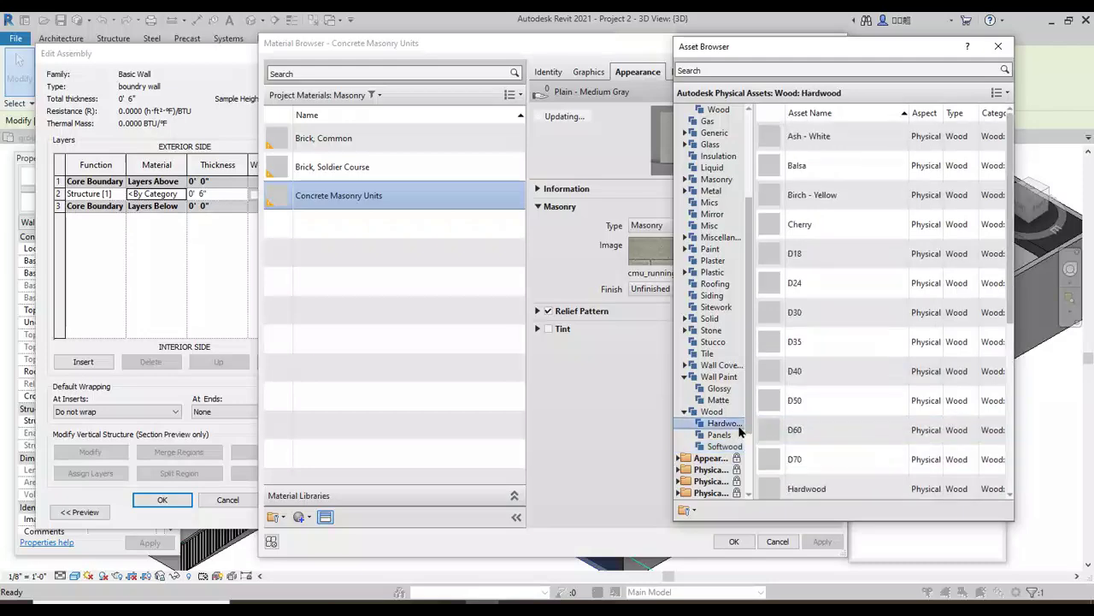
pyautogui.scroll(-4, 861, 388)
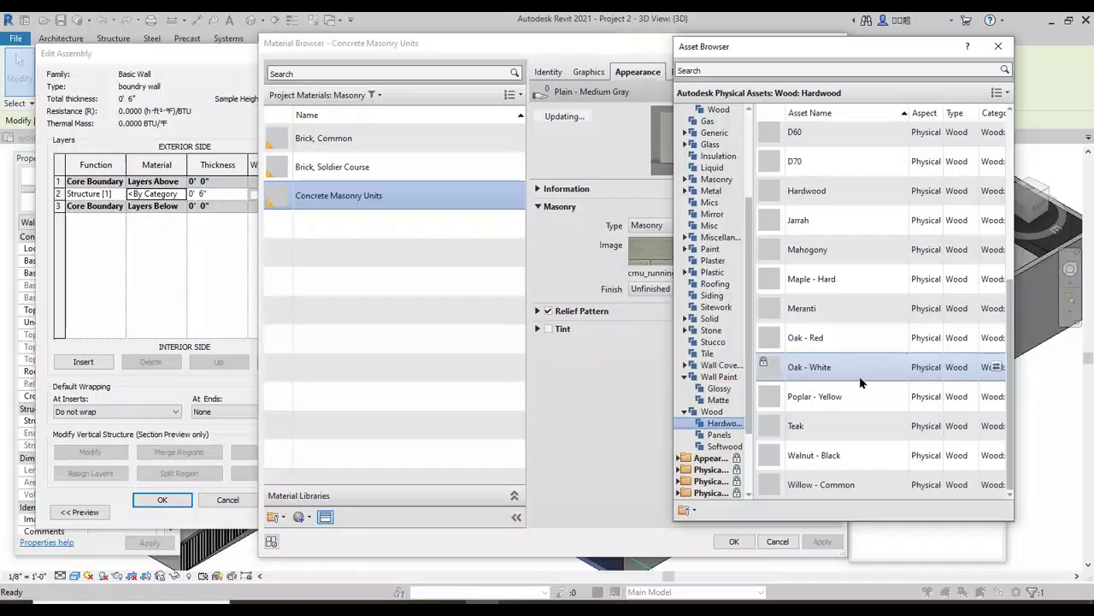
pyautogui.click(999, 48)
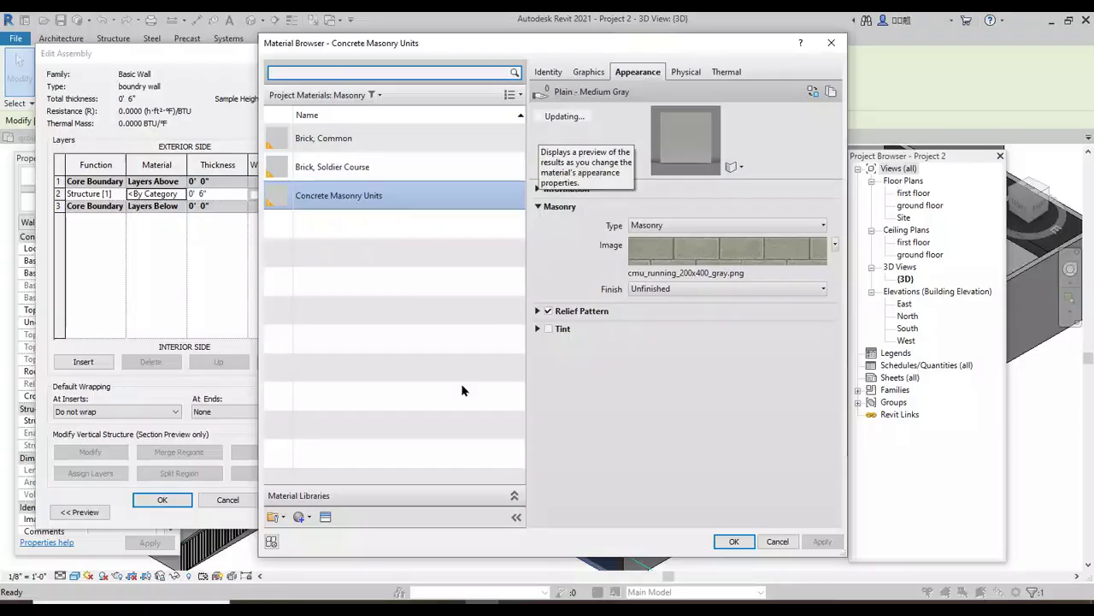
# Step: Create new materials in the Material Browser and set the project materials filter to All
pyautogui.click(308, 518)
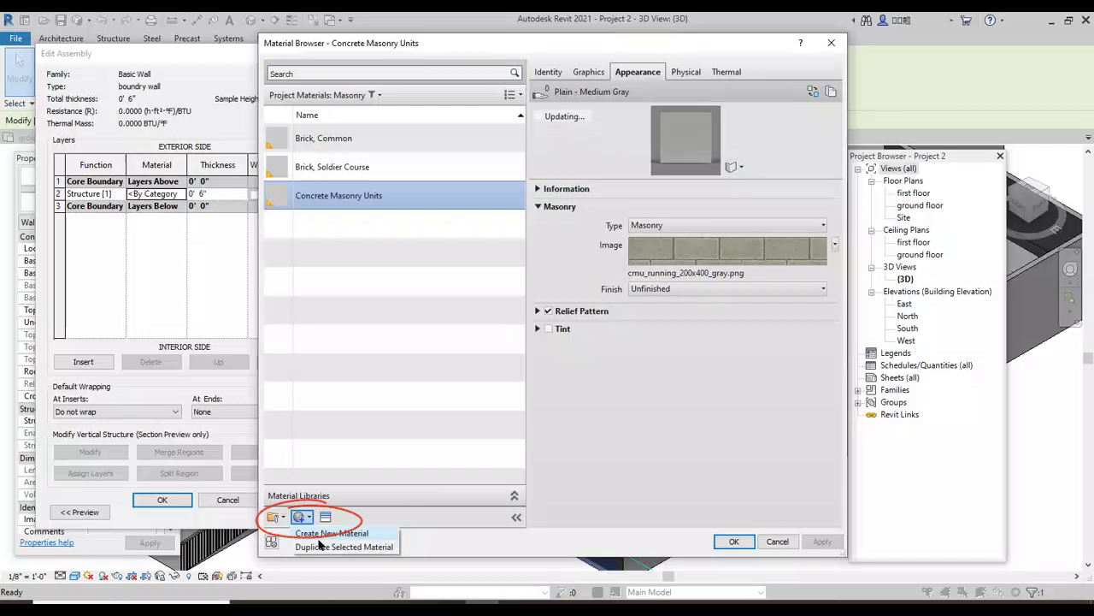
pyautogui.click(319, 536)
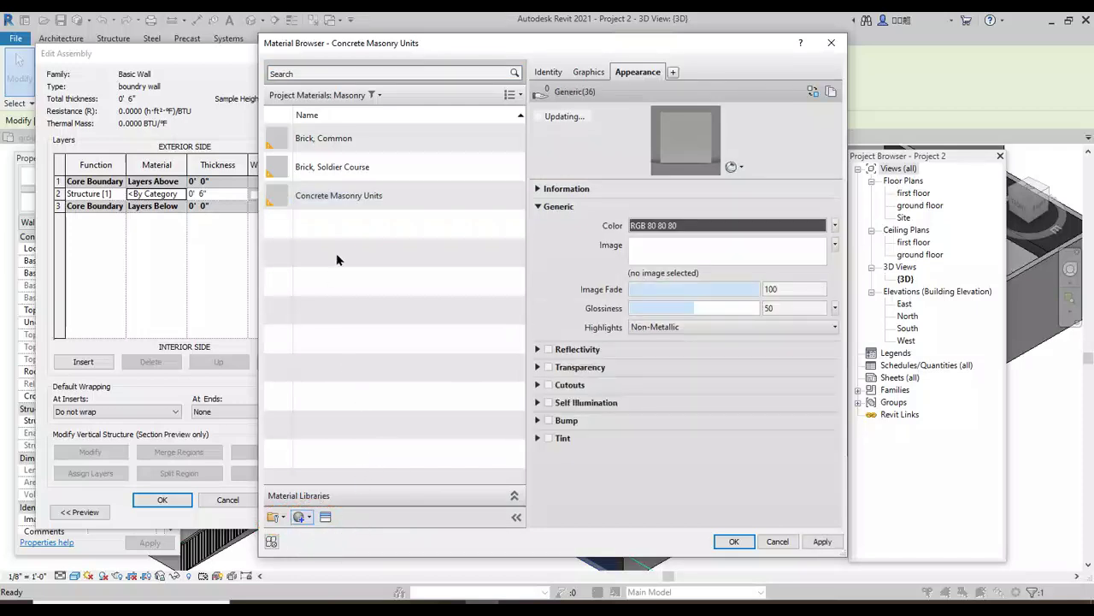
pyautogui.click(372, 95)
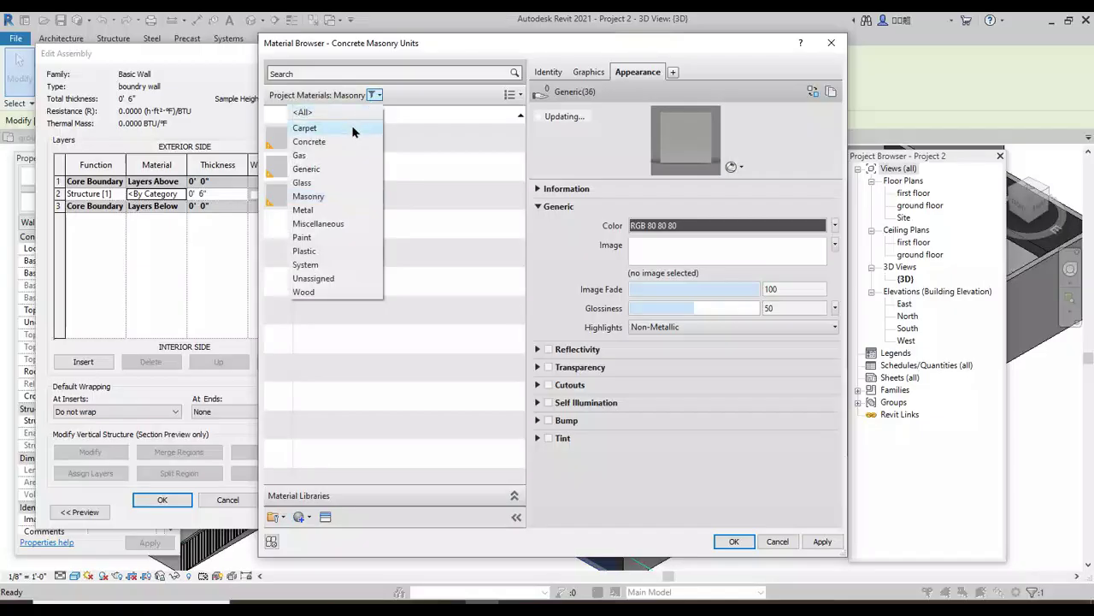
pyautogui.click(346, 112)
pyautogui.scroll(-1, 342, 479)
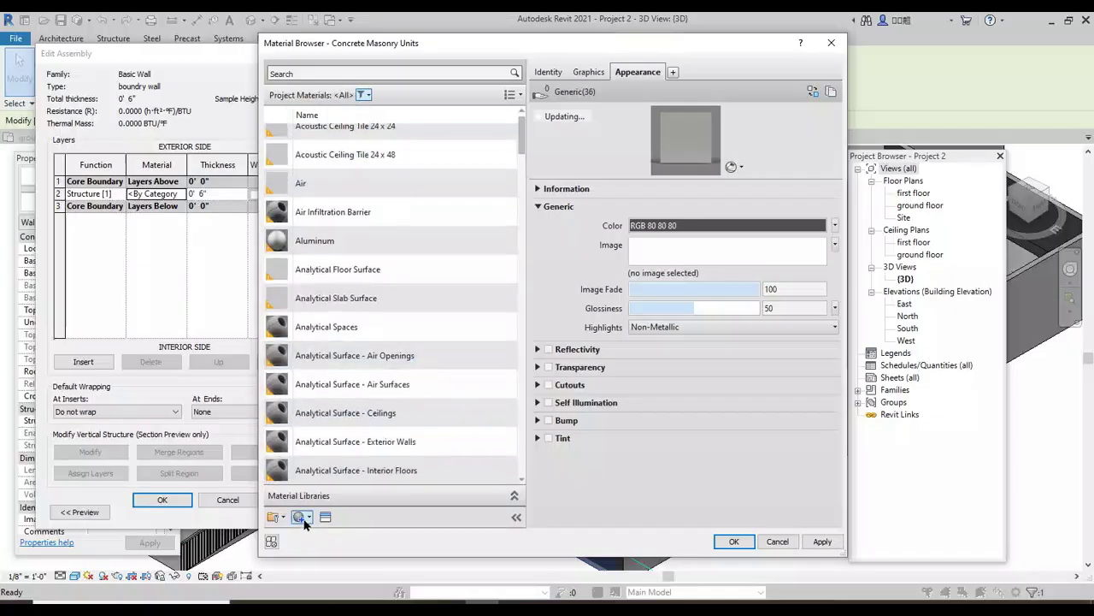
pyautogui.click(302, 517)
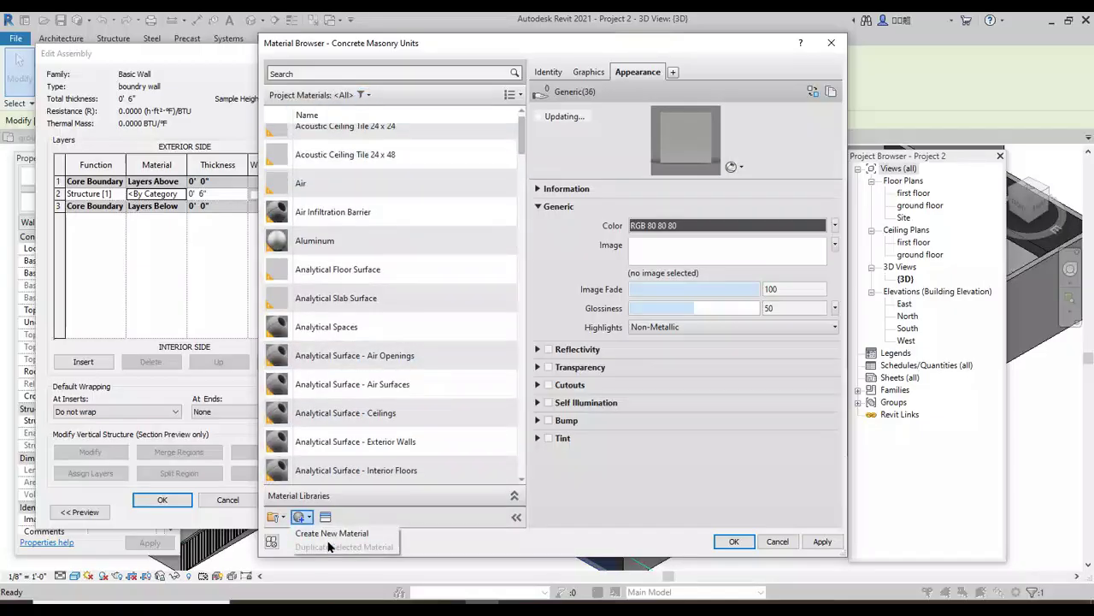
pyautogui.click(332, 533)
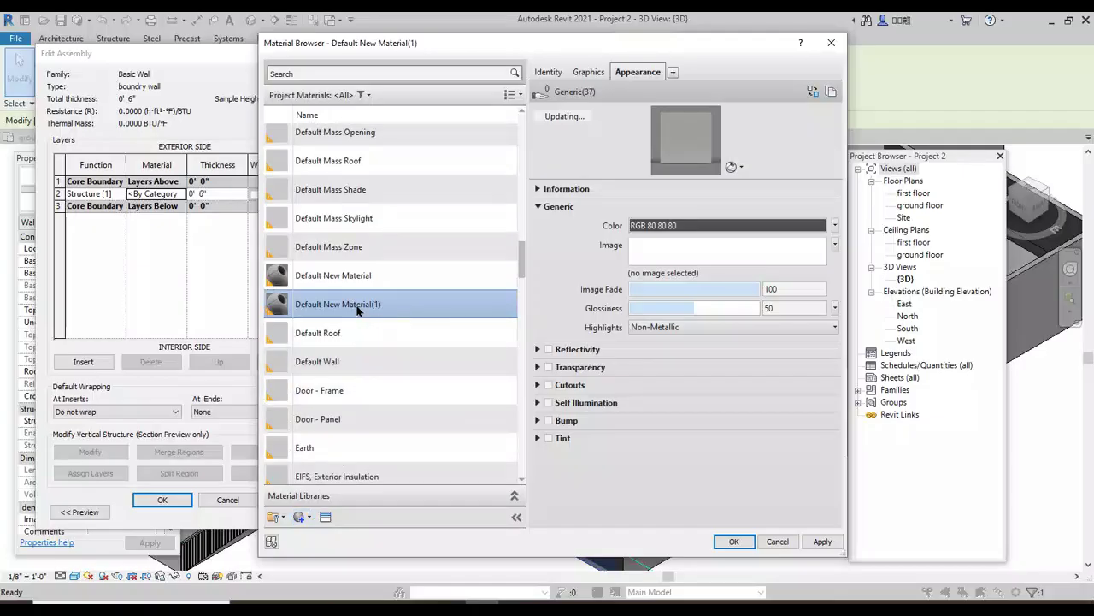
# Step: Rename the new material as BOUNDRY WALL
pyautogui.rightClick(357, 310)
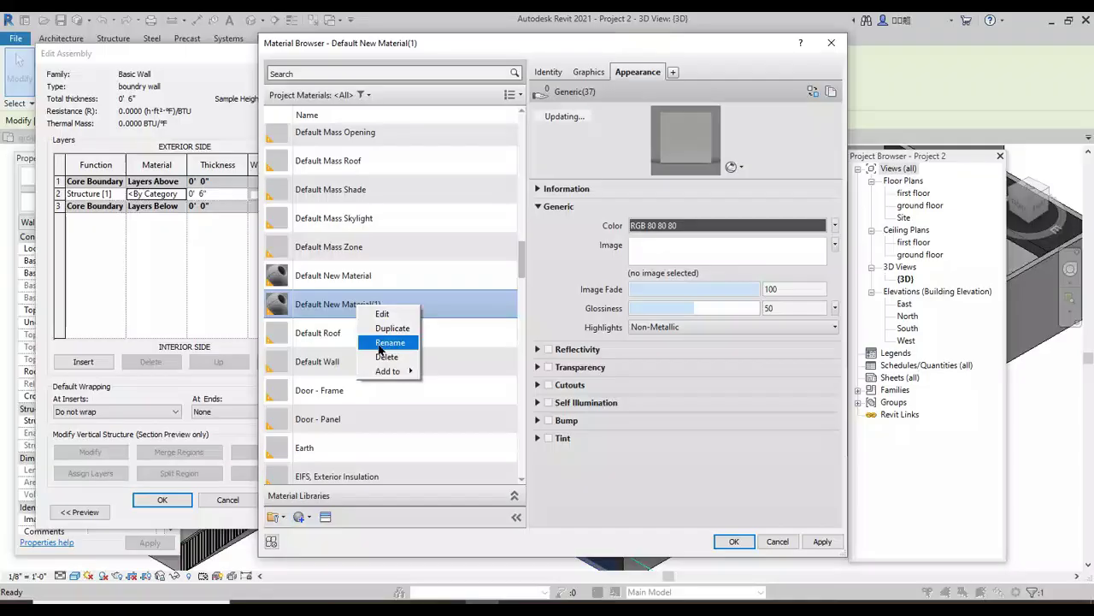
pyautogui.click(379, 343)
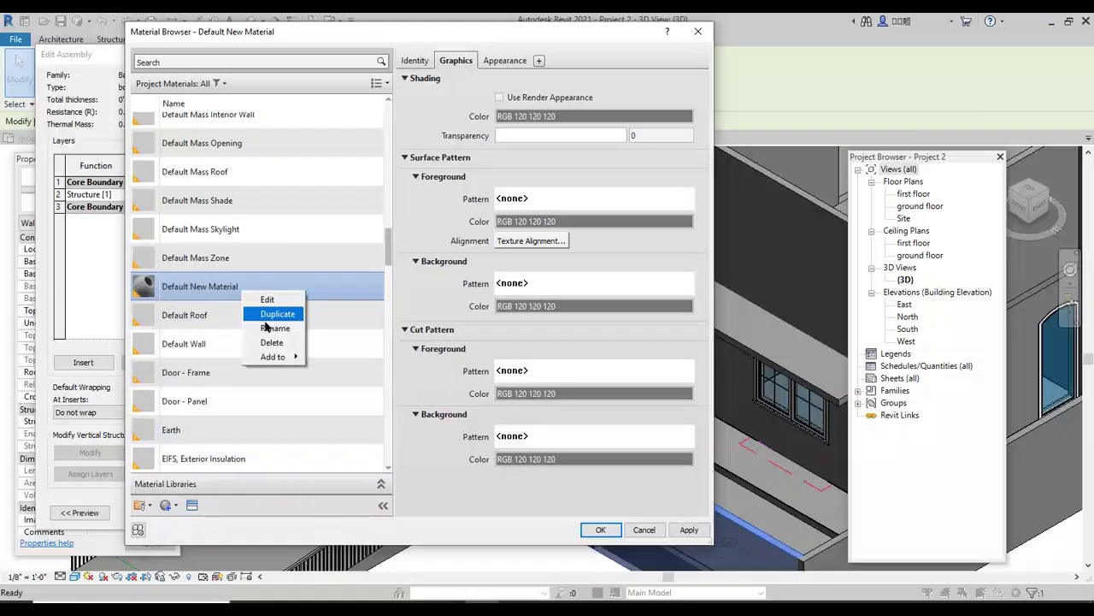
pyautogui.click(267, 332)
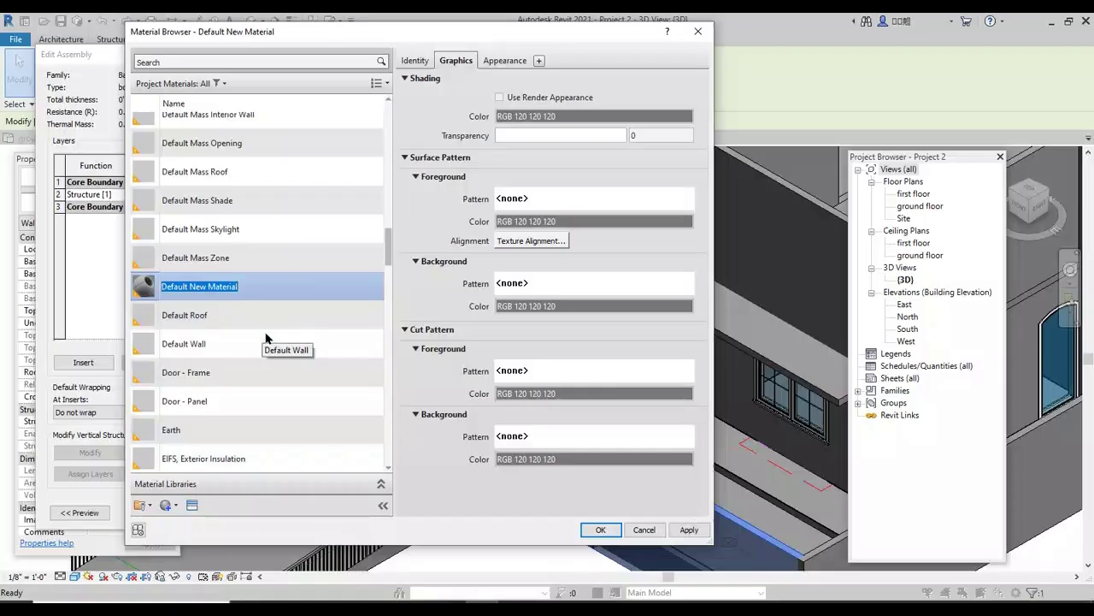
pyautogui.write('BOUNDRY WALL')
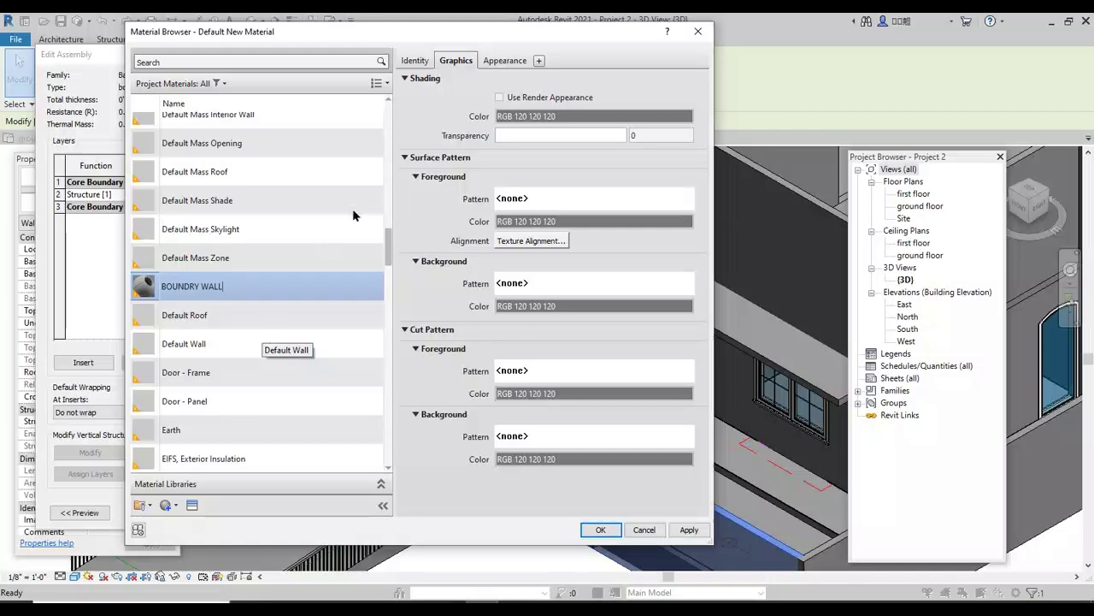
# Step: Assign brick_running_color_medium.jpg from the Mats folder as the BOUNDRY WALL appearance image and open it in the Texture Editor
pyautogui.click(506, 60)
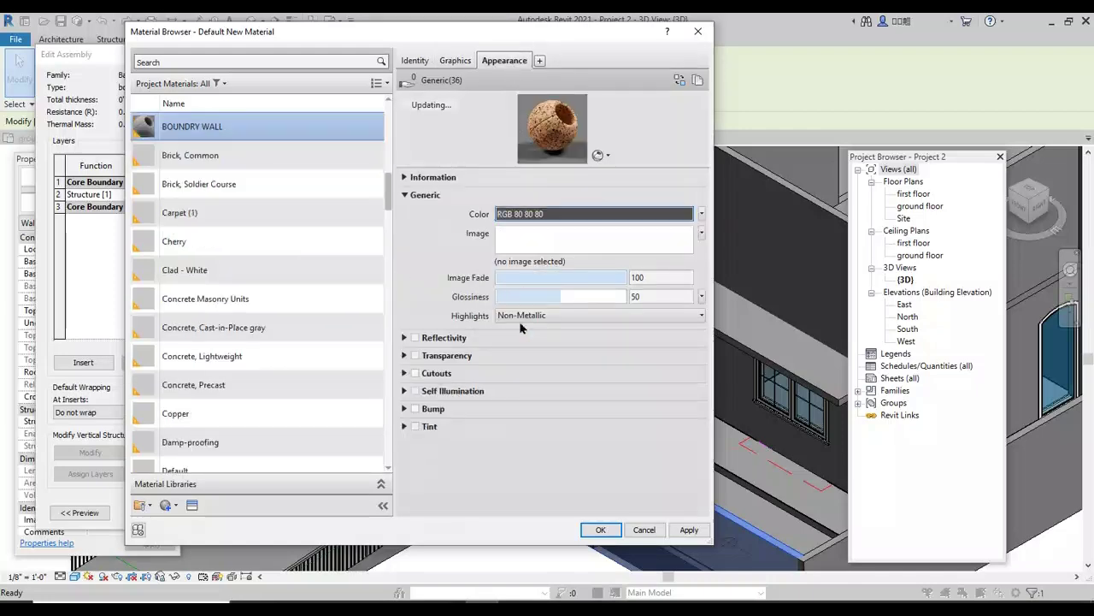
pyautogui.click(572, 249)
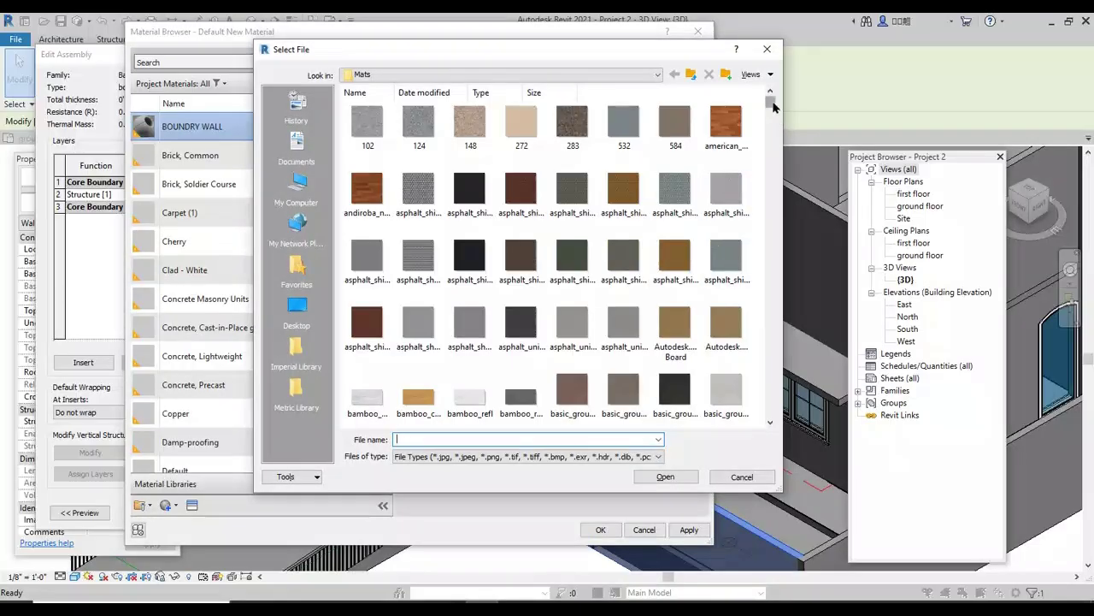
pyautogui.click(770, 423)
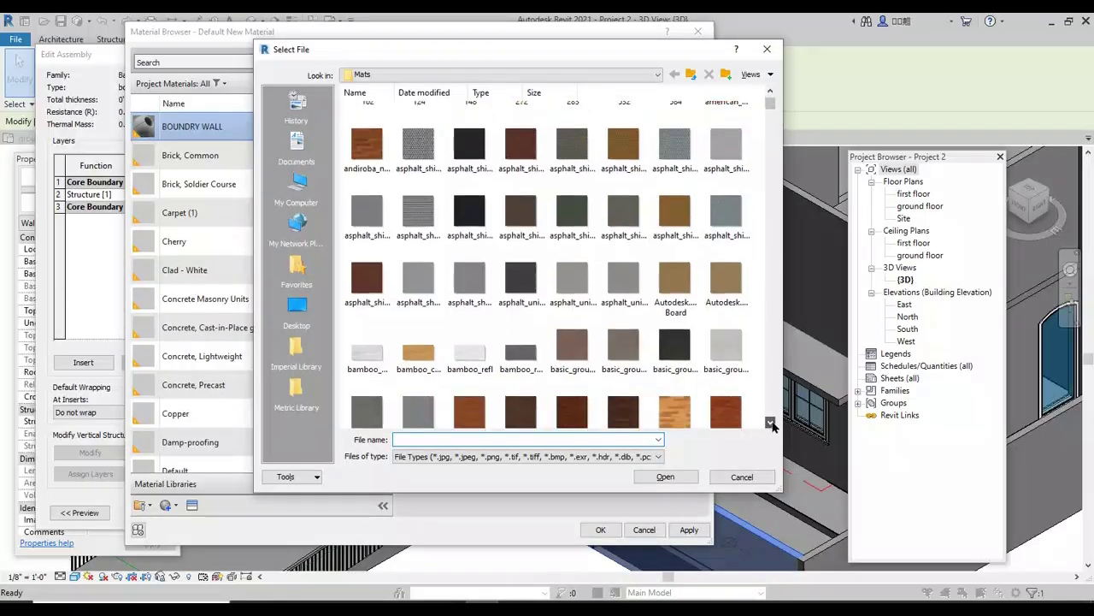
pyautogui.moveTo(771, 423); pyautogui.dragTo(770, 422)
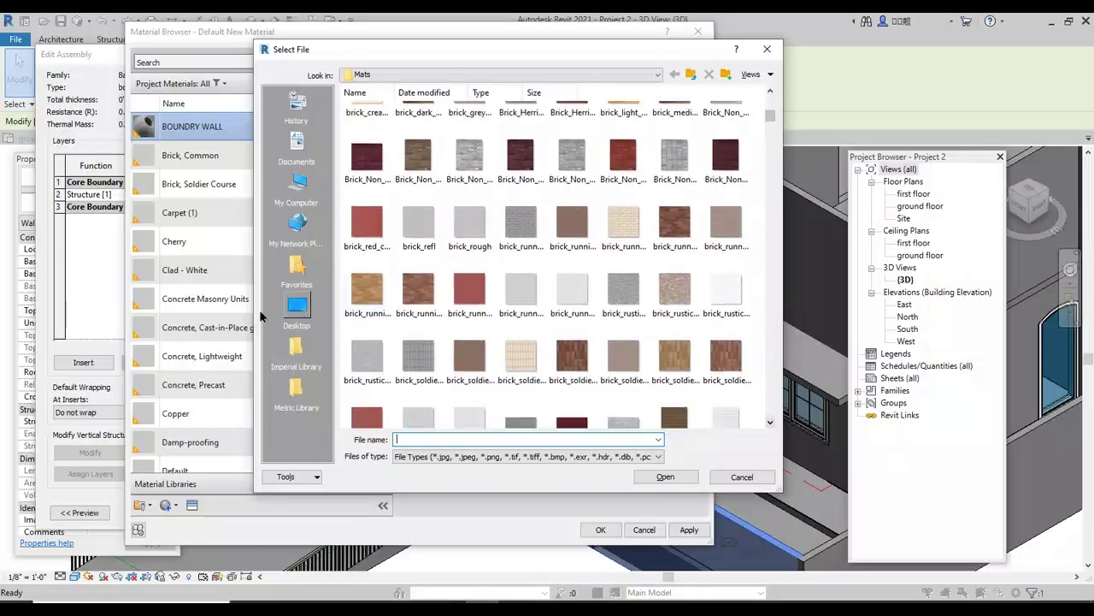
pyautogui.click(417, 295)
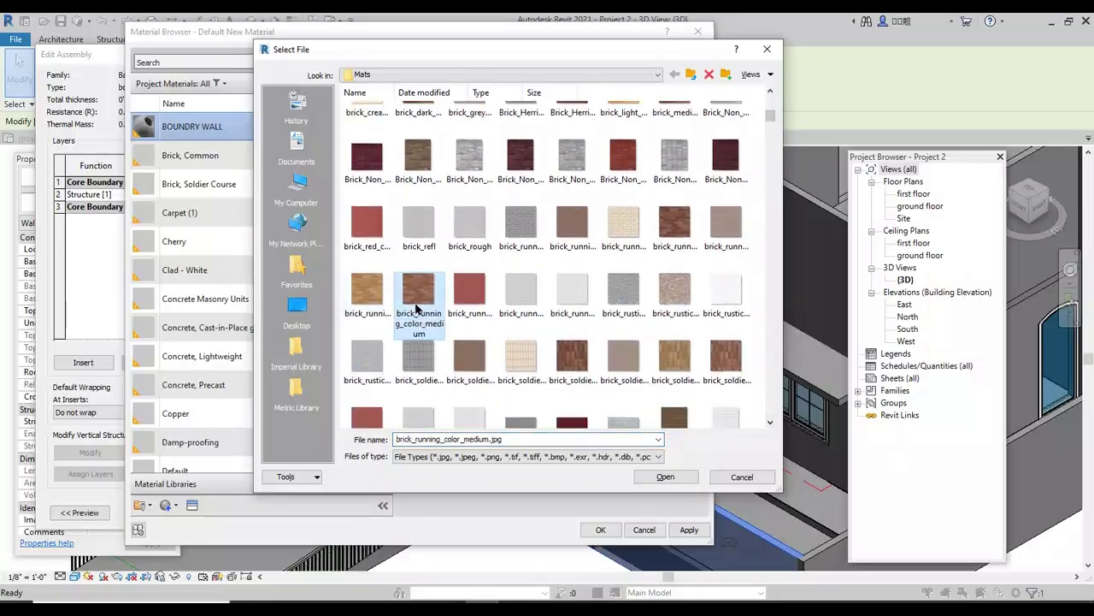
pyautogui.click(668, 479)
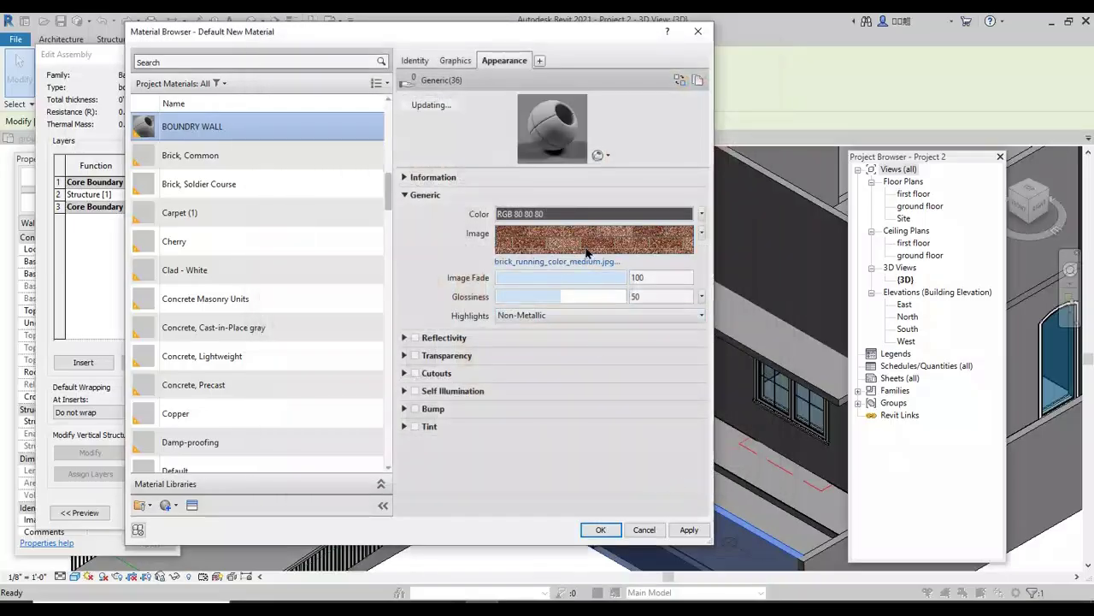
pyautogui.click(586, 248)
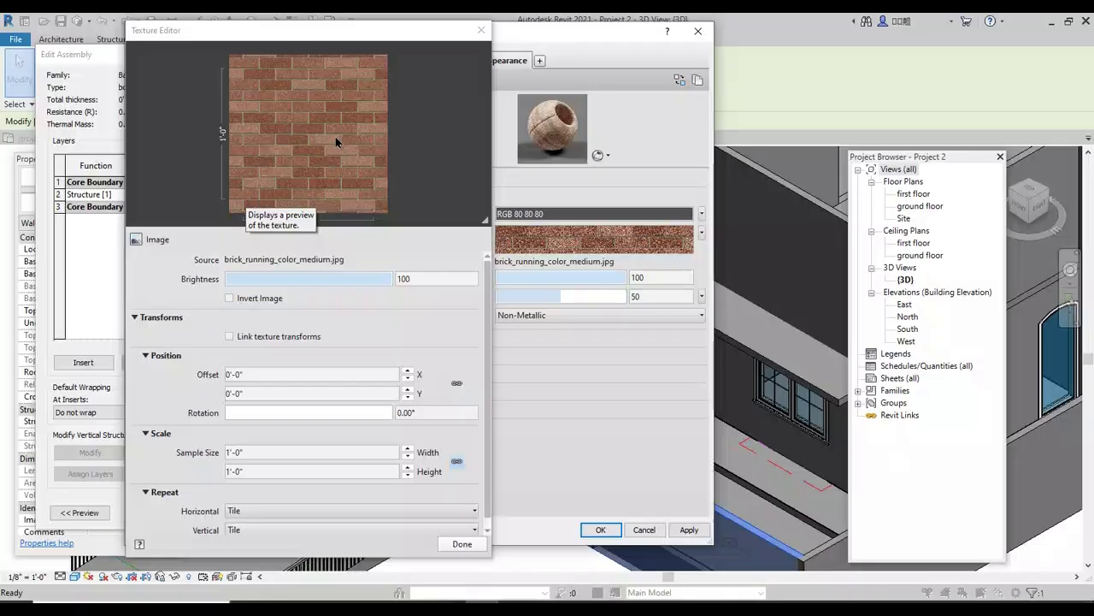
# Step: Try X offsets of 1'-0" and 3' for the brick texture's position
pyautogui.click(456, 383)
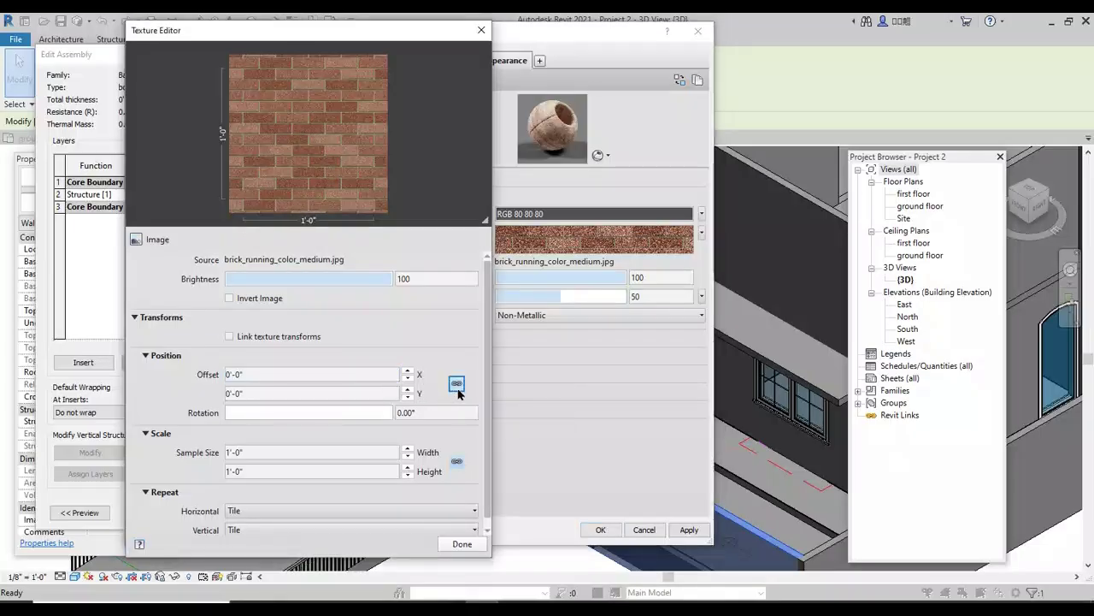
pyautogui.click(263, 374)
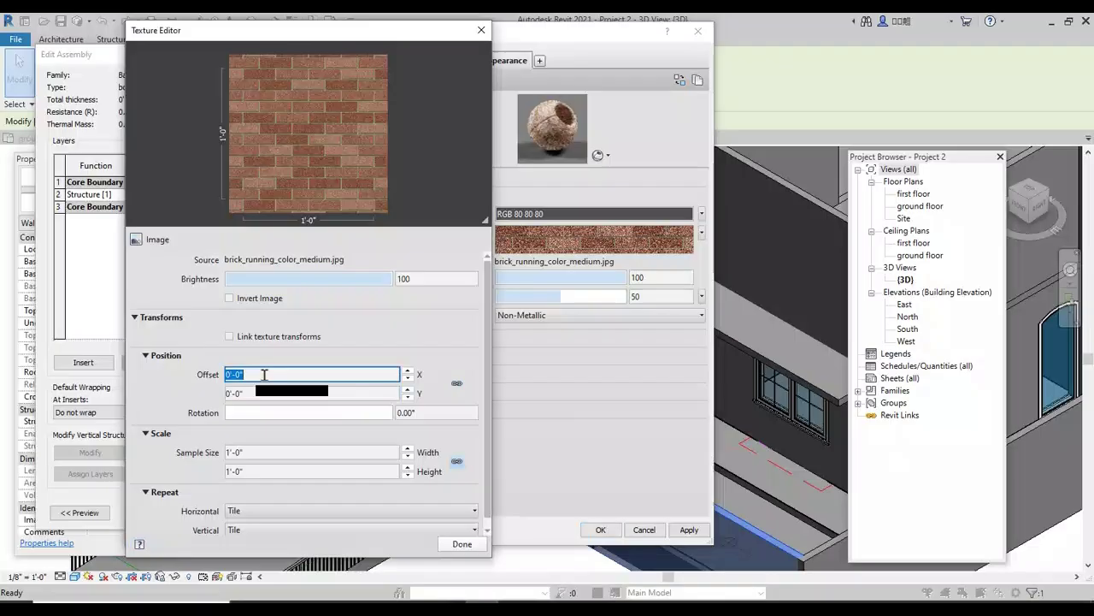
pyautogui.write('1')
pyautogui.press('Return')
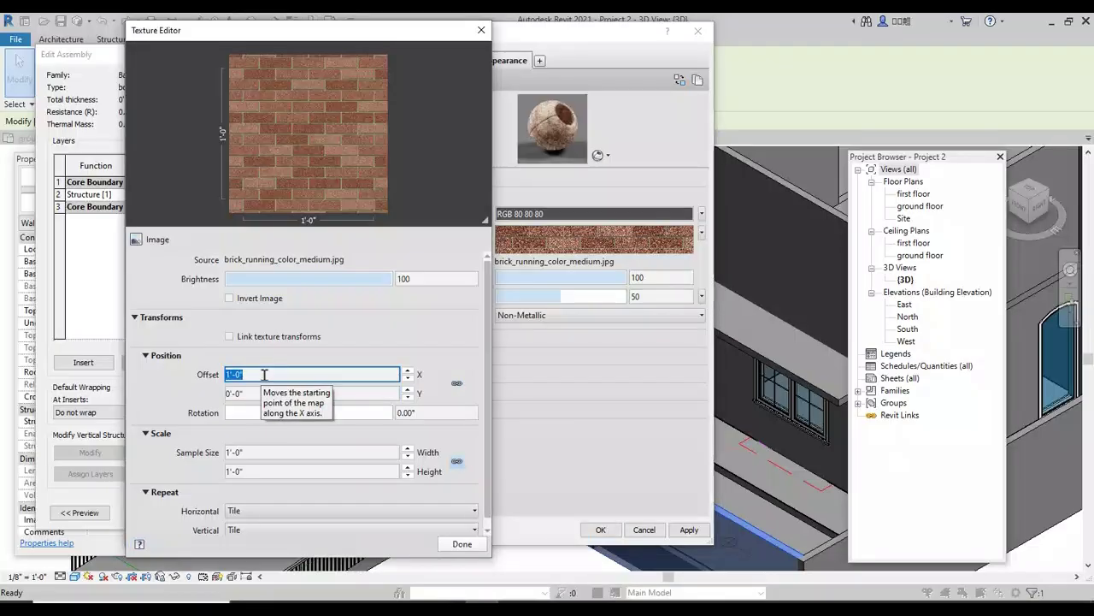
pyautogui.click(265, 375)
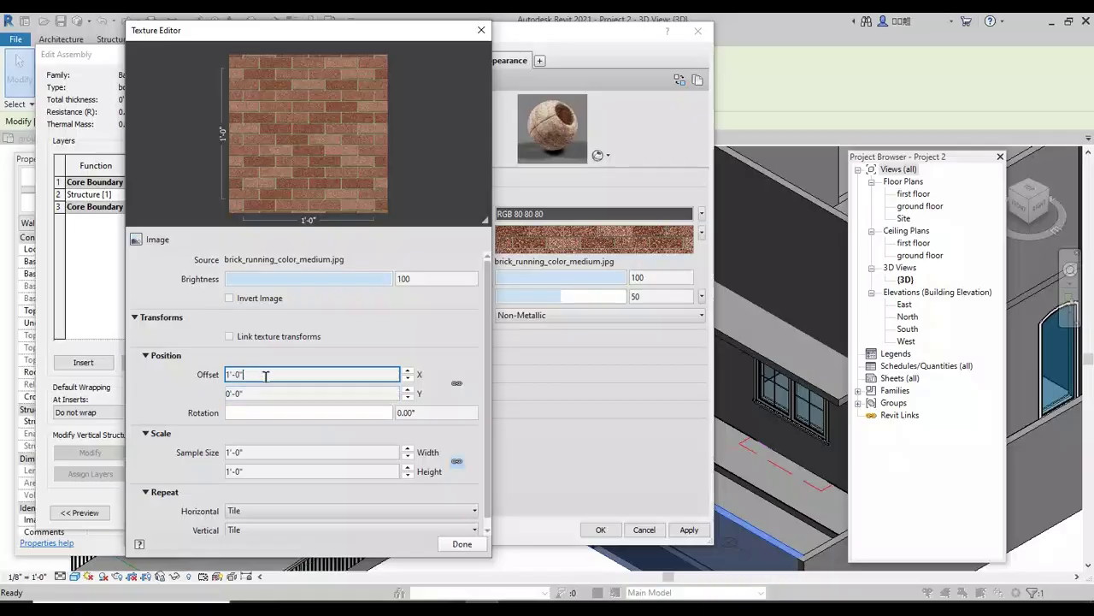
pyautogui.moveTo(266, 375); pyautogui.dragTo(222, 374)
pyautogui.write("3'")
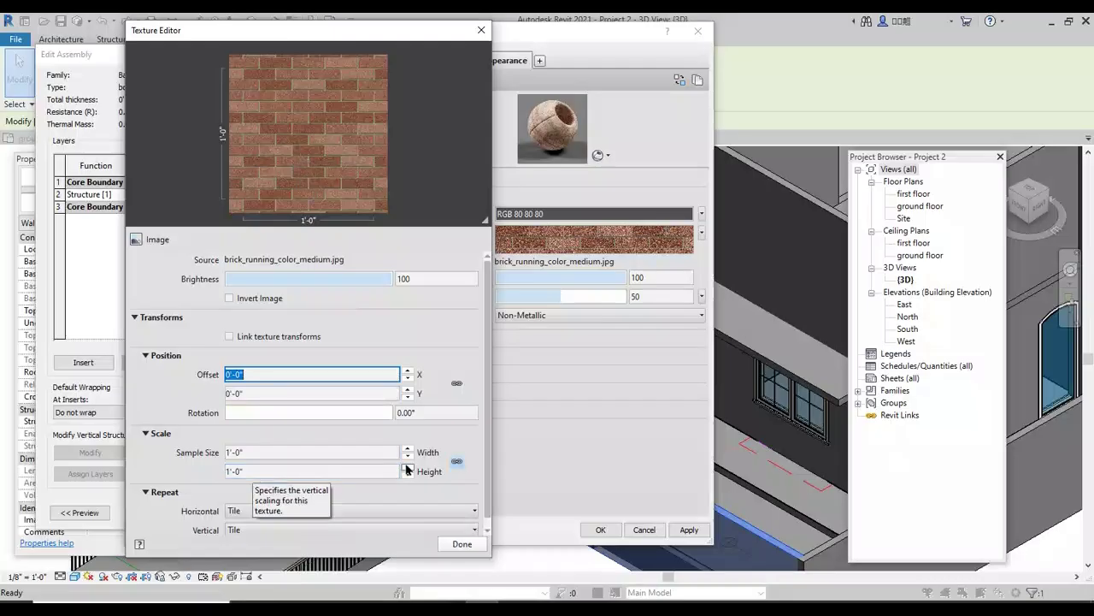
# Step: Unlink the brick texture's sample width and height and set both to 5'-0"
pyautogui.click(455, 462)
pyautogui.click(269, 454)
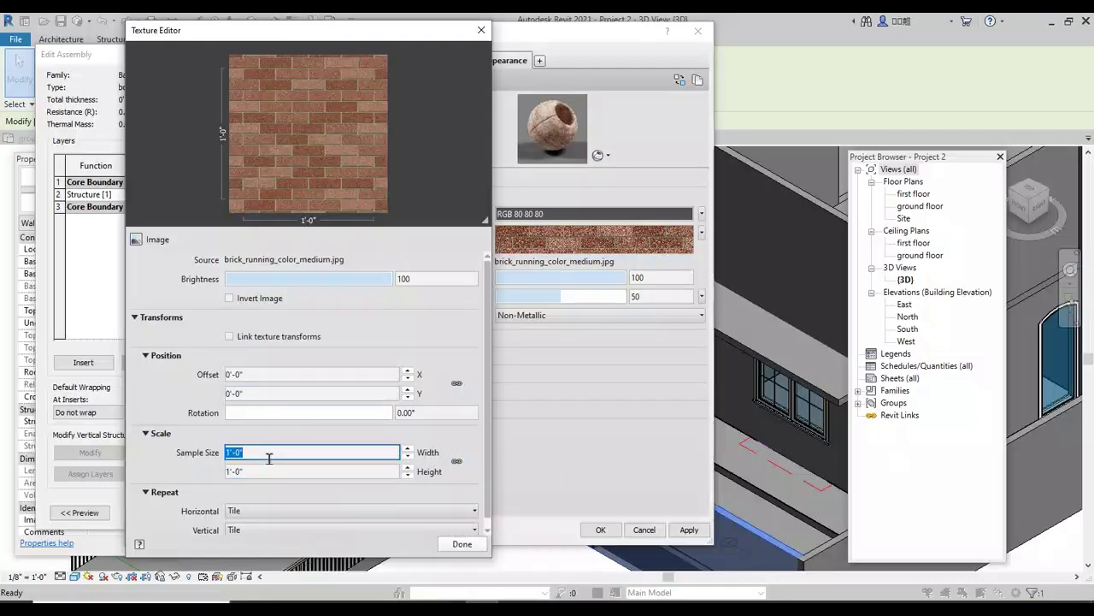
pyautogui.write('5')
pyautogui.press('Return')
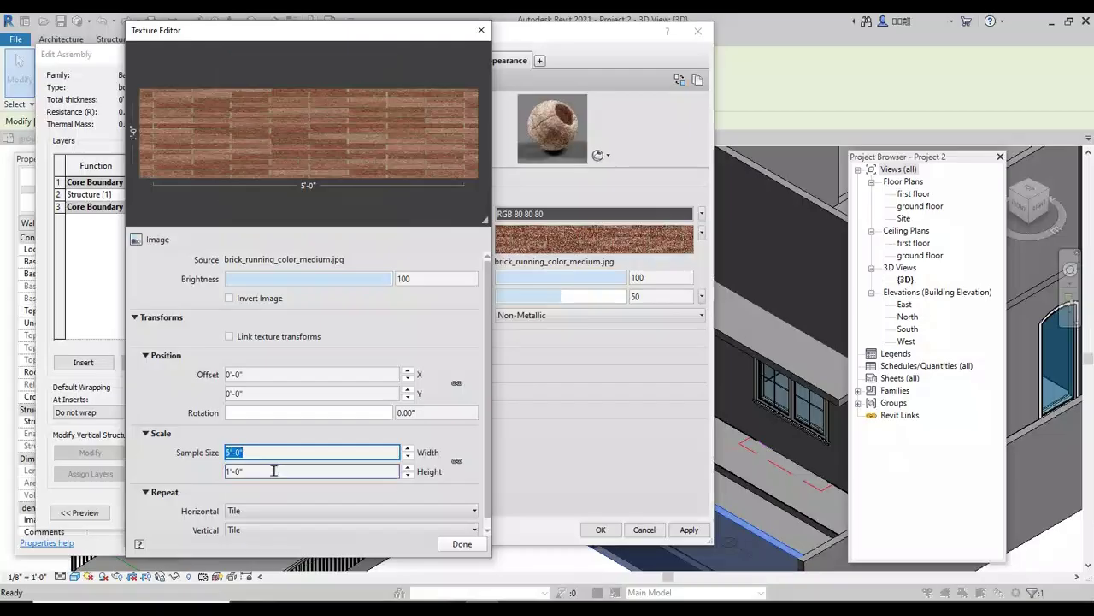
pyautogui.click(274, 469)
pyautogui.write('5')
pyautogui.press('Return')
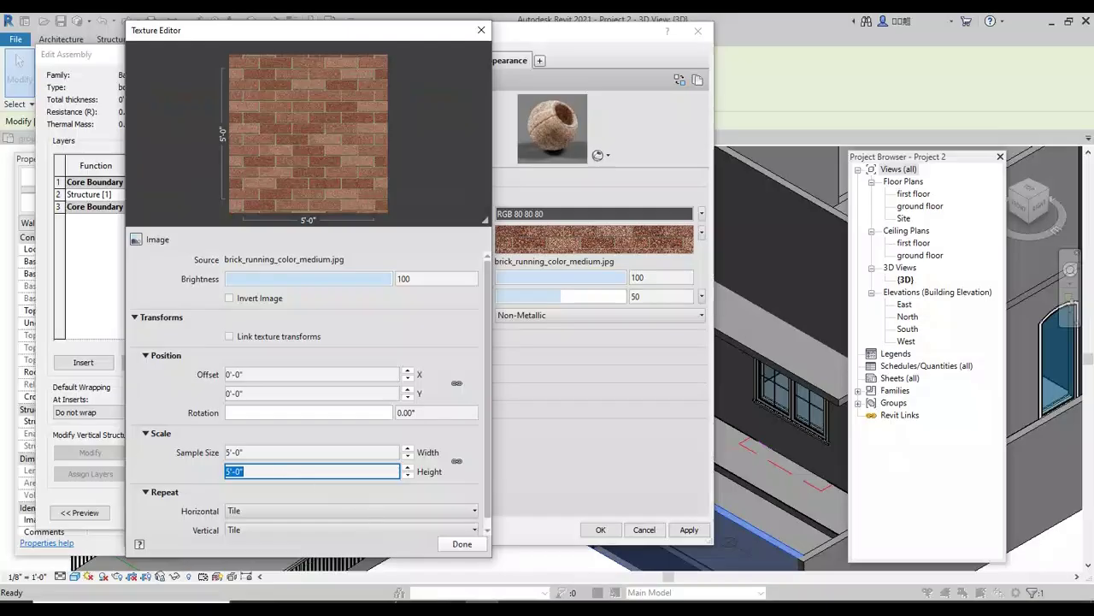
# Step: Try the brick texture with its horizontal and vertical repeat set to None
pyautogui.click(474, 510)
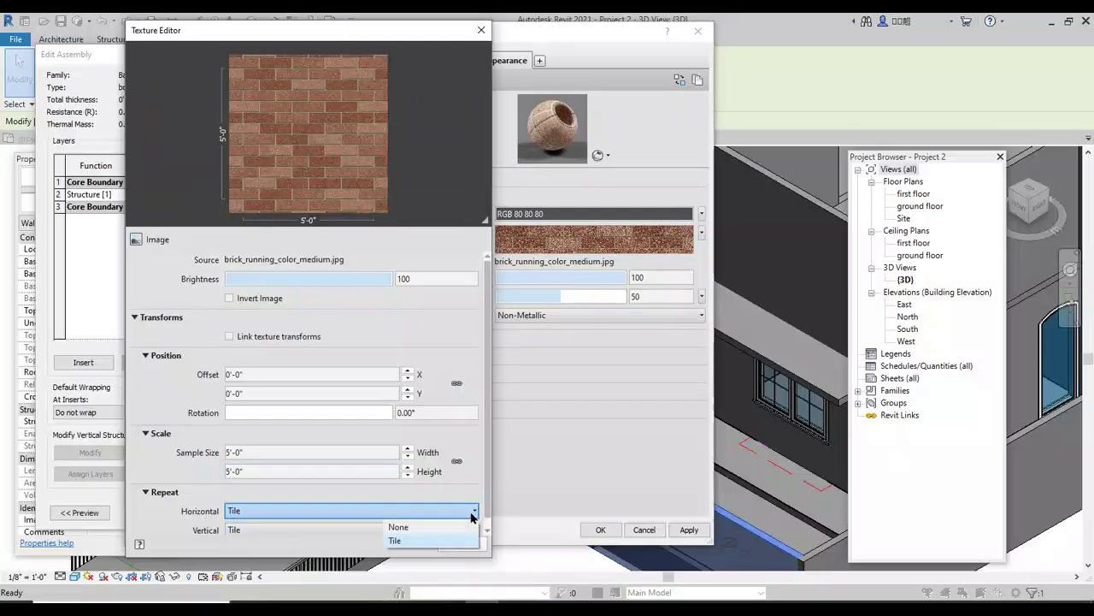
pyautogui.click(443, 524)
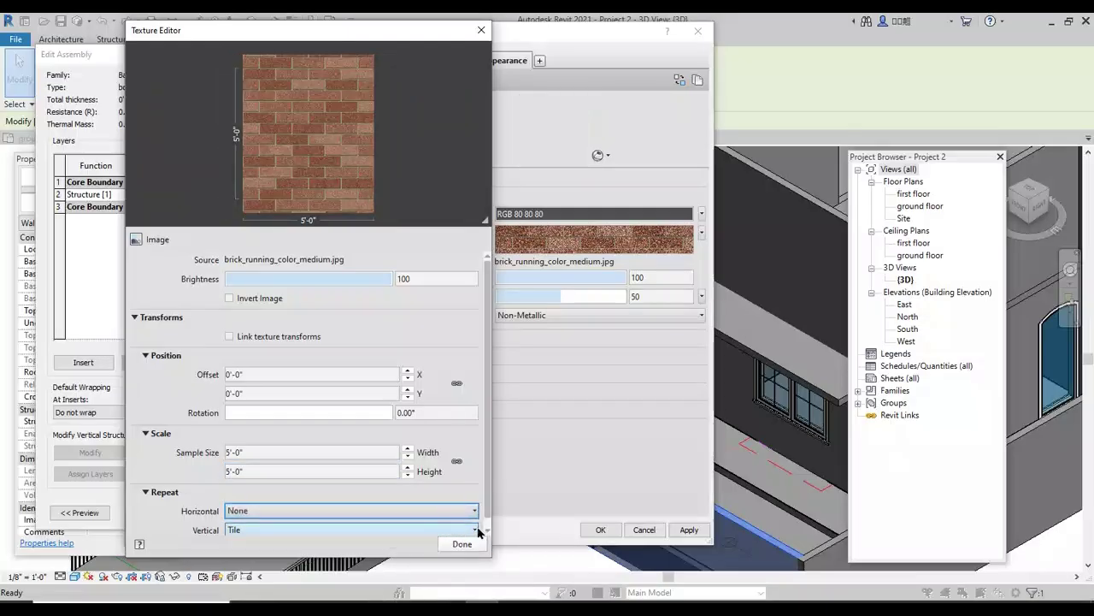
pyautogui.click(475, 529)
pyautogui.click(456, 545)
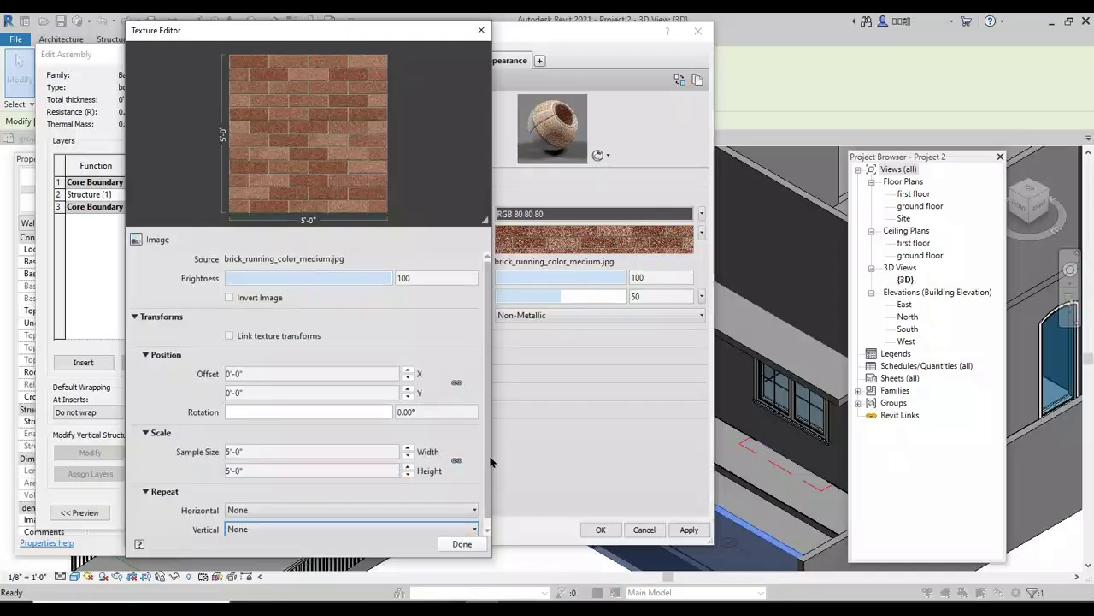
# Step: Restore the brick texture's vertical and horizontal repeat to Tile
pyautogui.scroll(-1, 491, 476)
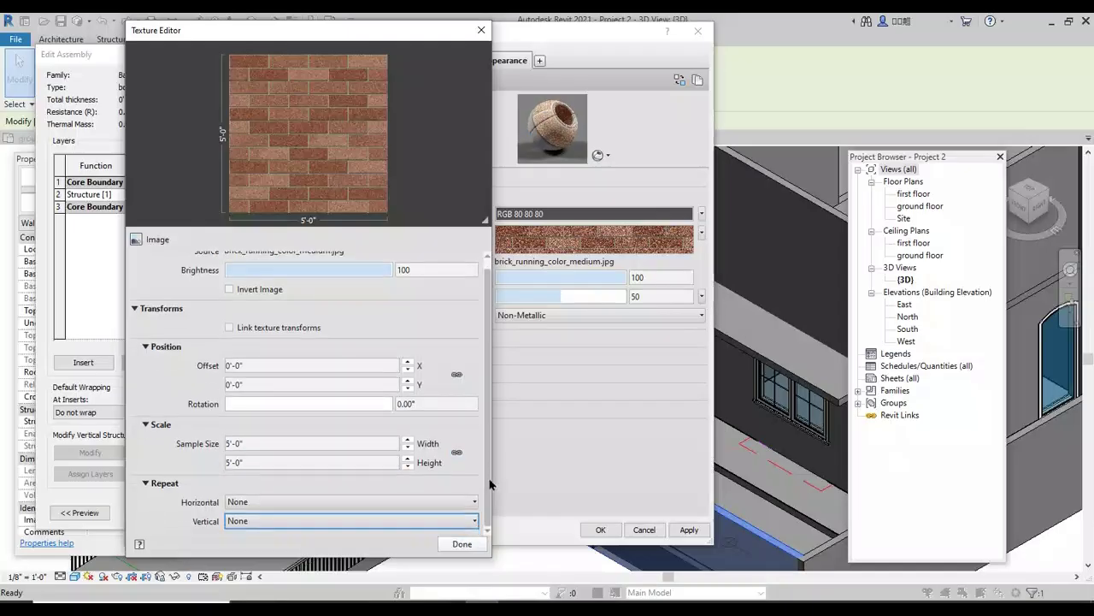
pyautogui.click(476, 522)
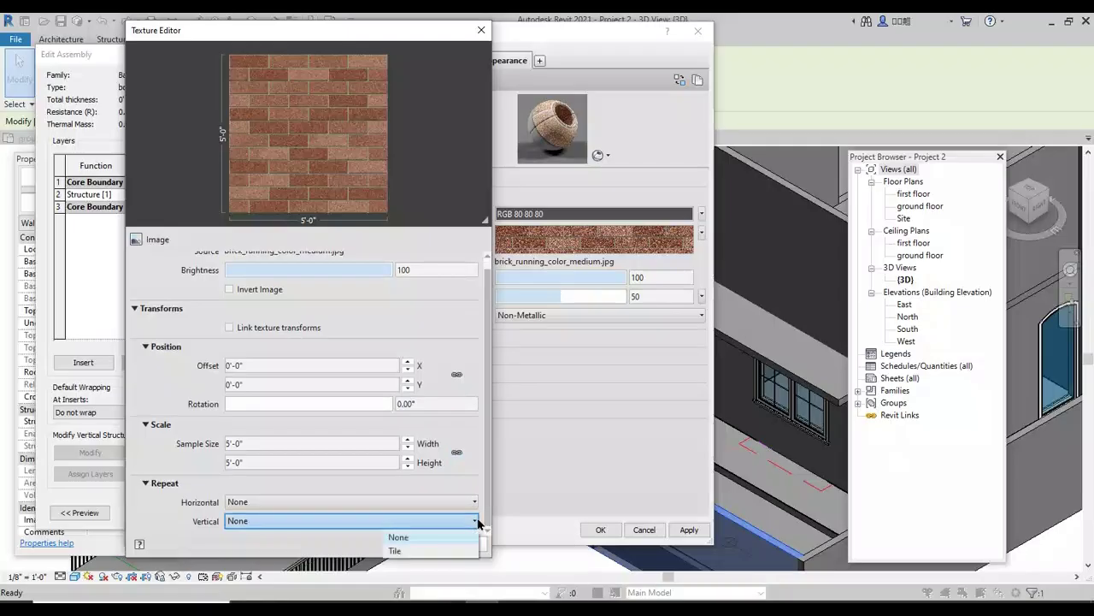
pyautogui.click(428, 551)
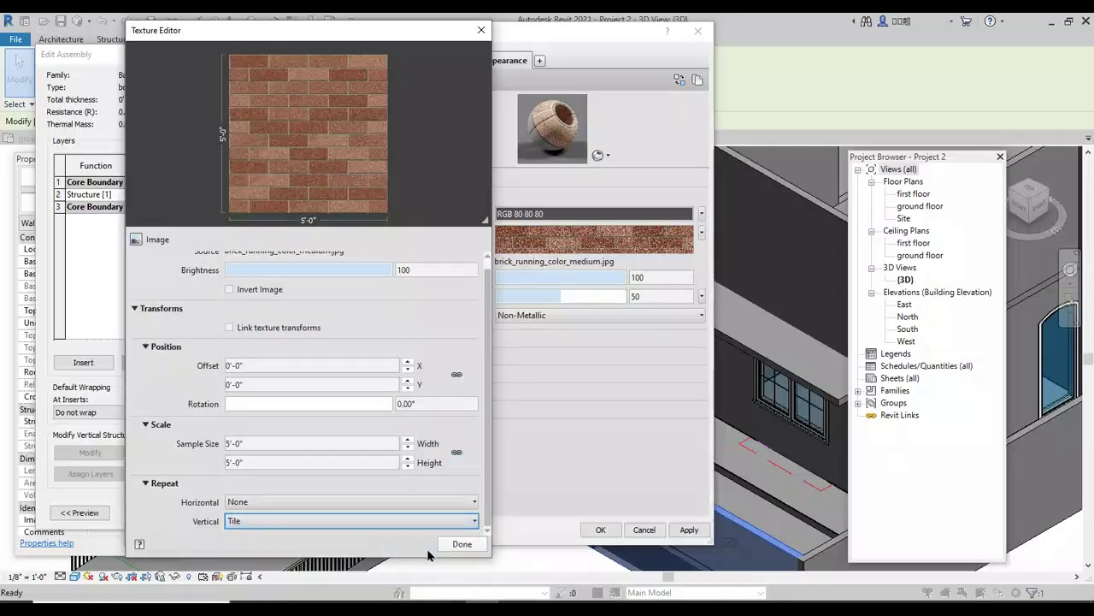
pyautogui.click(472, 504)
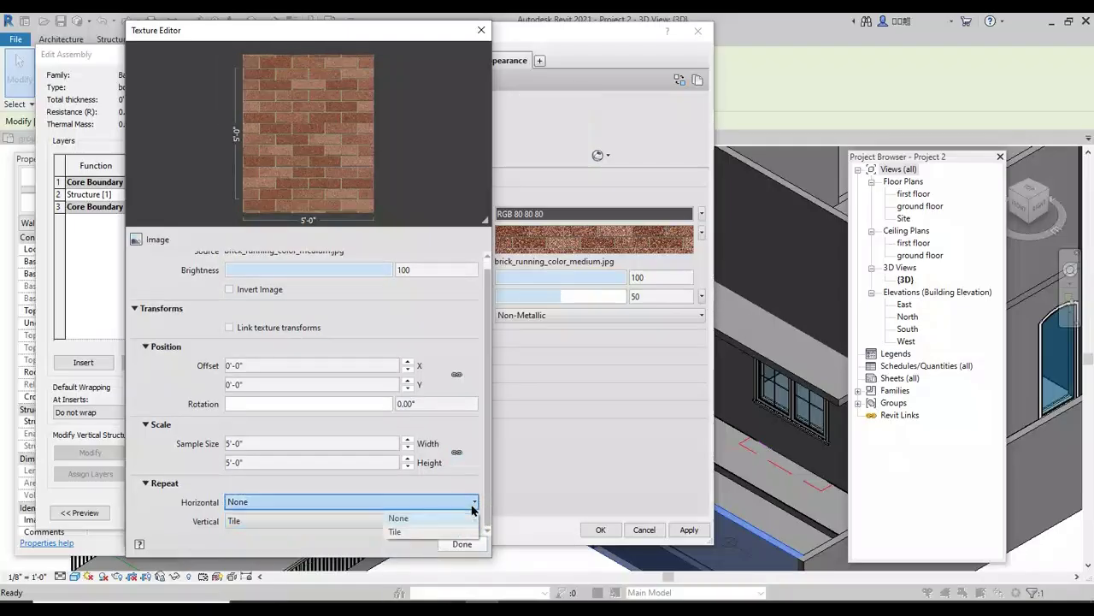
pyautogui.click(429, 532)
# Step: Set the brick texture's sample width and height to 4'-0" and finish the texture edit
pyautogui.click(311, 443)
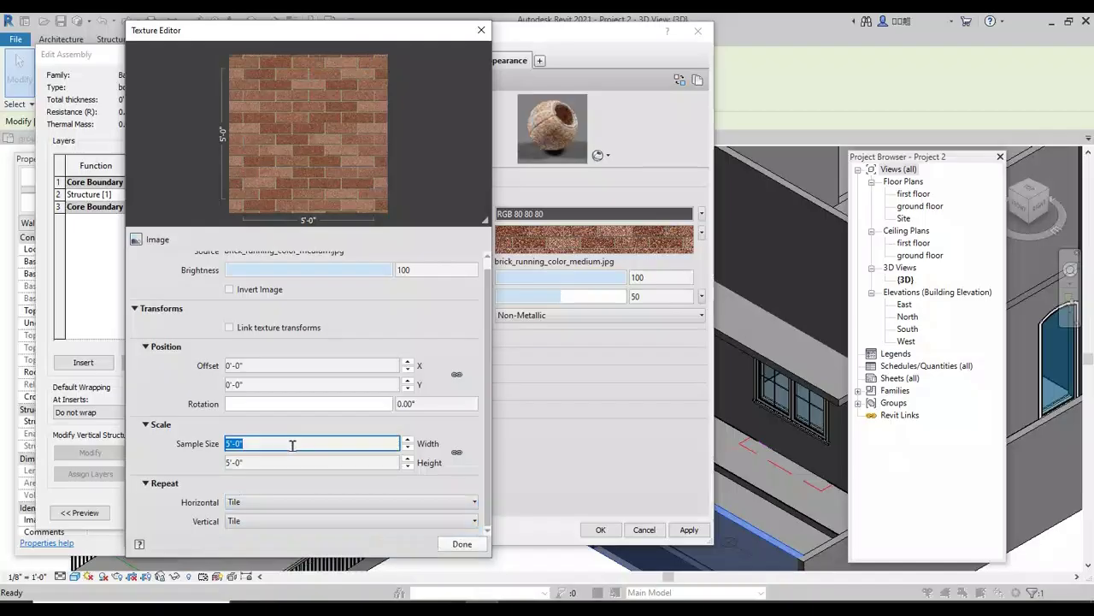
pyautogui.write('4')
pyautogui.press('Return')
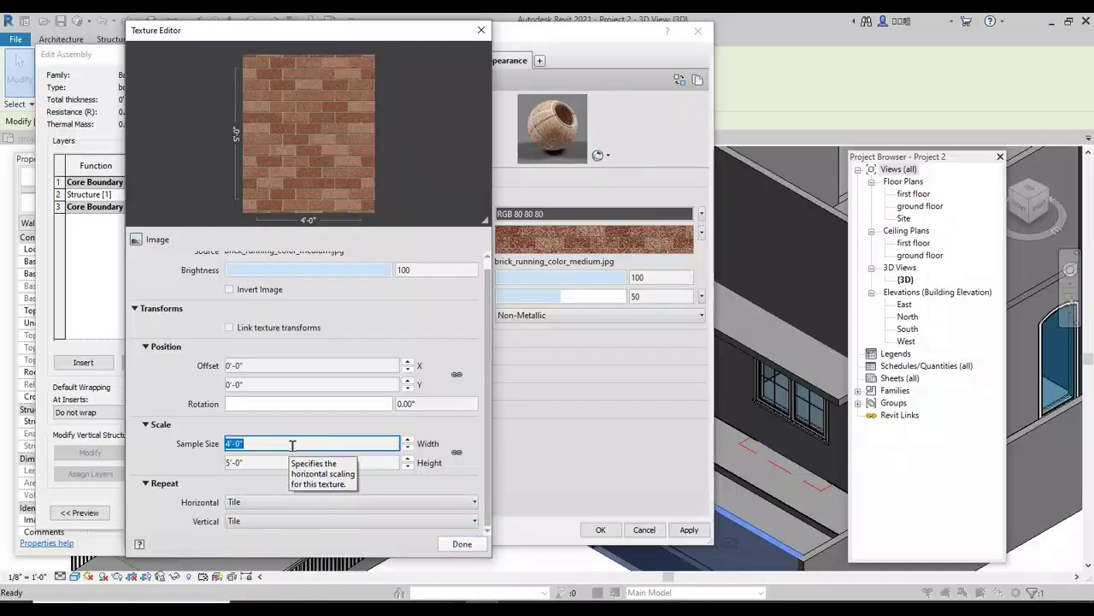
pyautogui.click(273, 462)
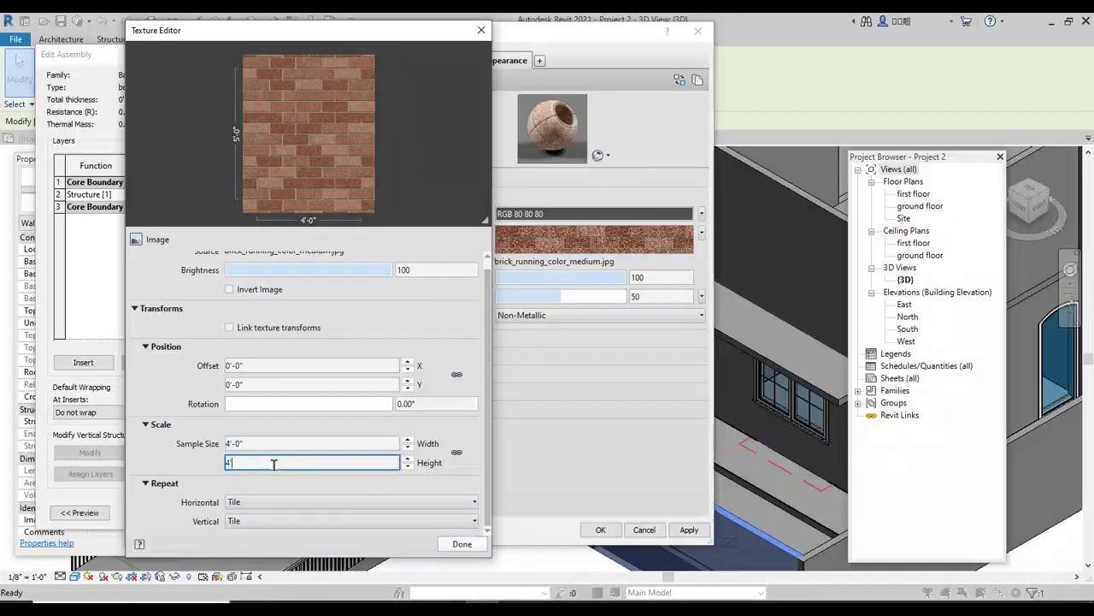
pyautogui.write('4')
pyautogui.press('Return')
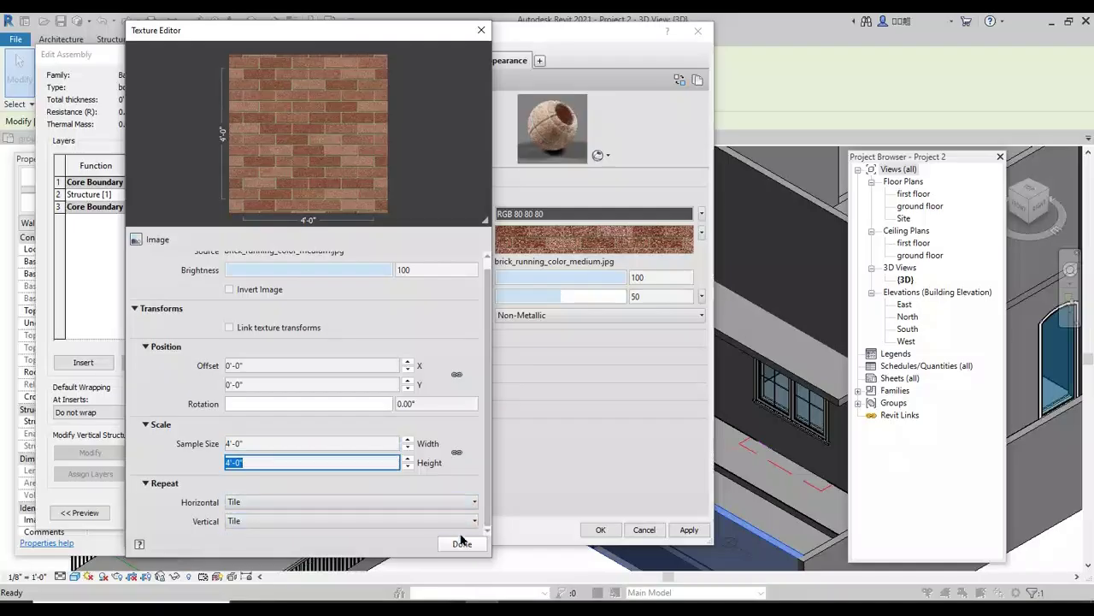
pyautogui.click(461, 542)
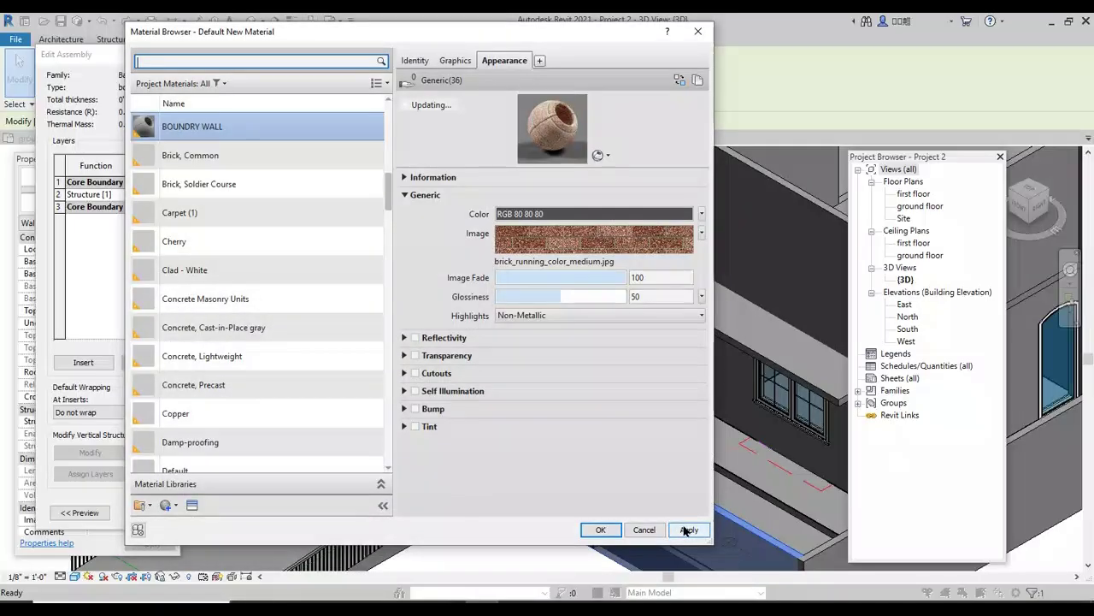
# Step: Accept BOUNDRY WALL as the structure layer's material and apply the changes to the boundry wall type
pyautogui.click(602, 529)
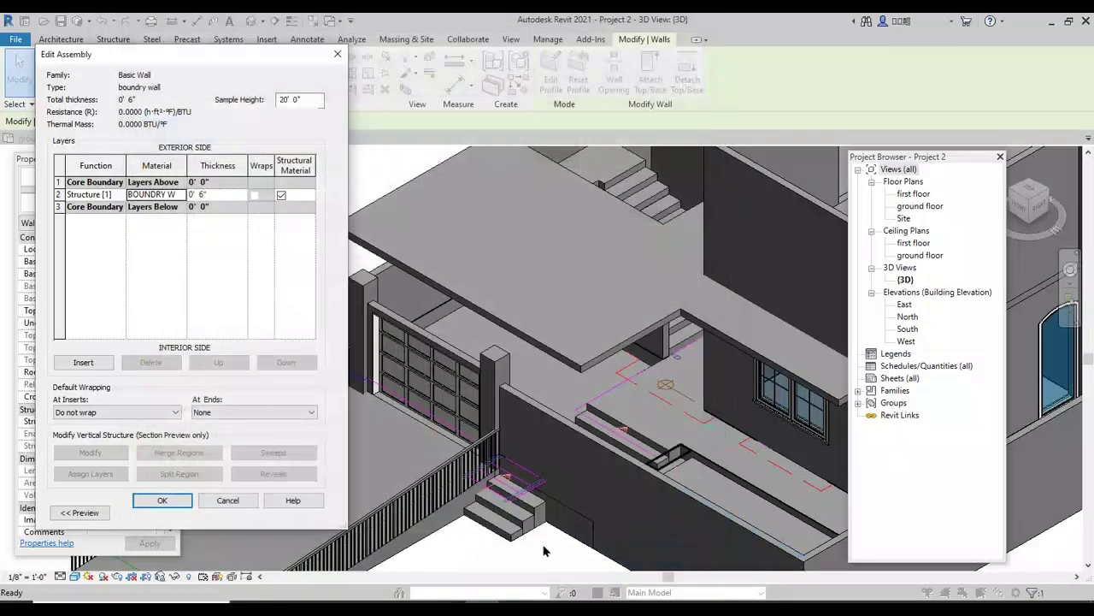
pyautogui.click(162, 500)
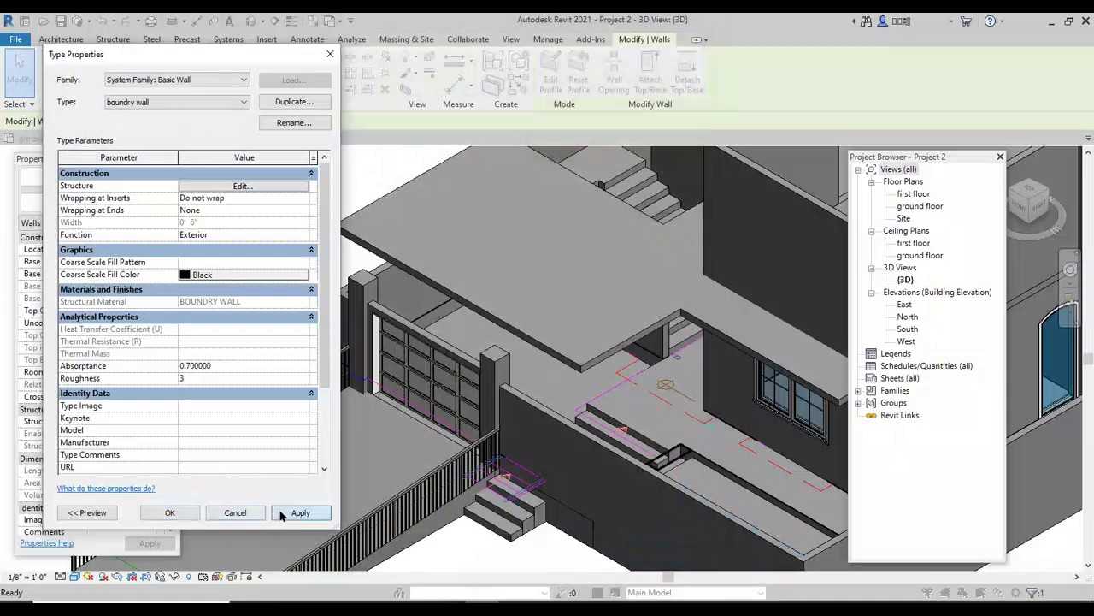
pyautogui.click(299, 513)
pyautogui.click(169, 512)
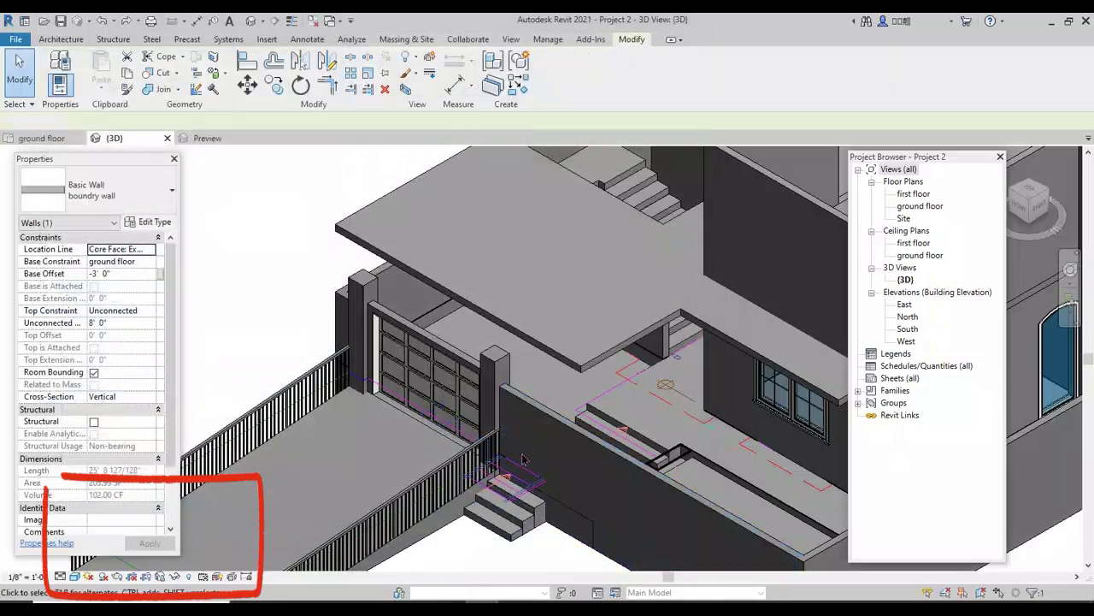
# Step: Deselect the wall and set the 3D view's visual style to Realistic to check the brick texture up close
pyautogui.press('Escape')
pyautogui.scroll(5, 516, 434)
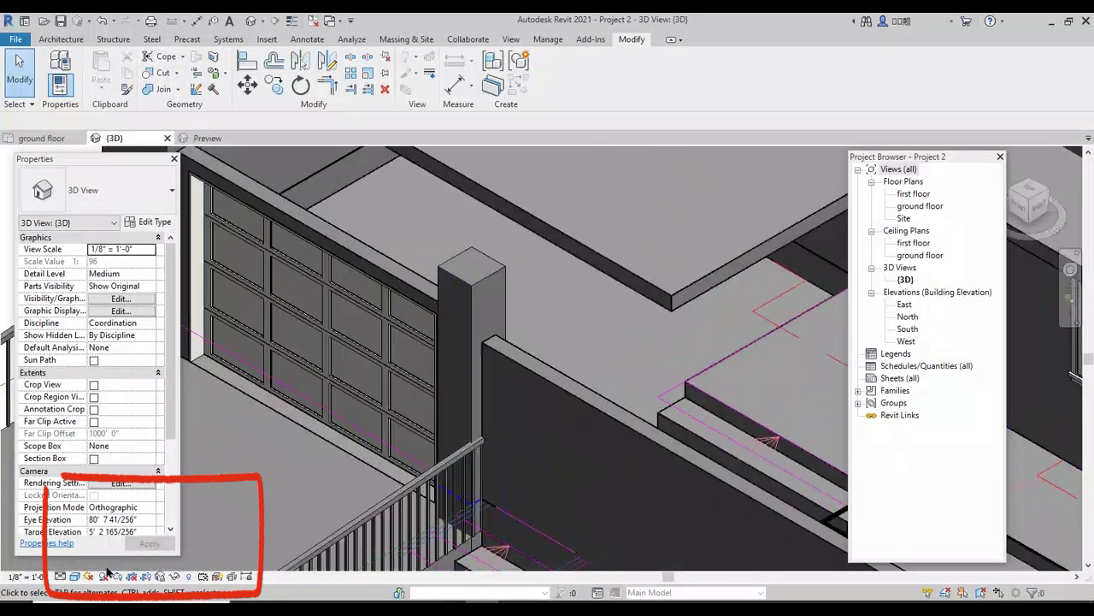
pyautogui.click(74, 576)
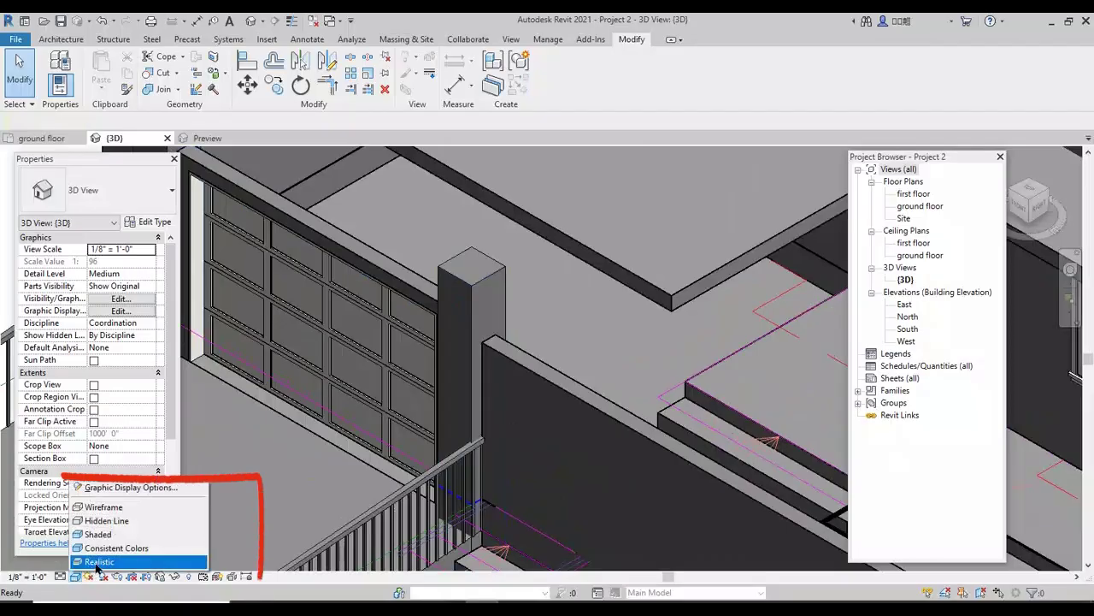
pyautogui.click(97, 562)
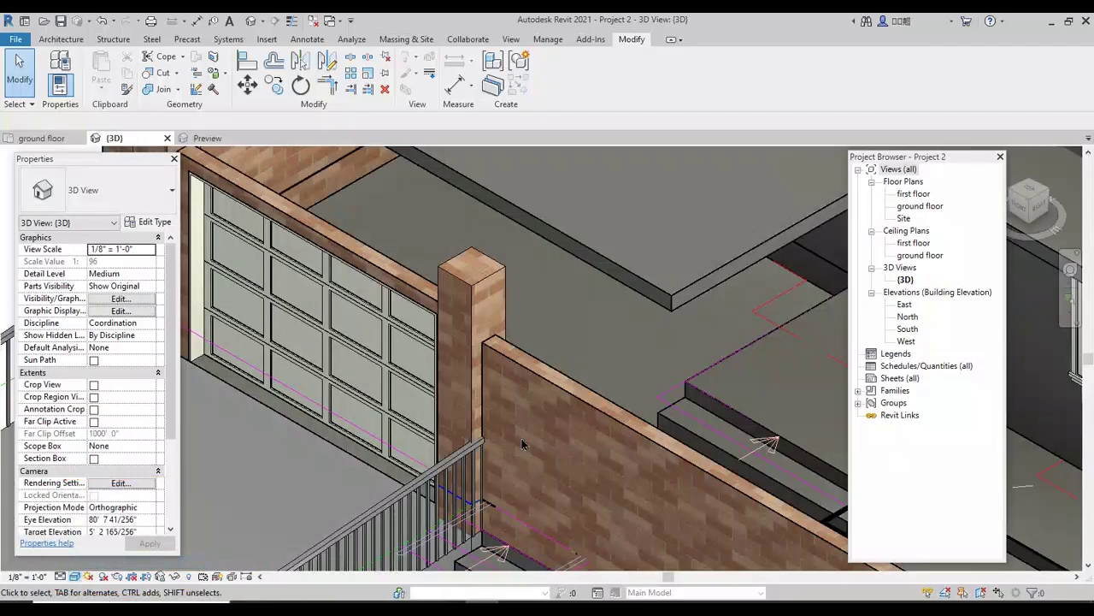
pyautogui.scroll(5, 523, 443)
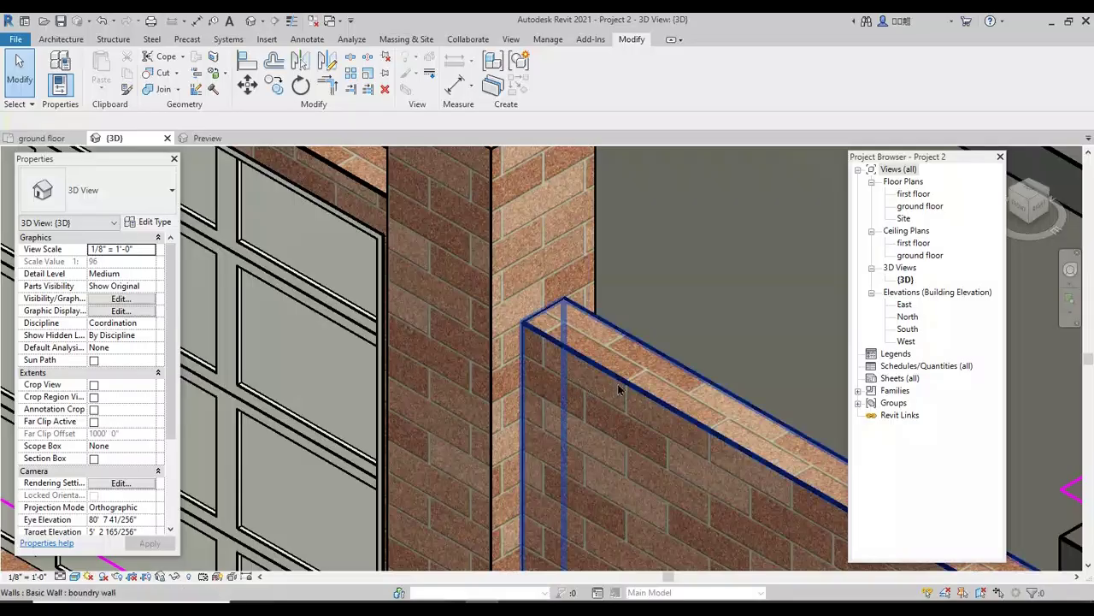
# Step: Reopen the BOUNDRY WALL material's brick image in the Texture Editor from the boundary wall's structure layer
pyautogui.click(643, 404)
pyautogui.click(152, 222)
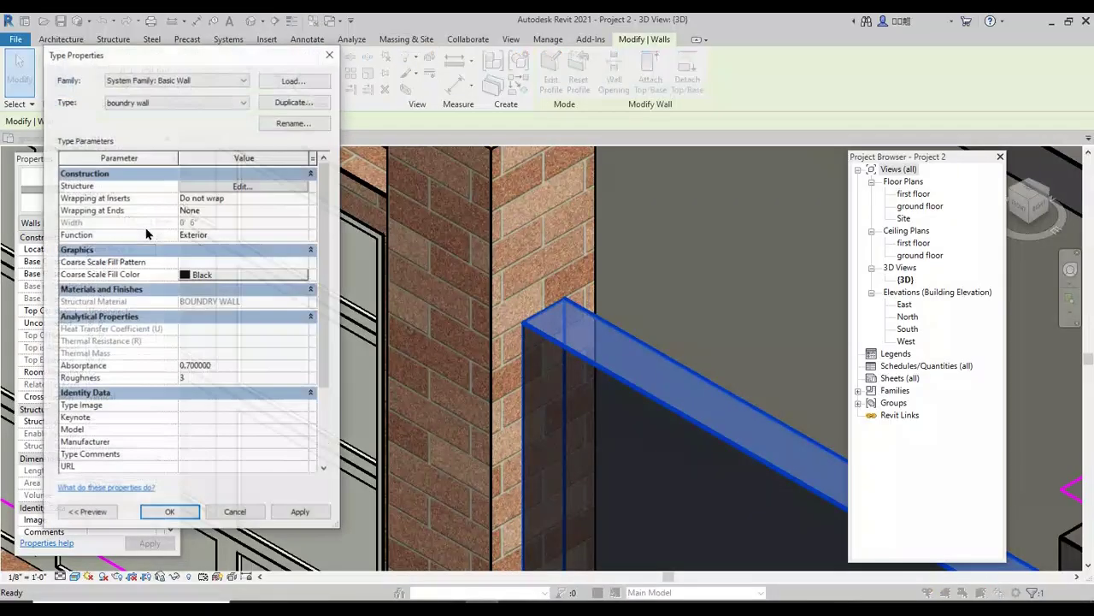
pyautogui.click(295, 190)
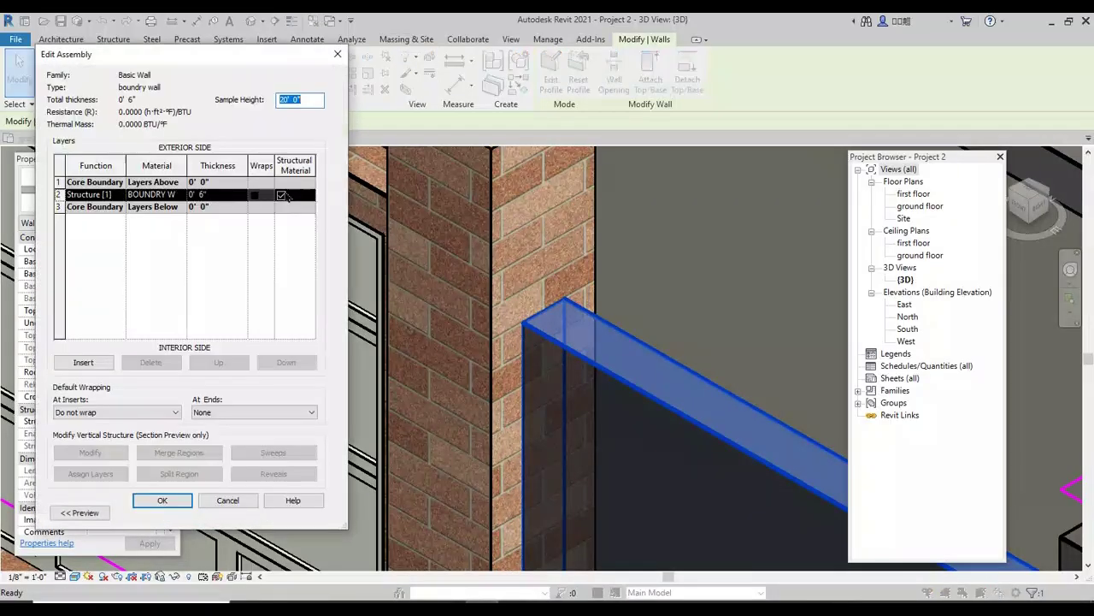
pyautogui.click(174, 197)
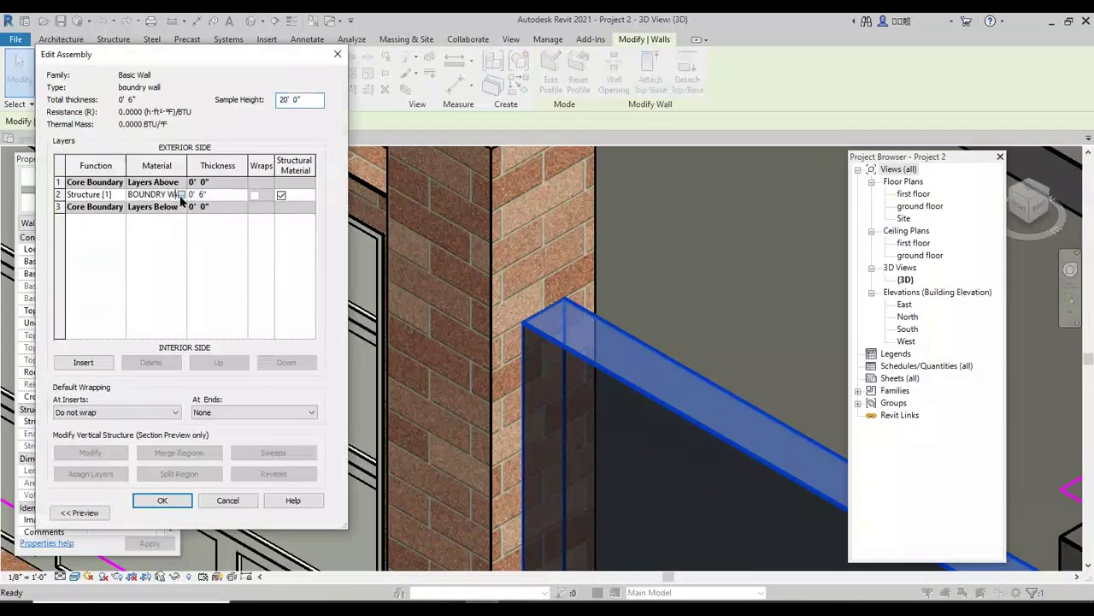
pyautogui.click(180, 195)
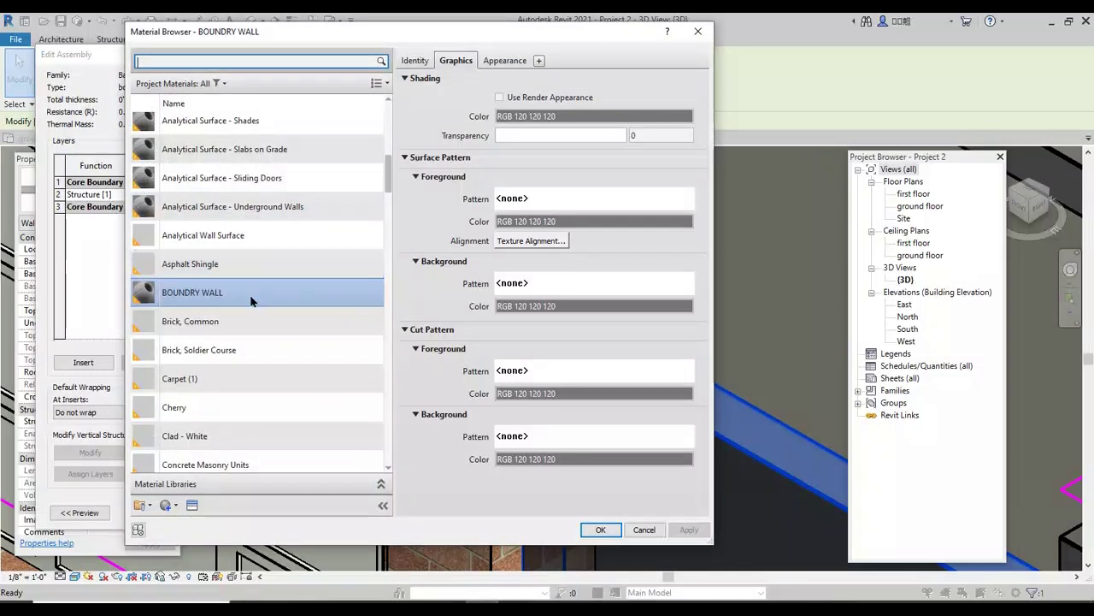
pyautogui.click(505, 61)
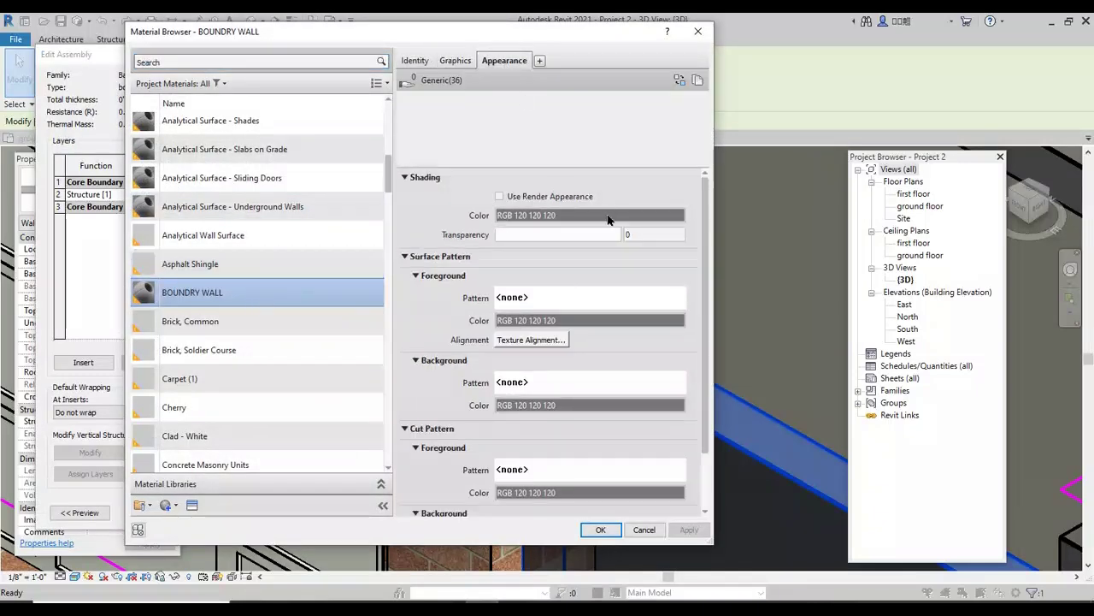
pyautogui.click(596, 238)
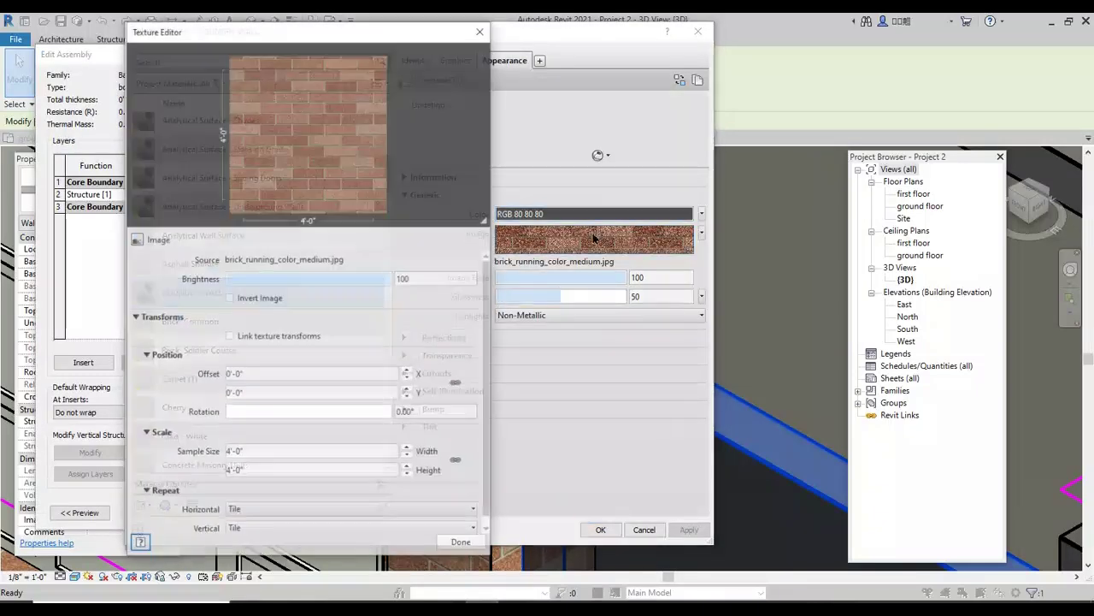
# Step: Set the brick texture's sample width and height to 1' and finish the texture edit
pyautogui.click(295, 452)
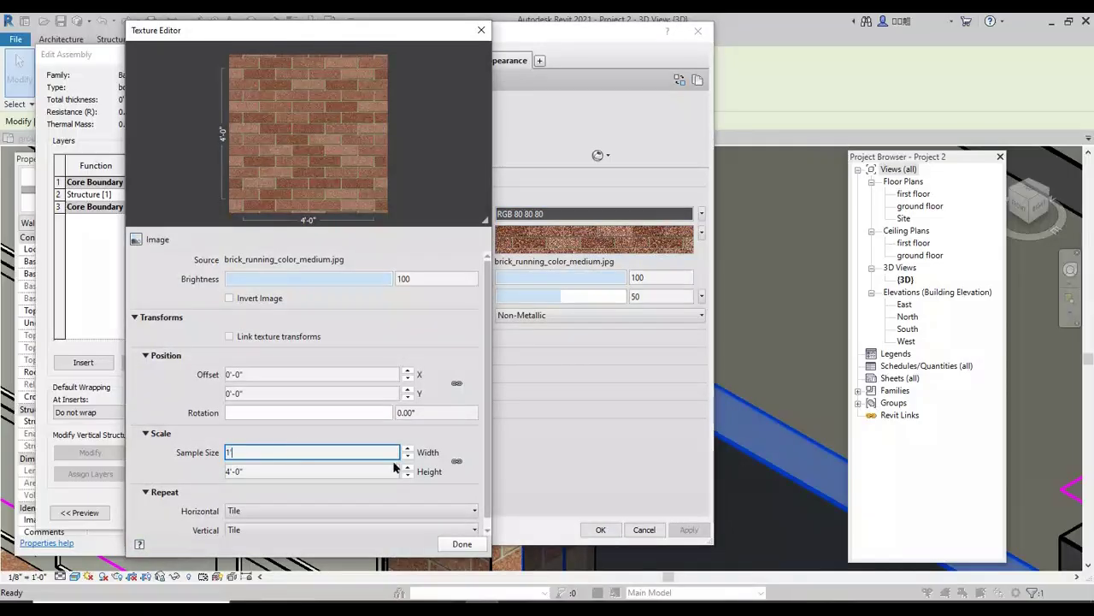
pyautogui.click(456, 462)
pyautogui.click(260, 472)
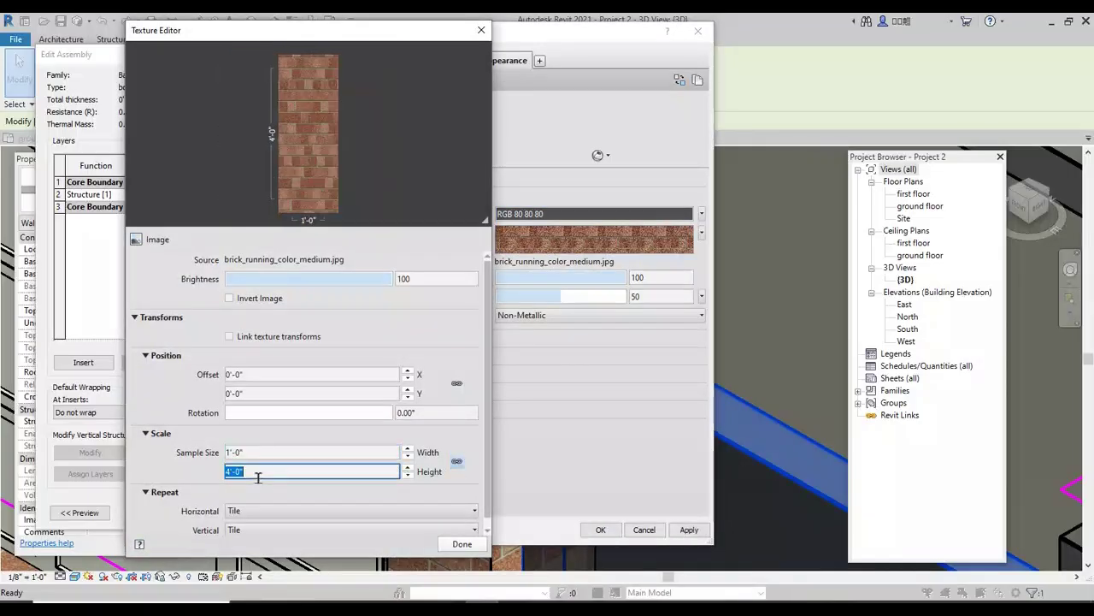
pyautogui.write("1'")
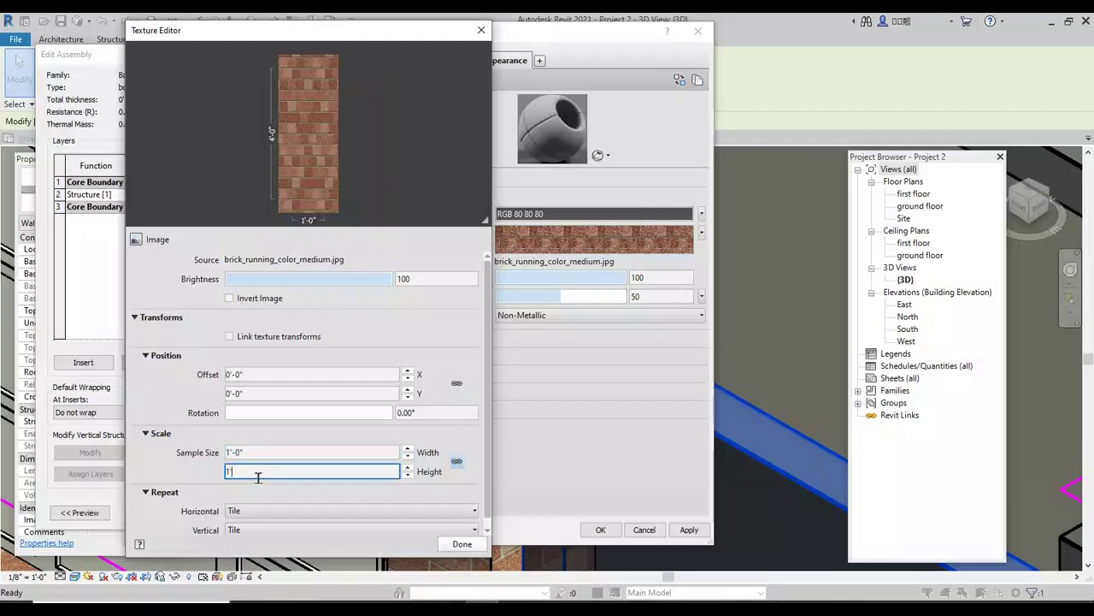
pyautogui.click(480, 545)
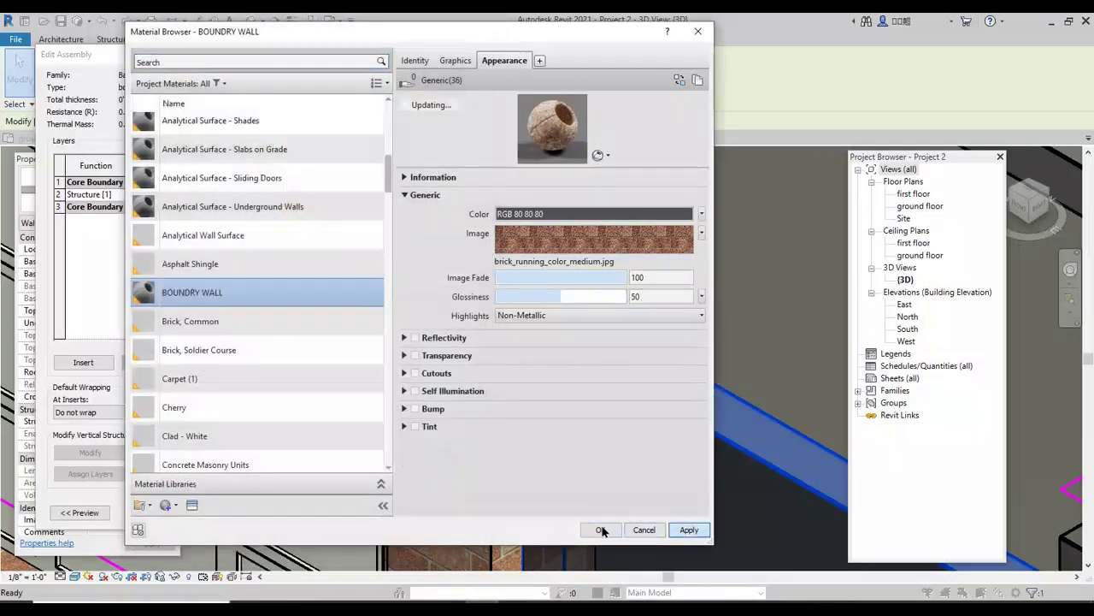
# Step: Accept the material, structure and wall type changes, and inspect the brick scale on the gate pillar and boundary wall
pyautogui.click(601, 531)
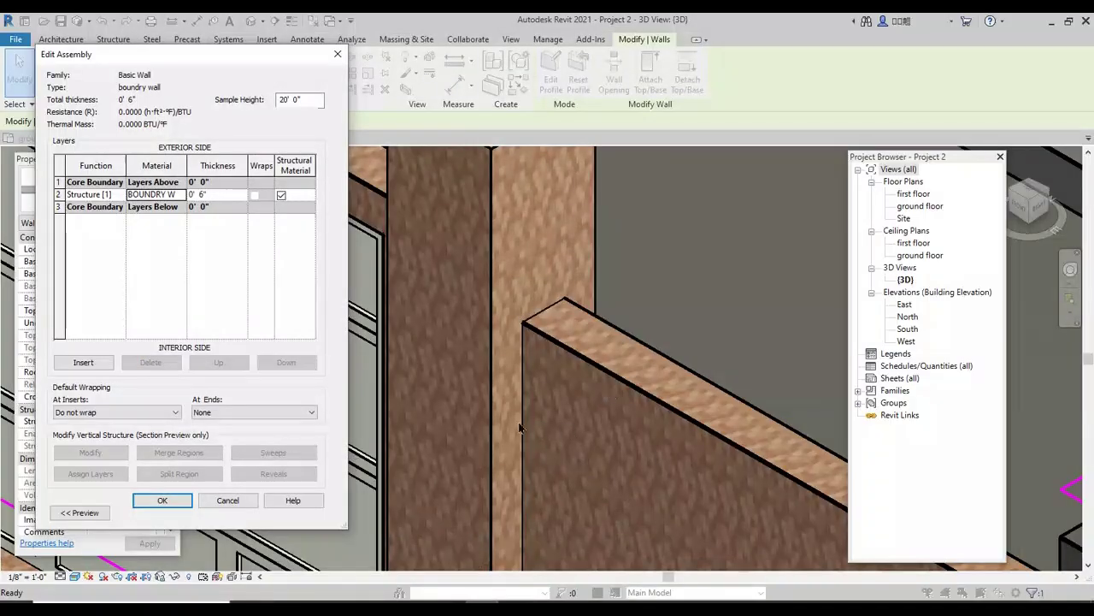
pyautogui.click(184, 505)
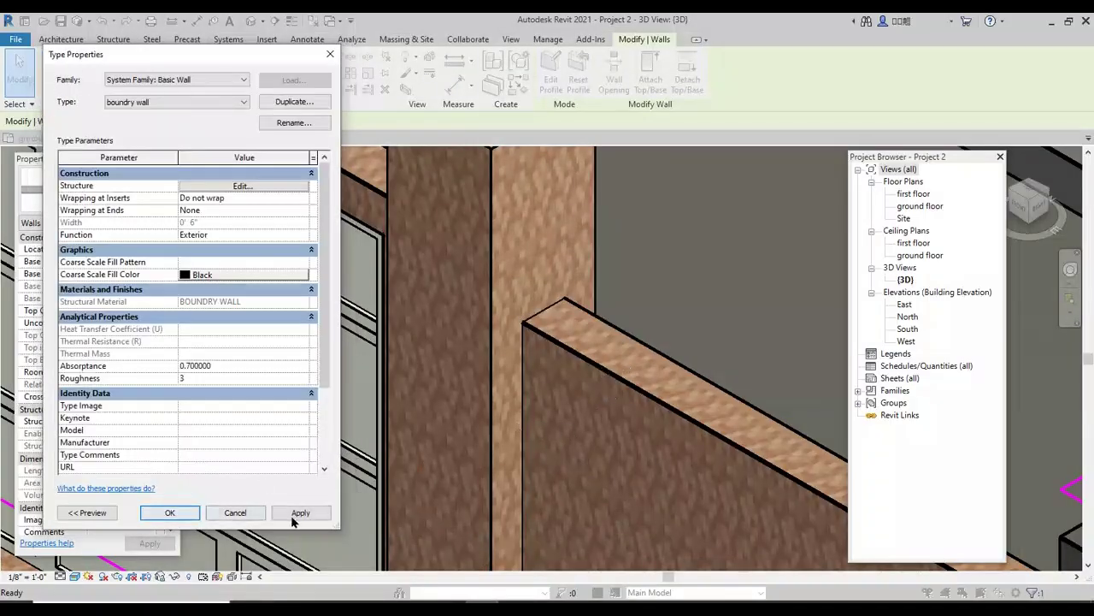
pyautogui.click(169, 512)
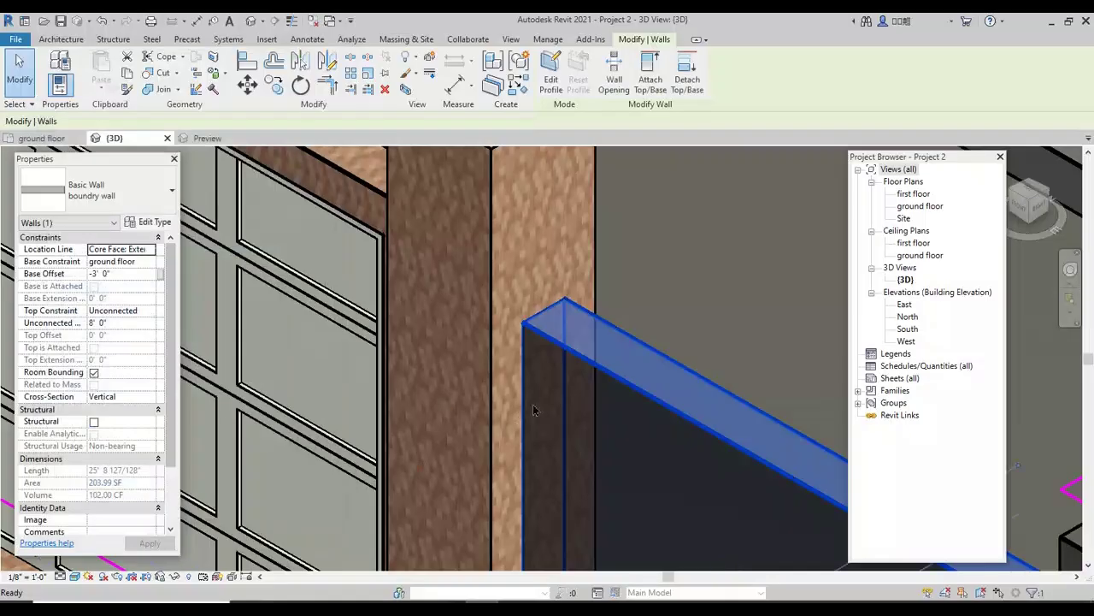
pyautogui.scroll(-2, 518, 409)
pyautogui.scroll(6, 458, 371)
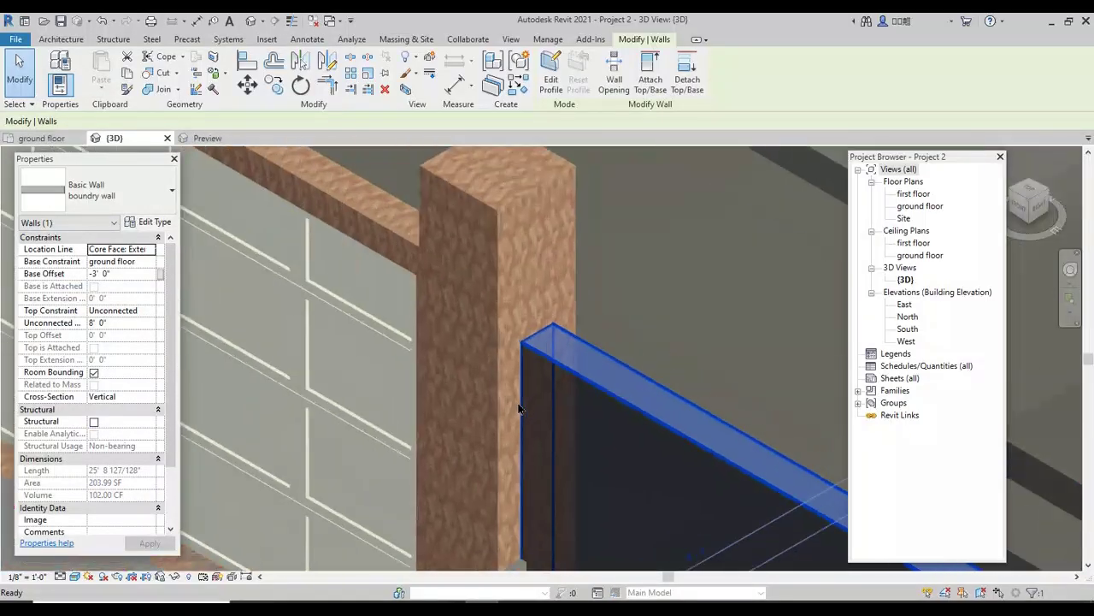
pyautogui.scroll(-4, 449, 336)
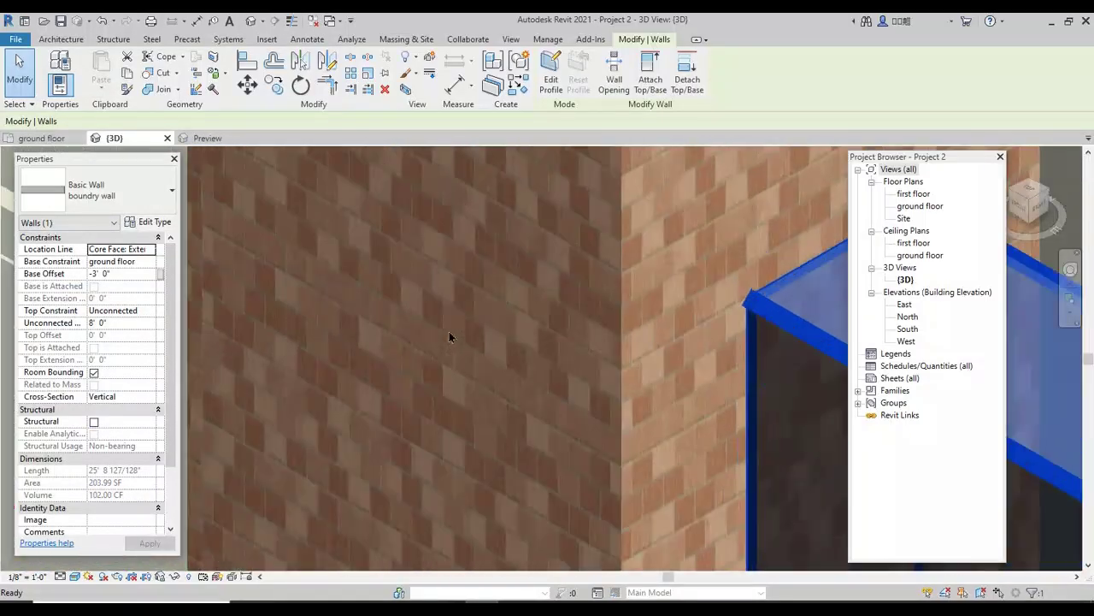
pyautogui.scroll(-3, 484, 345)
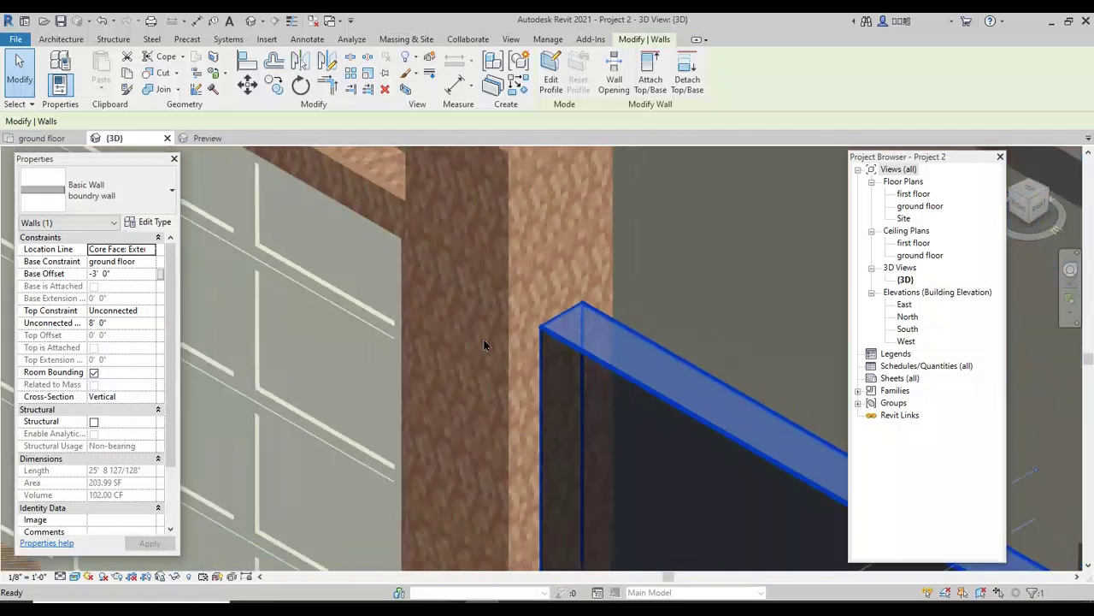
# Step: Open the BOUNDRY WALL material's brick image in the Texture Editor from the boundary wall type's structure layer
pyautogui.click(169, 225)
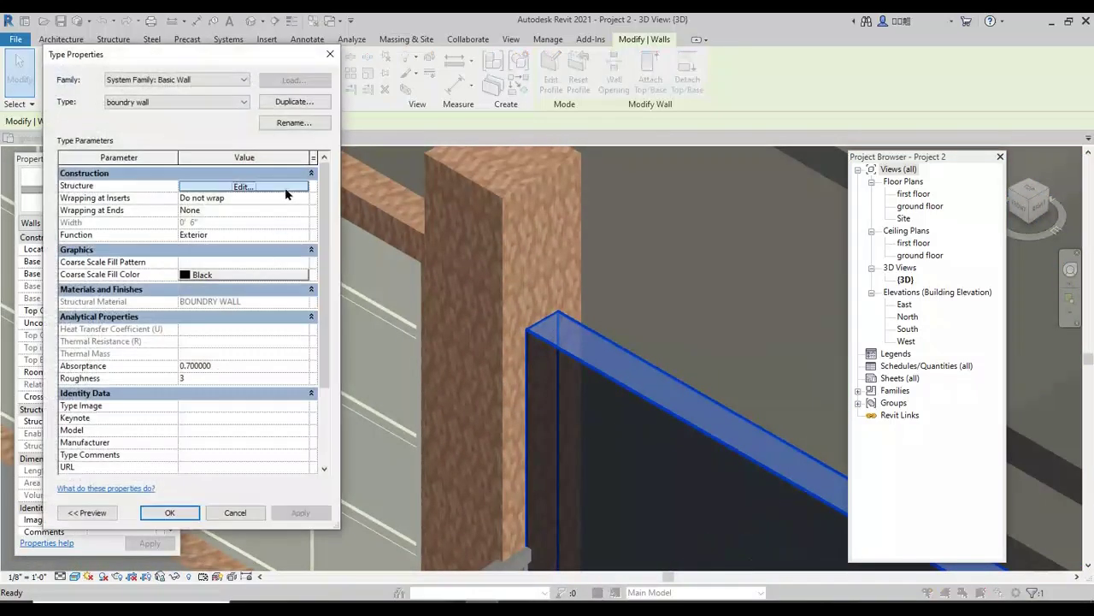
pyautogui.click(286, 188)
pyautogui.click(154, 195)
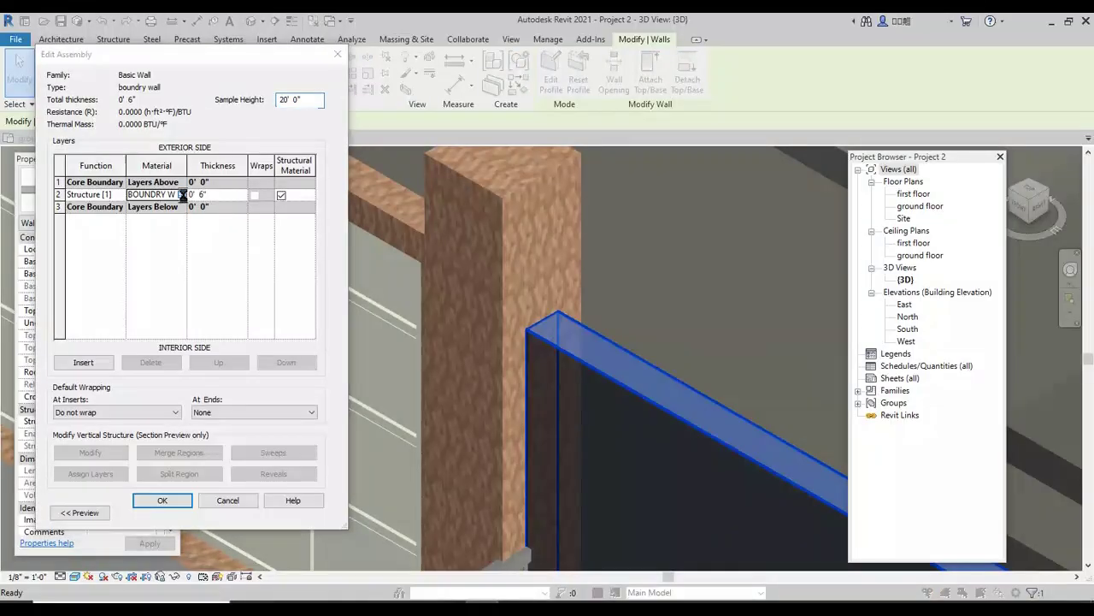
pyautogui.click(179, 195)
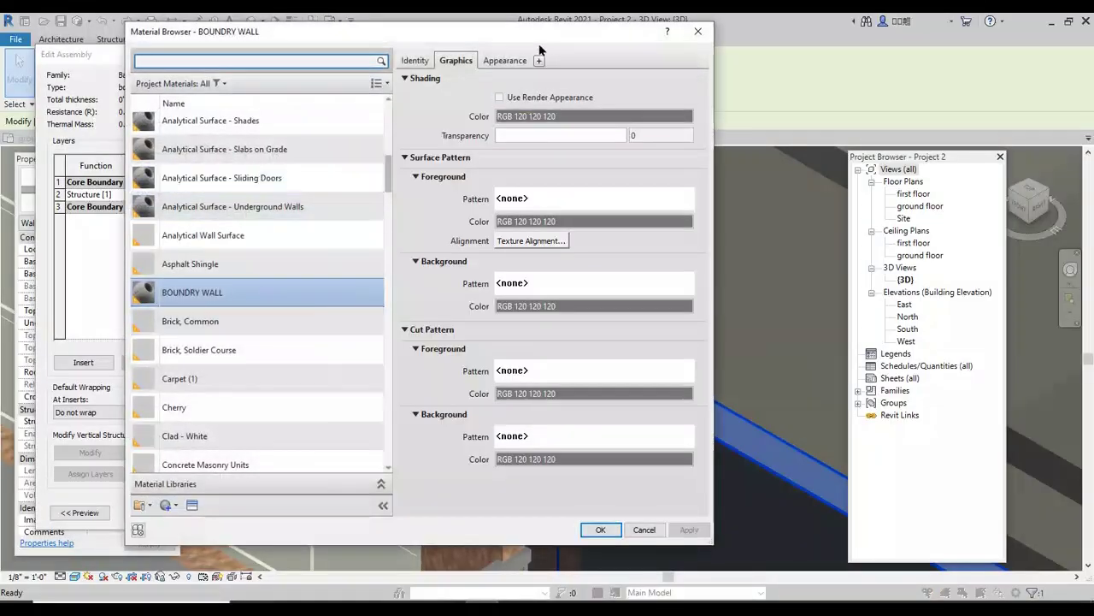
pyautogui.click(507, 60)
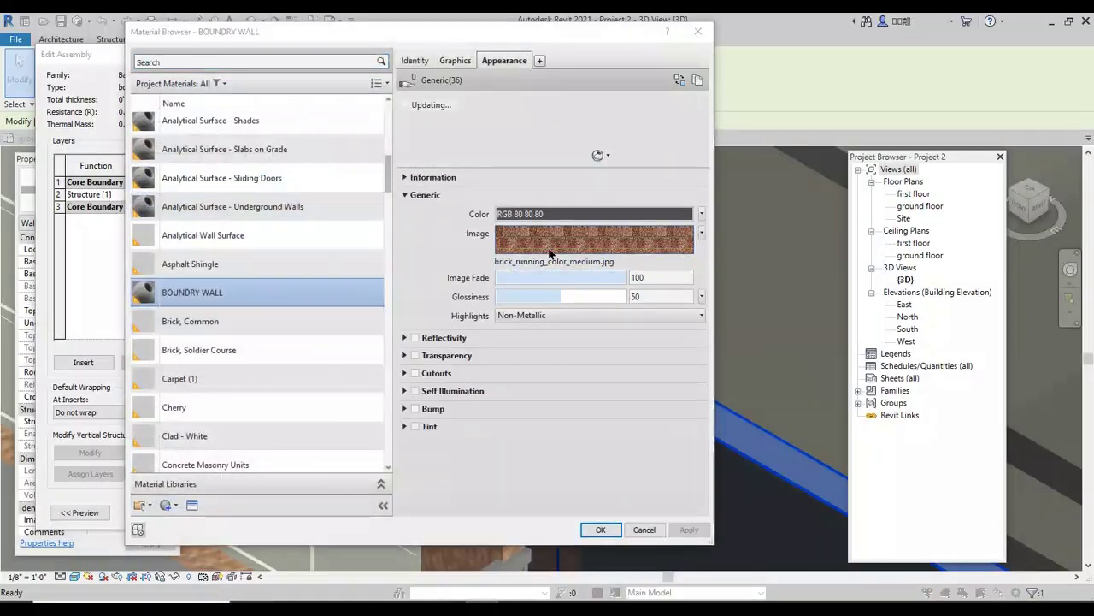
pyautogui.click(550, 240)
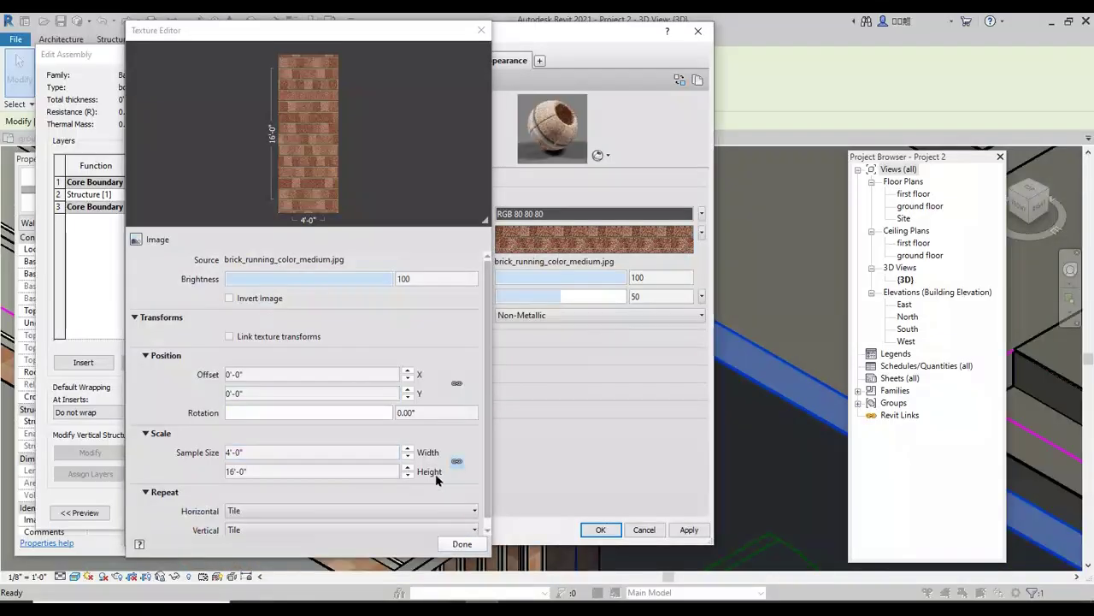
# Step: Set the brick texture's sample size to 4'-0" wide by 4'-0" high and finish the texture edit
pyautogui.doubleClick(290, 472)
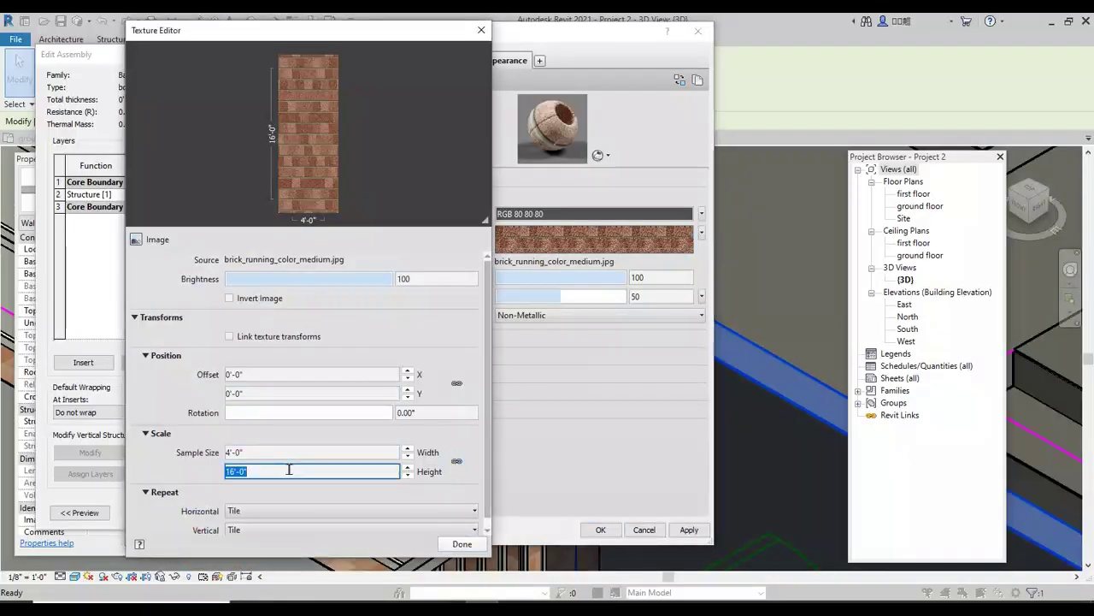
pyautogui.write('4')
pyautogui.press('Return')
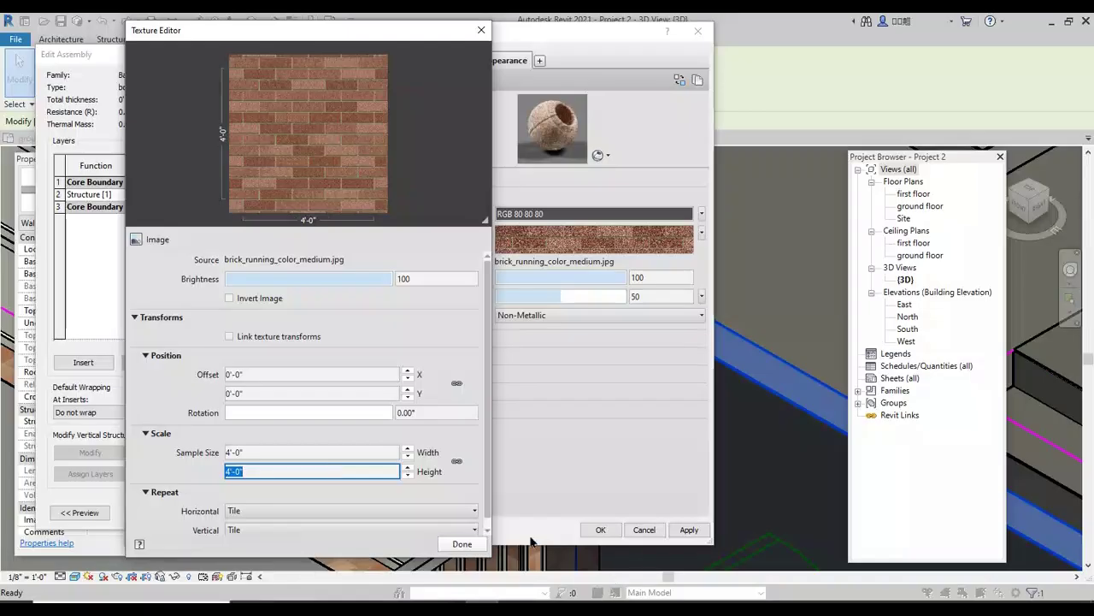
pyautogui.click(466, 546)
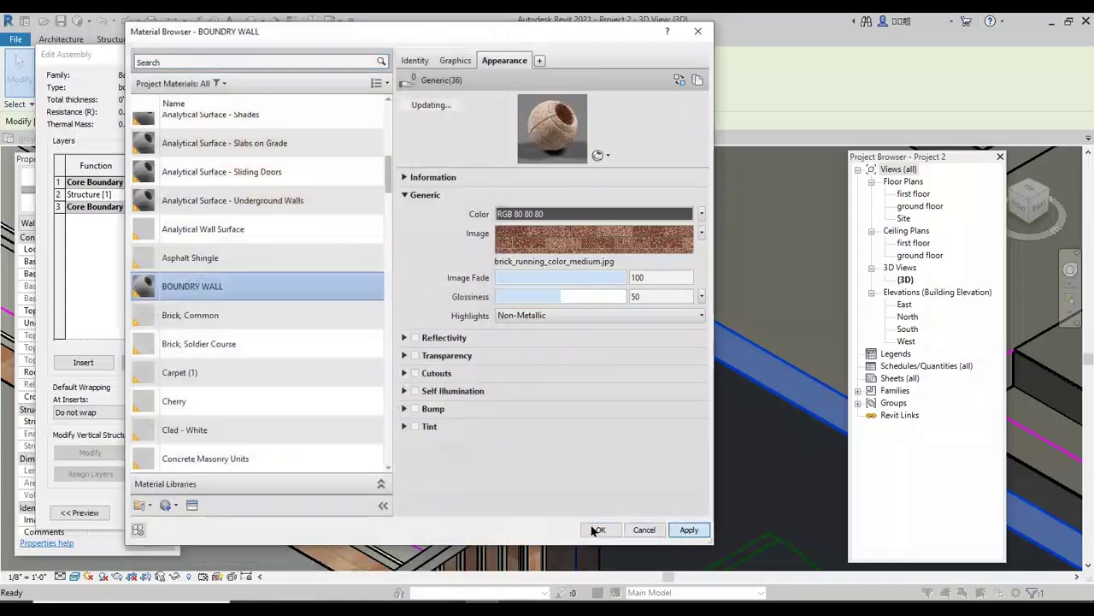
# Step: Accept the material, structure and wall type changes, and deselect the boundary wall to check the brick scale
pyautogui.click(598, 530)
pyautogui.click(162, 500)
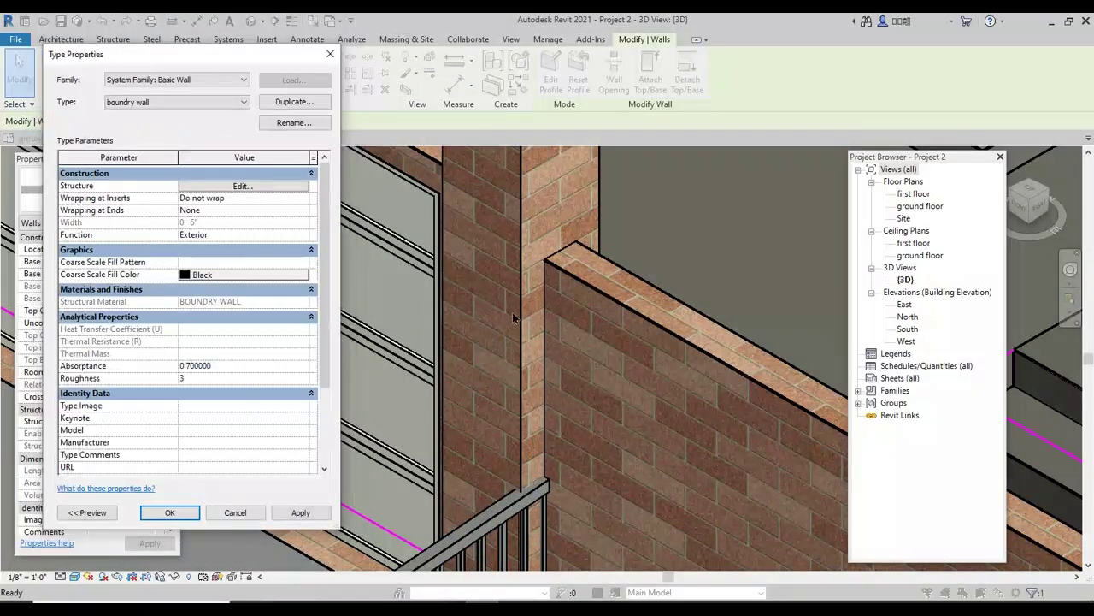
pyautogui.click(283, 518)
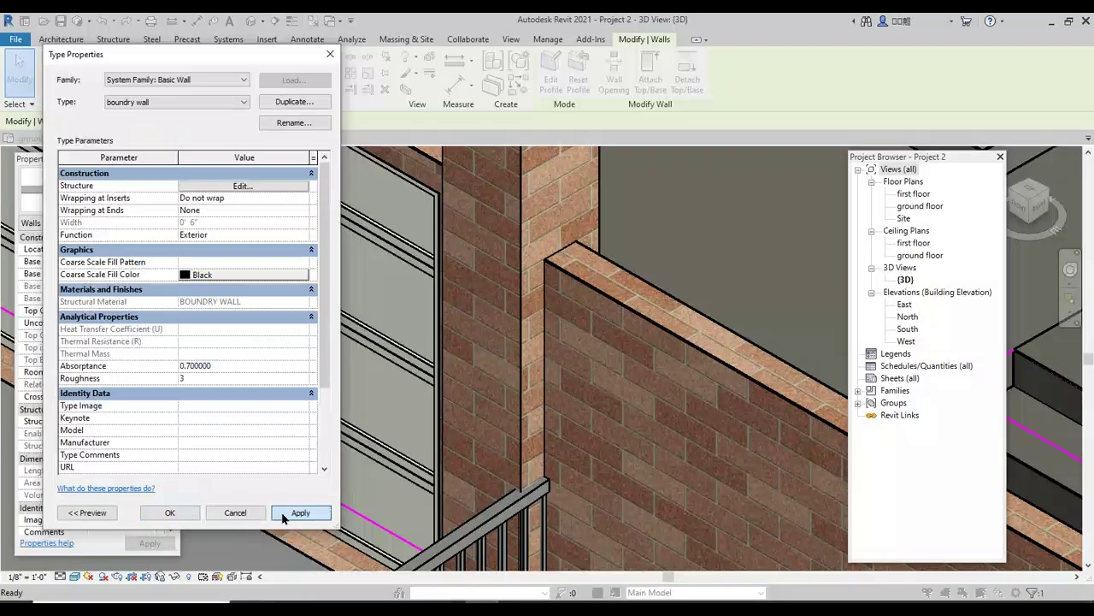
pyautogui.click(196, 513)
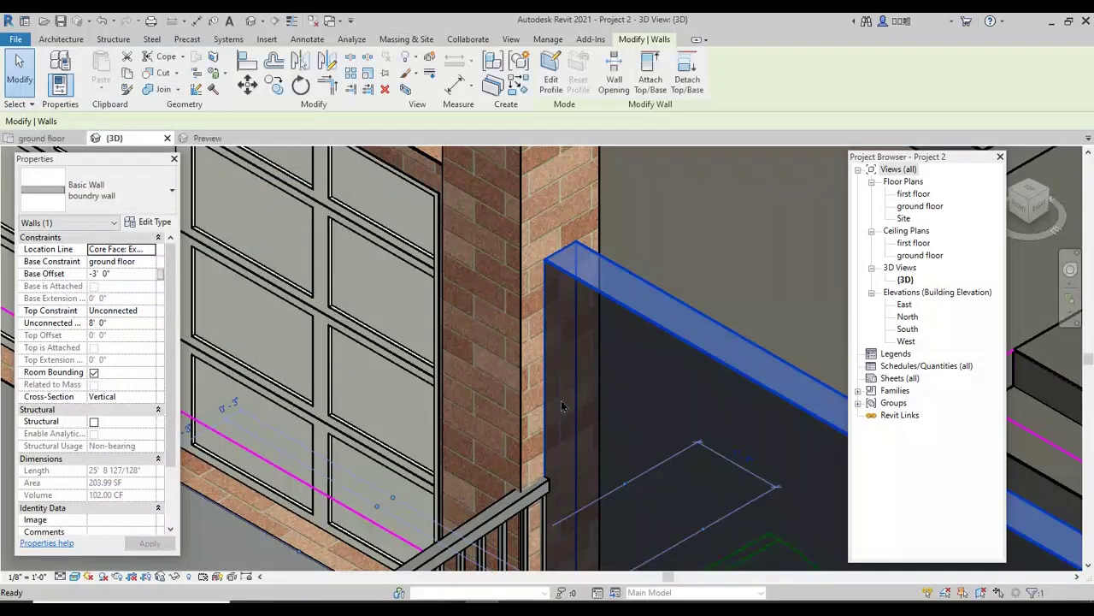
pyautogui.scroll(-3, 581, 402)
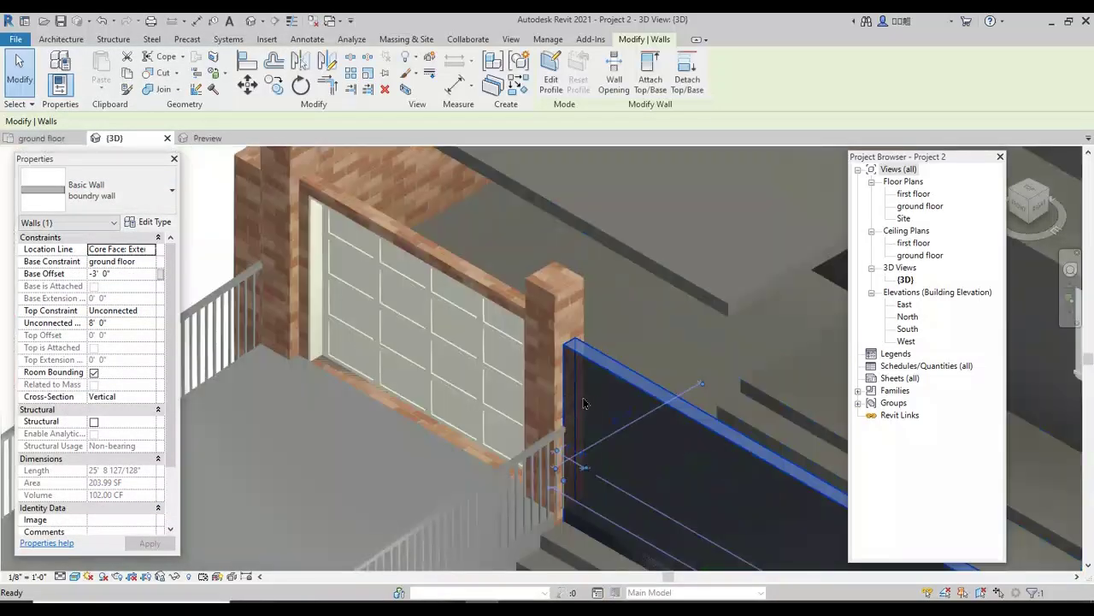
pyautogui.scroll(-2, 583, 404)
pyautogui.click(325, 276)
# Step: Select the garage door in the boundary wall and open the material browser for its type's Panel Material
pyautogui.scroll(2, 513, 376)
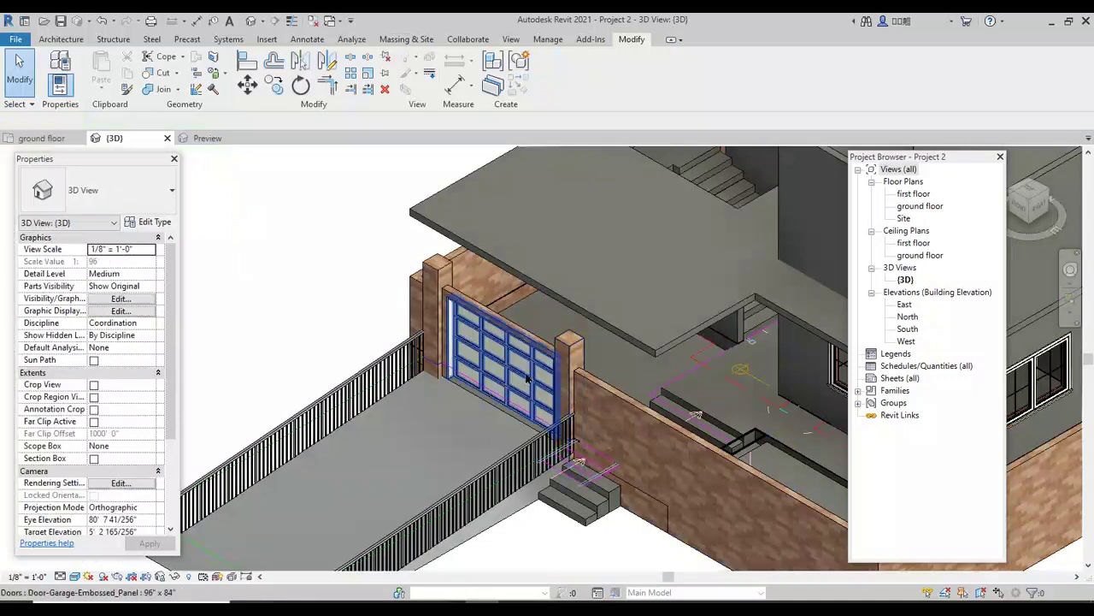
pyautogui.scroll(5, 528, 378)
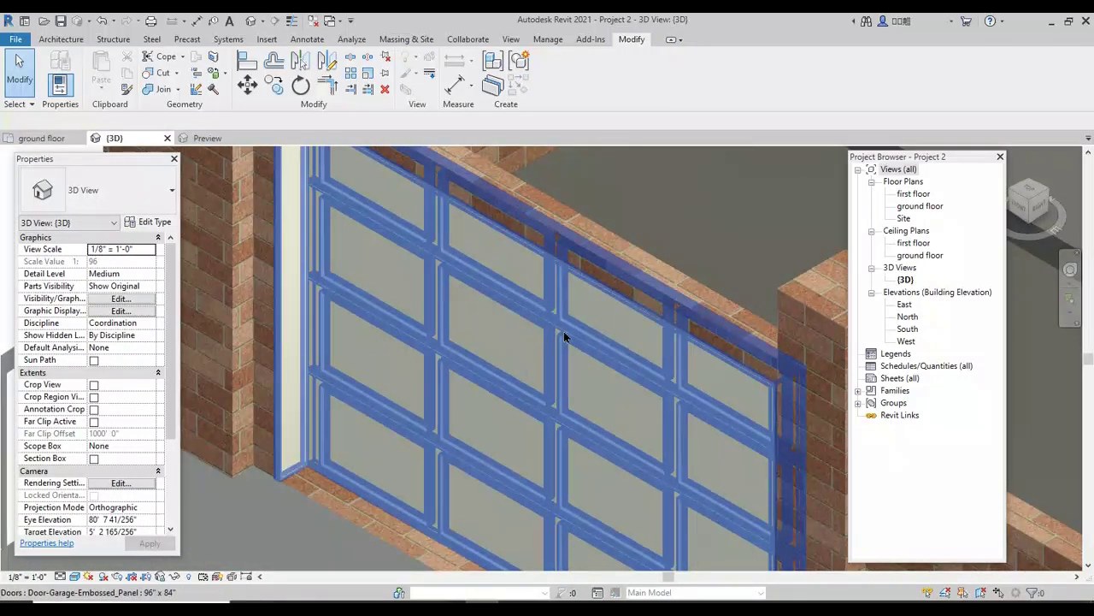
pyautogui.scroll(-2, 598, 341)
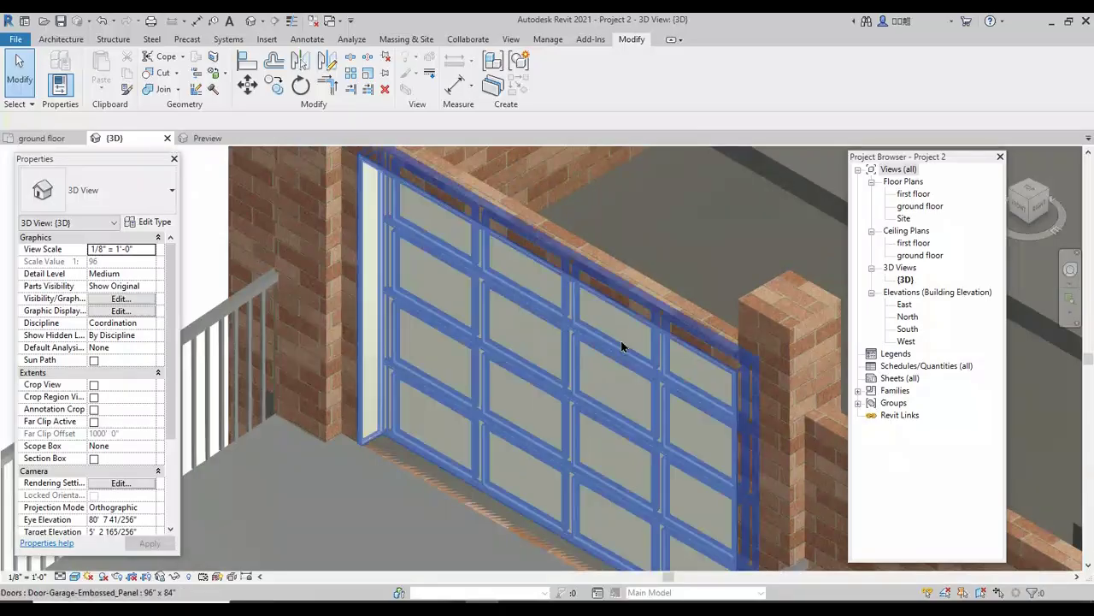
pyautogui.click(540, 378)
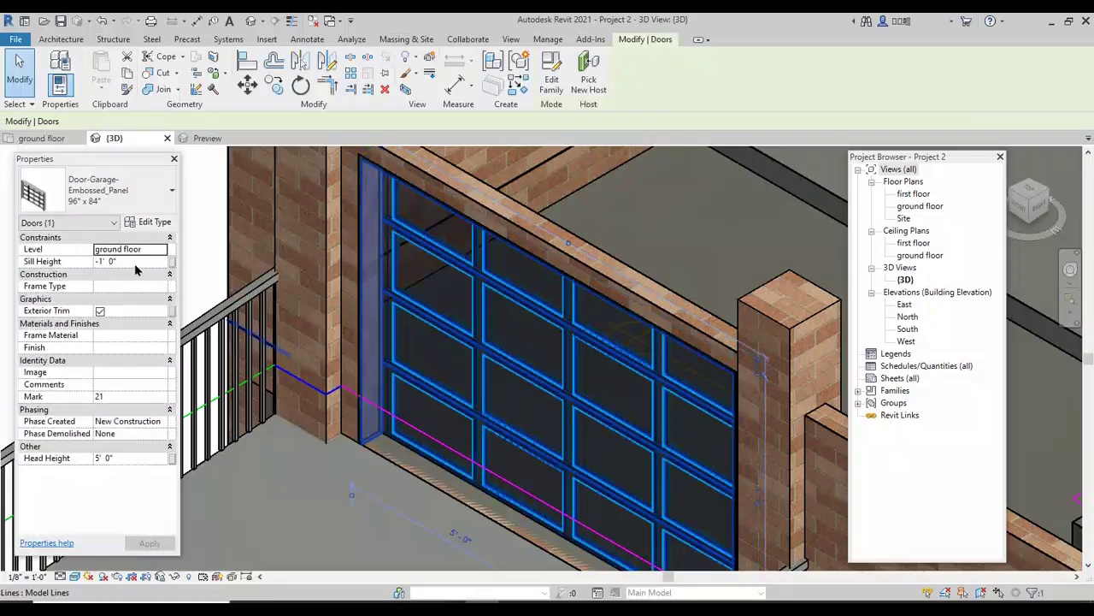
pyautogui.click(156, 224)
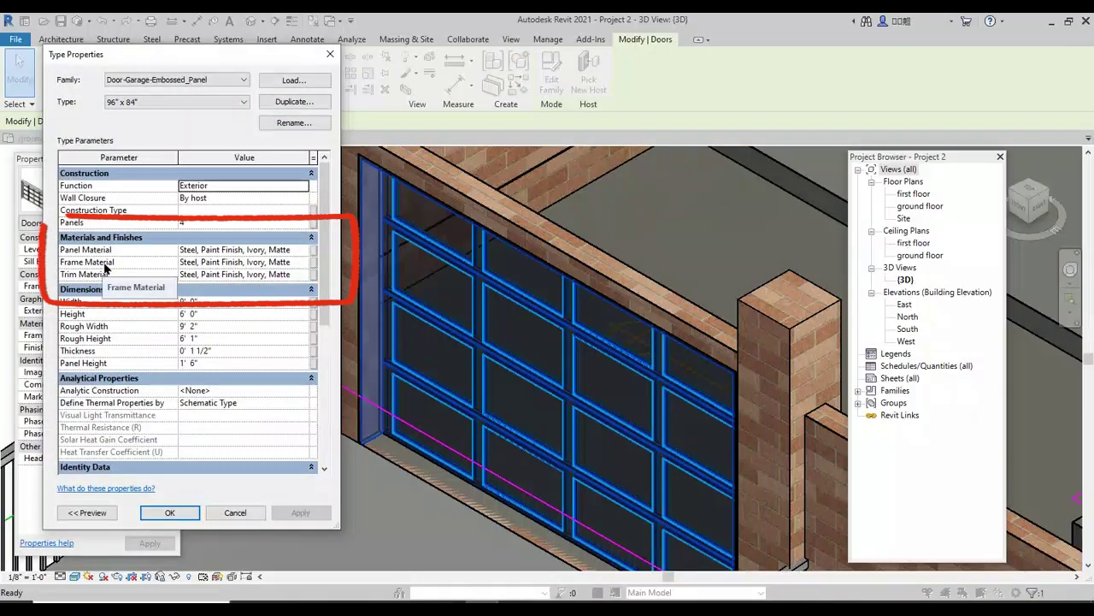
pyautogui.click(304, 250)
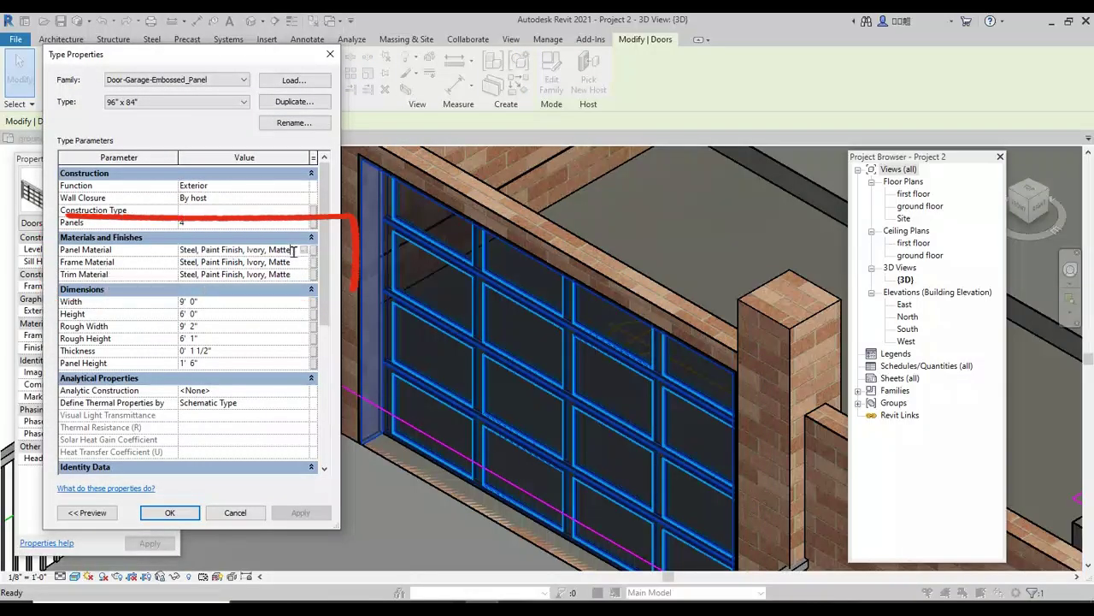
pyautogui.click(303, 249)
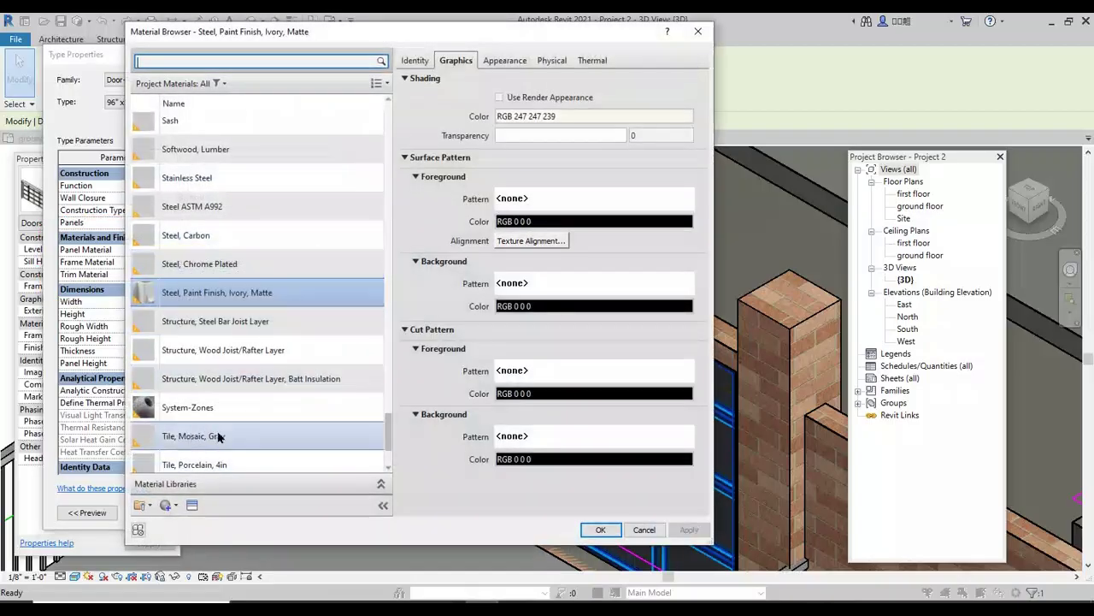
# Step: Create a new material for the garage door panel and name it MAIN DOOR
pyautogui.scroll(-1, 214, 436)
pyautogui.click(174, 512)
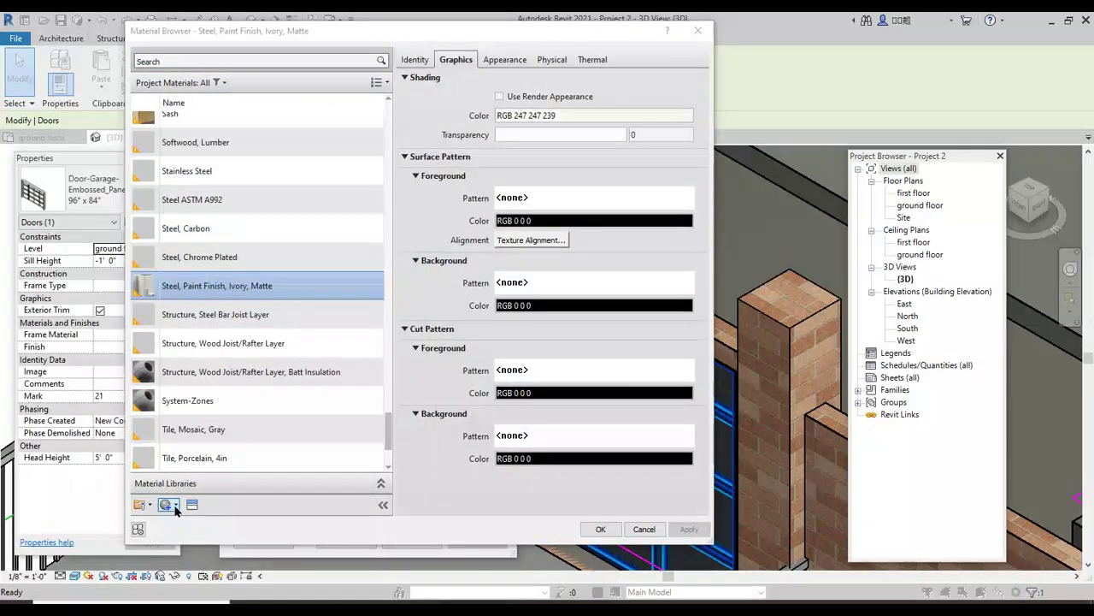
pyautogui.click(175, 510)
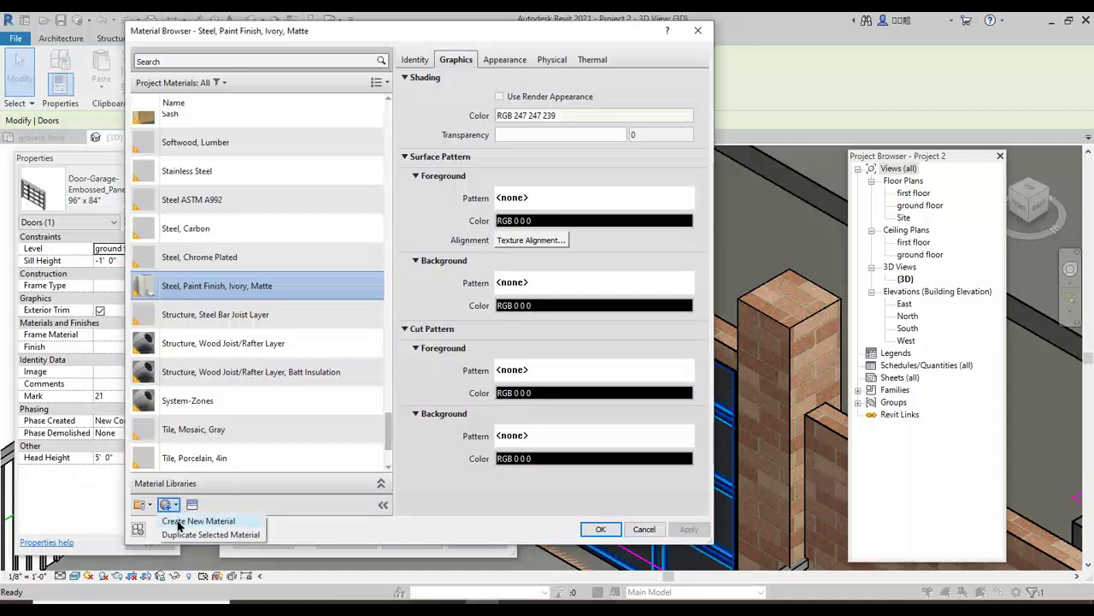
pyautogui.click(179, 522)
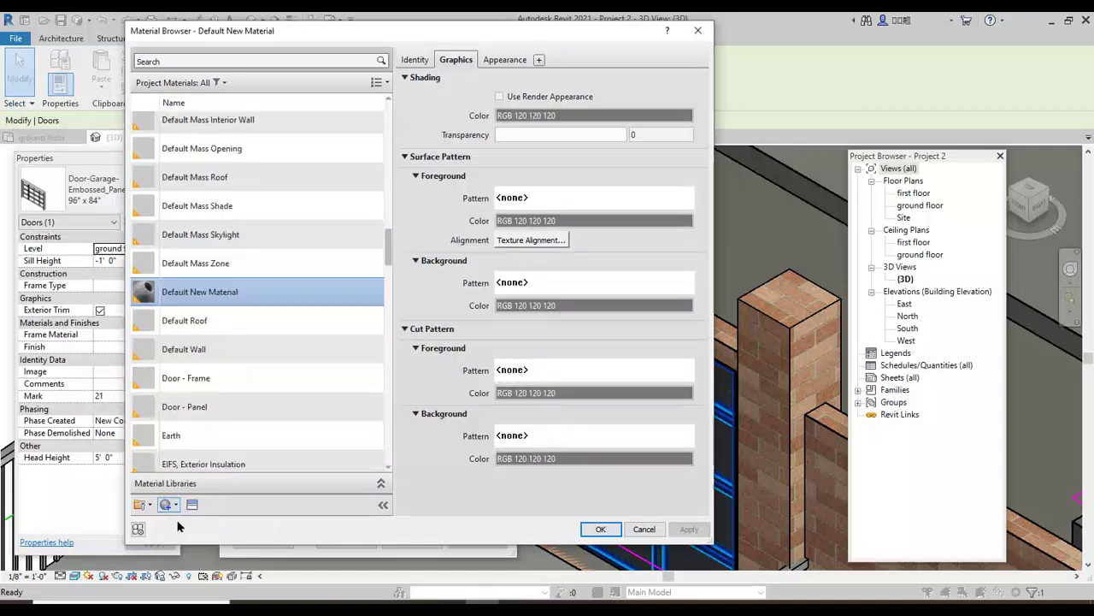
pyautogui.rightClick(230, 292)
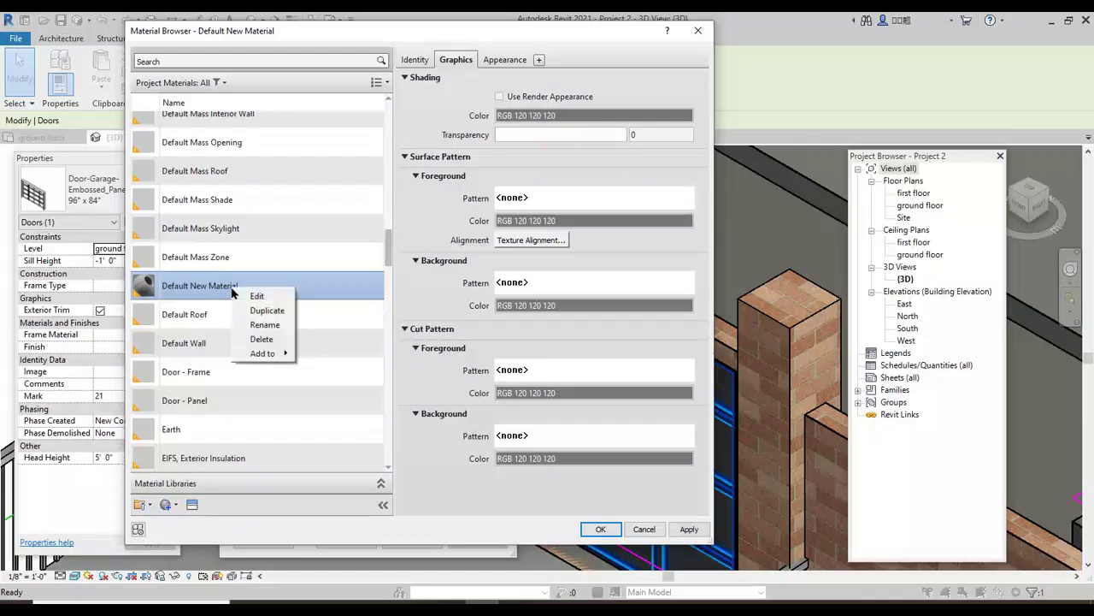
pyautogui.click(268, 324)
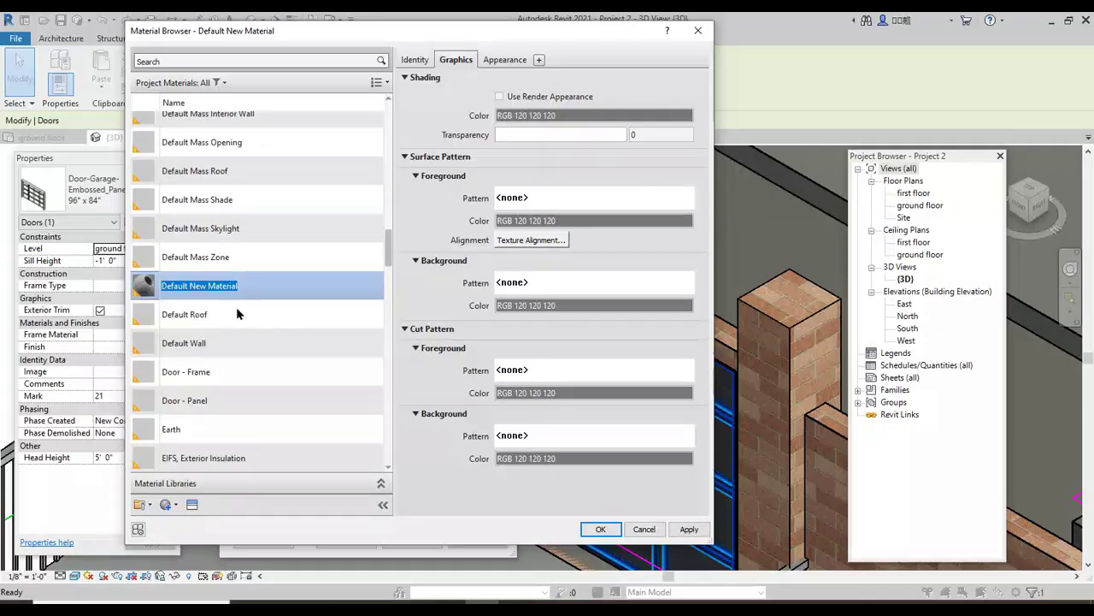
pyautogui.write('MAIN')
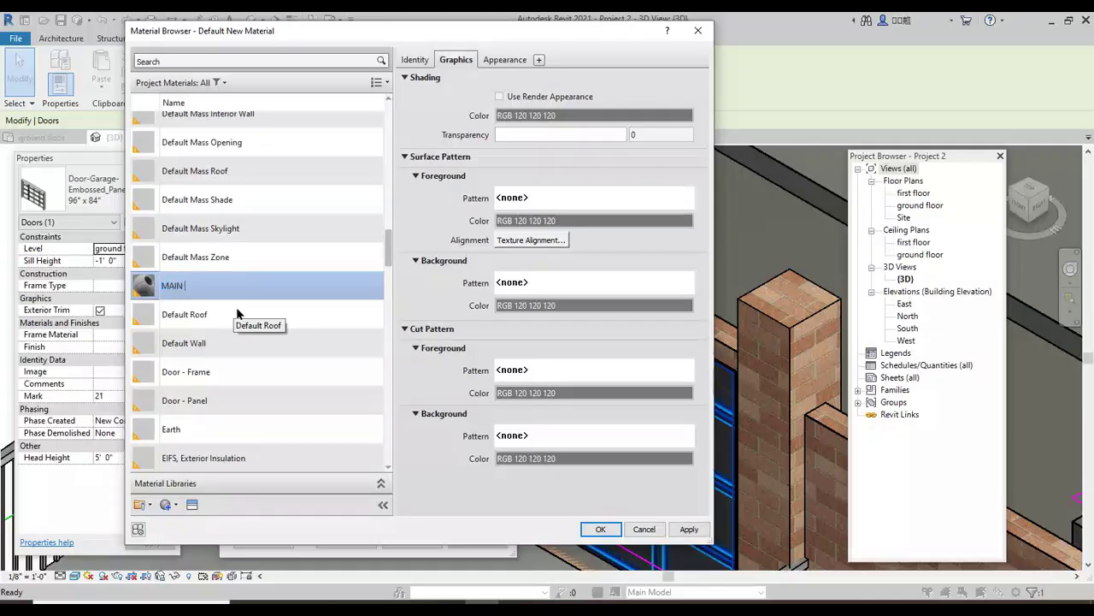
pyautogui.write(' DOOR')
# Step: Open the Asset Browser for MAIN DOOR's appearance and list the Wood assets of the Autodesk library
pyautogui.click(497, 65)
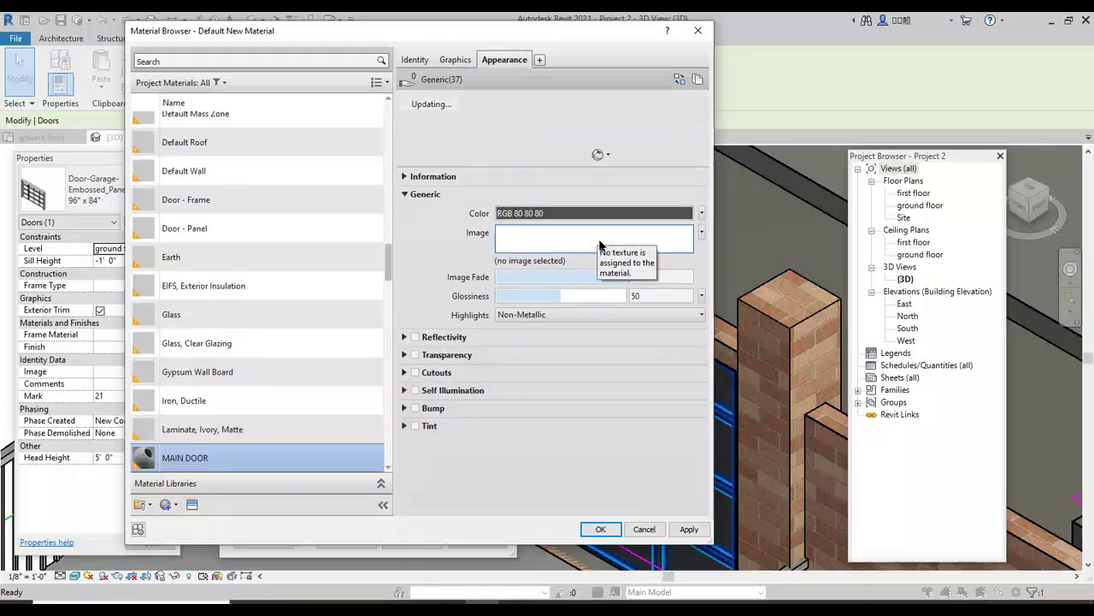
pyautogui.click(195, 510)
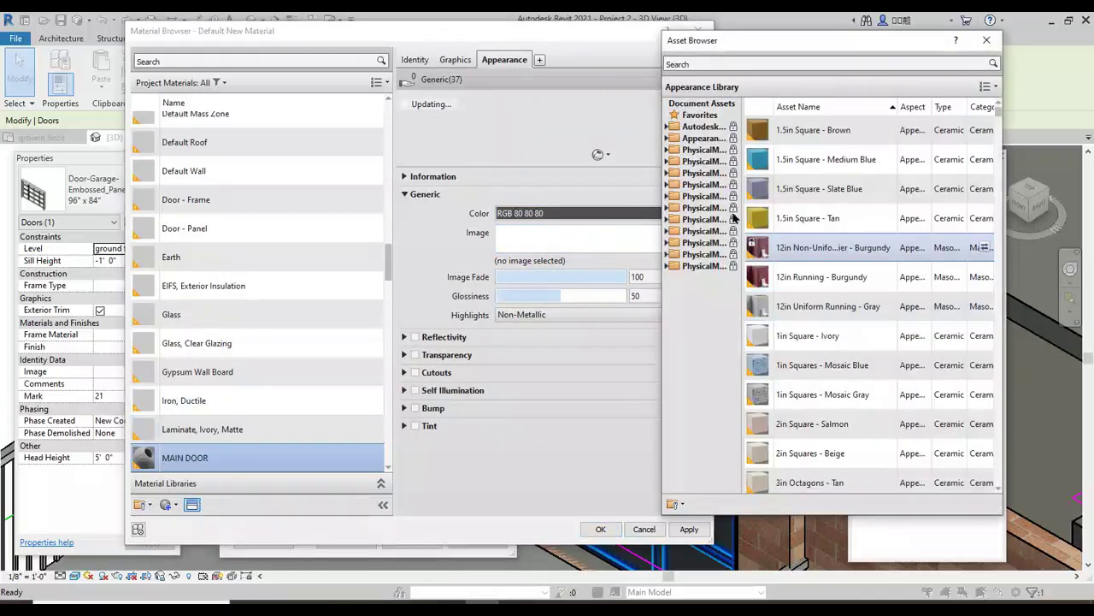
pyautogui.click(668, 127)
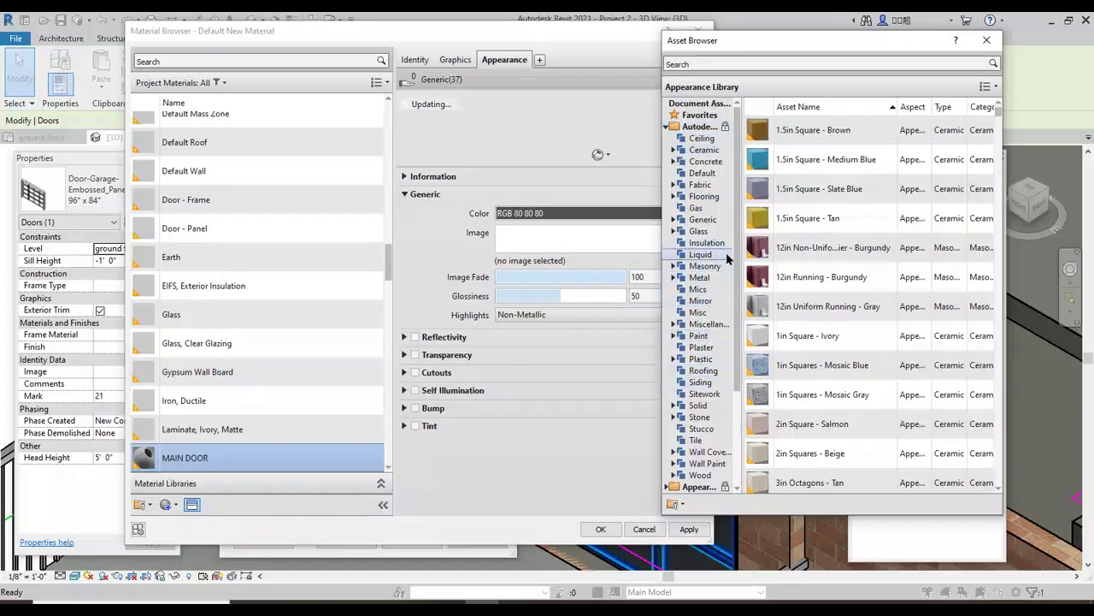
pyautogui.moveTo(737, 255); pyautogui.dragTo(744, 423)
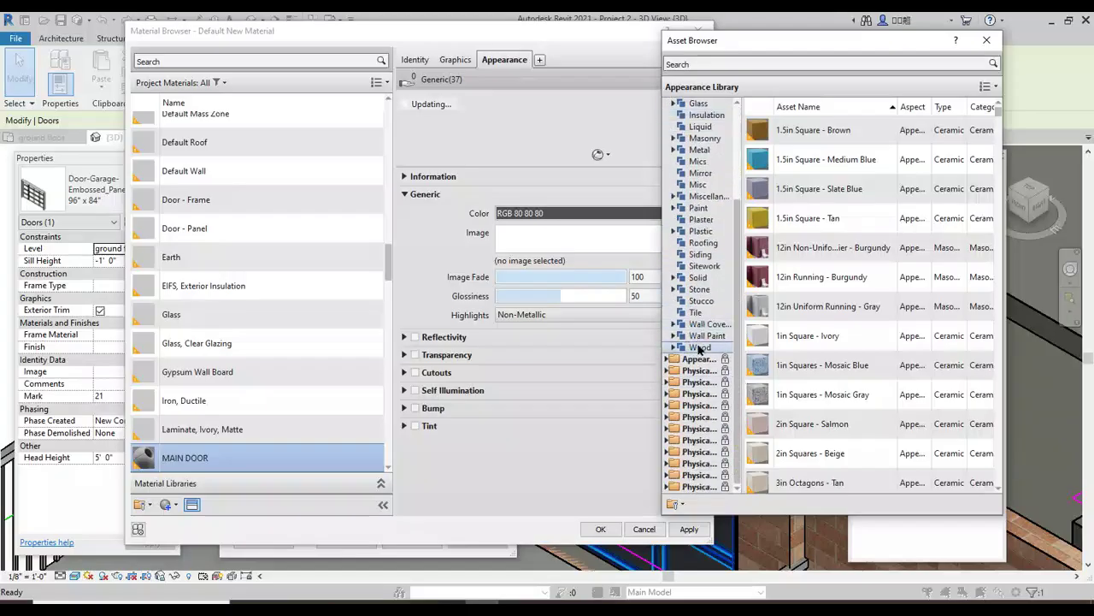
pyautogui.click(700, 347)
# Step: Find the opaque Mahogany appearance asset among the wood assets and apply it to the MAIN DOOR material
pyautogui.scroll(-6, 798, 352)
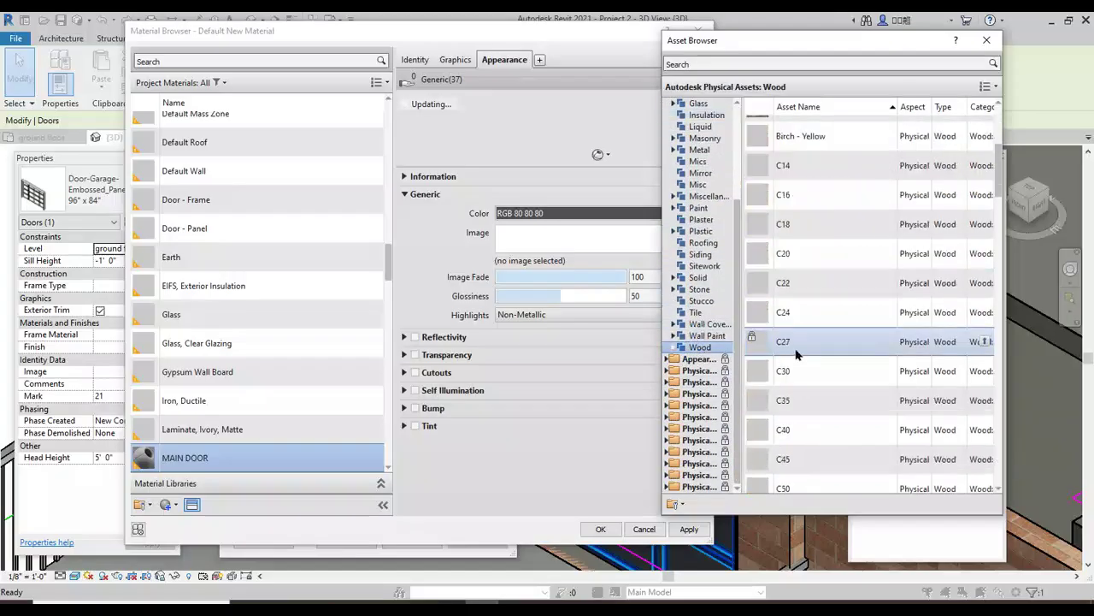
pyautogui.scroll(-4, 811, 245)
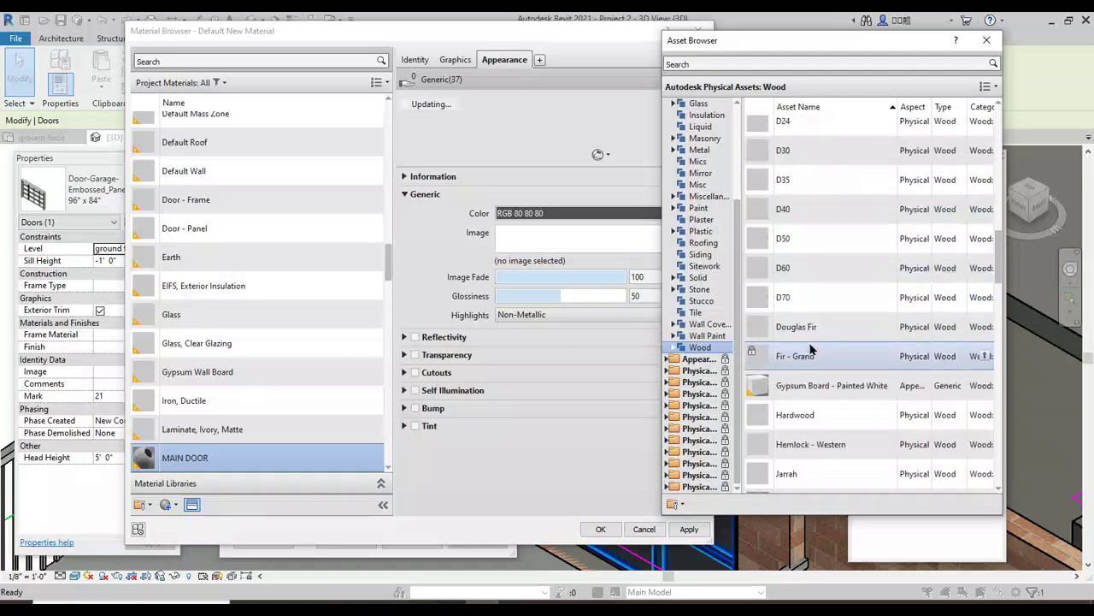
pyautogui.scroll(-4, 813, 342)
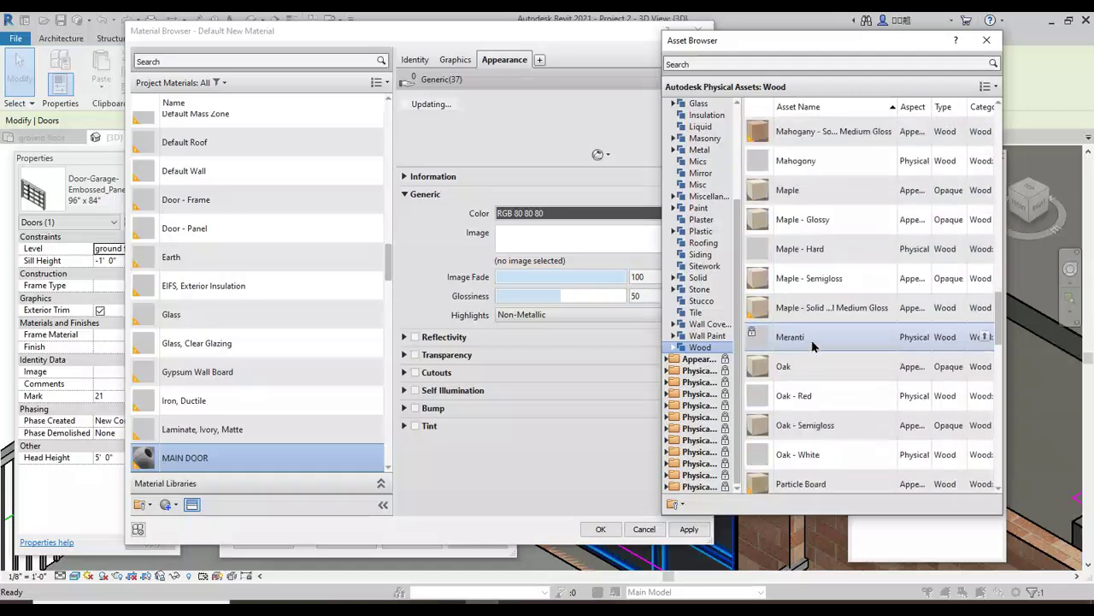
pyautogui.scroll(-10, 825, 336)
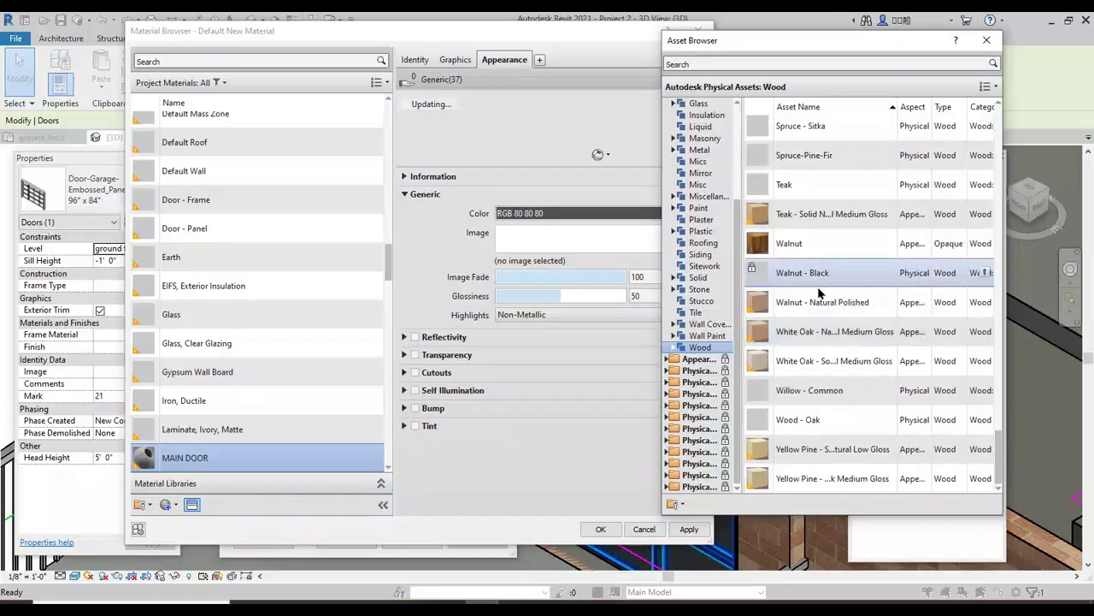
pyautogui.scroll(8, 819, 293)
pyautogui.scroll(7, 817, 290)
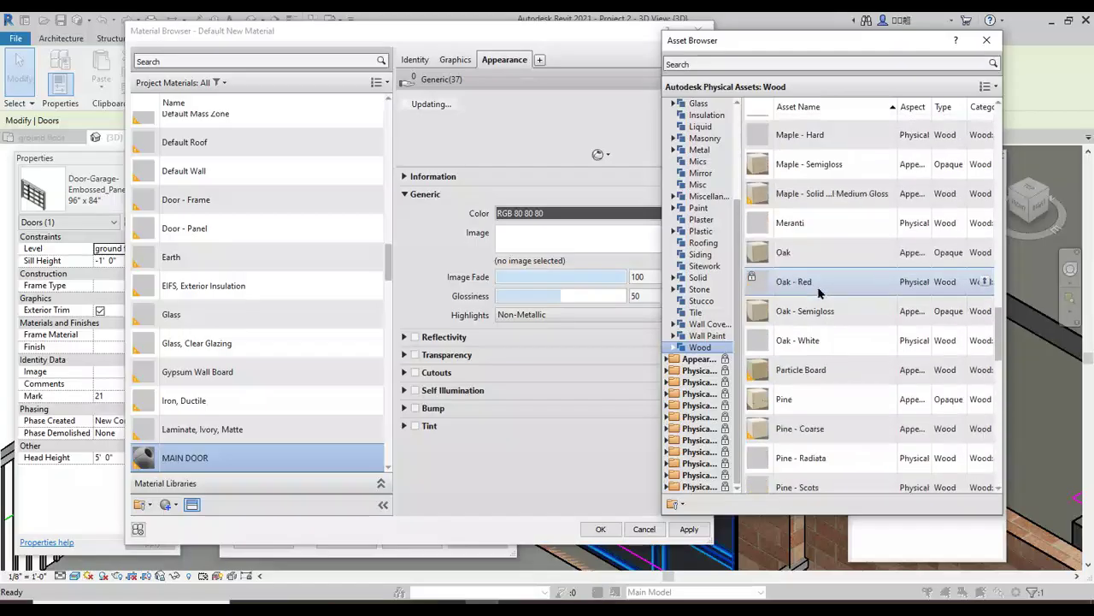
pyautogui.doubleClick(808, 141)
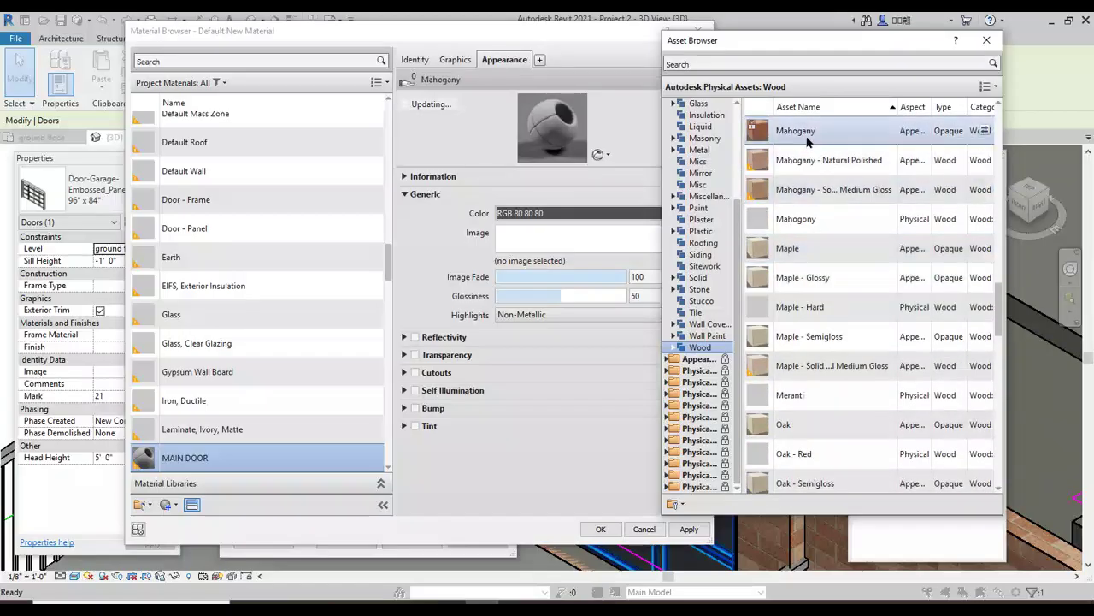
# Step: Close the Mahogany texture settings and Asset Browser, and assign MAIN DOOR as the garage door type's Panel Material
pyautogui.click(574, 227)
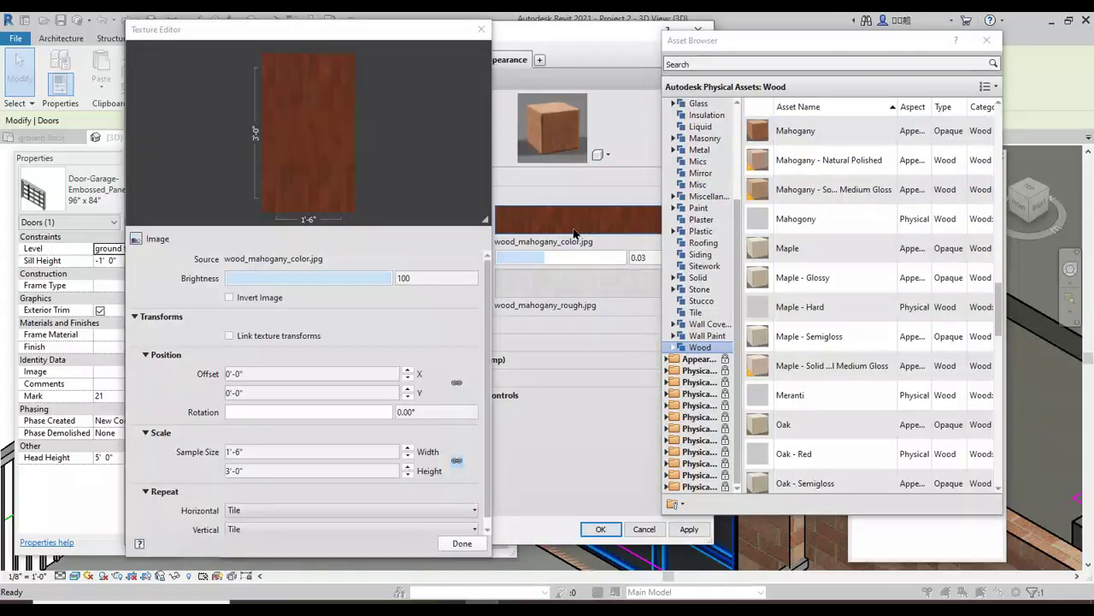
pyautogui.click(480, 29)
pyautogui.click(987, 40)
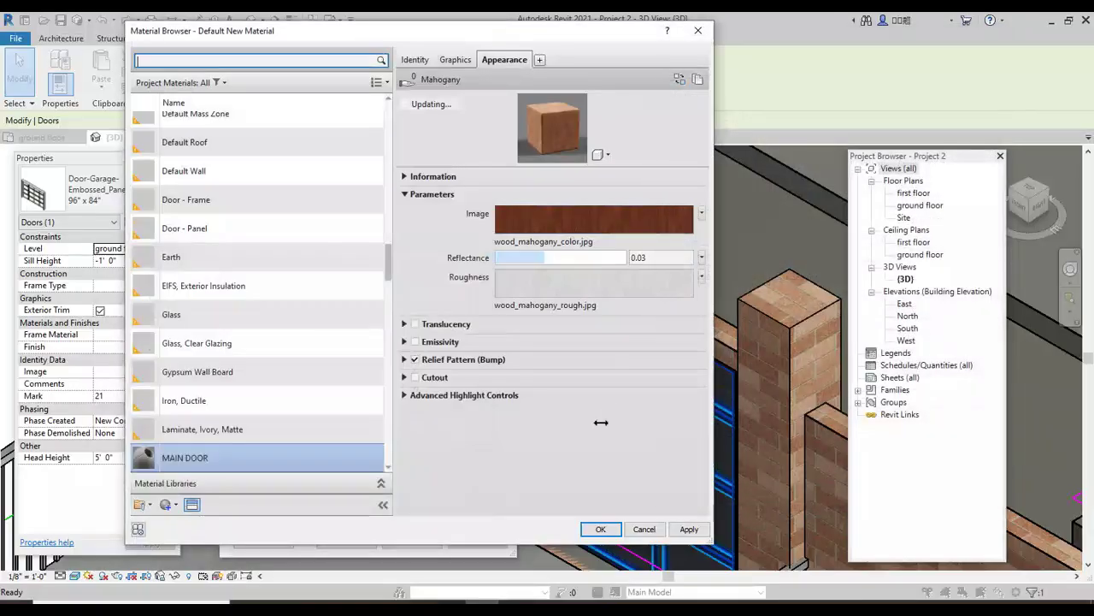
pyautogui.click(602, 528)
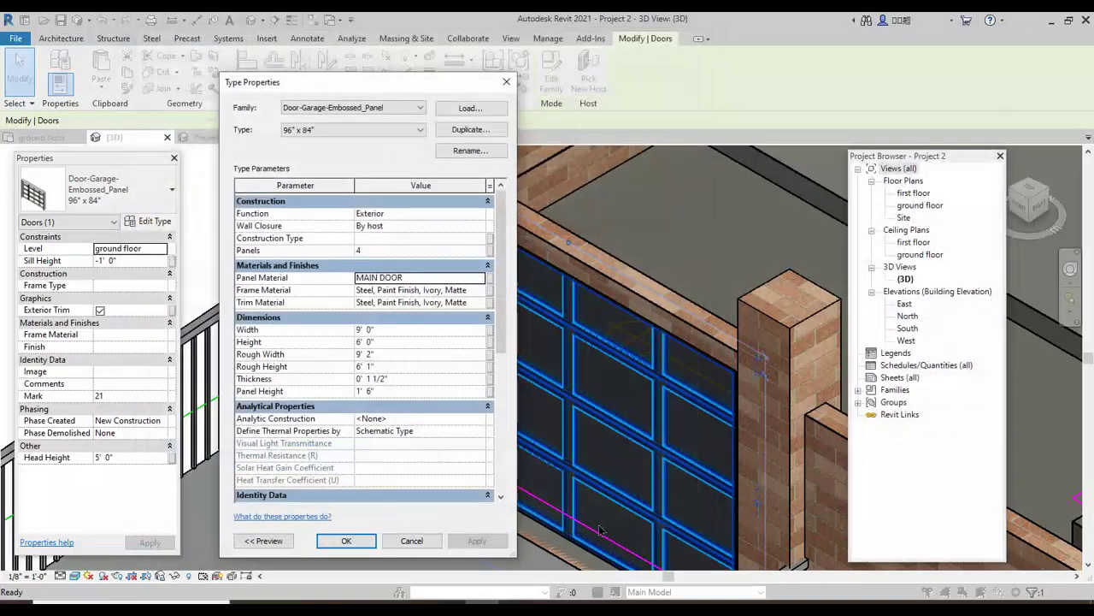
pyautogui.click(367, 542)
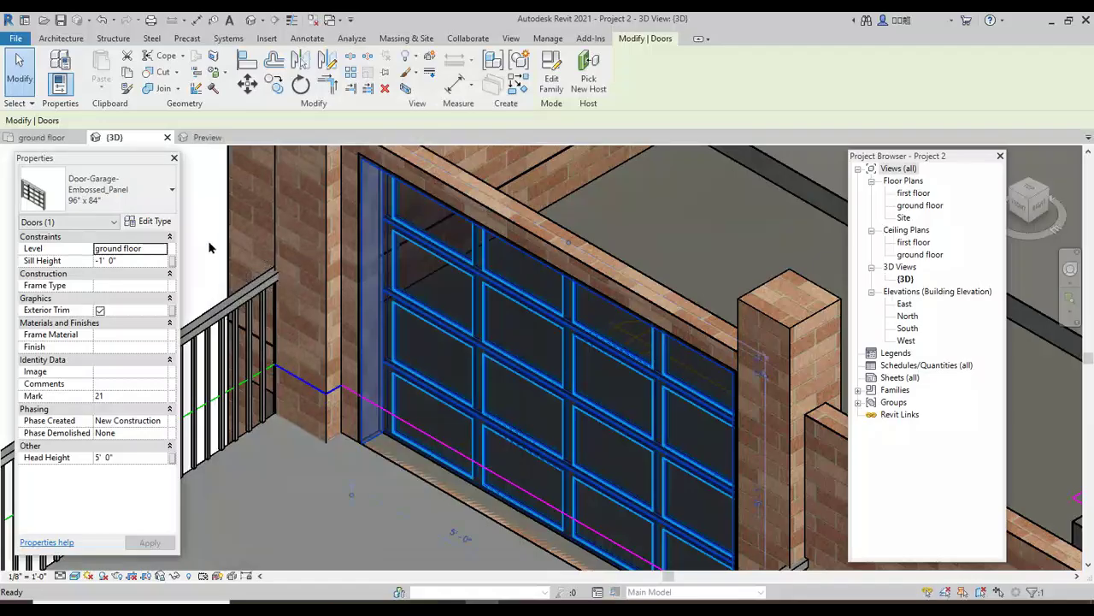
pyautogui.click(212, 248)
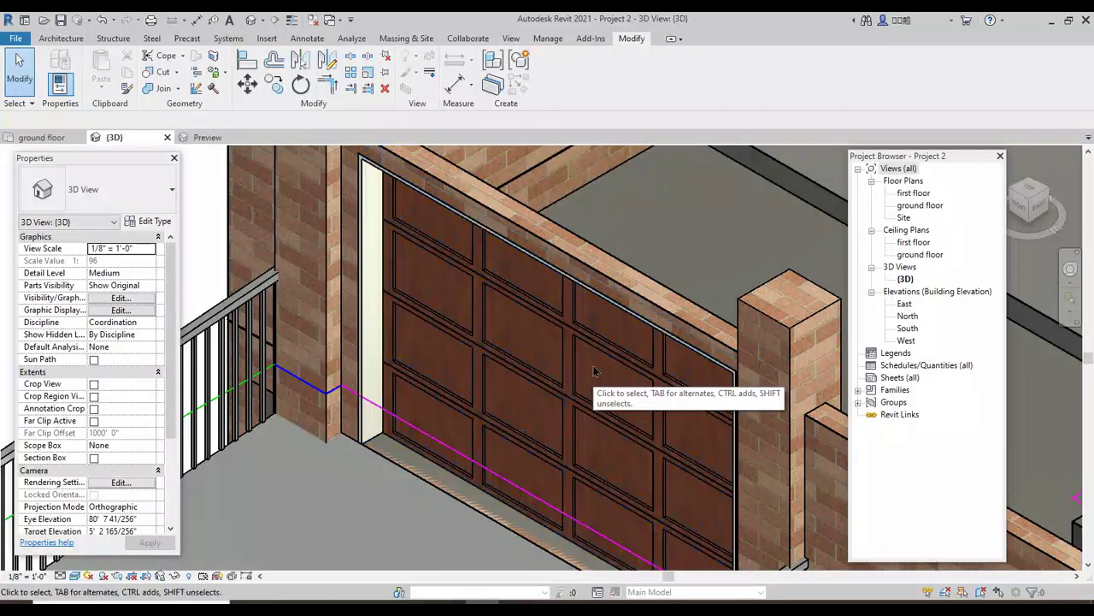
# Step: Reselect the garage door and open the material browser for its type's Frame Material
pyautogui.click(366, 349)
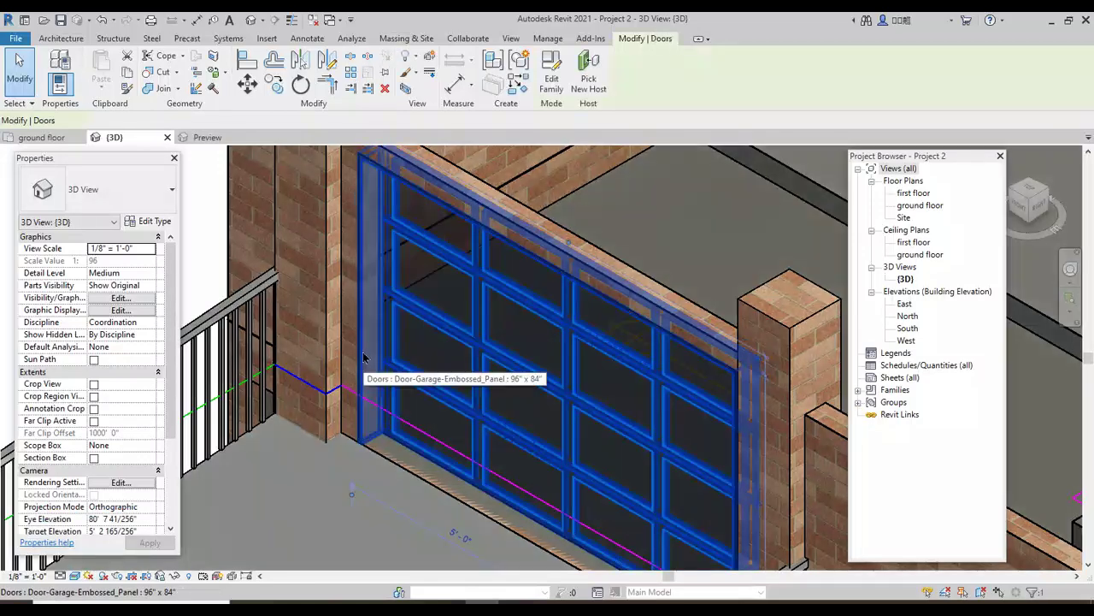
pyautogui.click(154, 222)
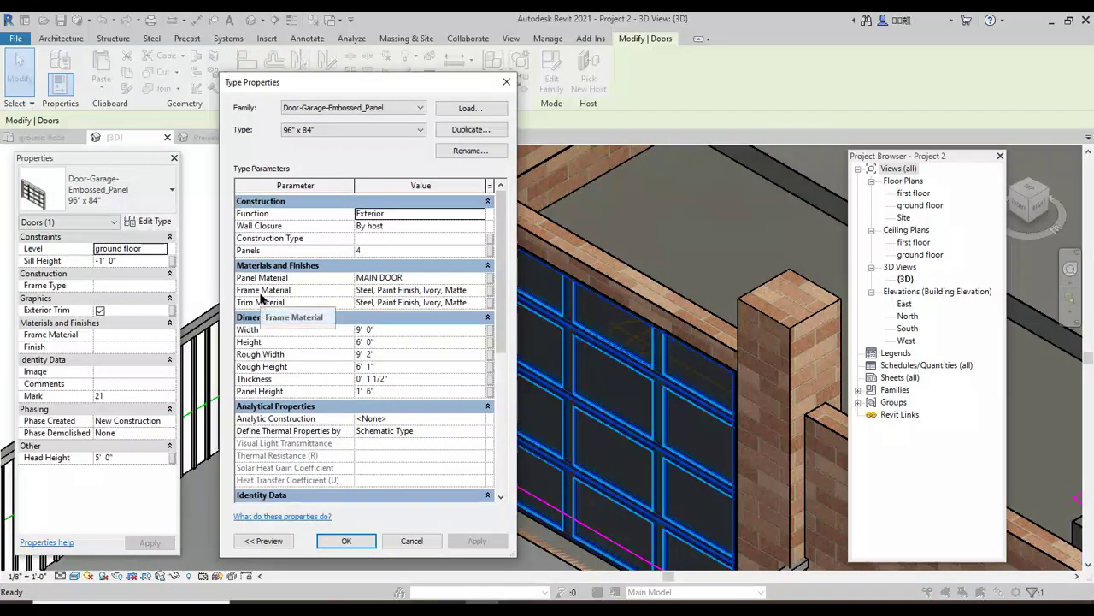
pyautogui.click(479, 291)
pyautogui.click(481, 293)
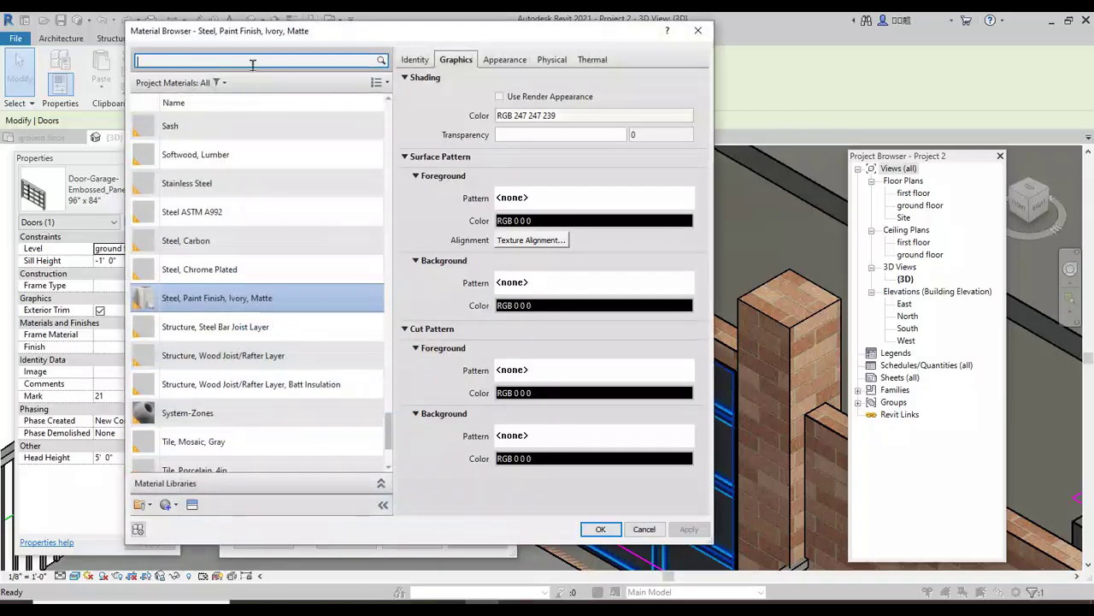
# Step: Find the MAIN DOOR material by searching for MAIN and assign it as the garage door type's Frame Material
pyautogui.click(253, 63)
pyautogui.write('MAIN')
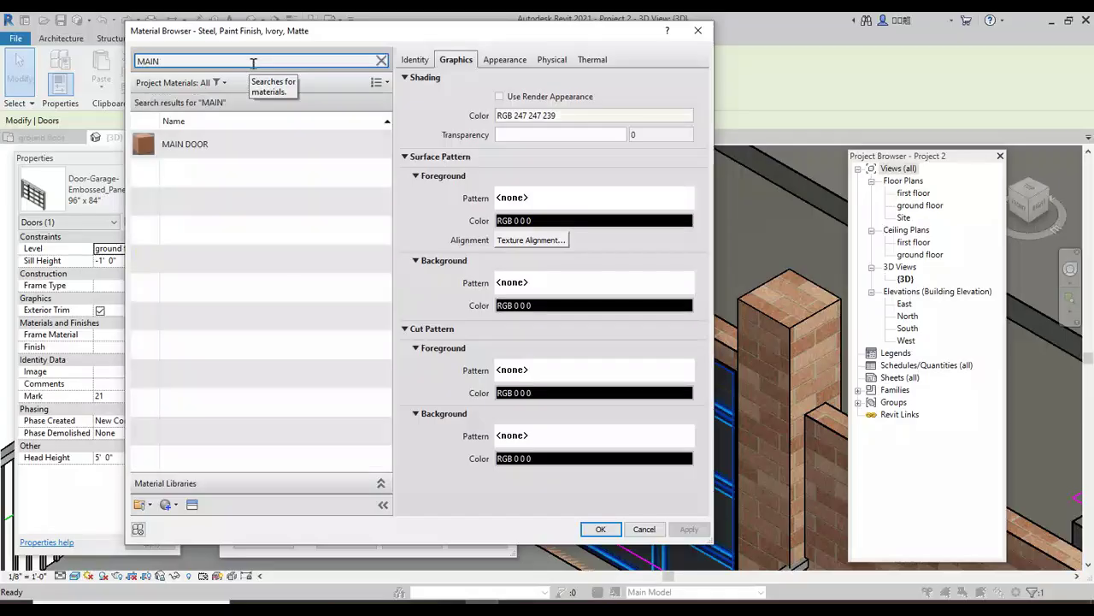
pyautogui.click(220, 149)
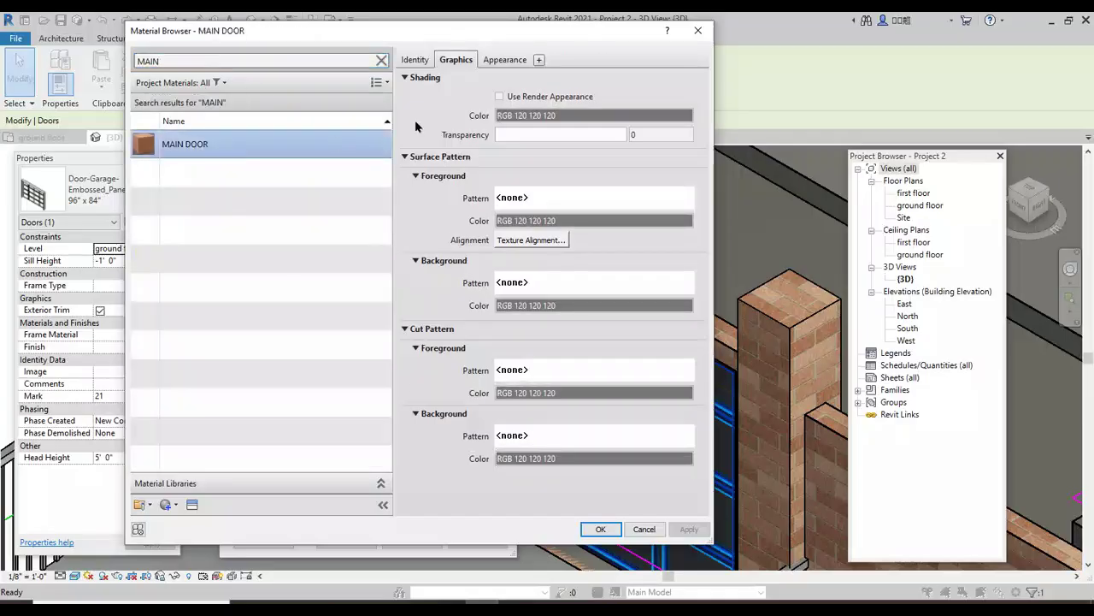
pyautogui.click(512, 62)
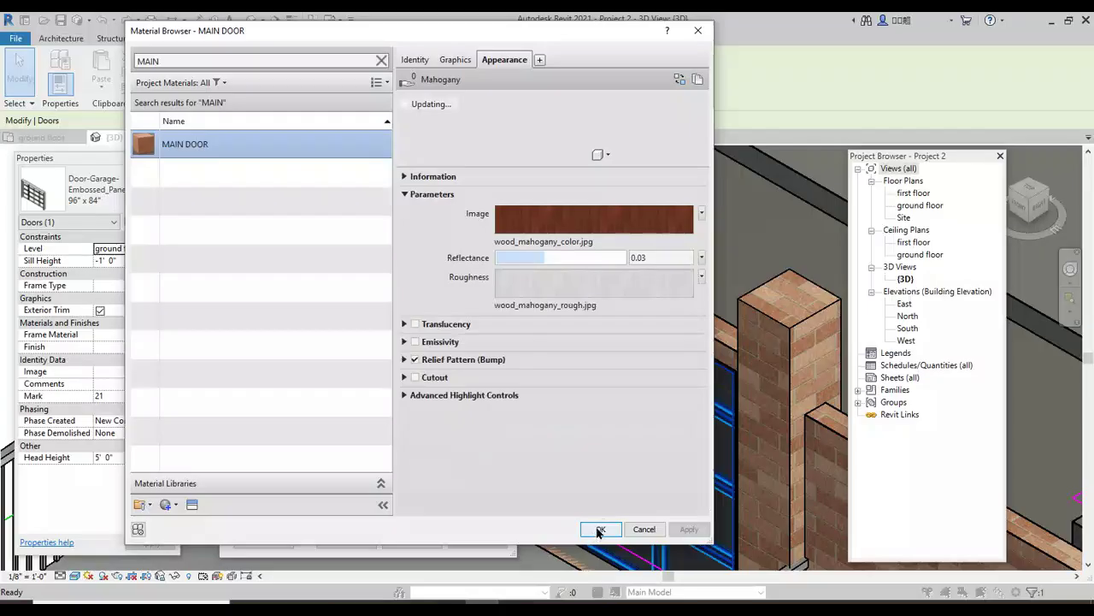
pyautogui.click(600, 530)
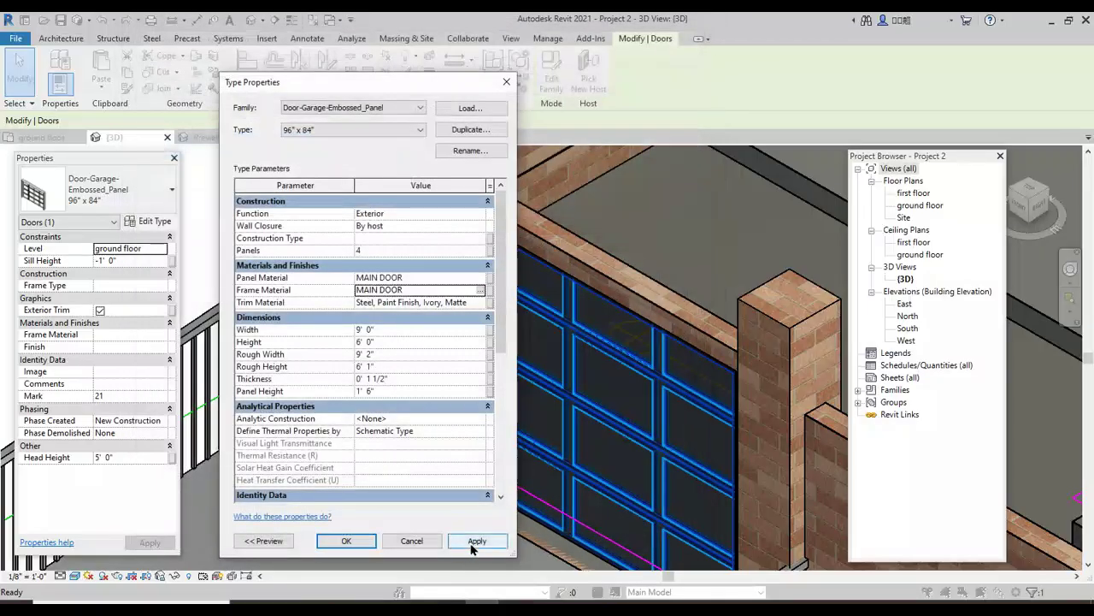
pyautogui.click(472, 546)
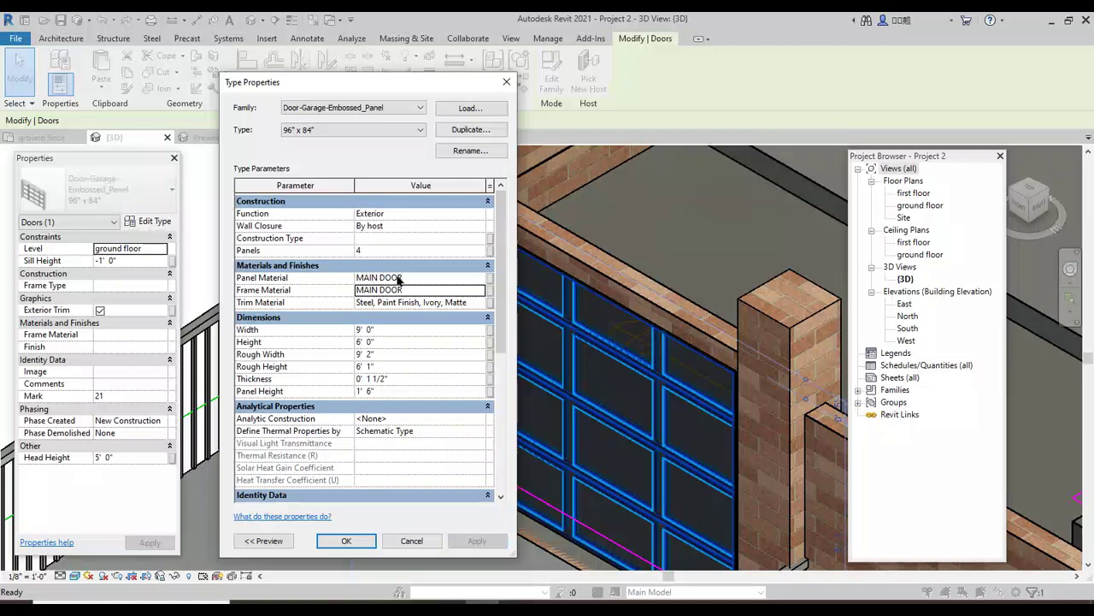
pyautogui.click(357, 539)
pyautogui.scroll(-2, 483, 443)
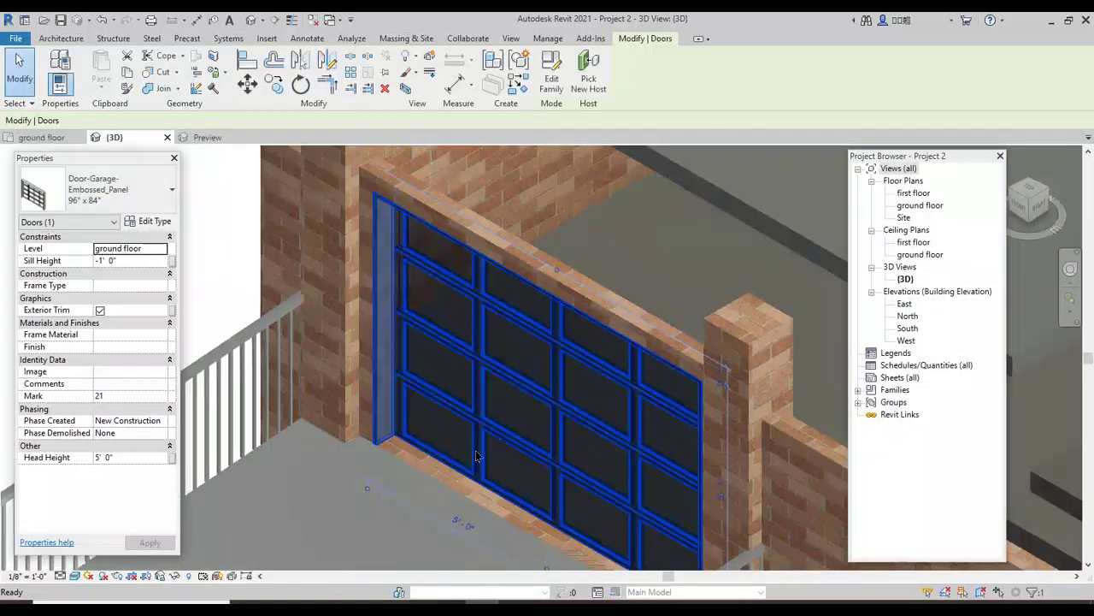
pyautogui.click(261, 291)
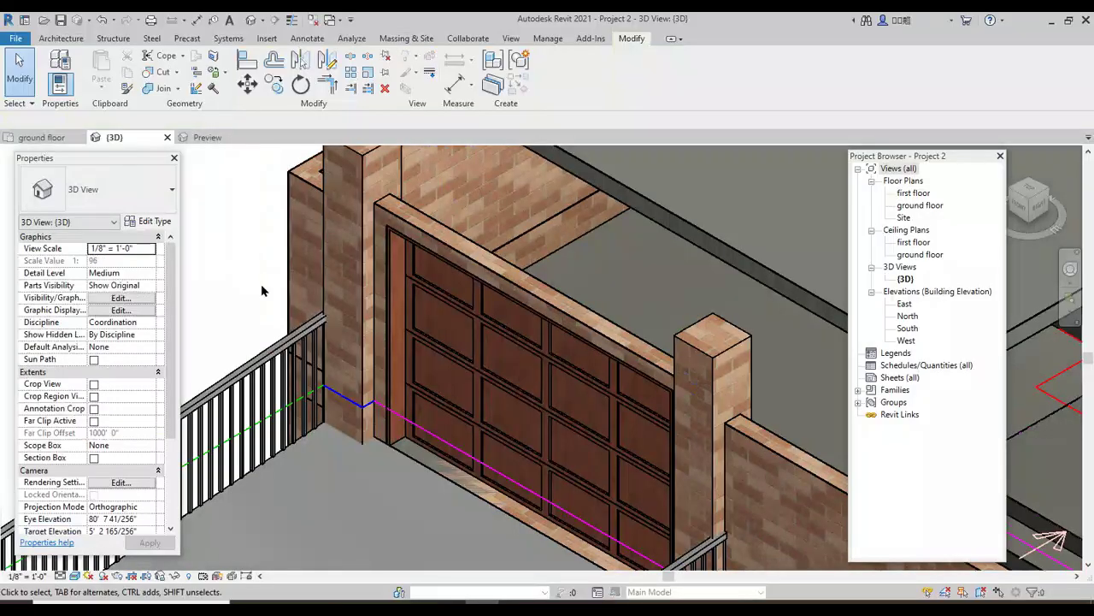
# Step: Select the first floor slab and open the material browser for the Structure layer of its f.f type
pyautogui.scroll(-2, 401, 384)
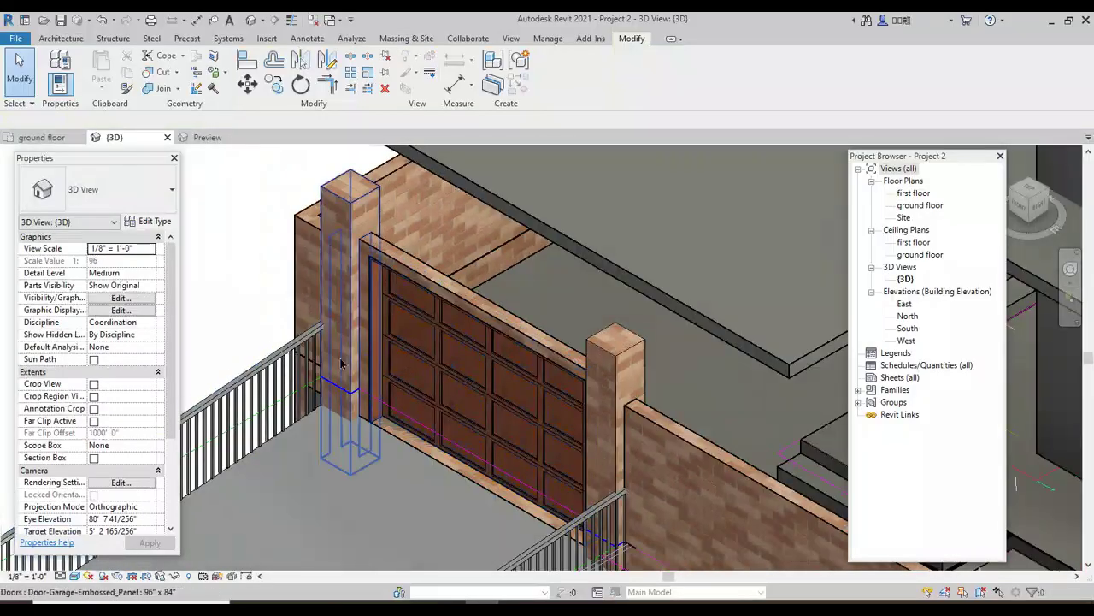
pyautogui.scroll(-2, 368, 385)
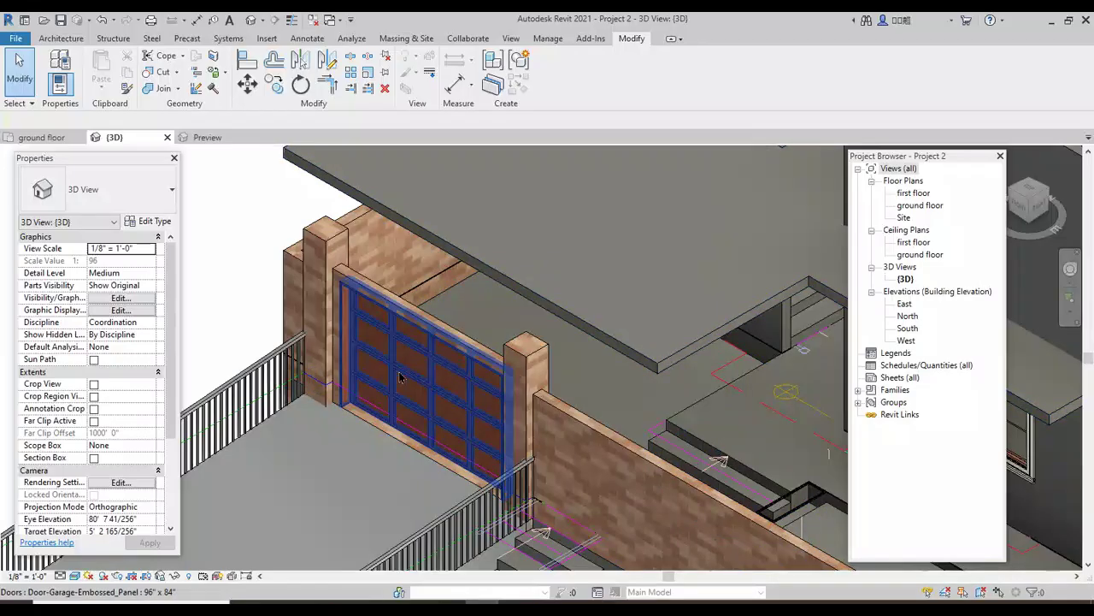
pyautogui.scroll(-2, 415, 372)
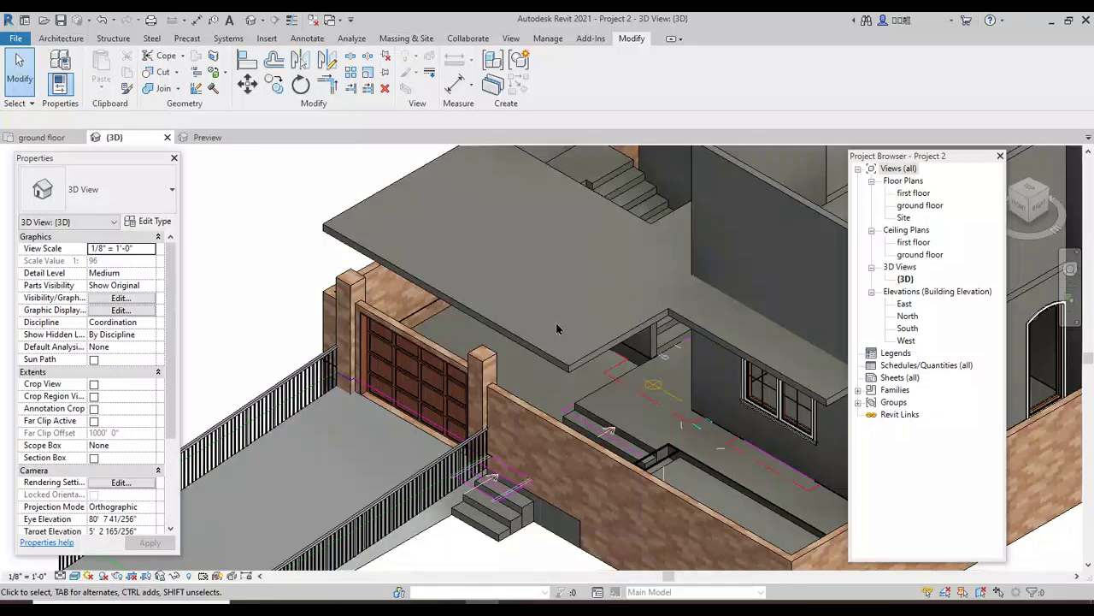
pyautogui.scroll(2, 428, 376)
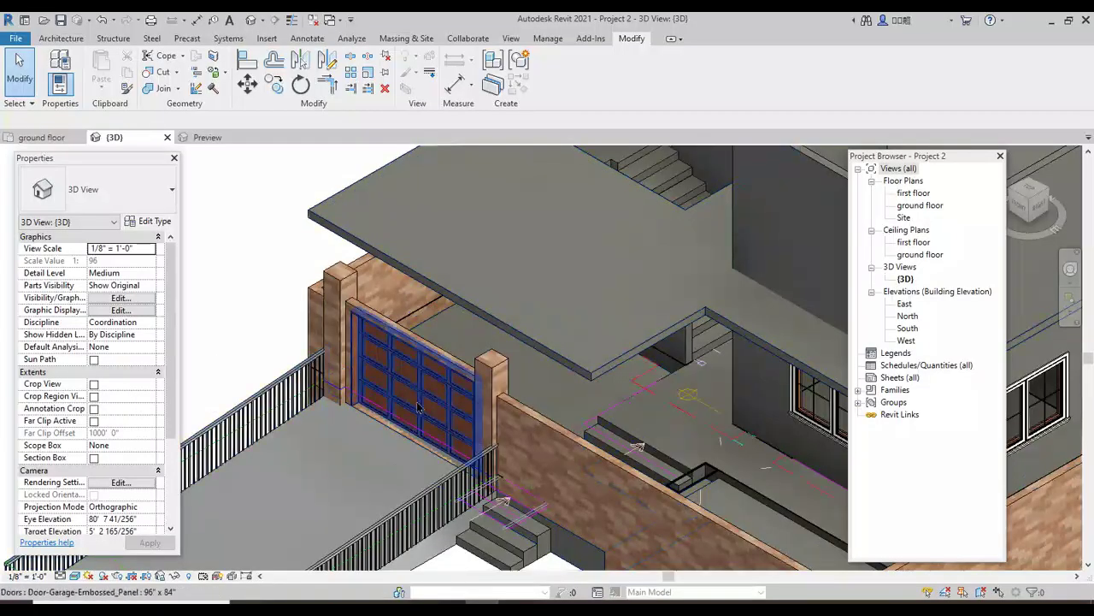
pyautogui.click(518, 327)
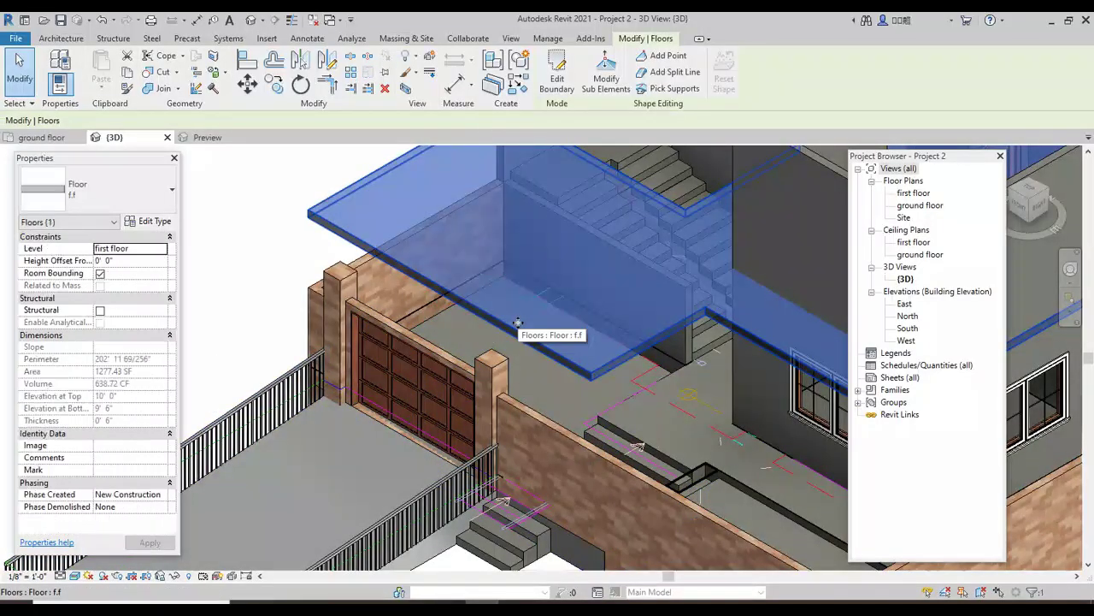
pyautogui.click(152, 222)
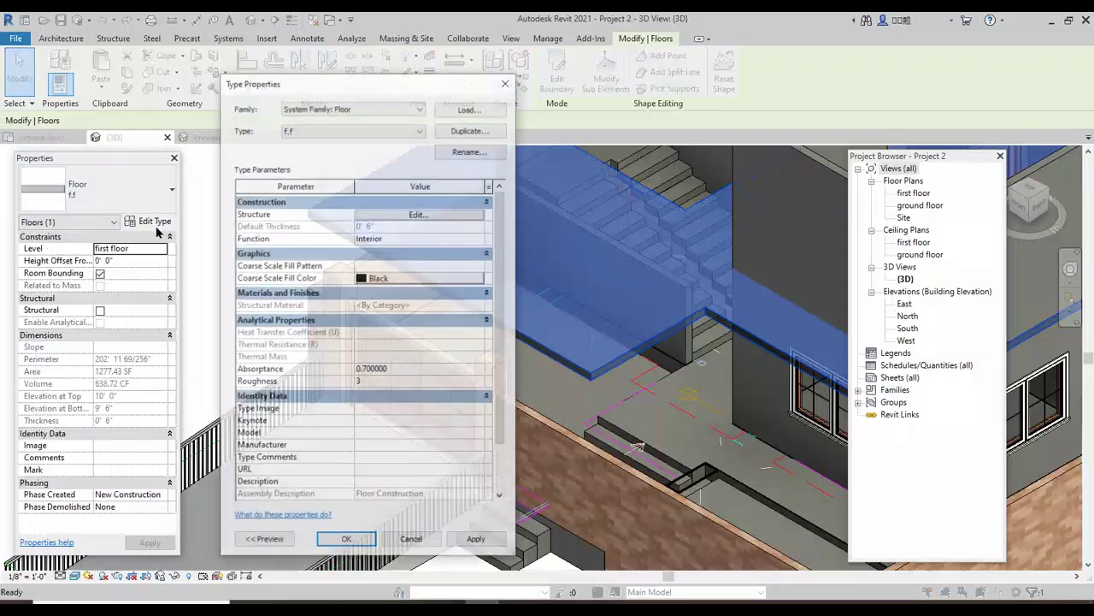
pyautogui.click(374, 221)
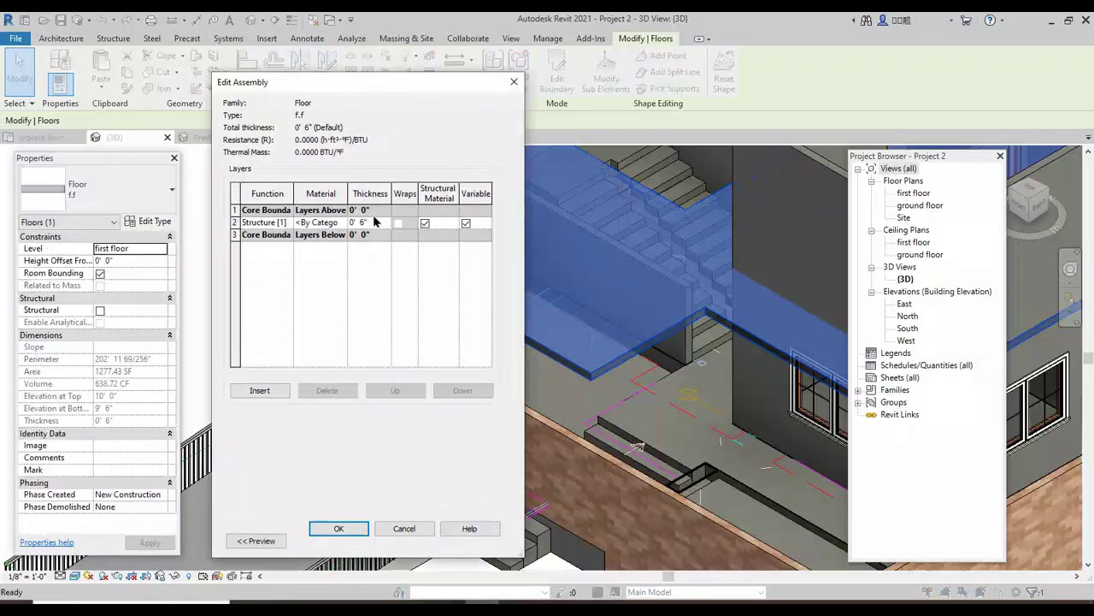
pyautogui.click(338, 221)
pyautogui.click(339, 223)
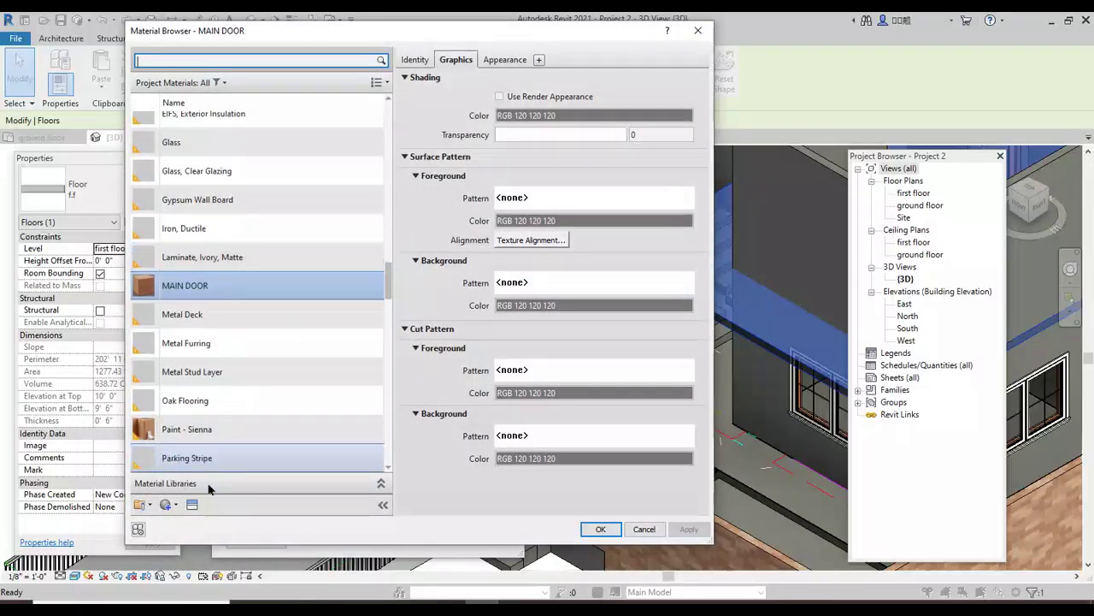
# Step: Create a new material for the slab's Structure layer and name it FIEST FLOOR
pyautogui.click(166, 504)
pyautogui.click(196, 522)
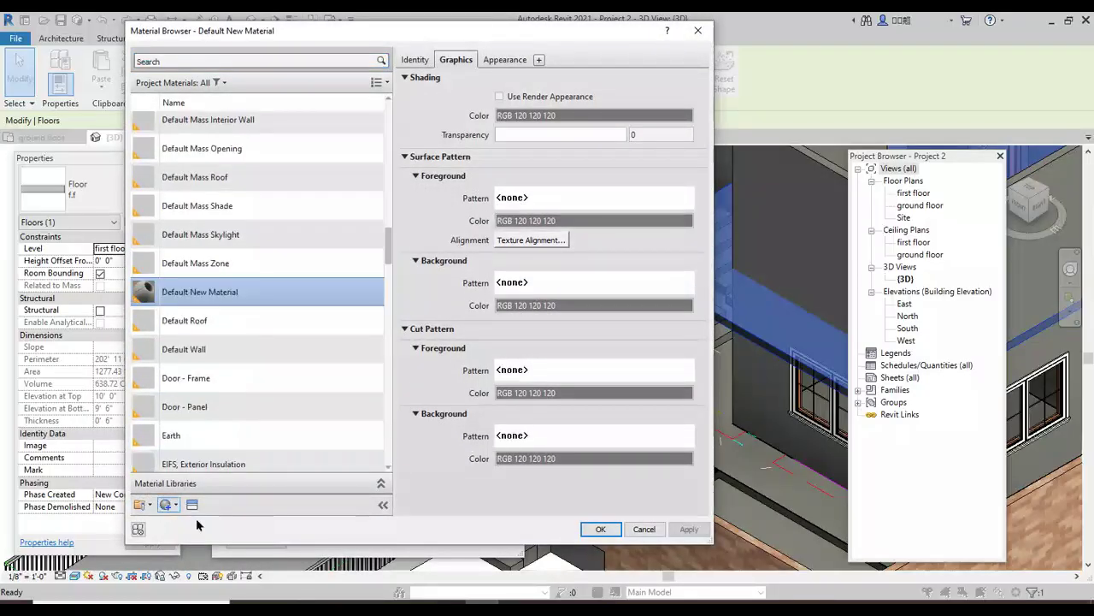
pyautogui.rightClick(235, 288)
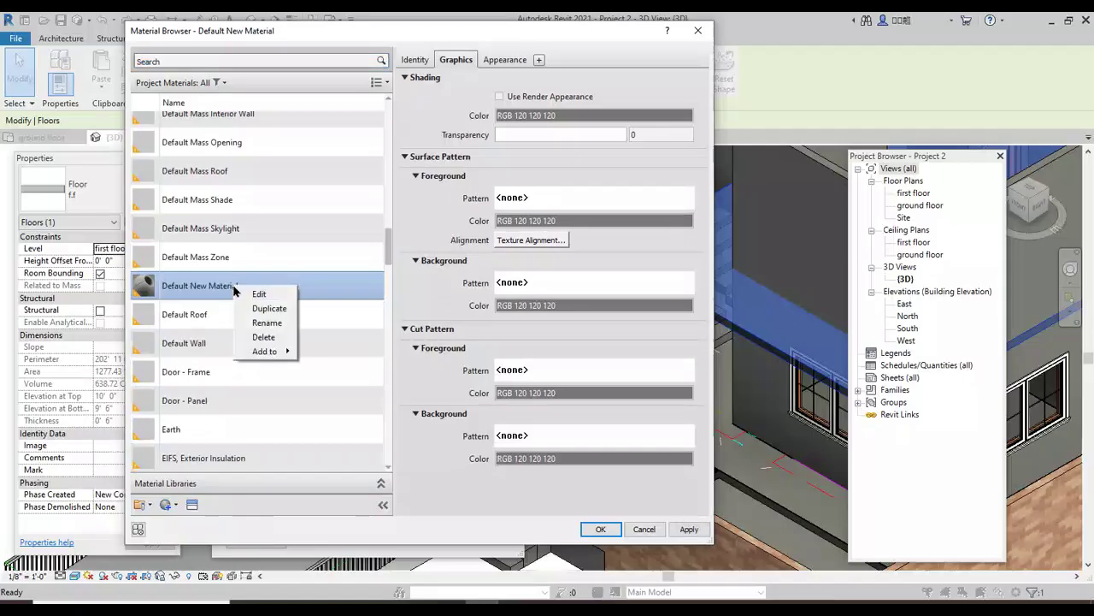
pyautogui.click(268, 324)
pyautogui.write('Fl')
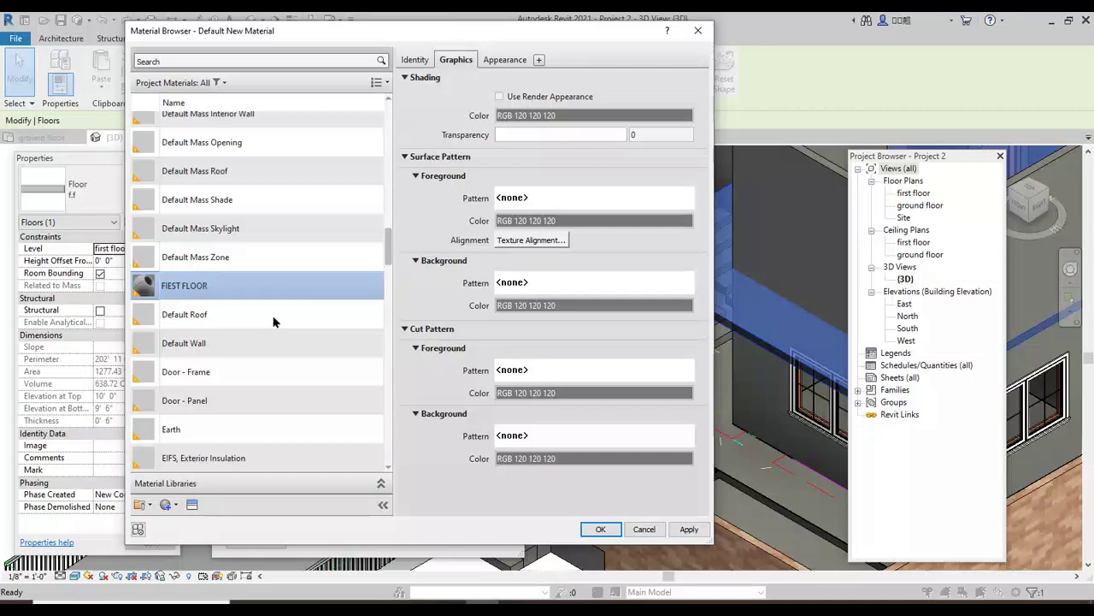
# Step: Set the FIEST FLOOR material's surface foreground pattern to the Diagonal crosshatch drafting pattern
pyautogui.click(504, 60)
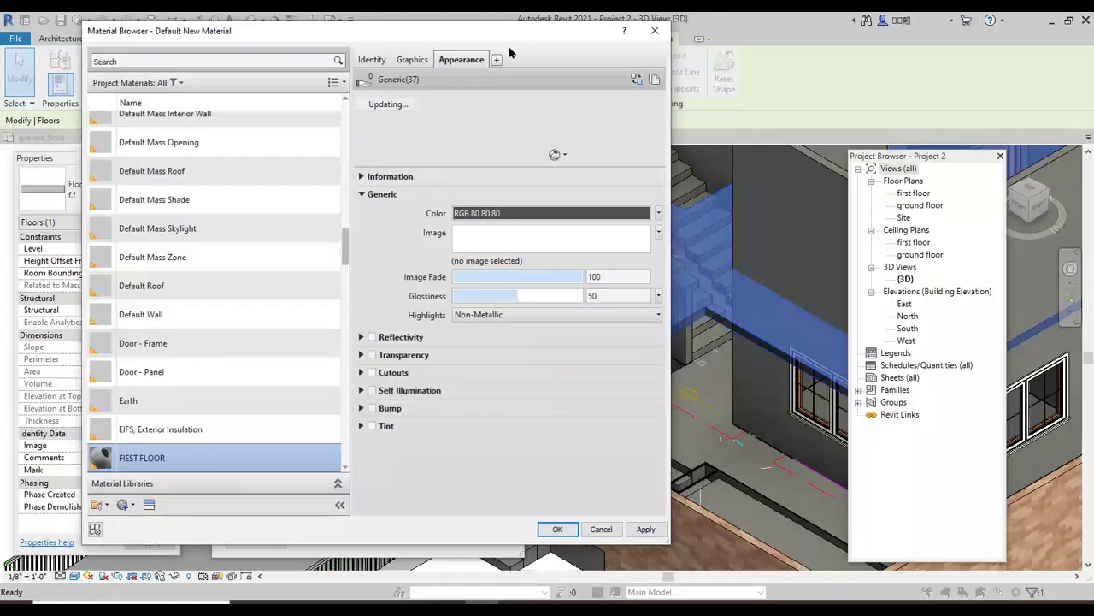
pyautogui.click(419, 61)
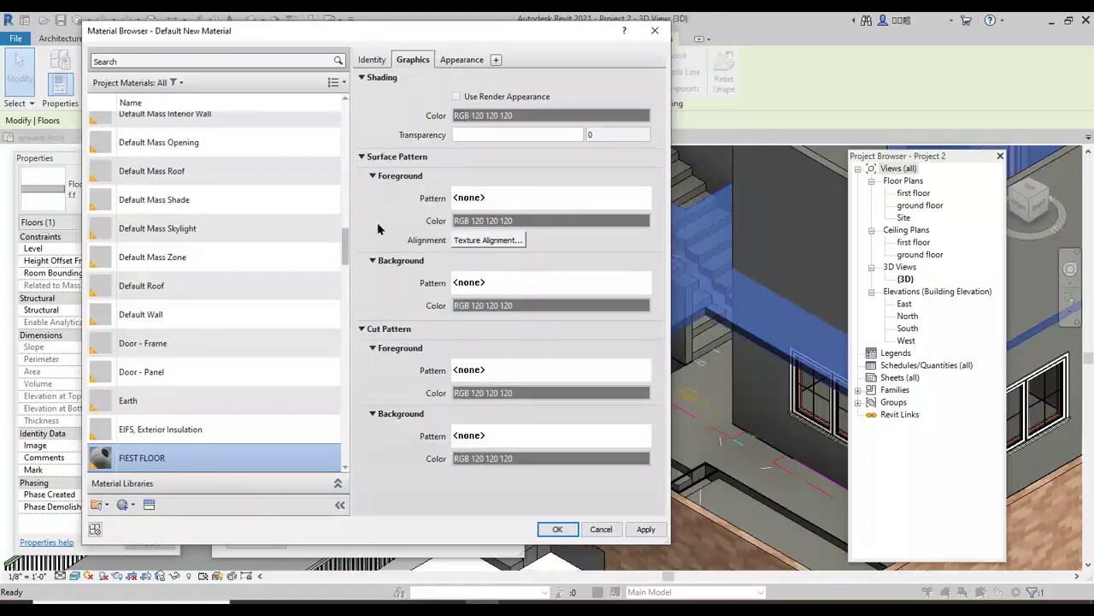
pyautogui.click(571, 200)
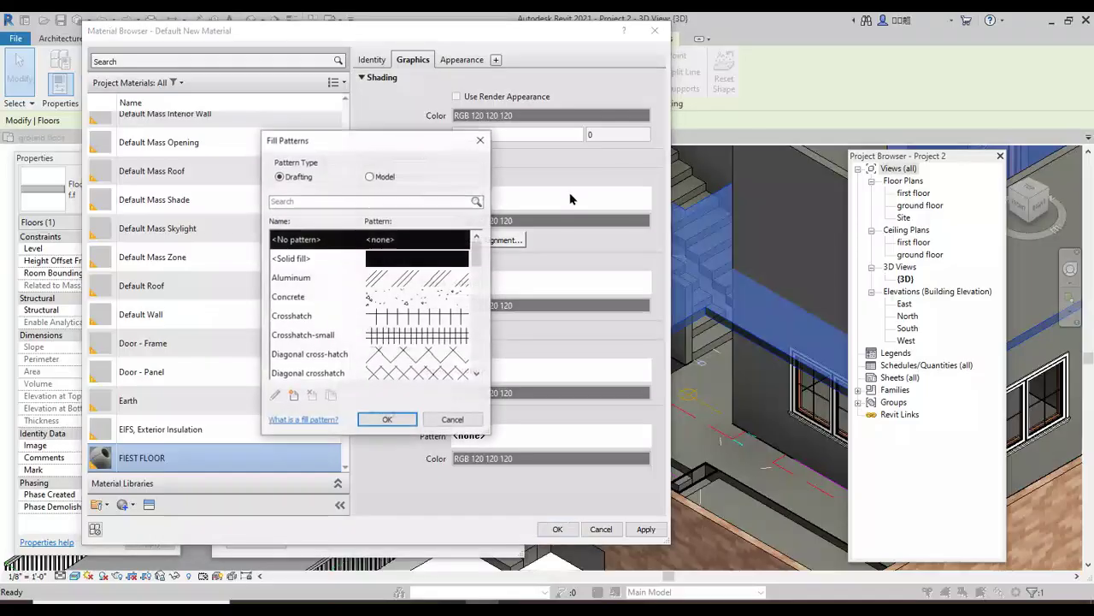
pyautogui.scroll(-2, 483, 263)
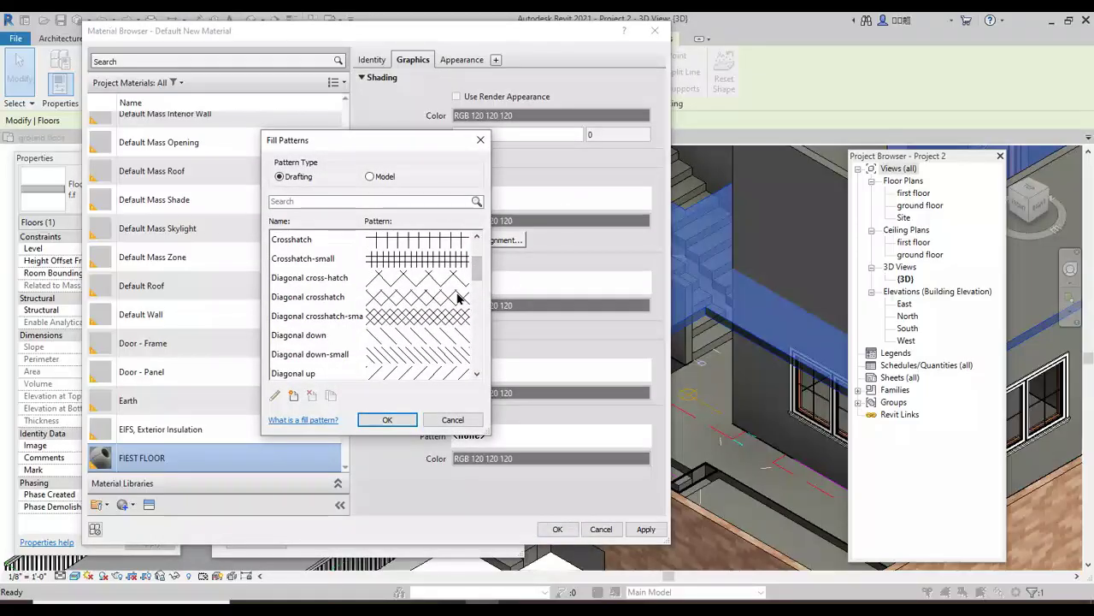
pyautogui.click(459, 297)
pyautogui.click(389, 420)
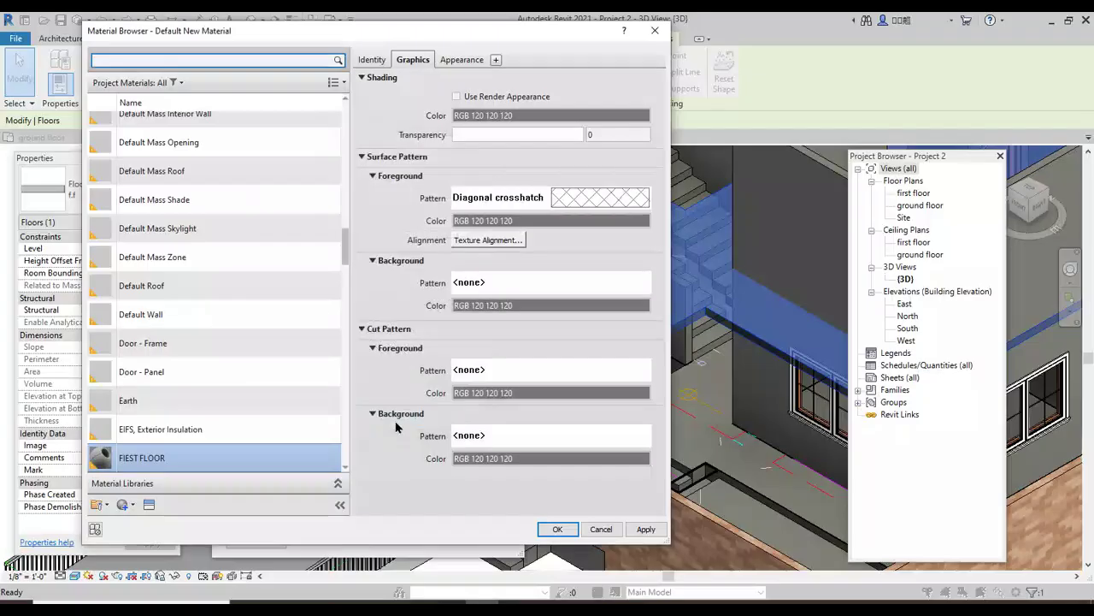
# Step: Set the surface foreground pattern color to RGB 180-180-180 and assign FIEST FLOOR to the slab's Structure layer
pyautogui.click(544, 222)
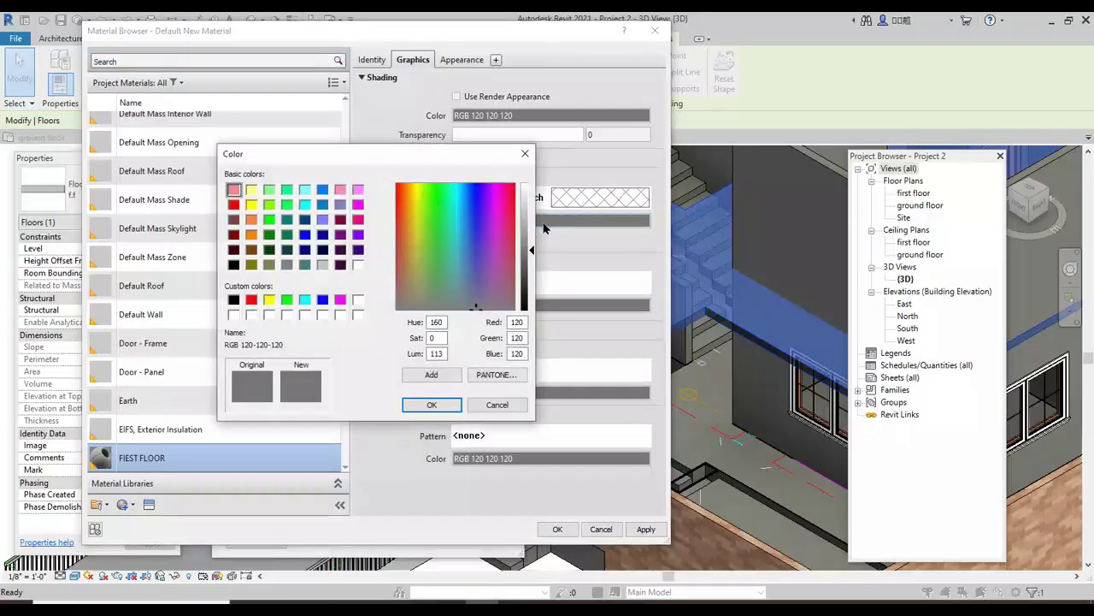
pyautogui.moveTo(533, 253); pyautogui.dragTo(529, 223)
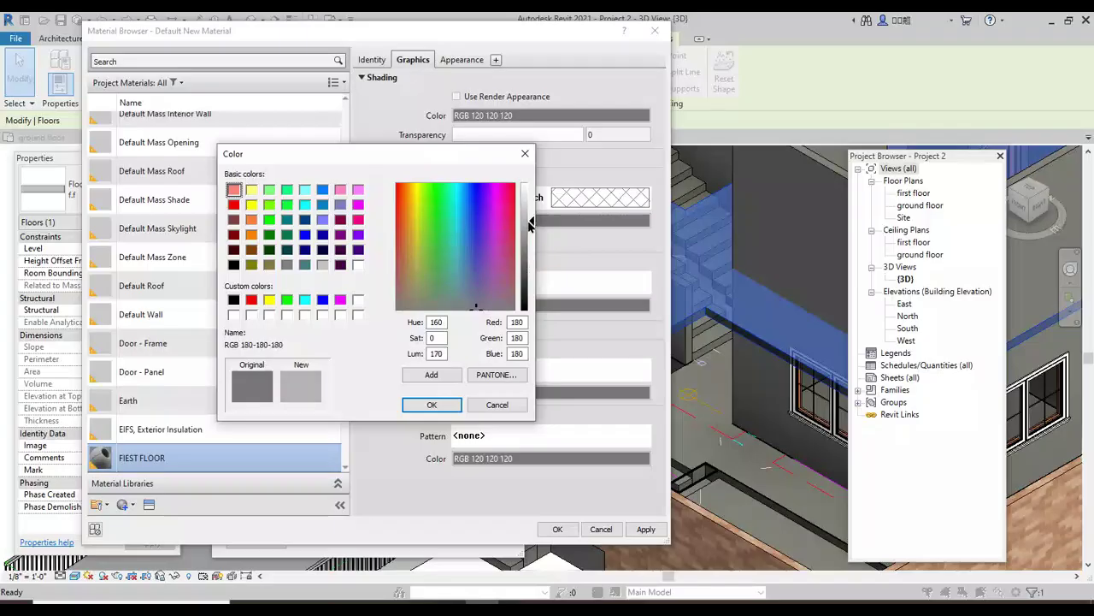
pyautogui.click(453, 408)
pyautogui.click(645, 528)
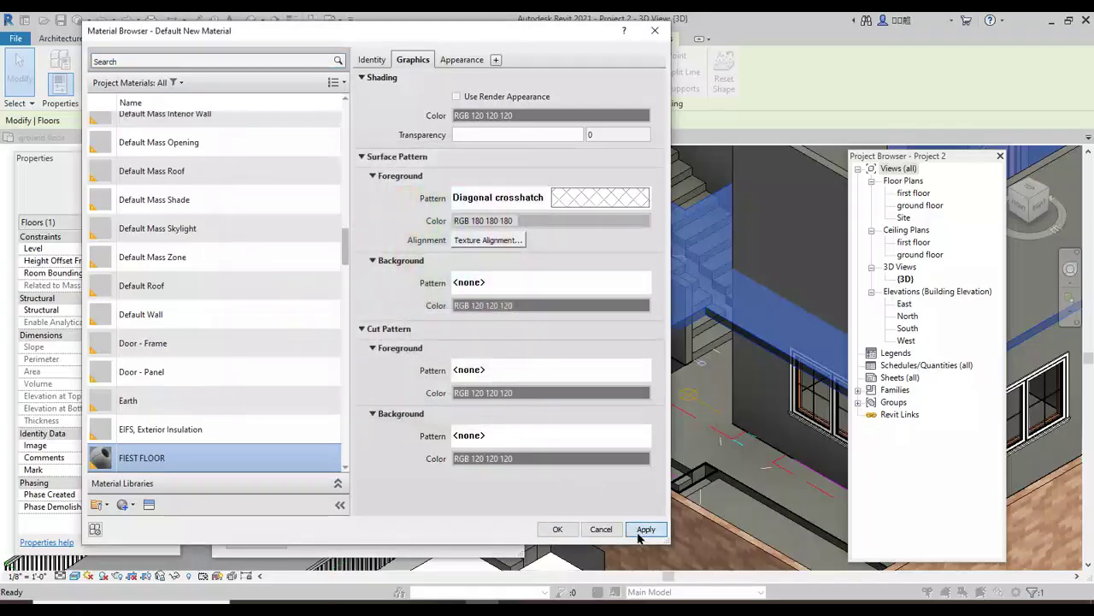
pyautogui.click(558, 528)
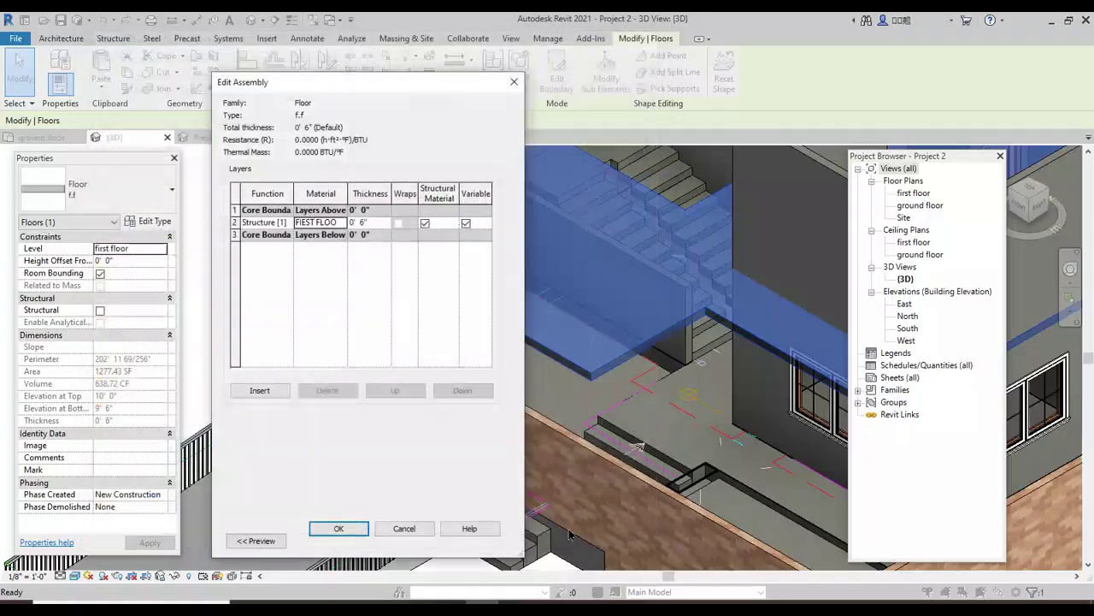
# Step: Confirm the slab's f.f type changes and set the 3D view's visual style to Shaded
pyautogui.click(357, 527)
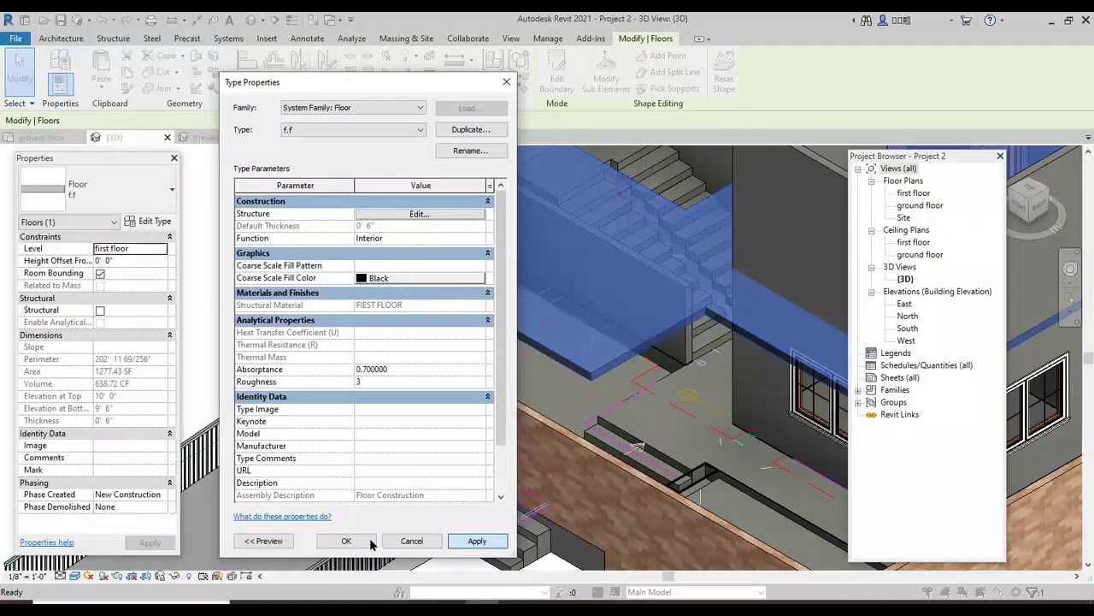
pyautogui.click(346, 541)
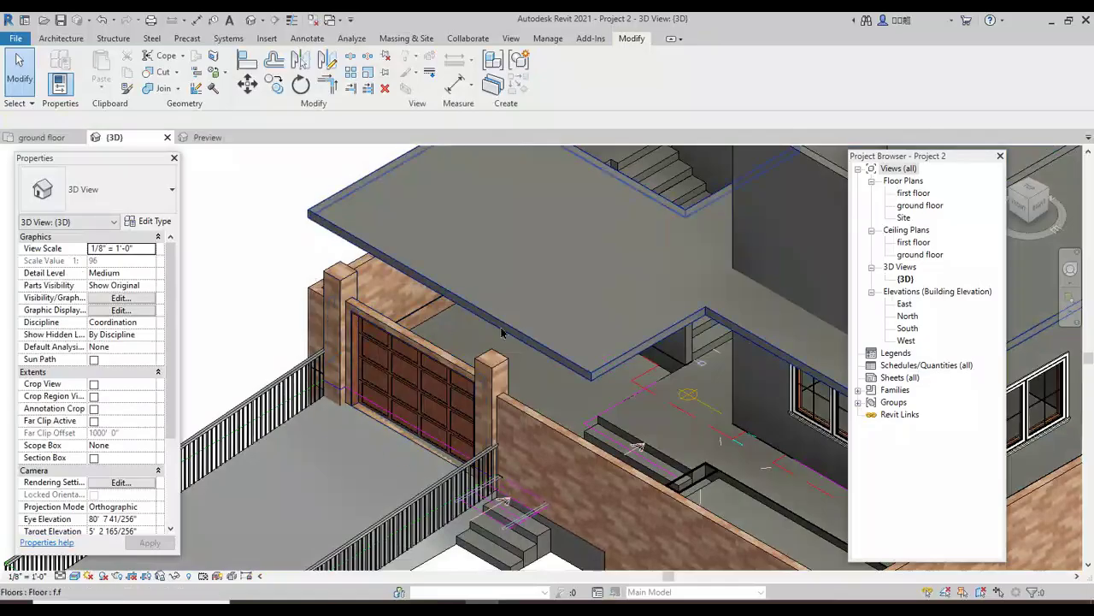
pyautogui.scroll(3, 650, 348)
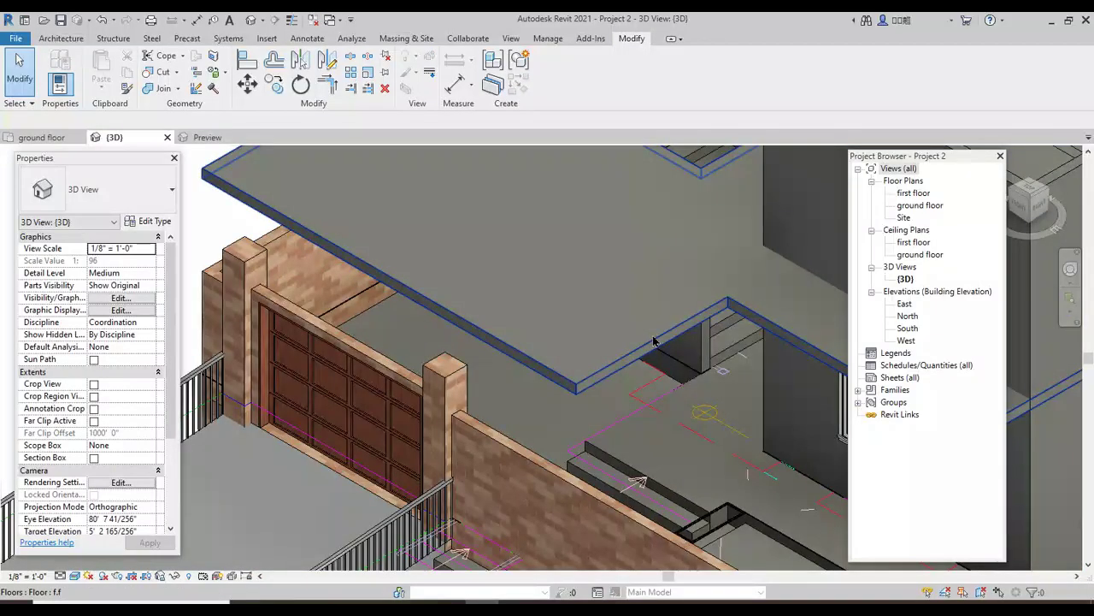
pyautogui.click(75, 578)
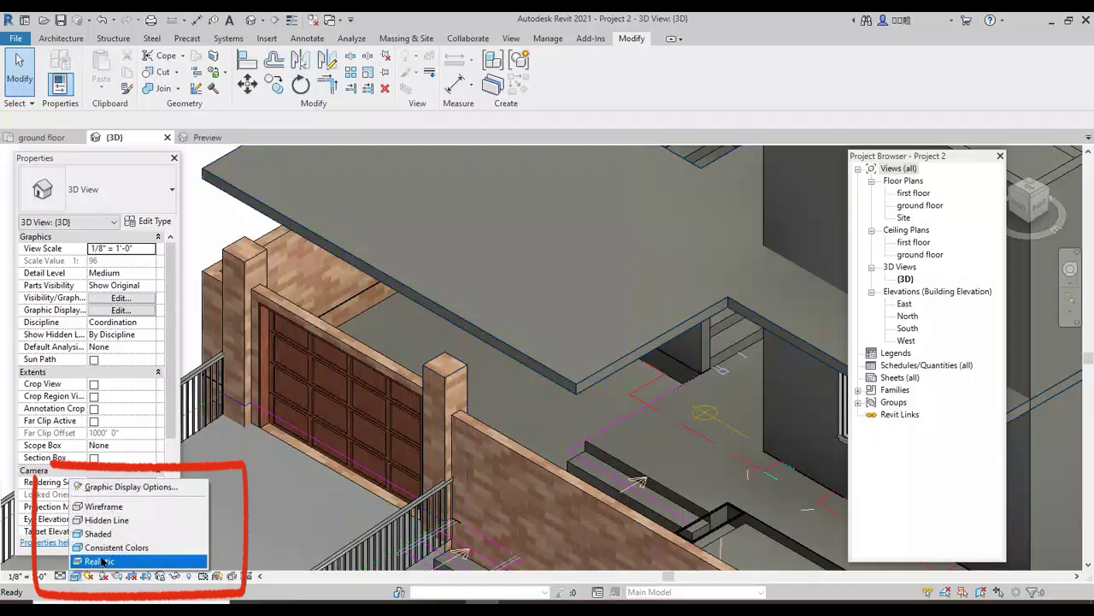
pyautogui.click(153, 533)
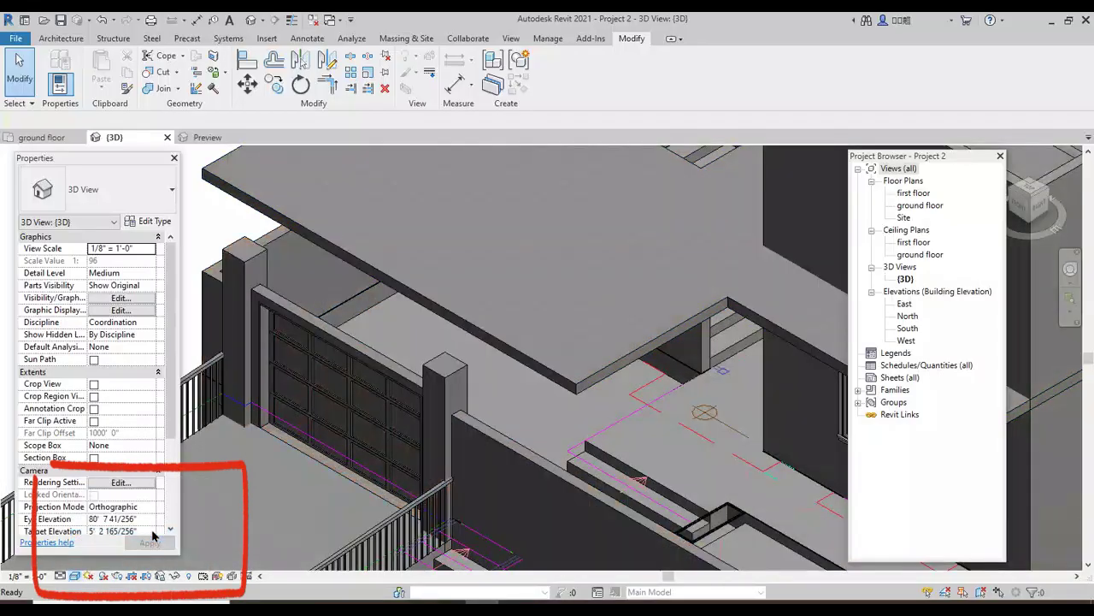
# Step: Select the first floor slab and reopen the FIEST FLOOR material from its type's Structure layer
pyautogui.scroll(5, 588, 329)
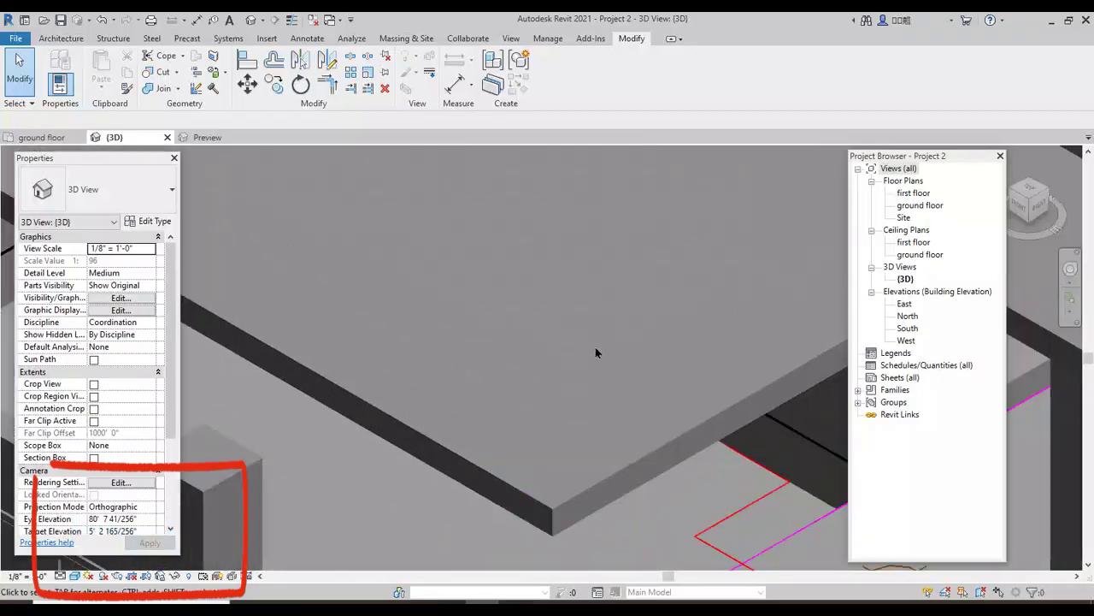
pyautogui.scroll(2, 599, 371)
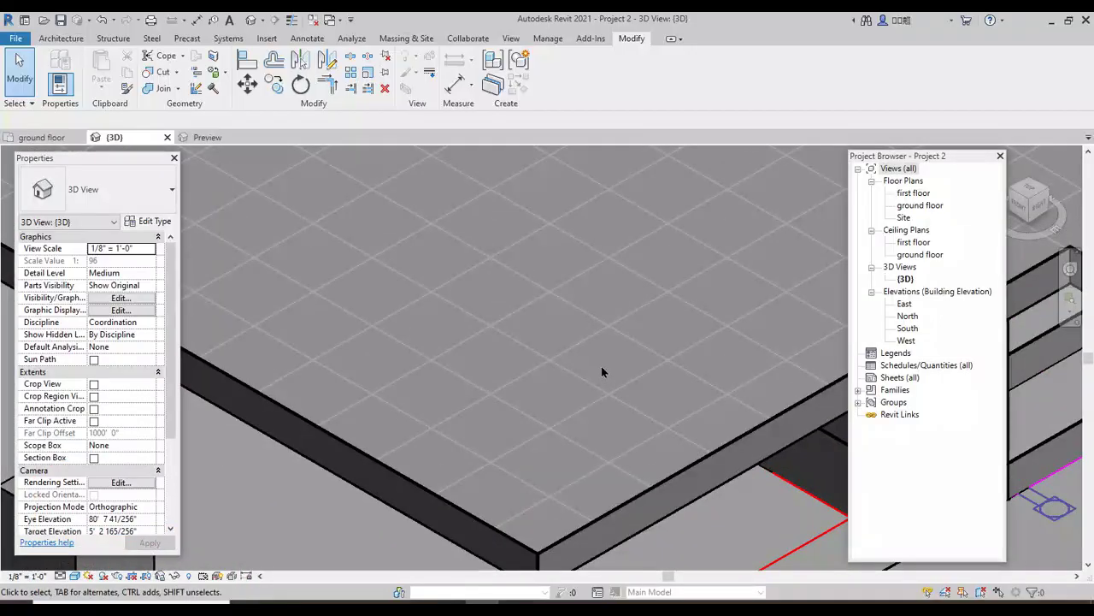
pyautogui.scroll(1, 526, 389)
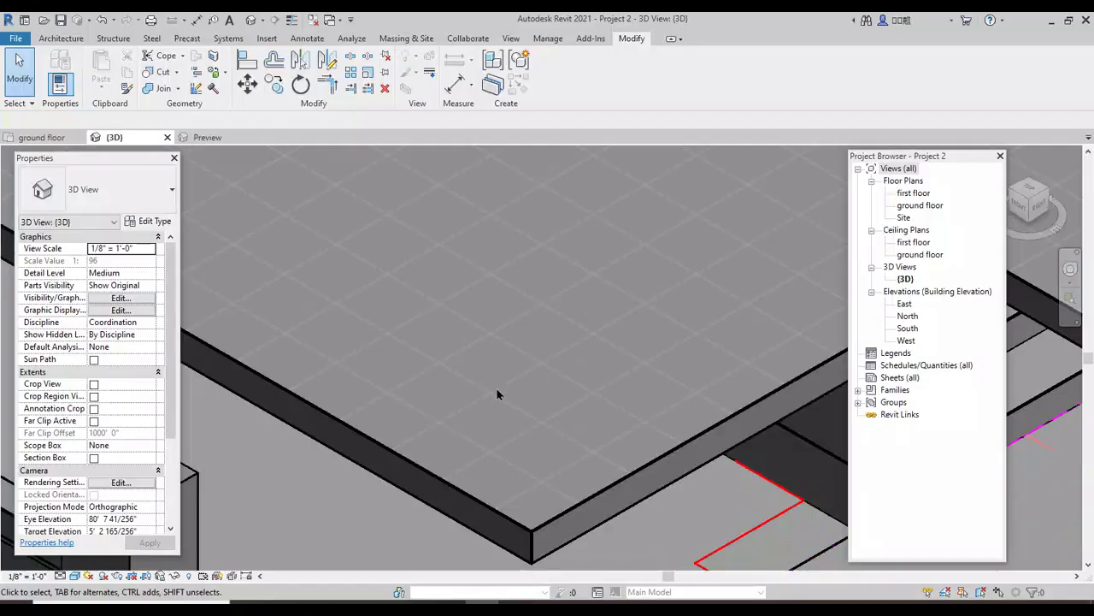
pyautogui.scroll(-3, 498, 394)
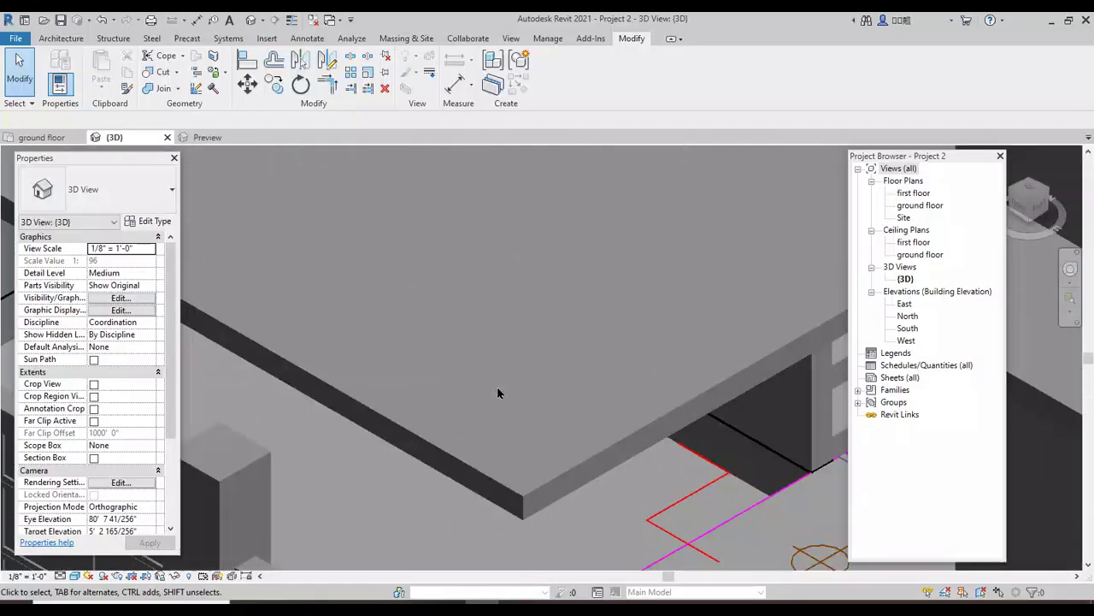
pyautogui.click(471, 460)
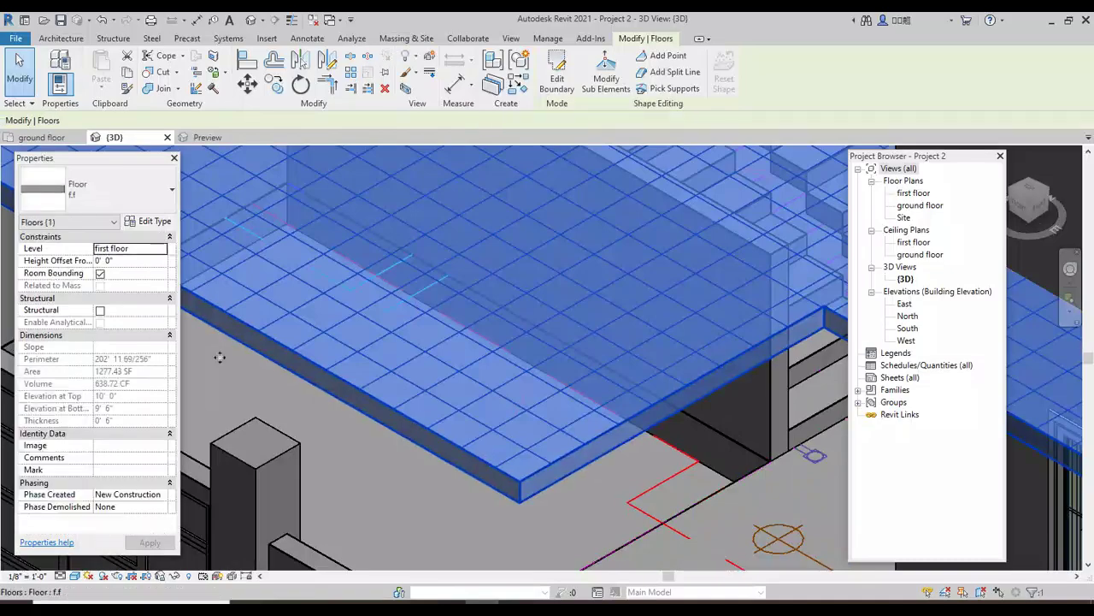
pyautogui.click(147, 223)
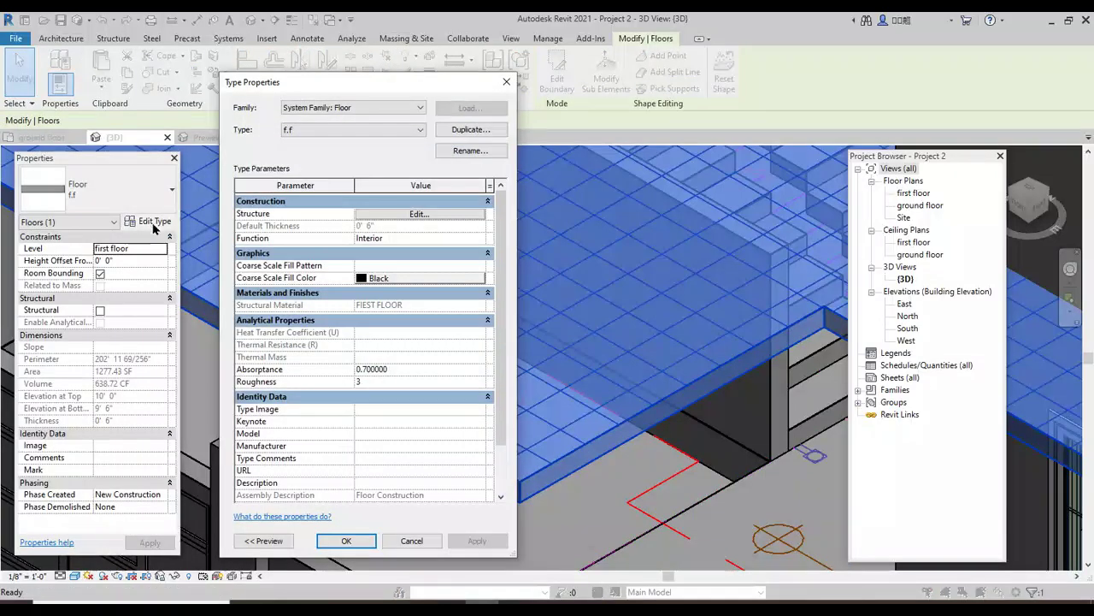
pyautogui.click(419, 214)
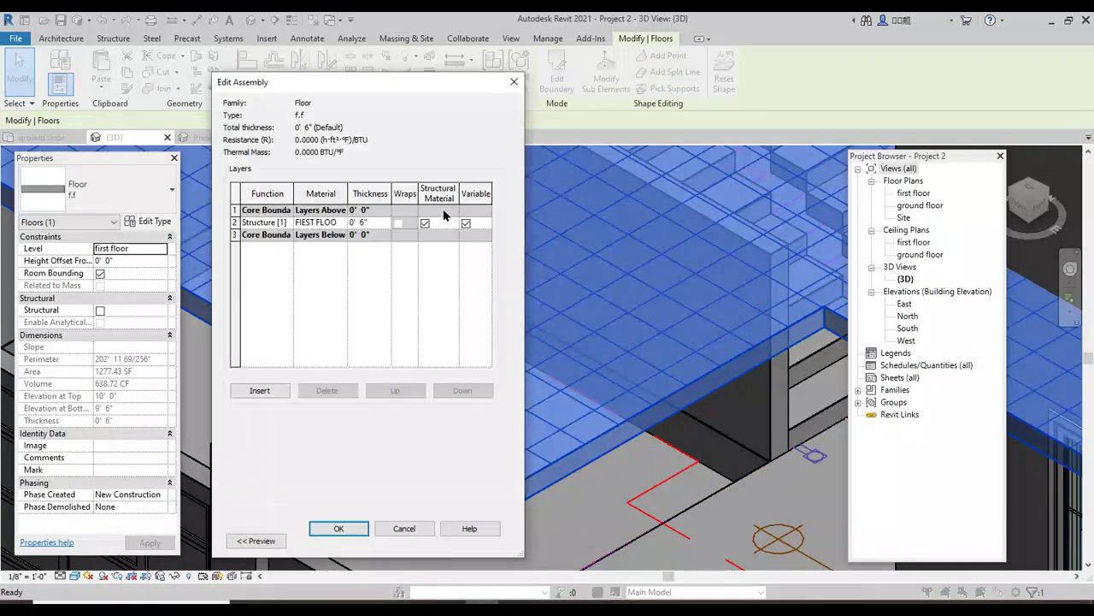
pyautogui.click(341, 222)
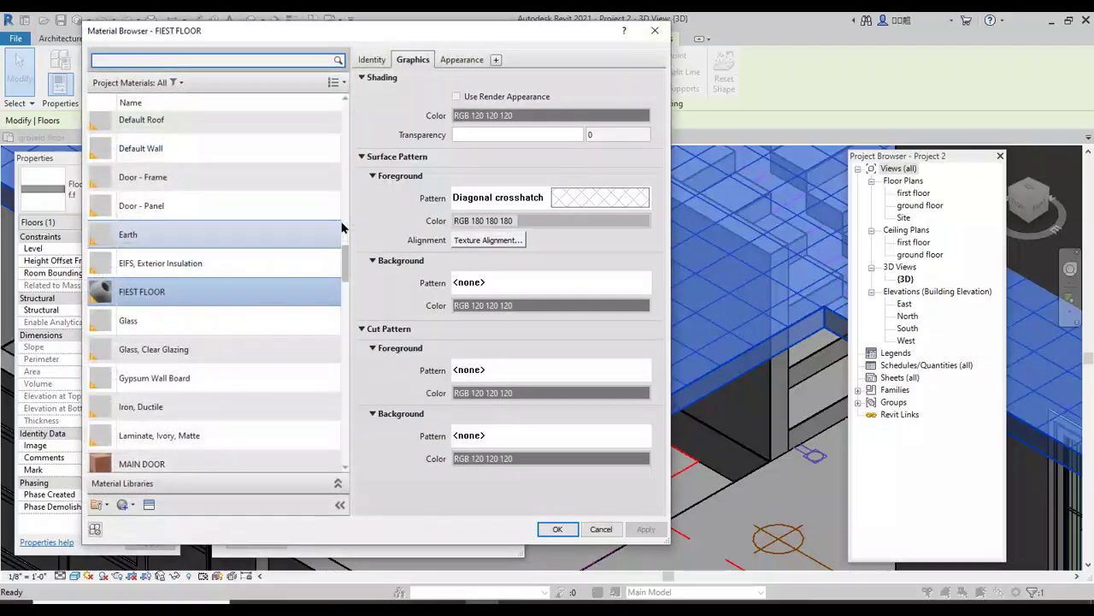
# Step: Set FIEST FLOOR's surface foreground pattern color to RGB 218-215-92, confirm the floor type changes and deselect the slab
pyautogui.click(527, 221)
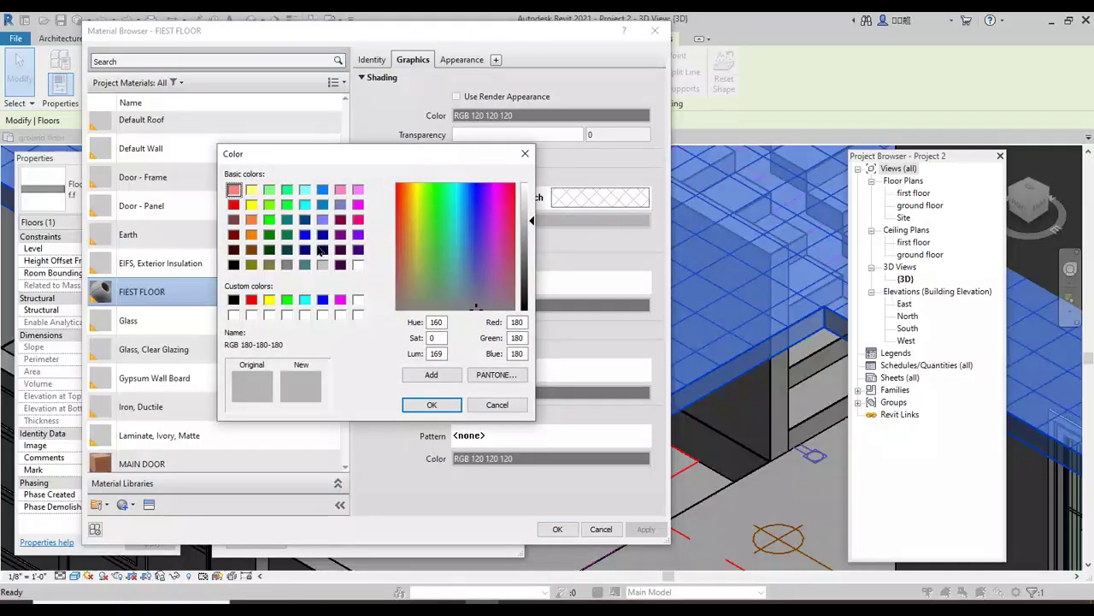
pyautogui.click(267, 265)
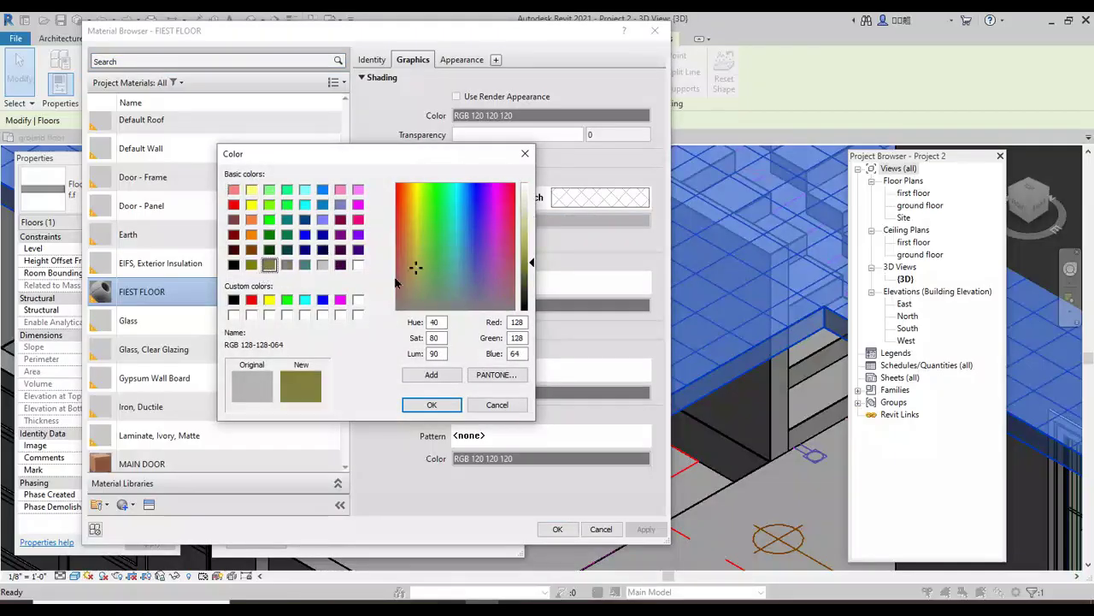
pyautogui.moveTo(416, 270); pyautogui.dragTo(417, 238)
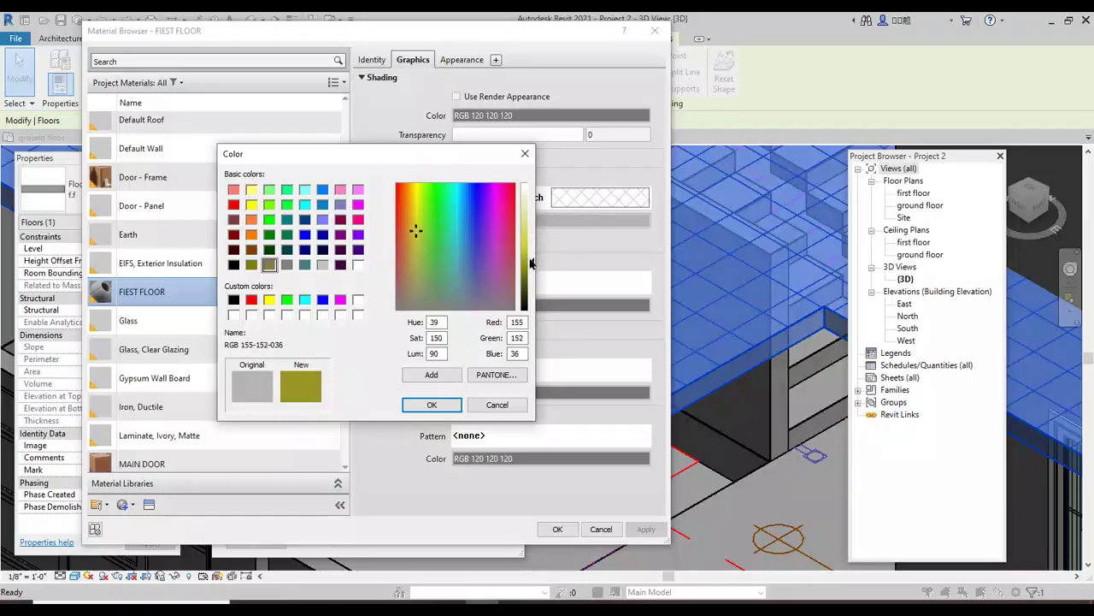
pyautogui.moveTo(531, 263); pyautogui.dragTo(532, 234)
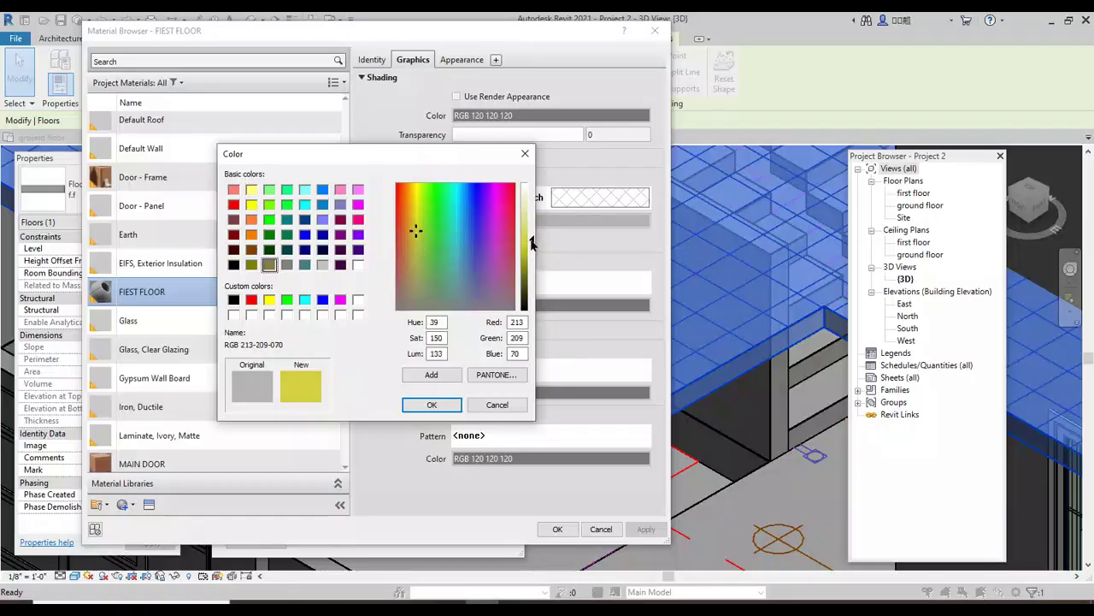
pyautogui.click(432, 404)
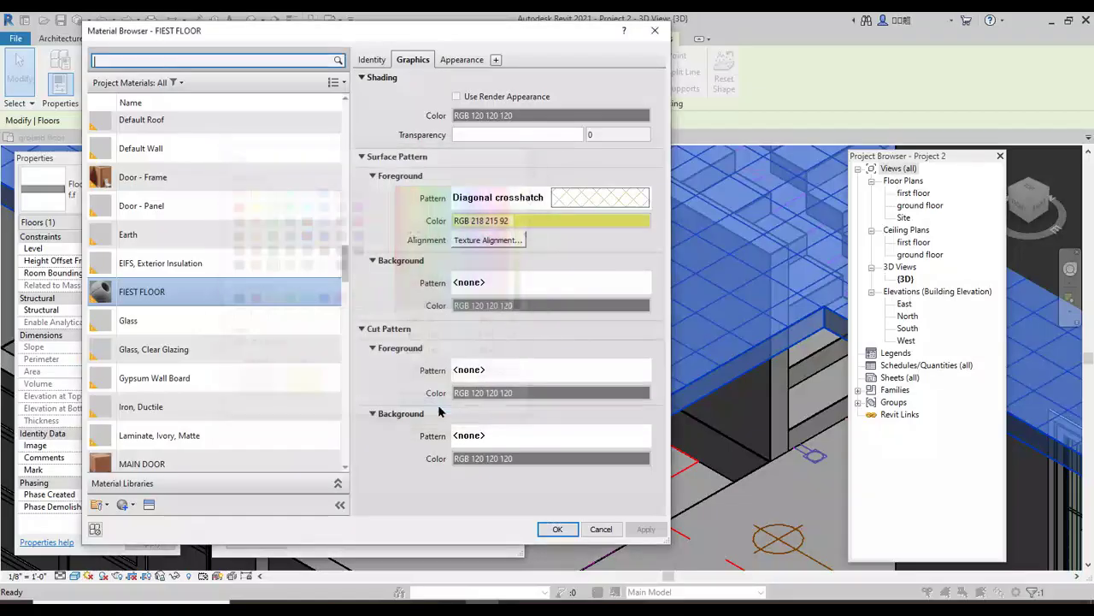
pyautogui.click(561, 528)
pyautogui.click(339, 528)
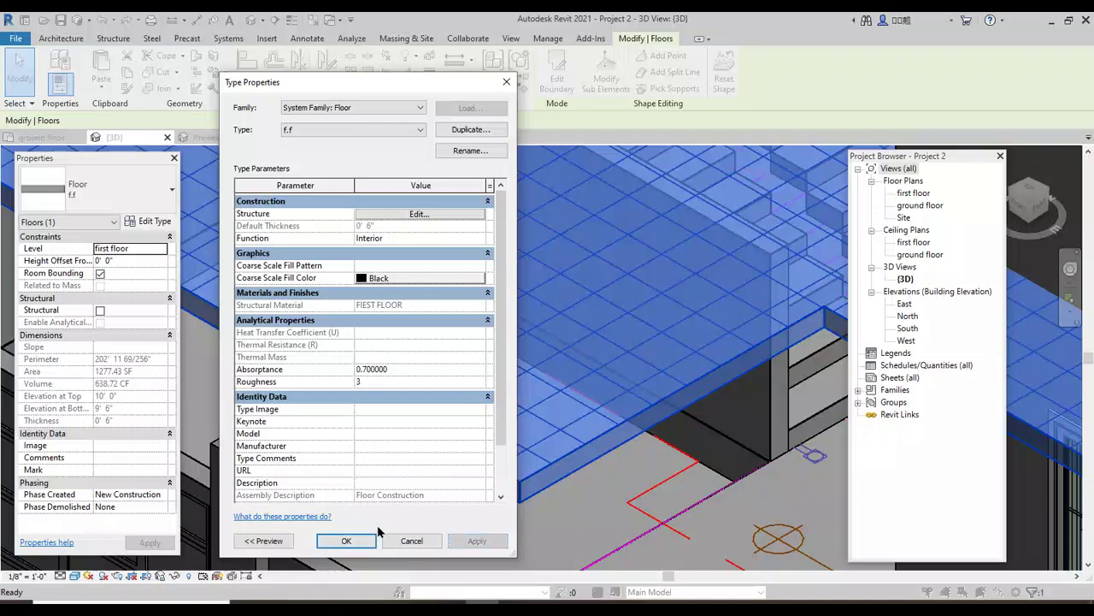
pyautogui.click(351, 540)
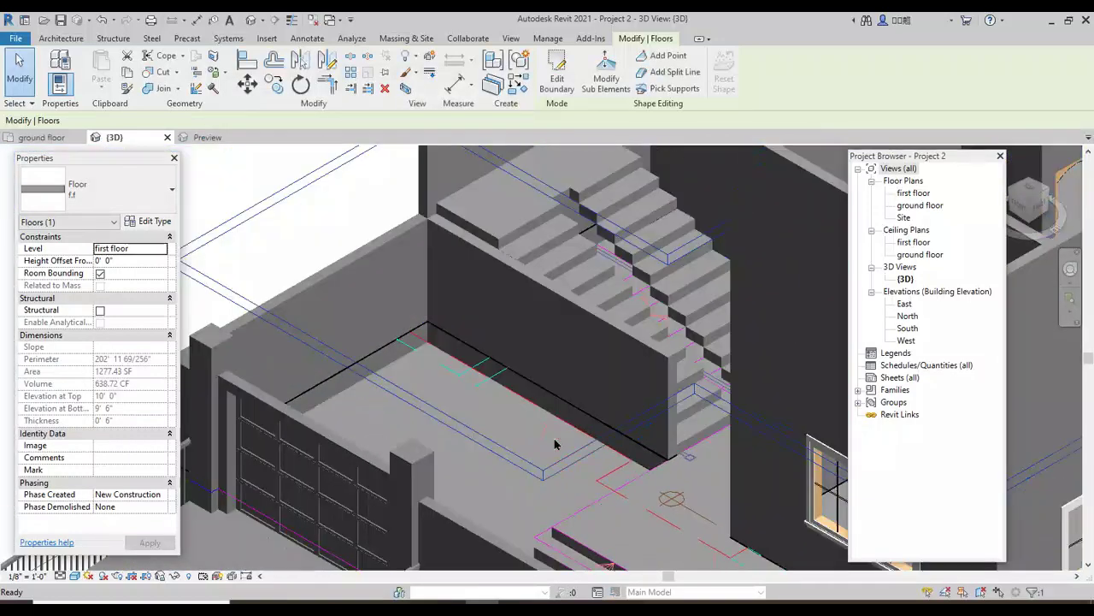
pyautogui.click(315, 198)
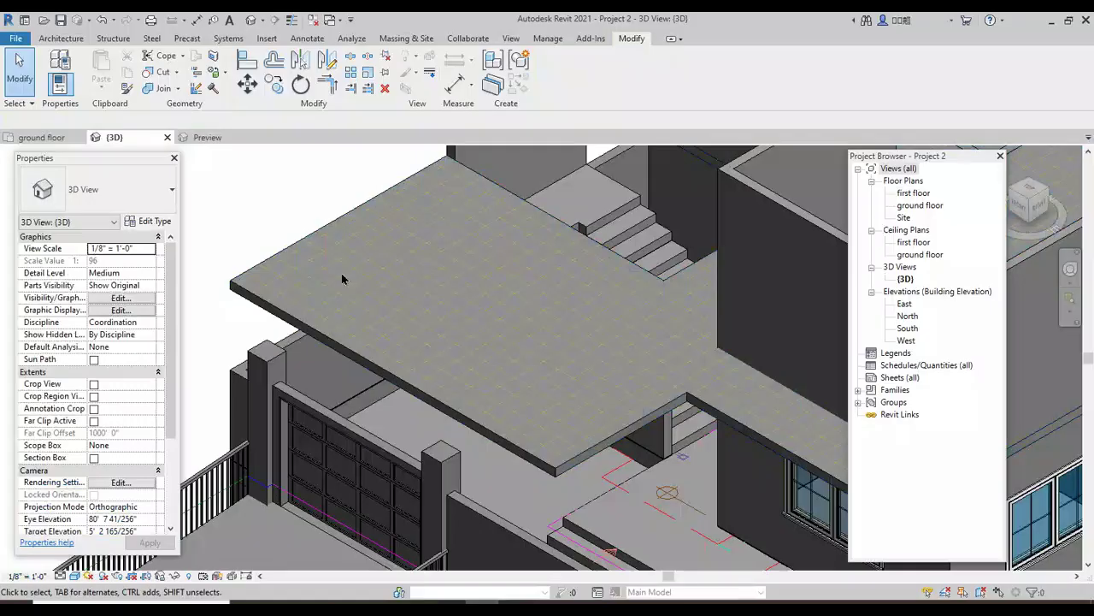
# Step: Inspect the slab's pattern up close, then bring up its Structure layer material for further editing
pyautogui.scroll(5, 342, 279)
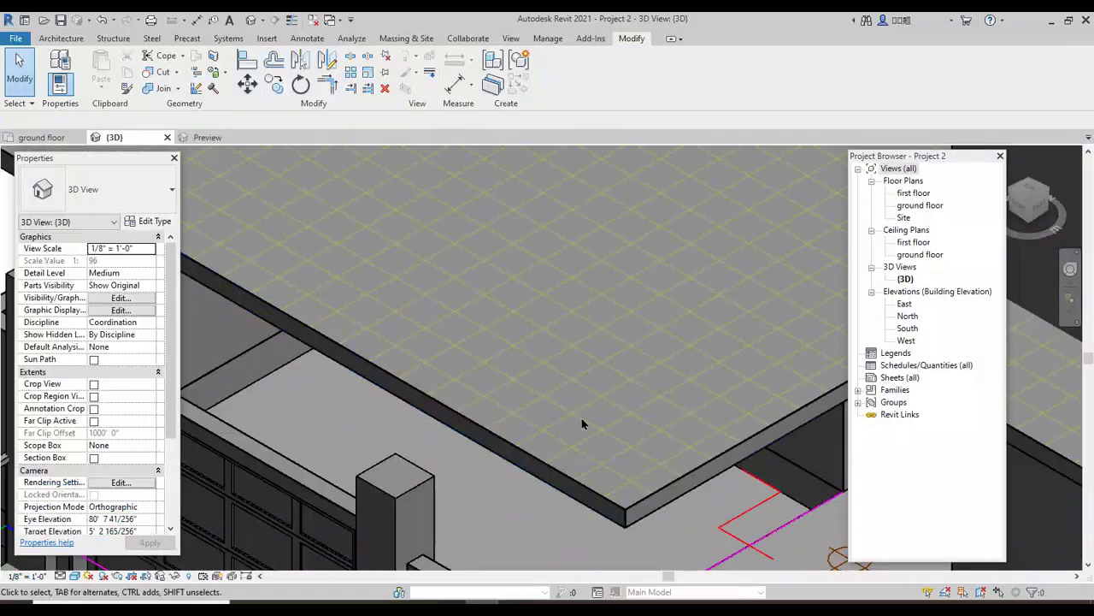
pyautogui.scroll(2, 582, 419)
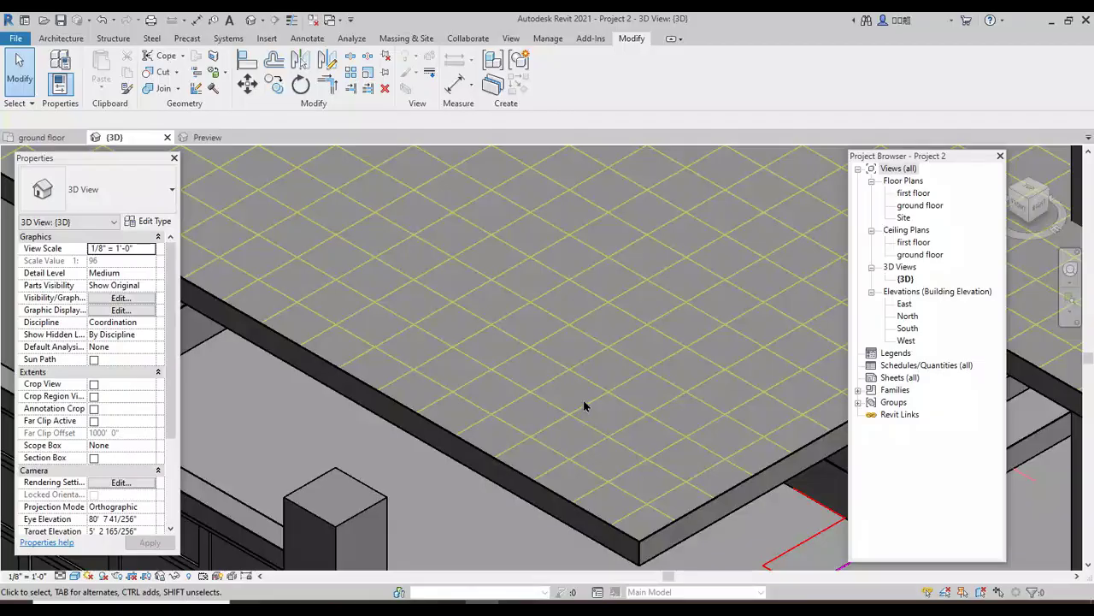
pyautogui.scroll(-2, 584, 405)
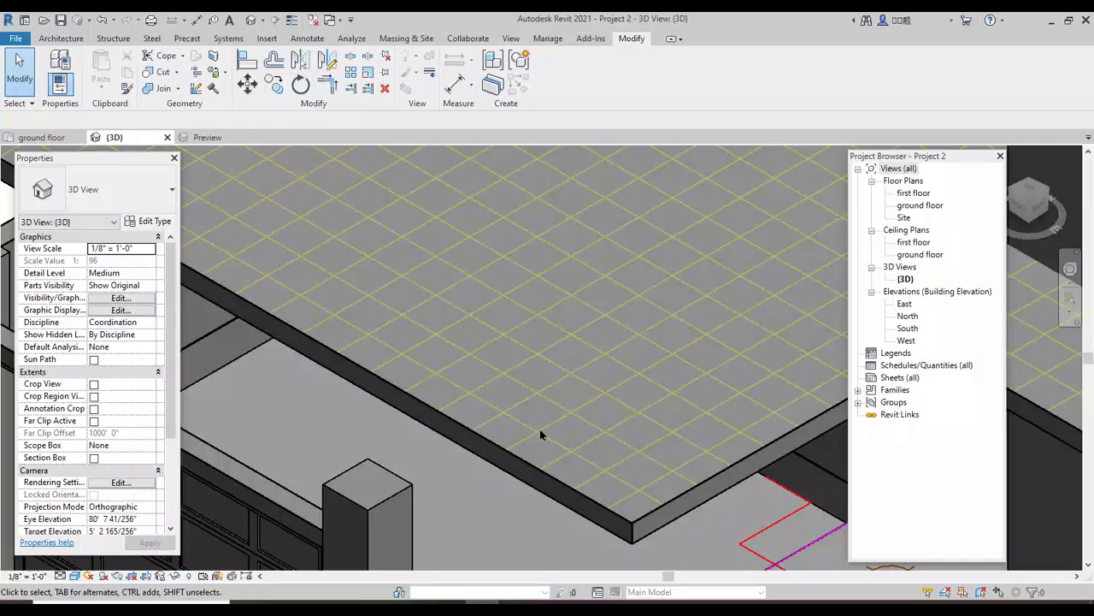
pyautogui.click(588, 528)
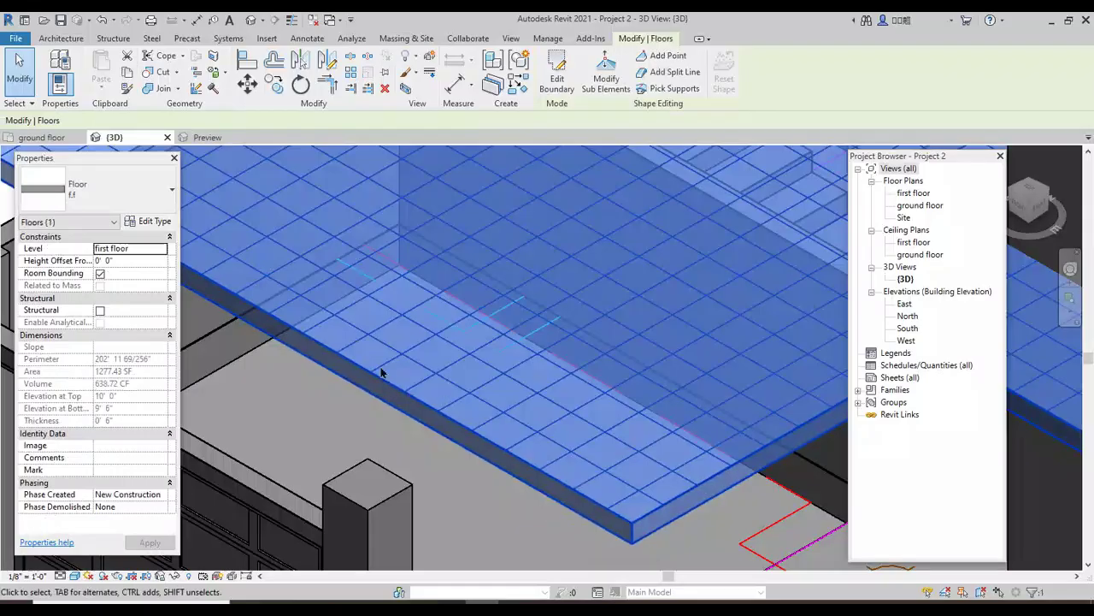
pyautogui.click(163, 223)
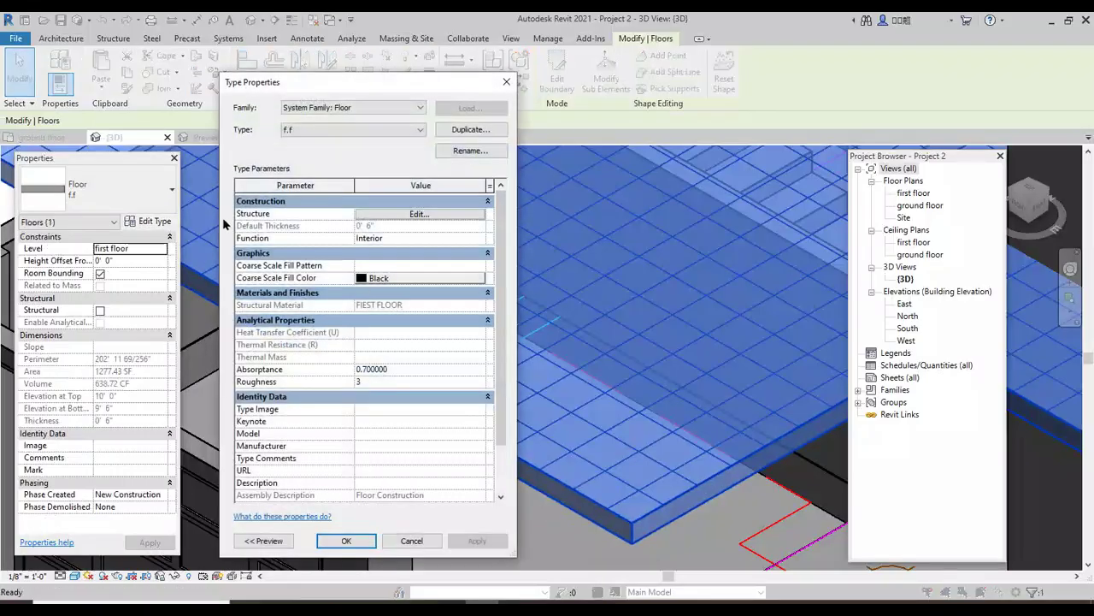
pyautogui.click(458, 219)
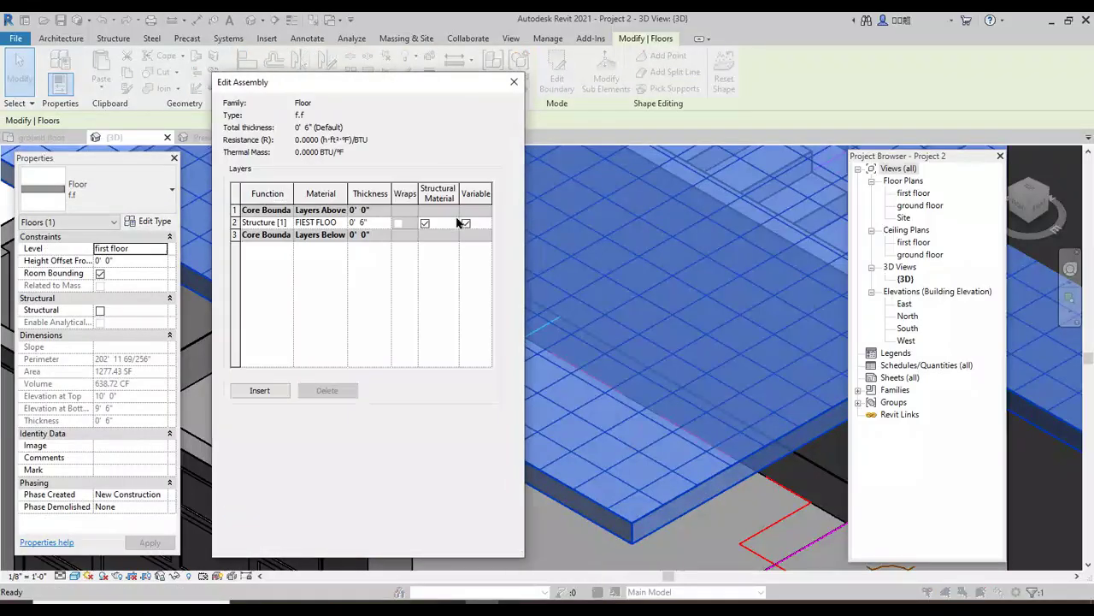
pyautogui.click(326, 224)
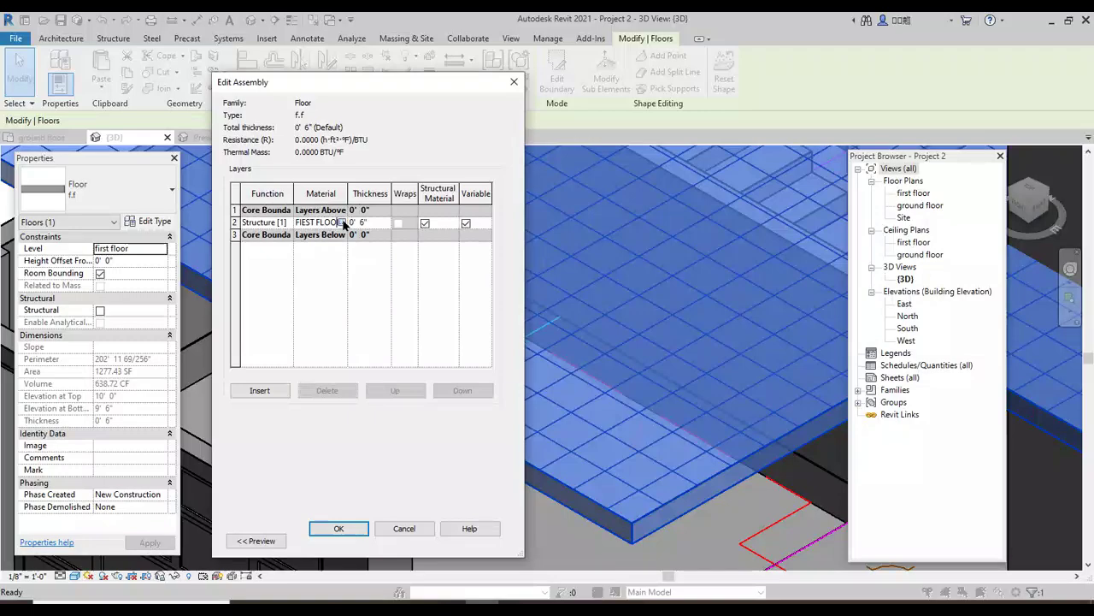
pyautogui.click(344, 223)
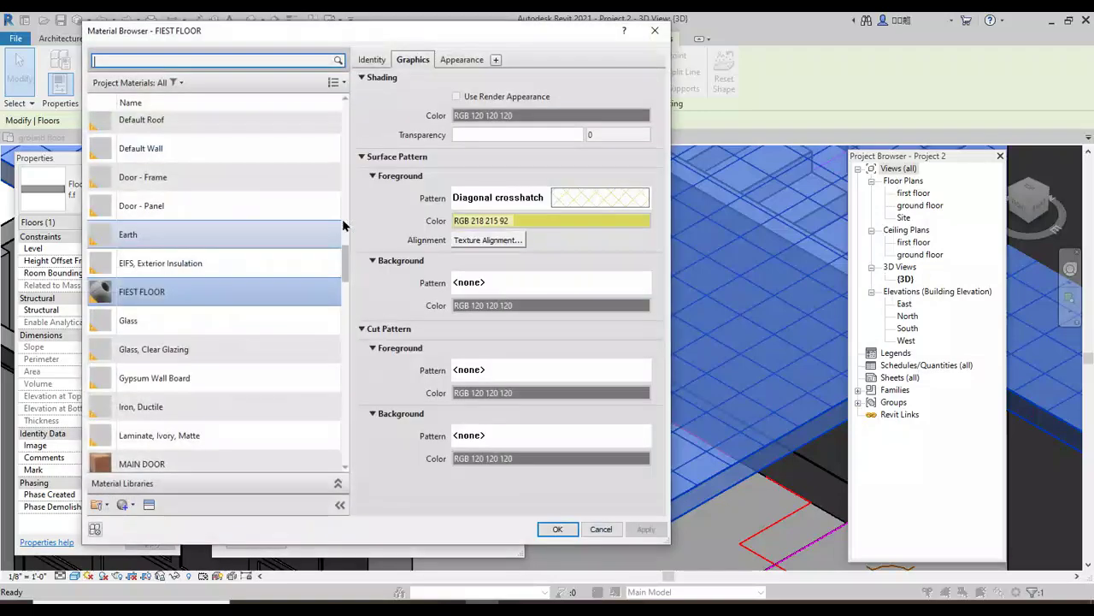
# Step: Set the FIEST FLOOR material's shading color to RGB 230-223-100 and apply it
pyautogui.click(544, 119)
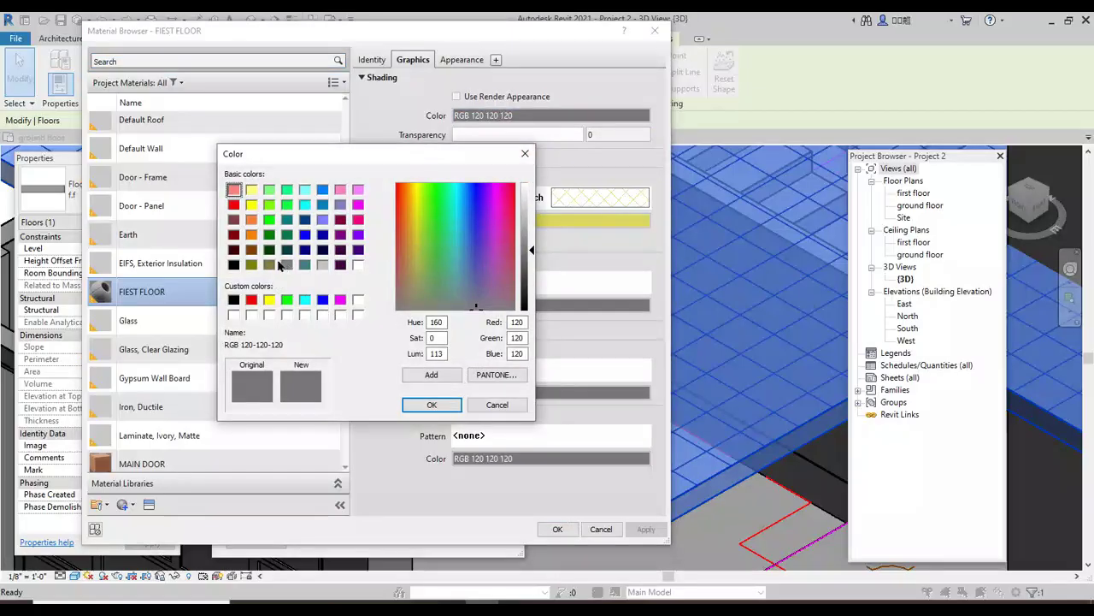
pyautogui.click(270, 265)
pyautogui.click(415, 219)
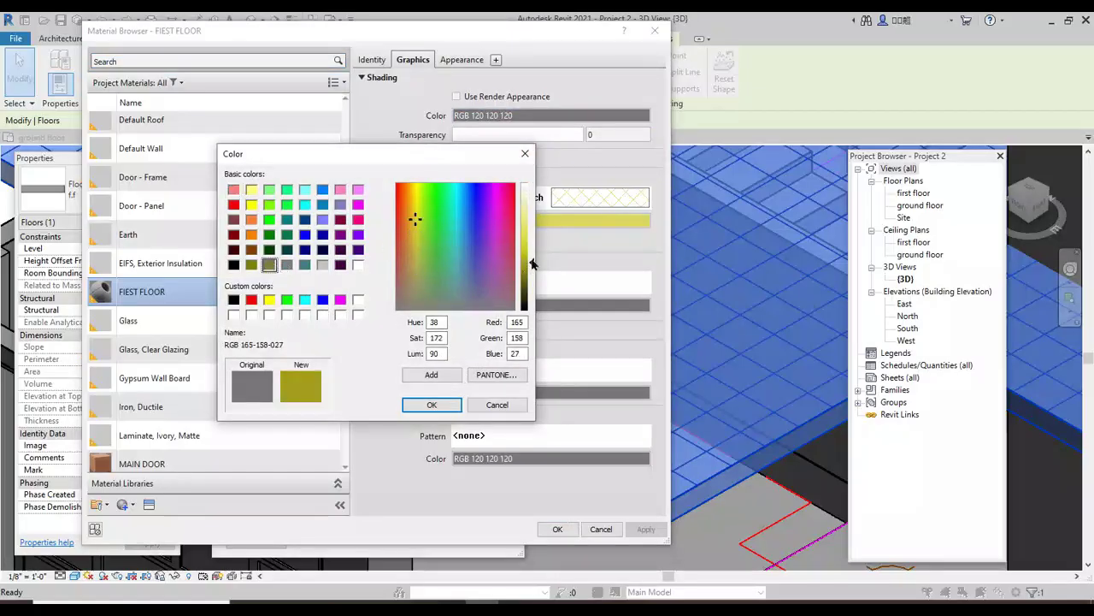
pyautogui.moveTo(532, 263); pyautogui.dragTo(535, 228)
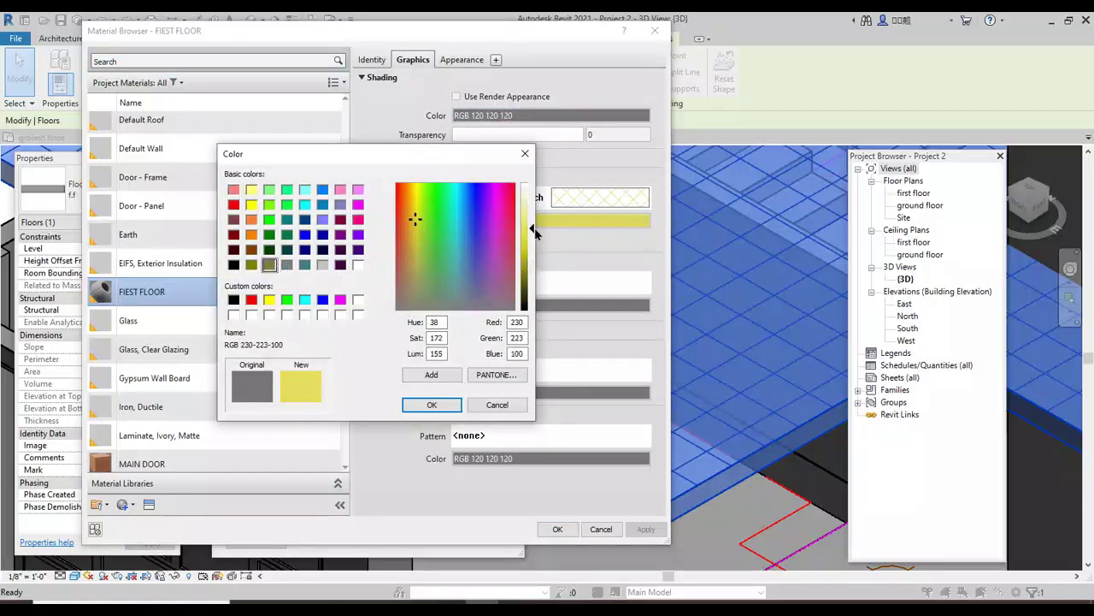
pyautogui.click(438, 404)
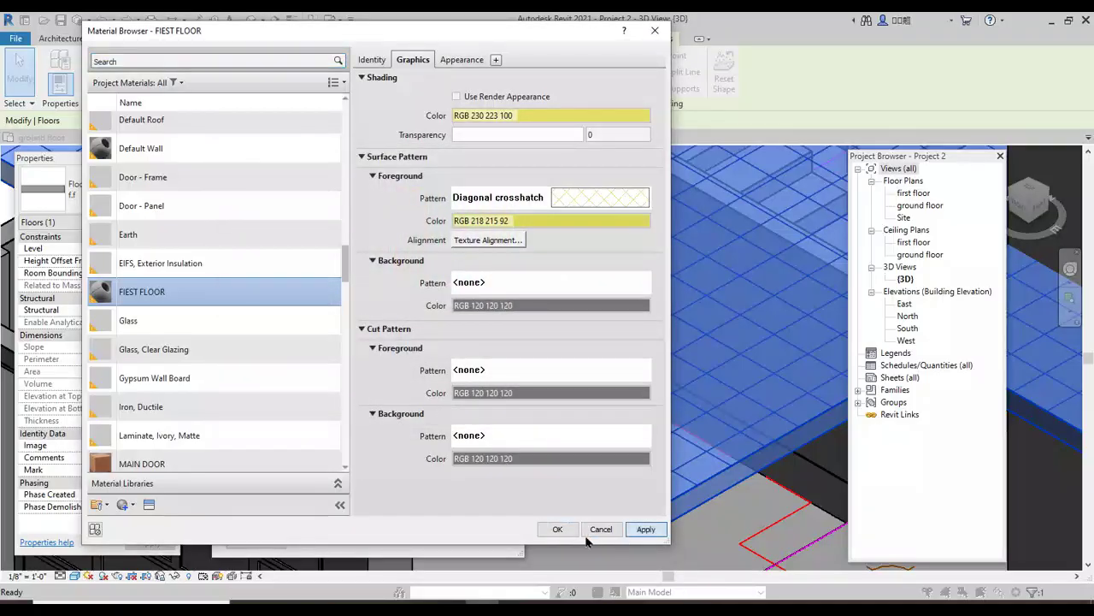
pyautogui.click(648, 530)
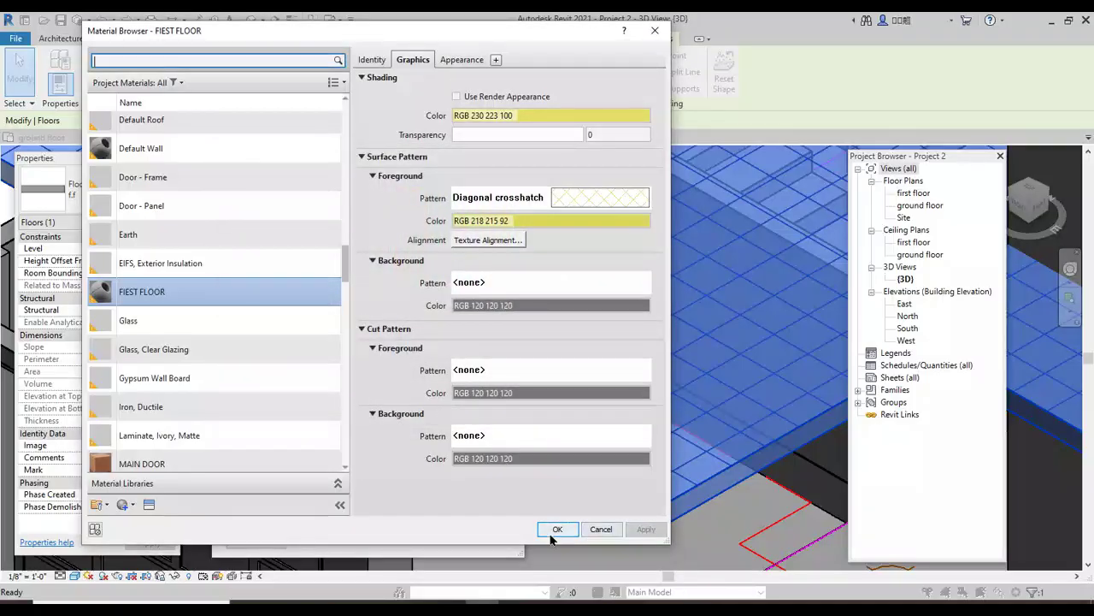
# Step: Set the FIEST FLOOR material's appearance color to RGB 222-219-92 and apply the change to the floor type
pyautogui.click(462, 59)
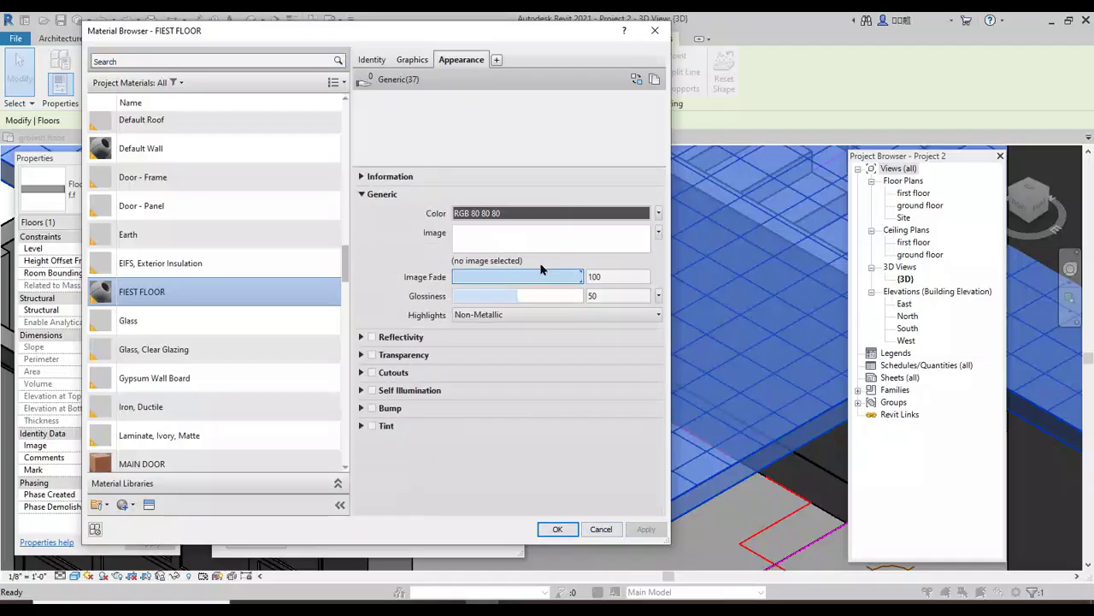
pyautogui.click(551, 213)
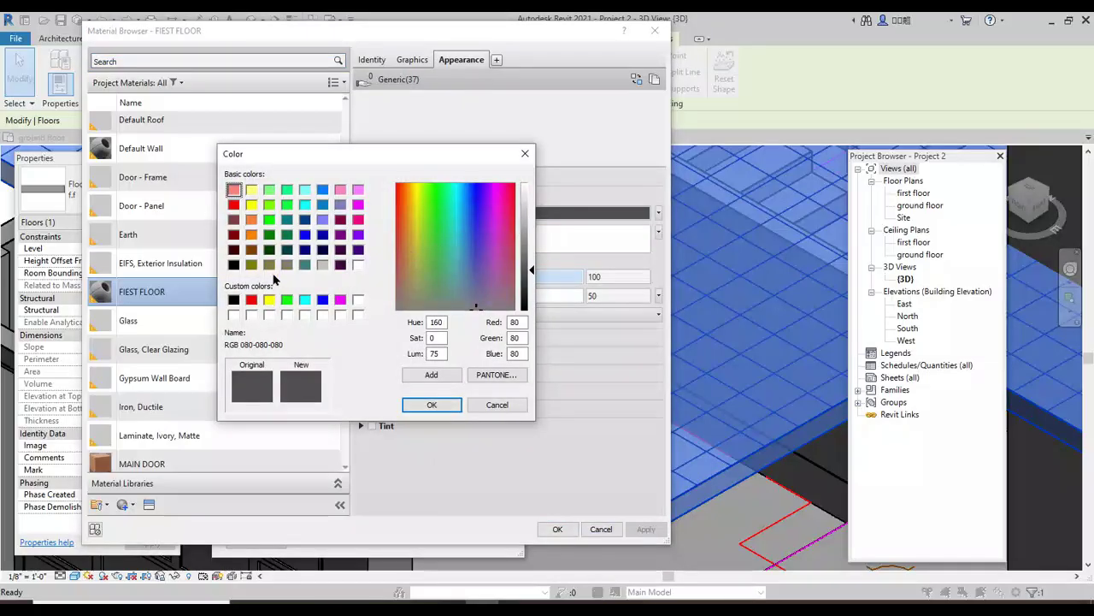
pyautogui.click(270, 265)
pyautogui.click(416, 226)
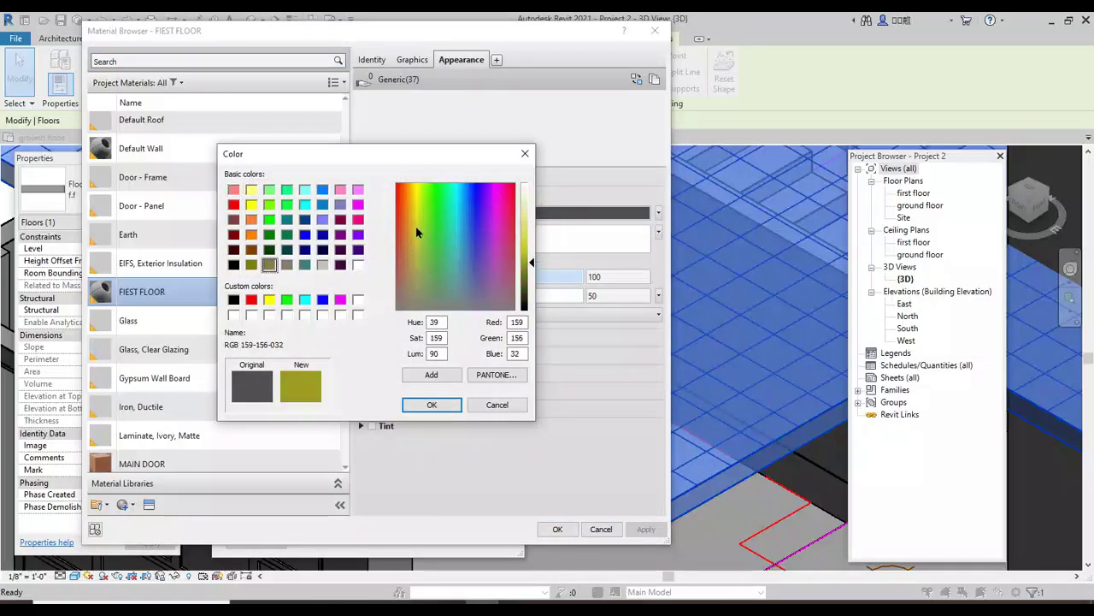
pyautogui.moveTo(534, 262); pyautogui.dragTo(533, 235)
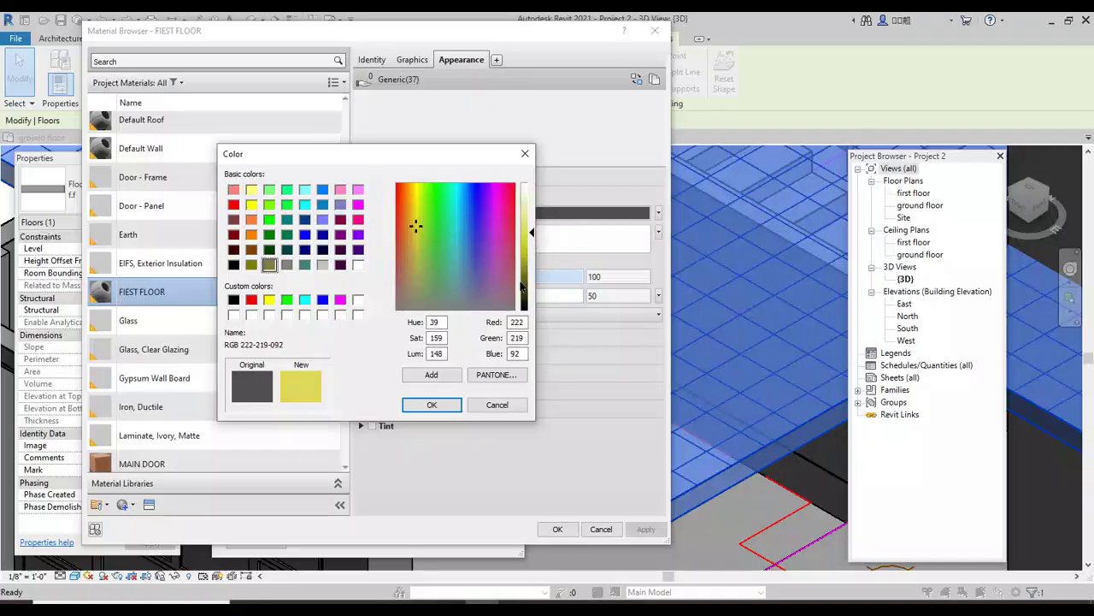
pyautogui.click(432, 404)
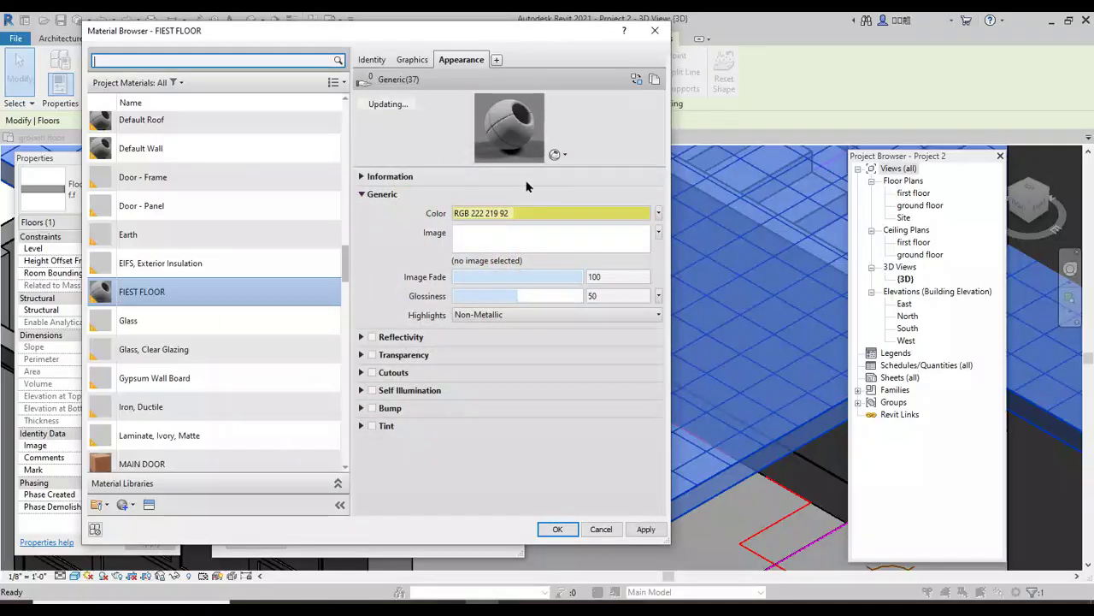
pyautogui.click(558, 528)
pyautogui.click(339, 529)
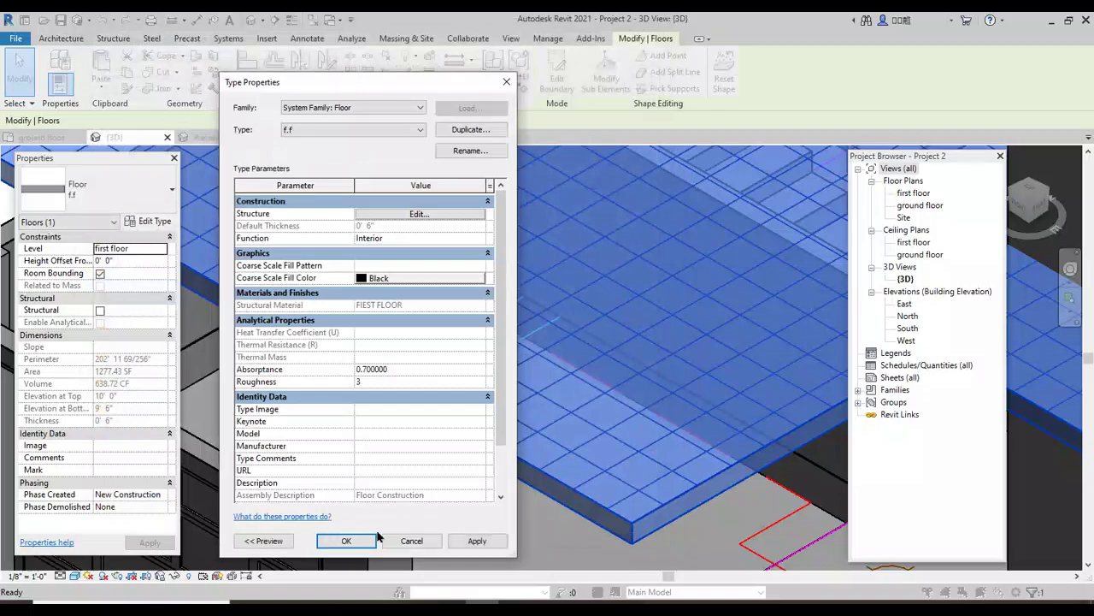
pyautogui.click(474, 541)
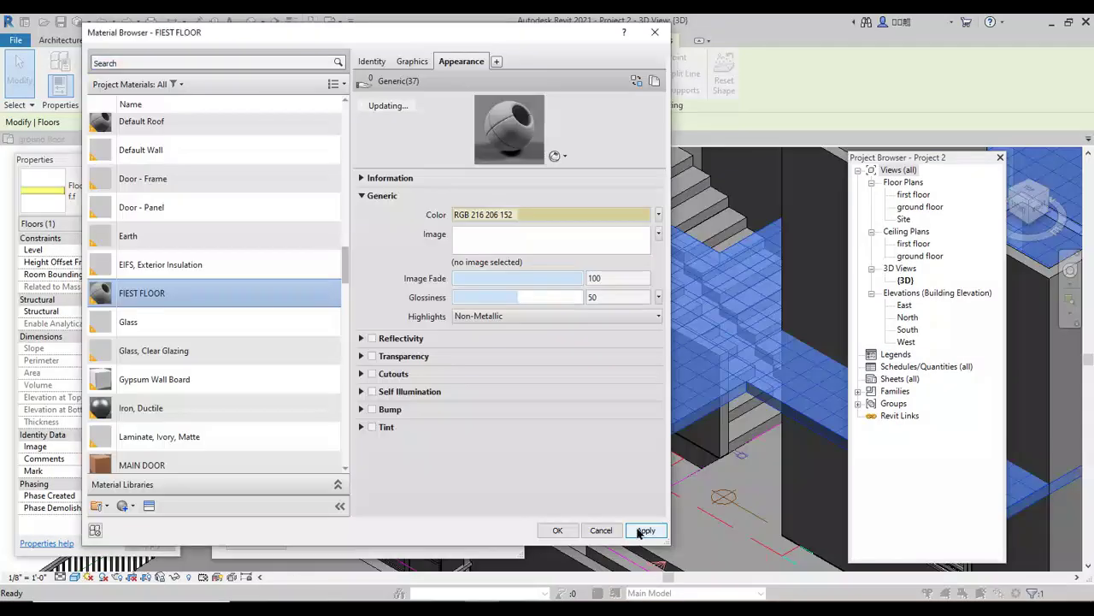
# Step: Accept FIEST FLOOR's appearance color RGB 216-206-152, confirm the floor type changes and deselect the slab
pyautogui.click(558, 530)
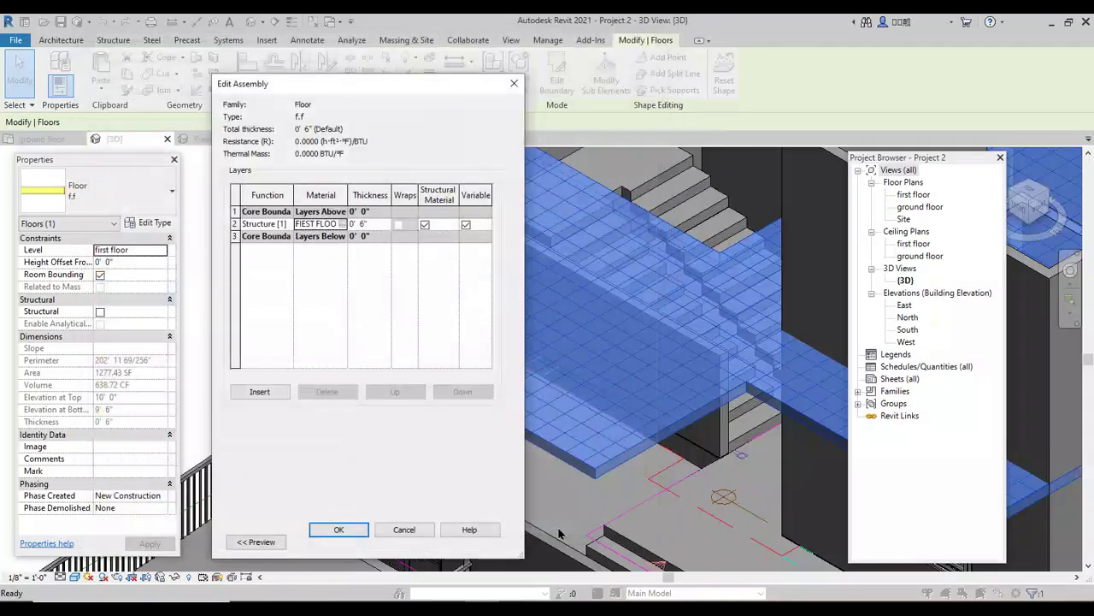
pyautogui.click(339, 531)
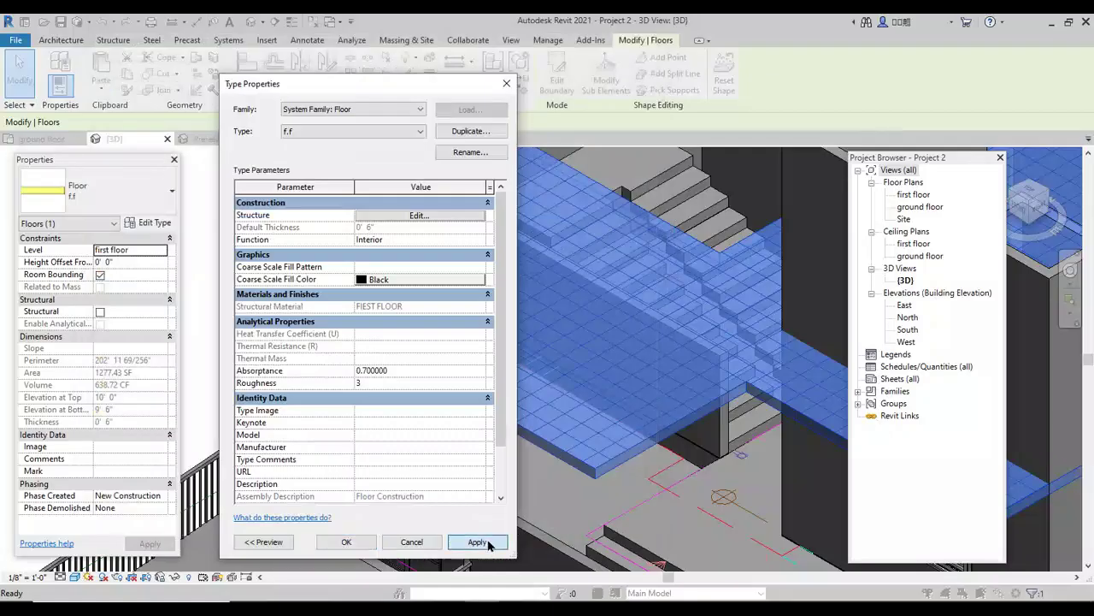
pyautogui.click(348, 542)
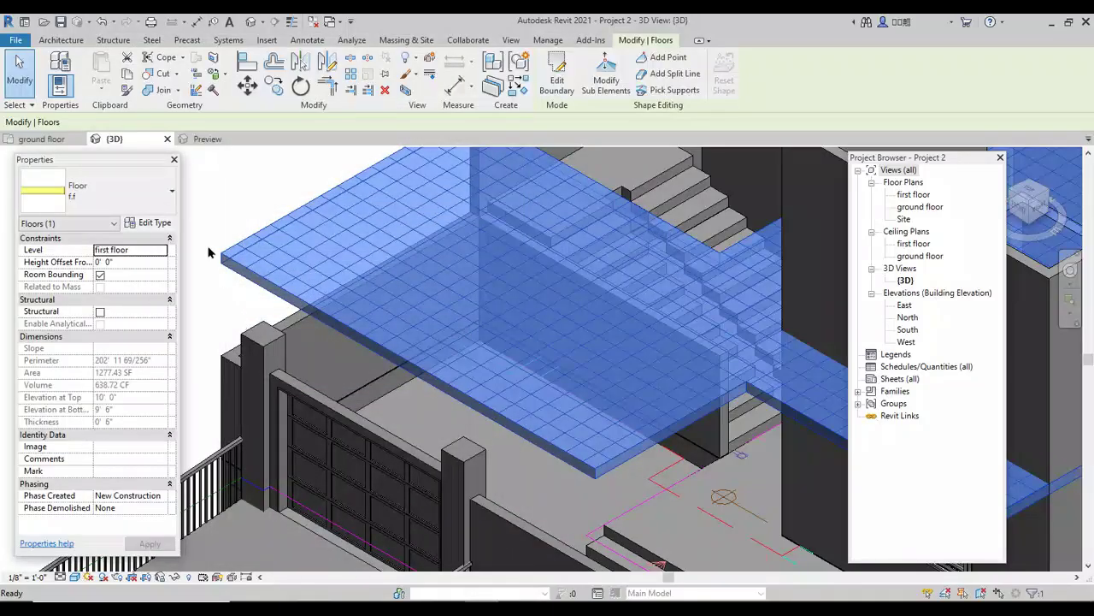
pyautogui.click(214, 217)
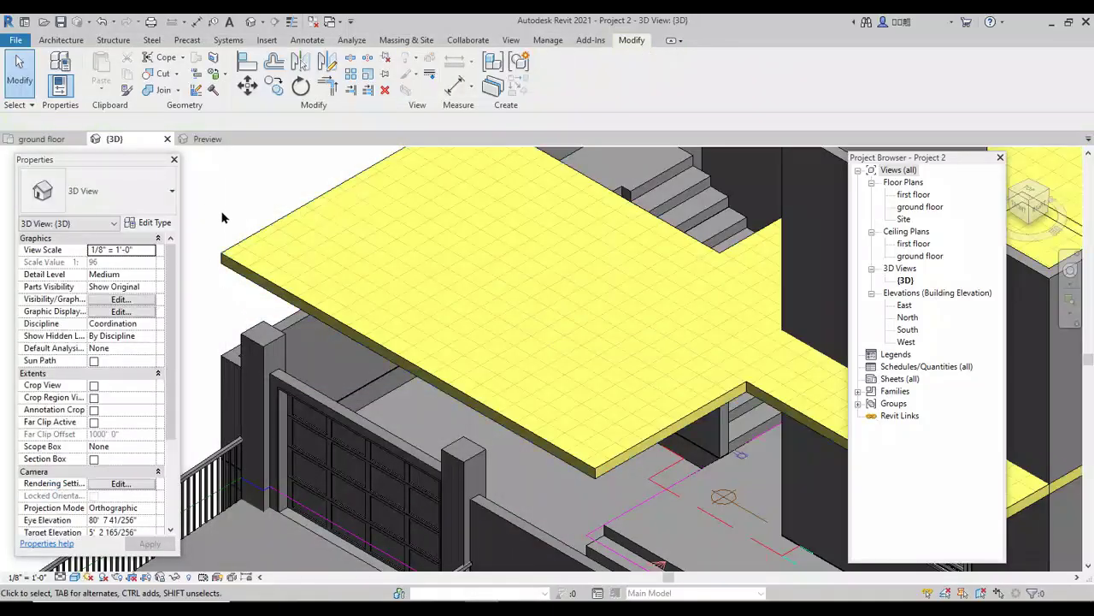
# Step: Check the slab's surface up close, reselect the slab and reopen the FIEST FLOOR material from its type's Structure layer
pyautogui.scroll(3, 592, 447)
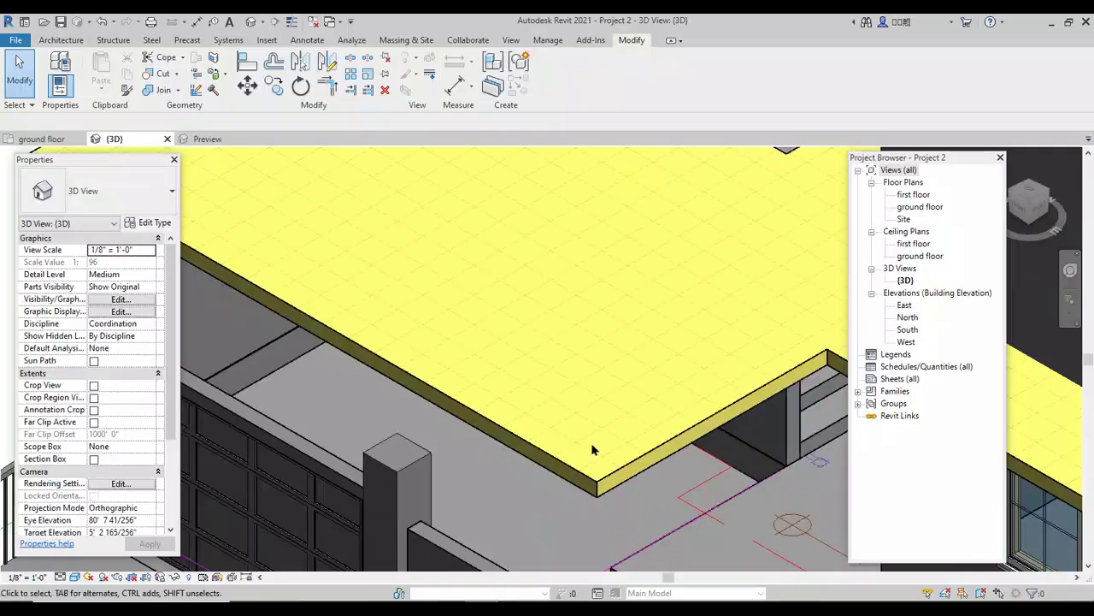
pyautogui.scroll(2, 591, 444)
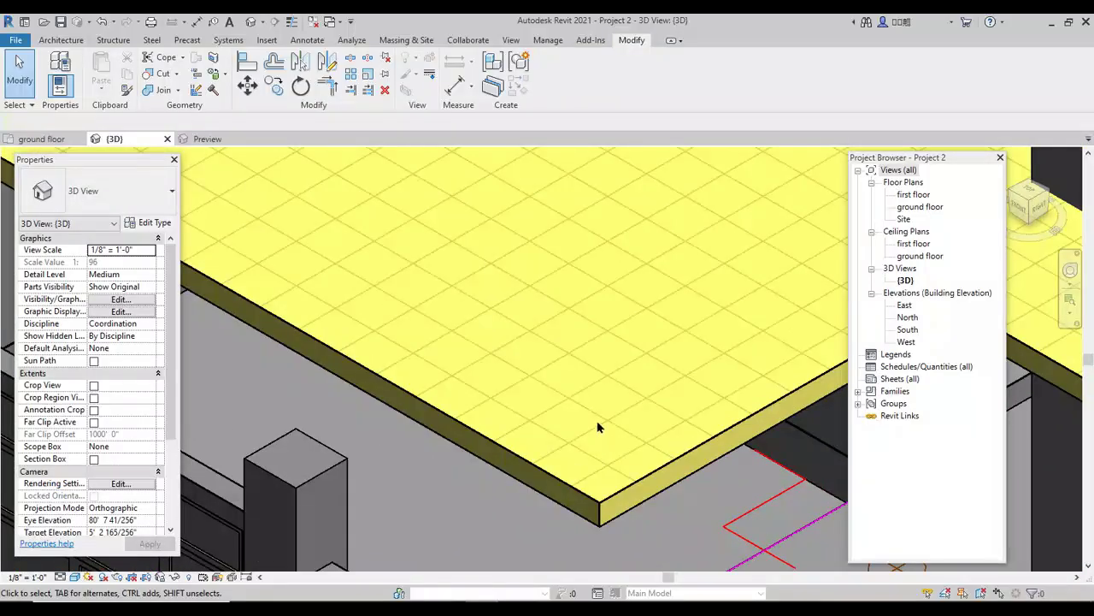
pyautogui.scroll(-2, 583, 440)
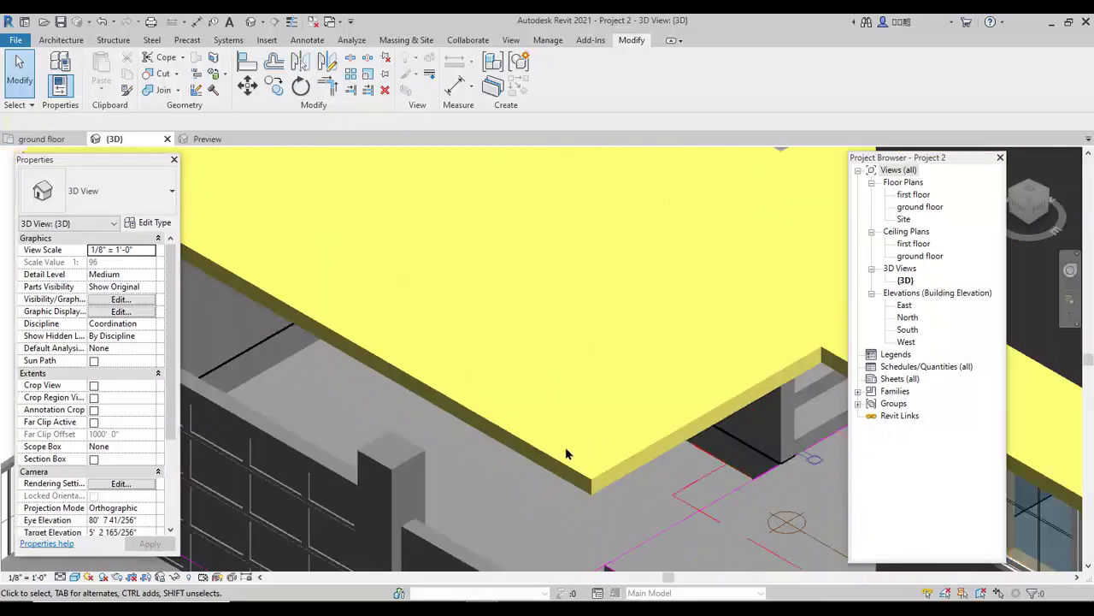
pyautogui.click(564, 466)
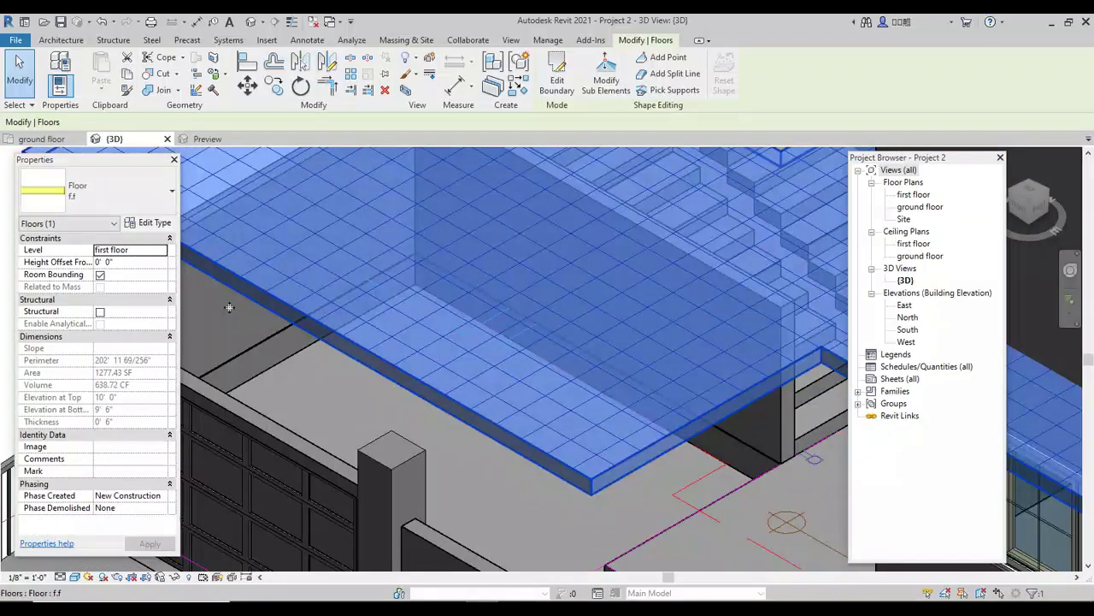
pyautogui.click(154, 222)
pyautogui.click(450, 219)
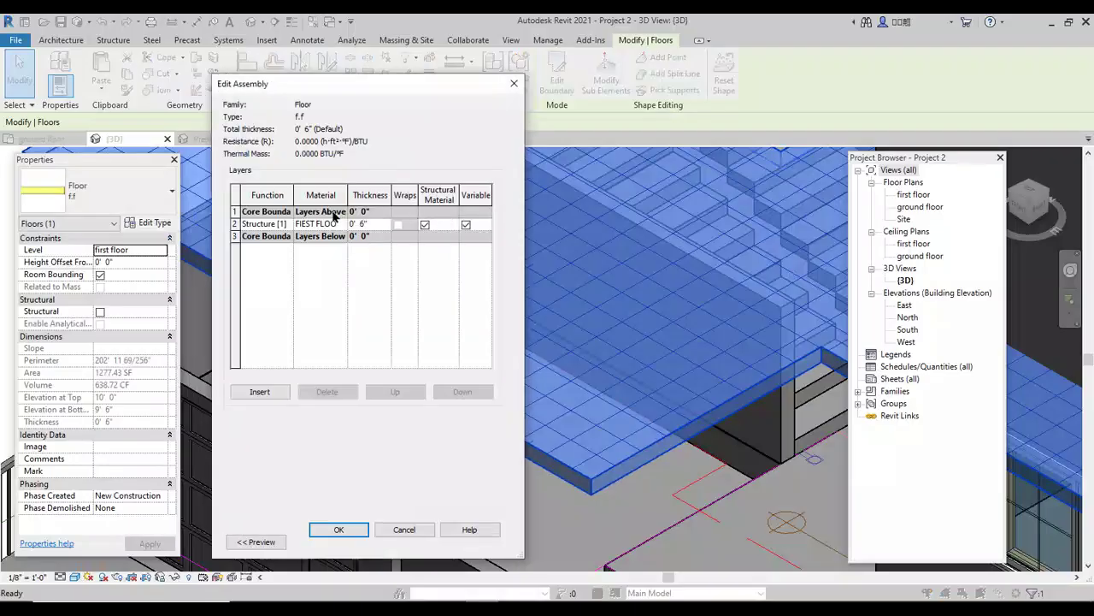
pyautogui.click(341, 224)
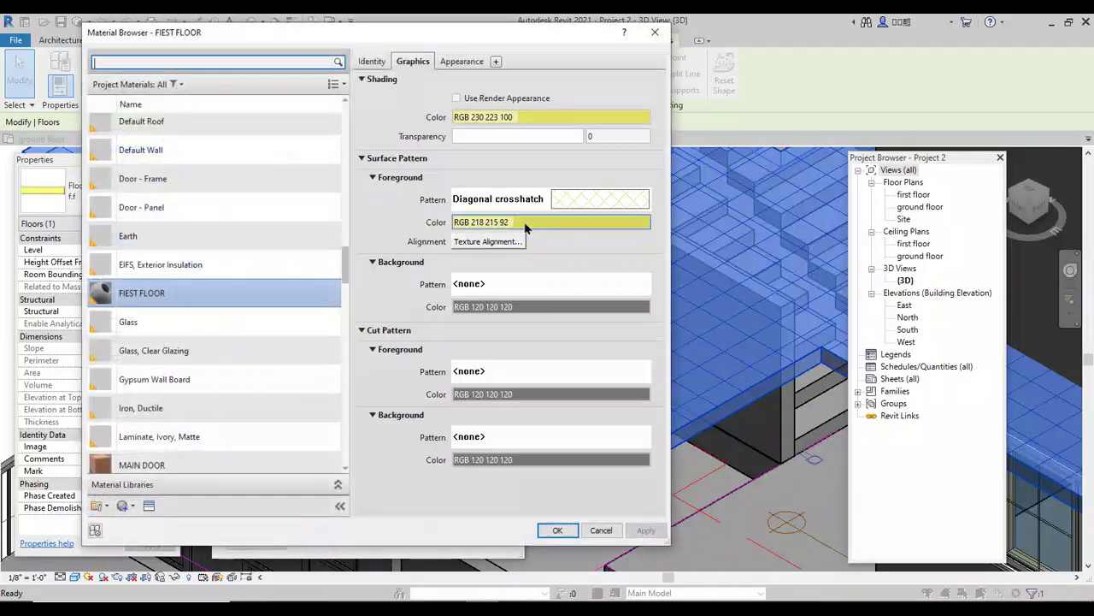
# Step: Change FIEST FLOOR's surface foreground pattern to the Wood 3 drafting pattern, confirm the floor type changes and deselect the slab
pyautogui.click(565, 203)
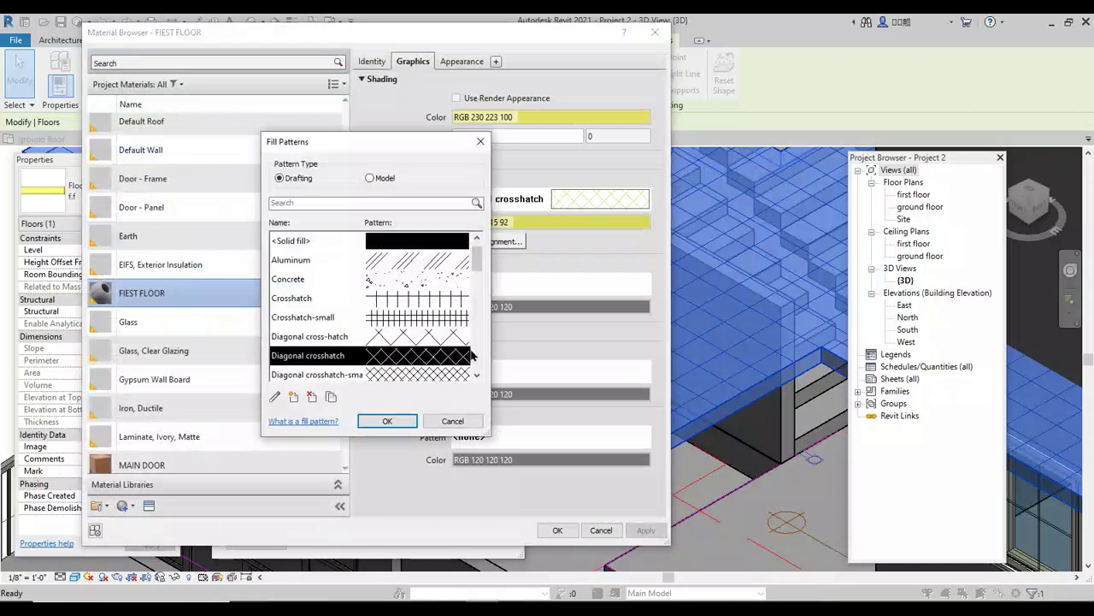
pyautogui.moveTo(479, 263); pyautogui.dragTo(479, 349)
pyautogui.click(425, 325)
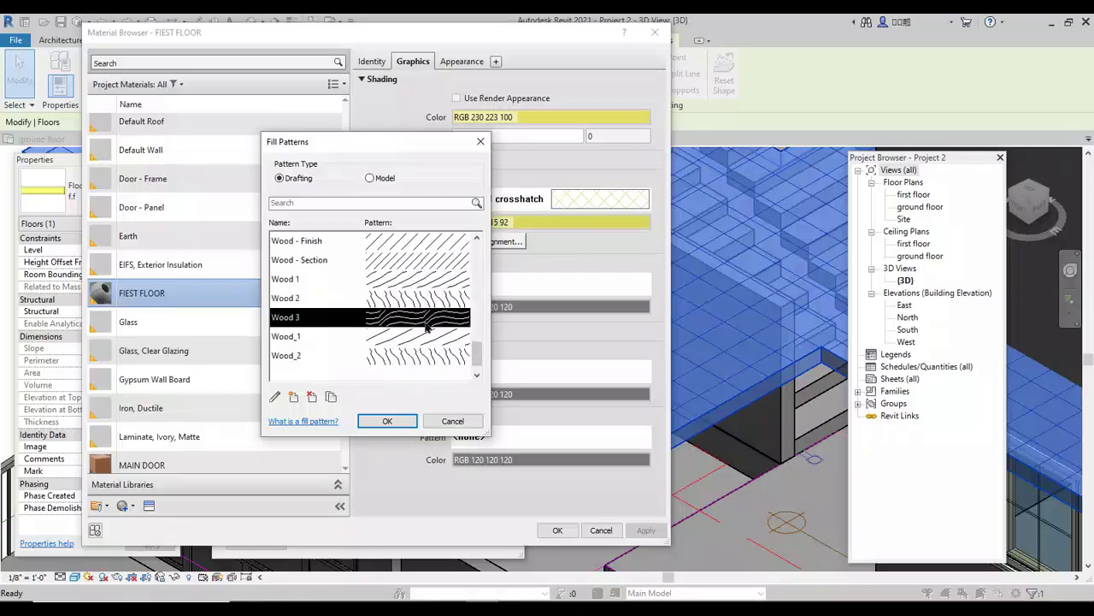
pyautogui.doubleClick(426, 324)
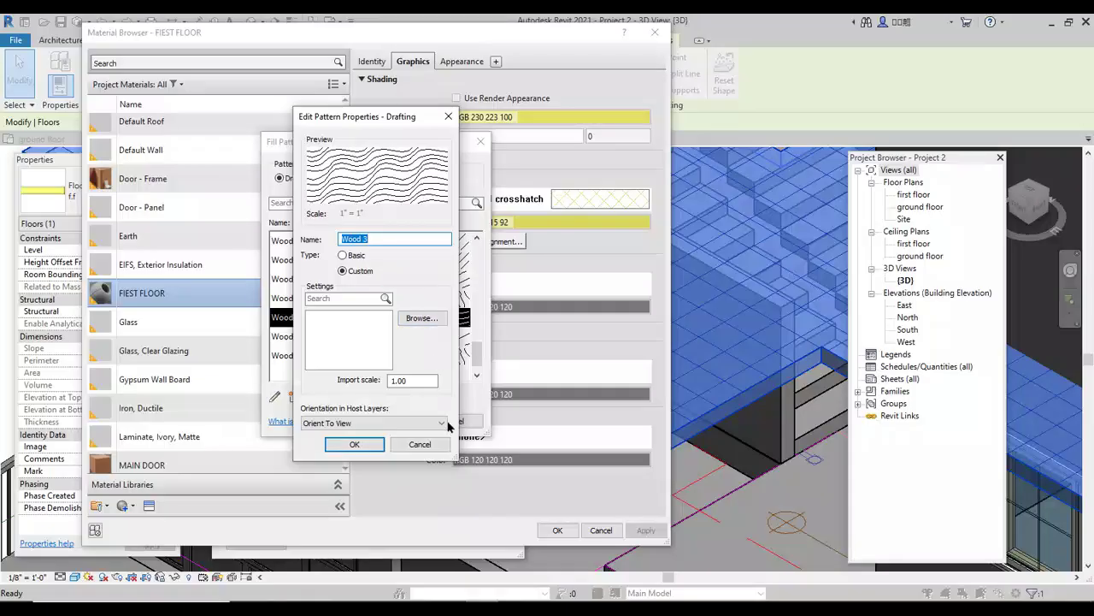
pyautogui.click(355, 444)
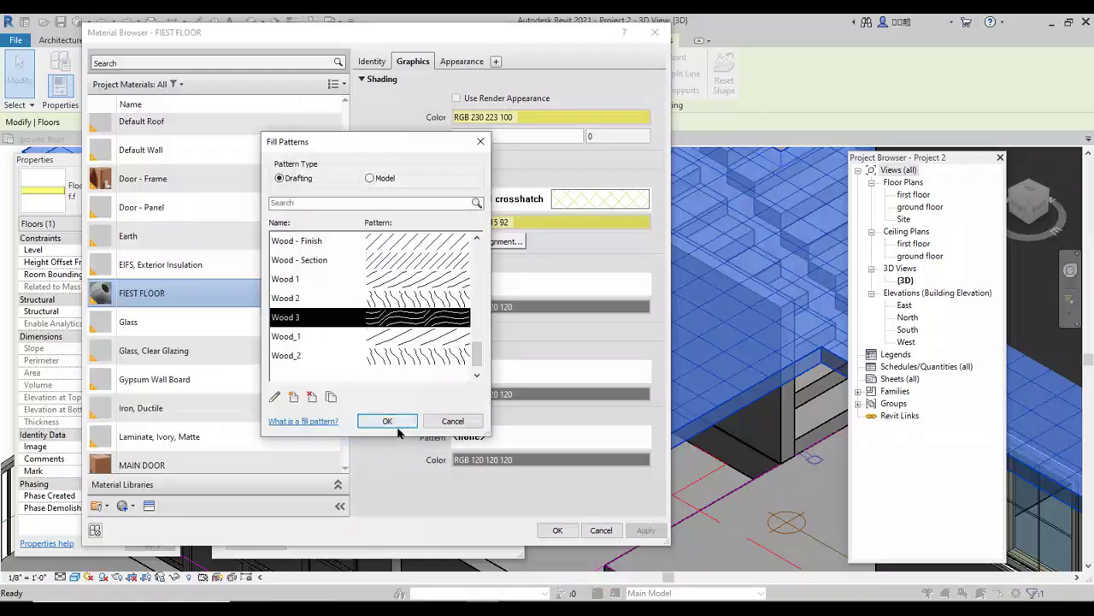
pyautogui.click(398, 423)
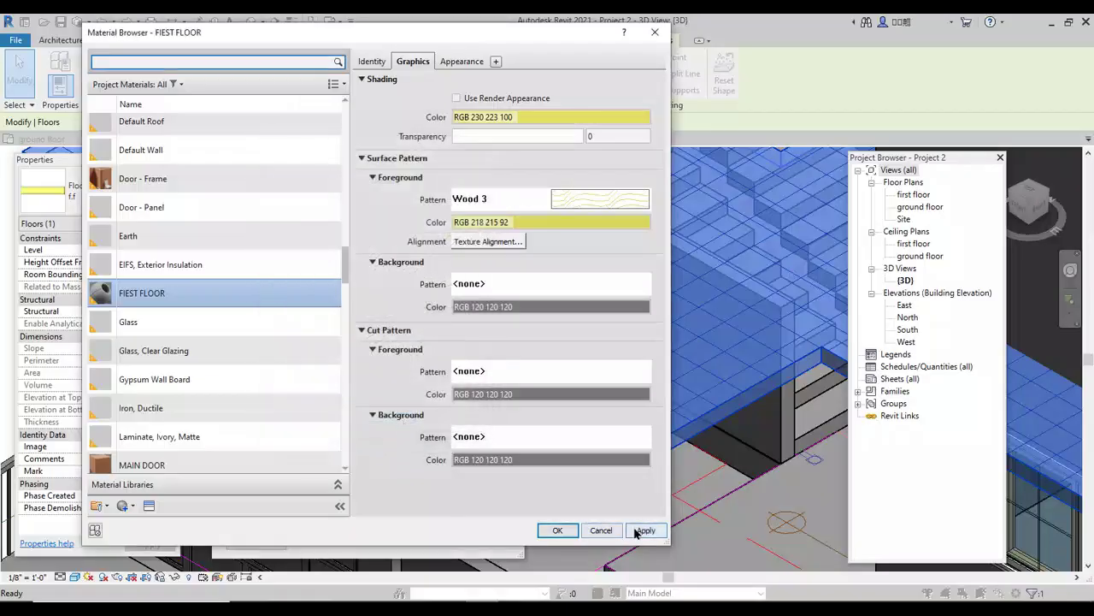
pyautogui.click(643, 530)
pyautogui.click(557, 531)
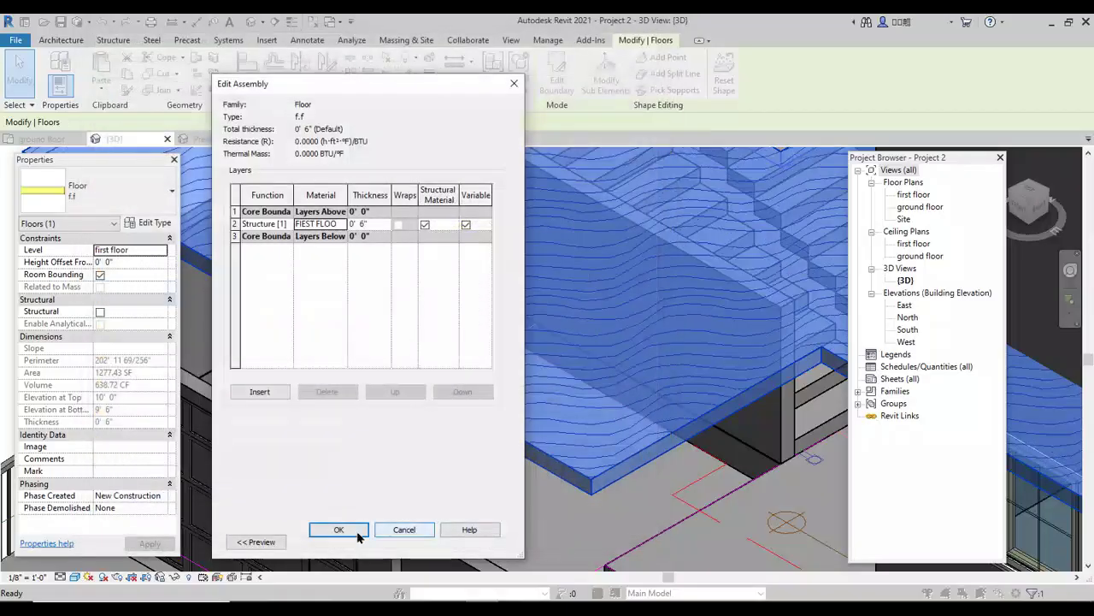
pyautogui.click(358, 532)
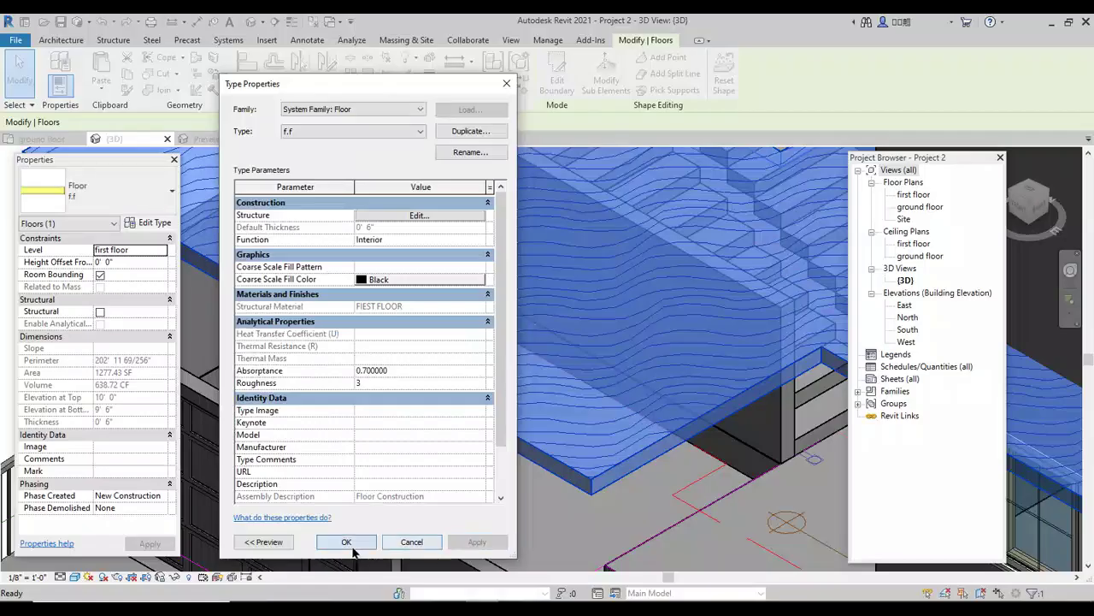
pyautogui.click(347, 542)
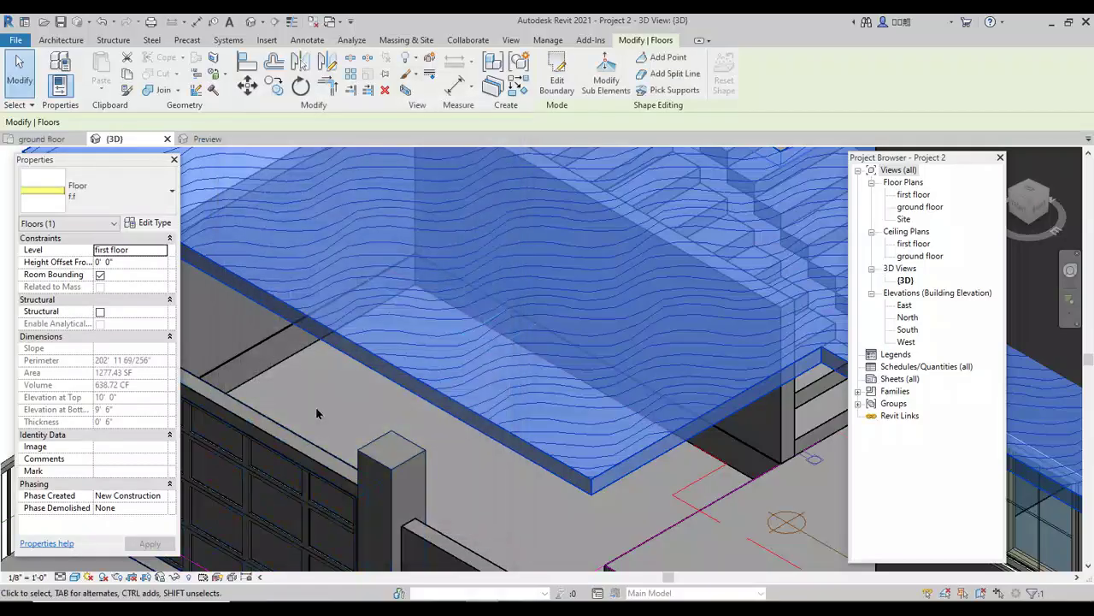
pyautogui.press('Escape')
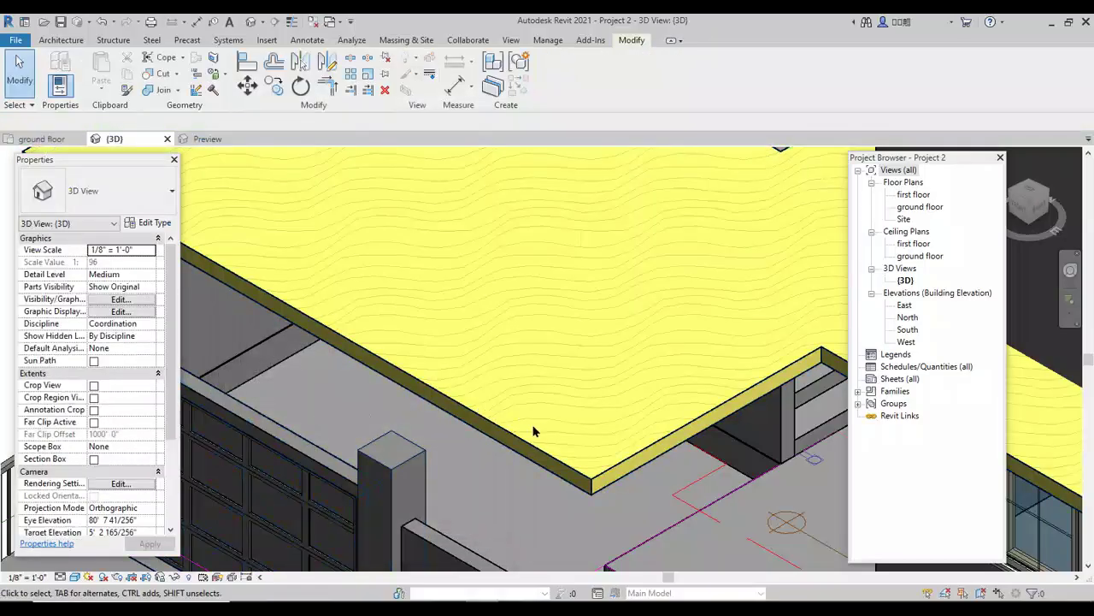
# Step: Inspect the wood pattern on the slab and bring up its Structure layer's FIEST FLOOR material for further editing
pyautogui.scroll(5, 533, 431)
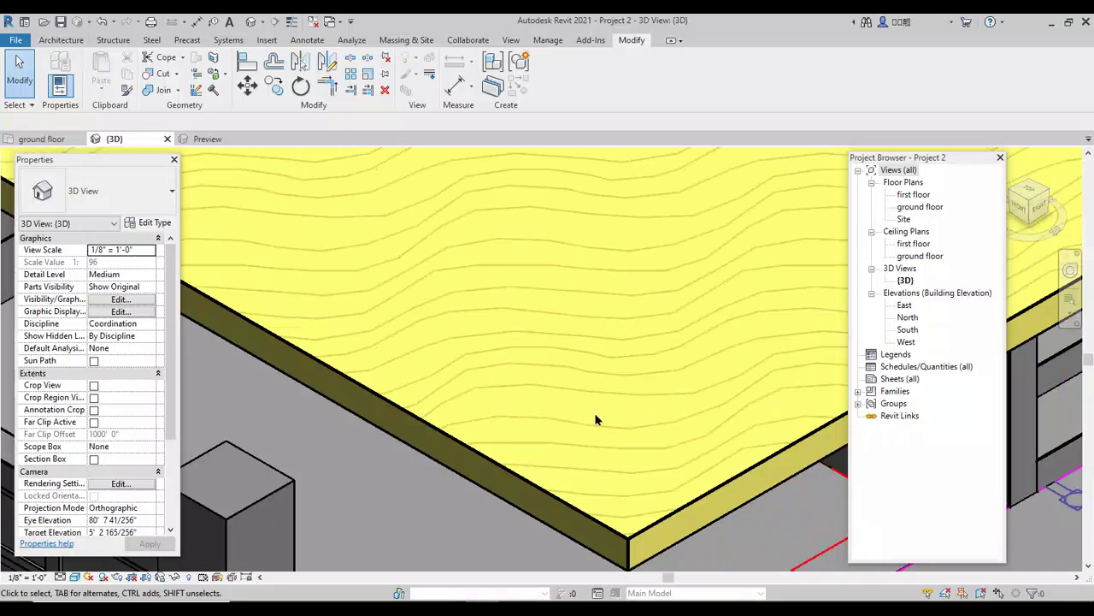
pyautogui.scroll(-3, 596, 419)
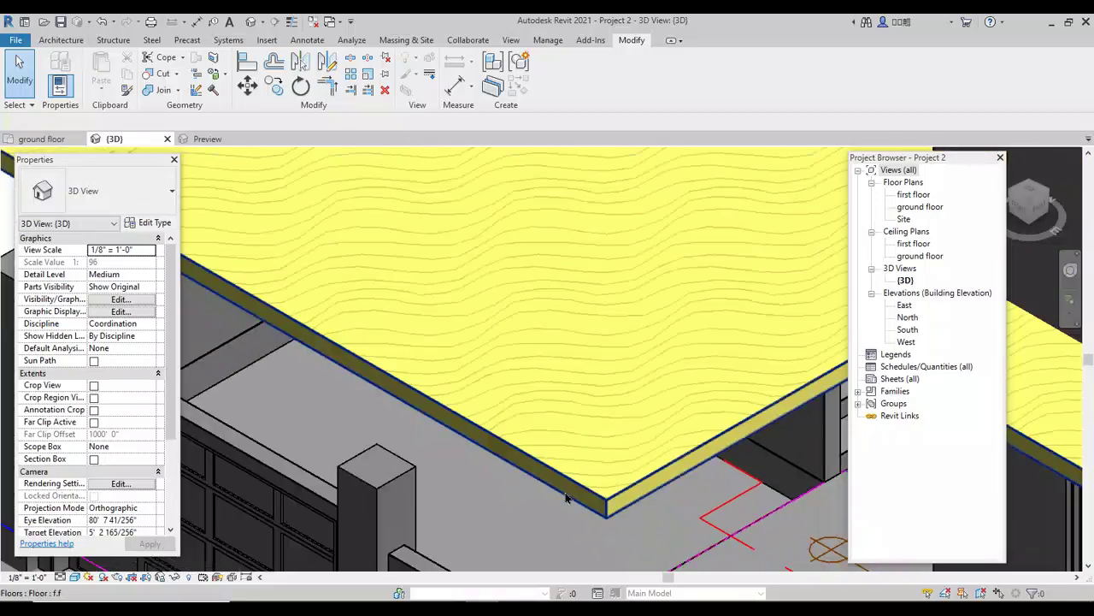
pyautogui.click(566, 500)
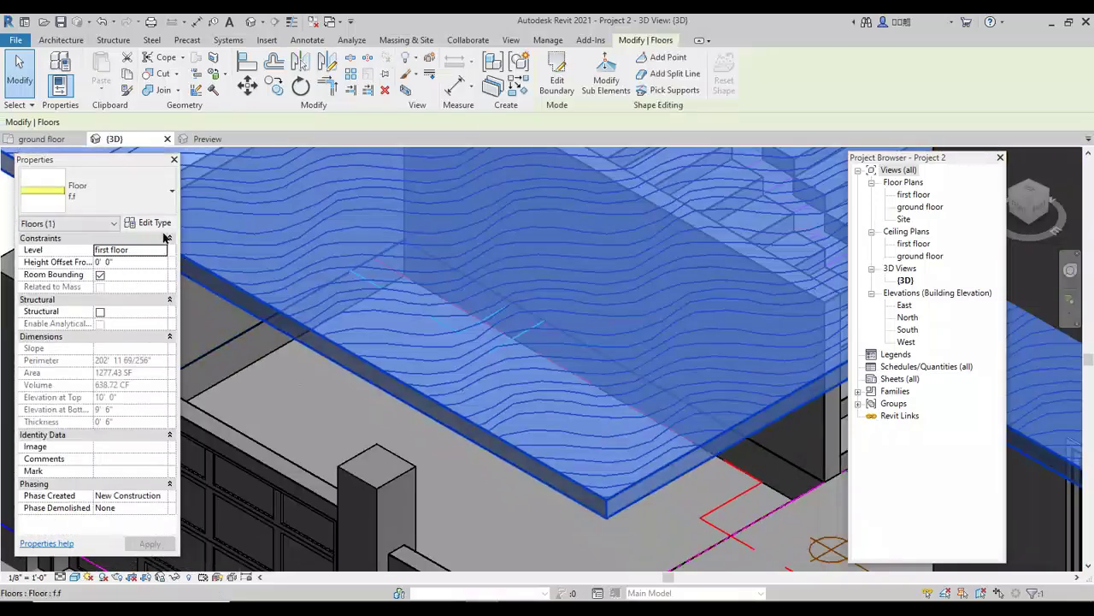
pyautogui.click(160, 228)
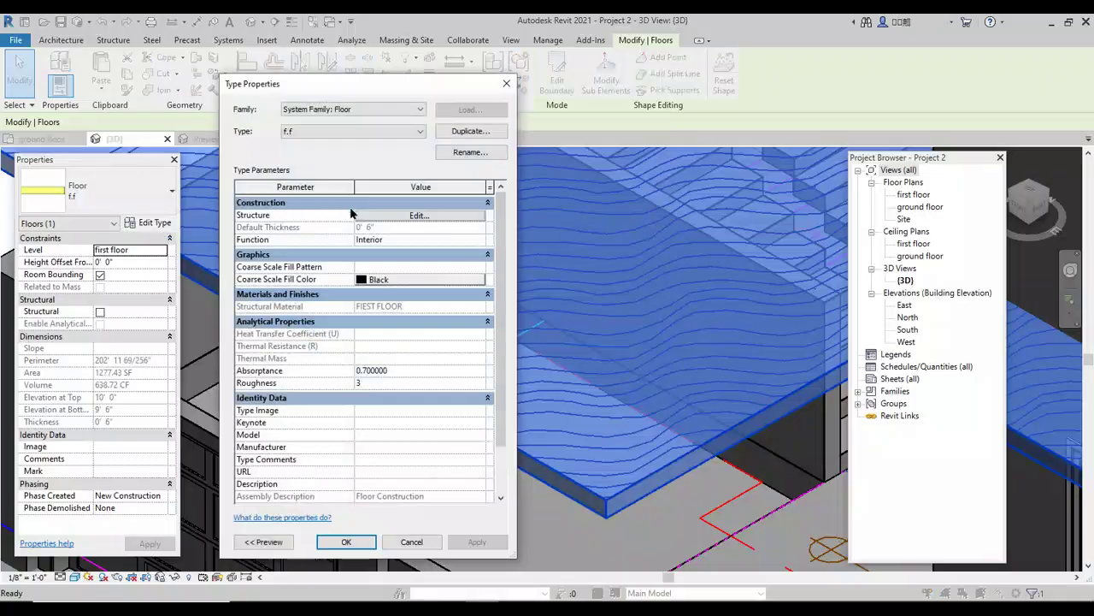
pyautogui.click(417, 215)
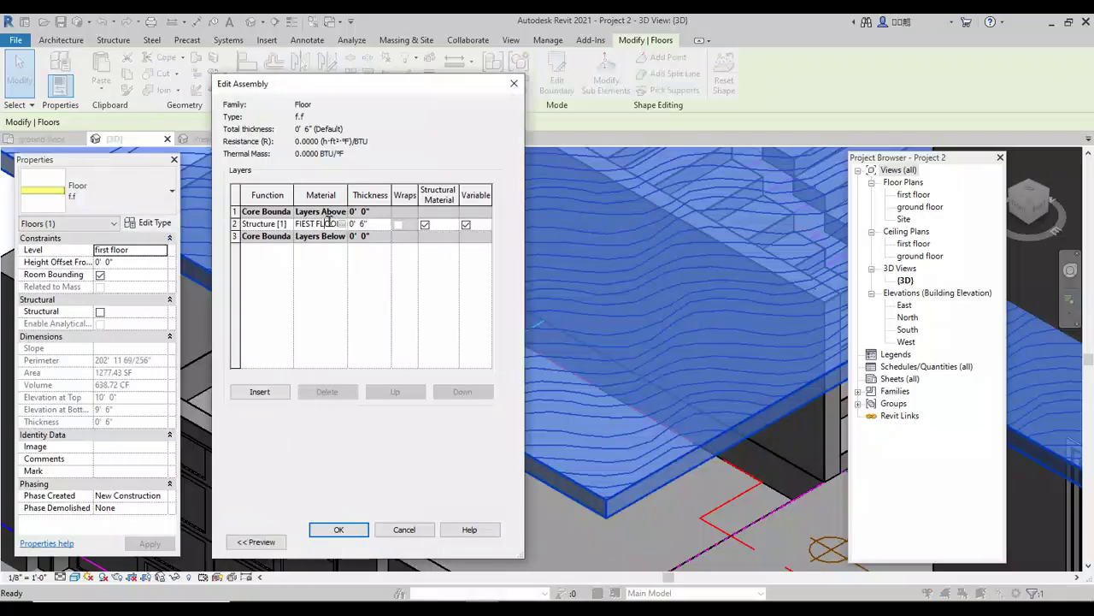
pyautogui.click(342, 224)
pyautogui.click(342, 224)
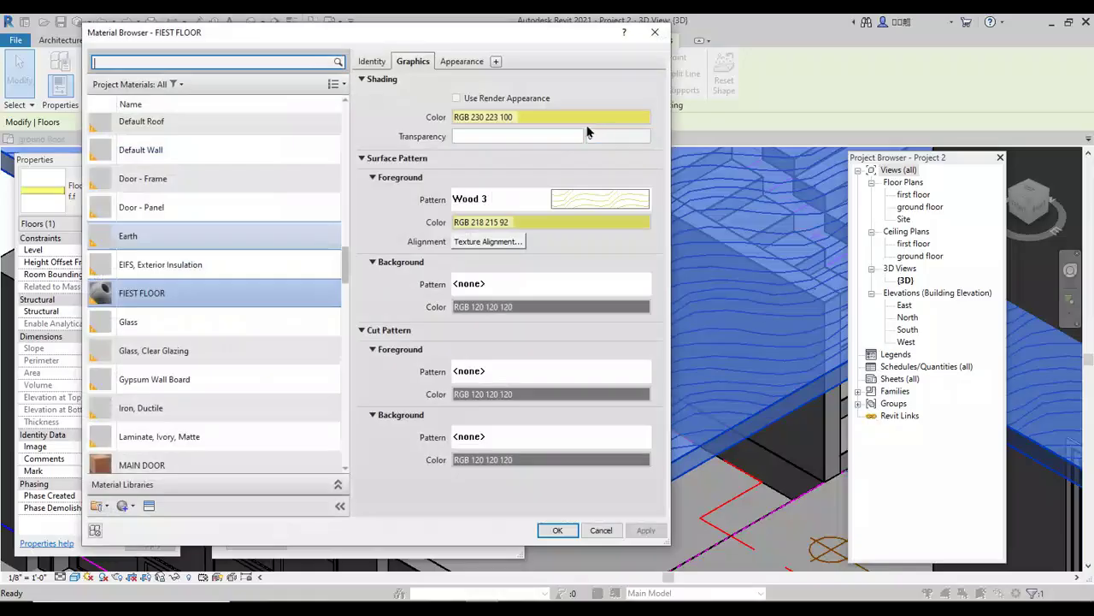
# Step: Set FIEST FLOOR's generic appearance color to RGB 203-196-165
pyautogui.click(467, 63)
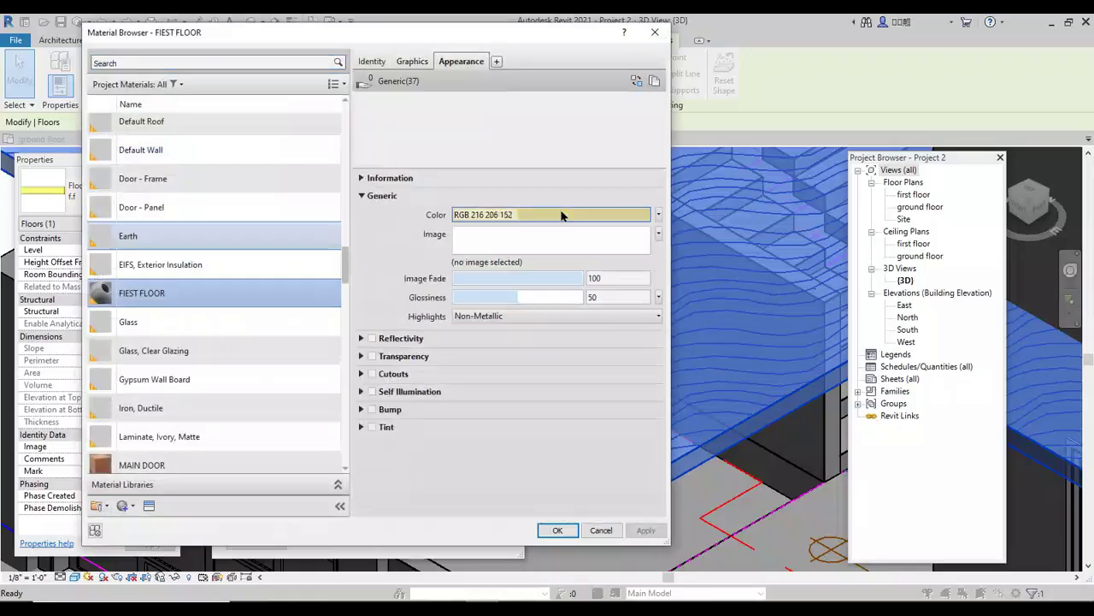
pyautogui.click(562, 215)
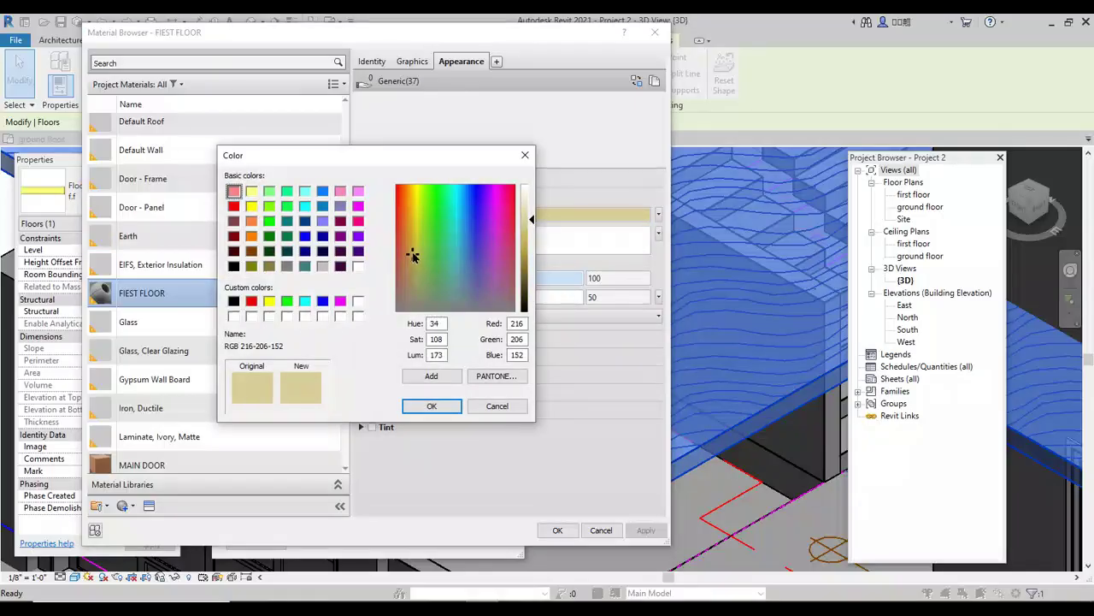
pyautogui.moveTo(412, 252); pyautogui.dragTo(413, 283)
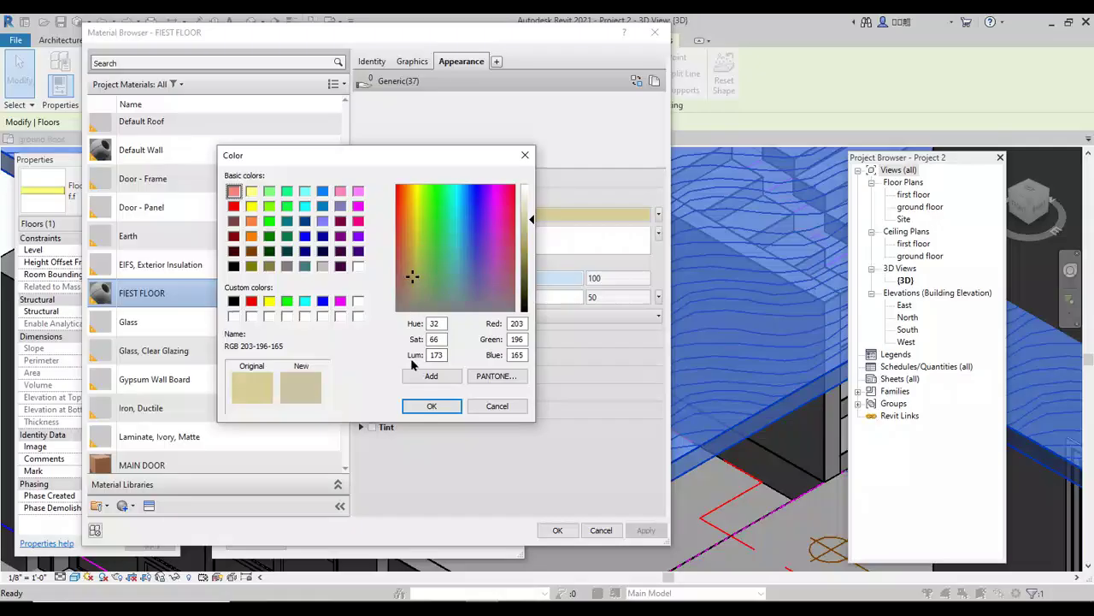
pyautogui.click(431, 406)
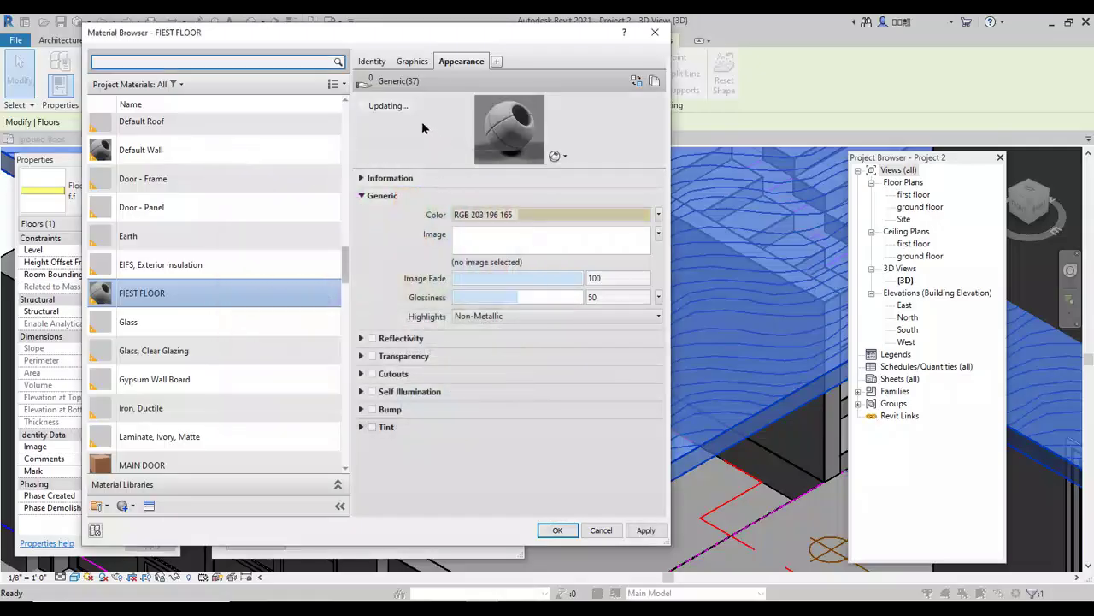
# Step: Set FIEST FLOOR's shading color in its graphics settings to RGB 191-187-138
pyautogui.click(409, 61)
pyautogui.click(514, 118)
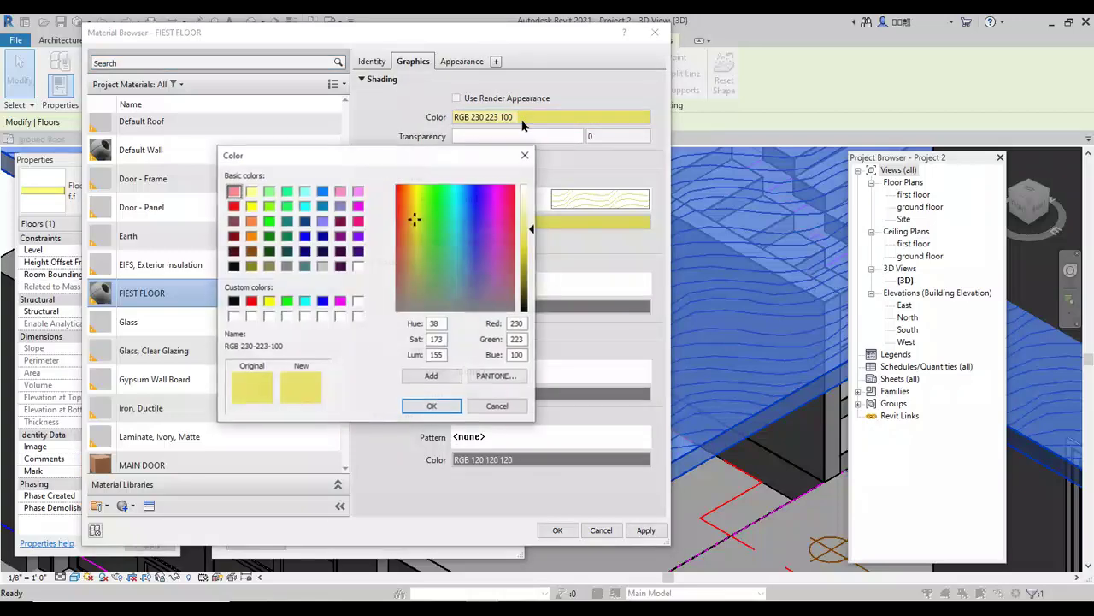
pyautogui.moveTo(414, 219); pyautogui.dragTo(416, 281)
pyautogui.click(432, 405)
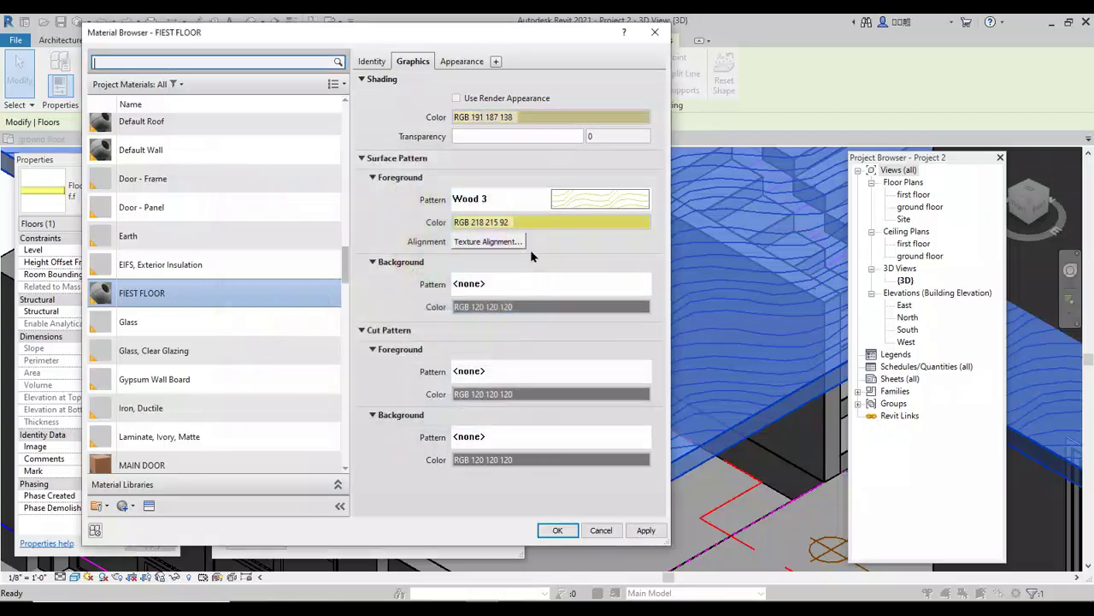
# Step: Set the color of FIEST FLOOR's Wood 3 surface foreground pattern to RGB 184-171-126
pyautogui.click(505, 221)
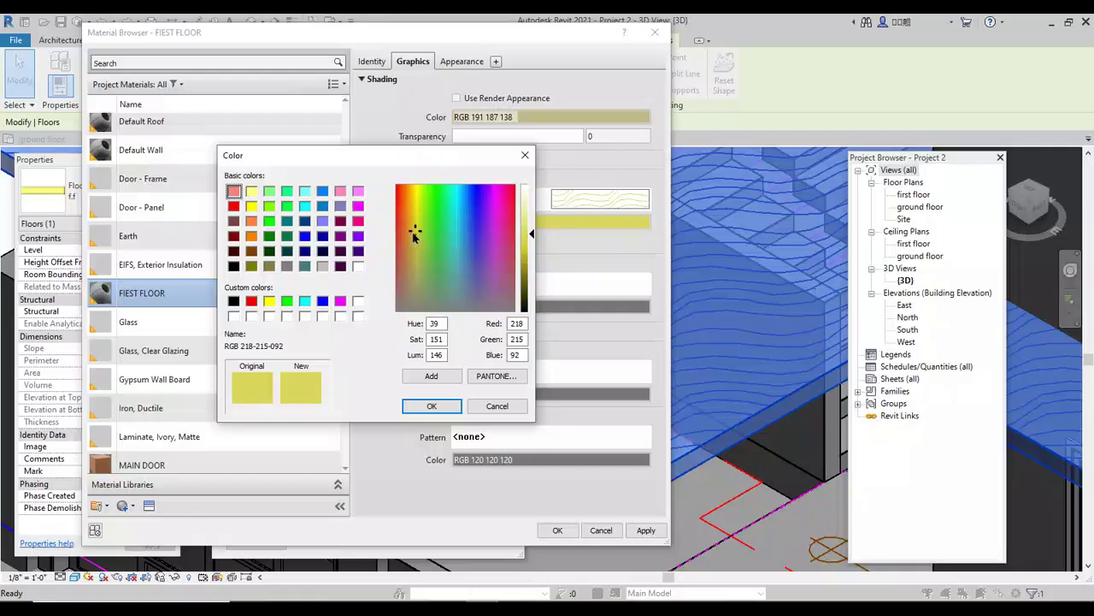
pyautogui.moveTo(413, 233); pyautogui.dragTo(416, 272)
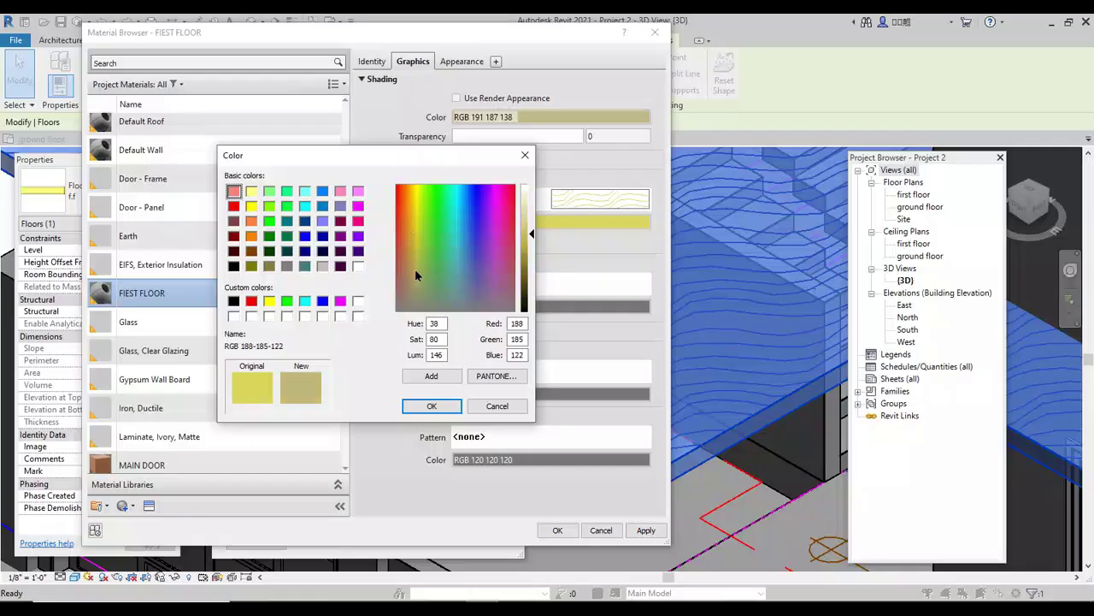
pyautogui.click(432, 406)
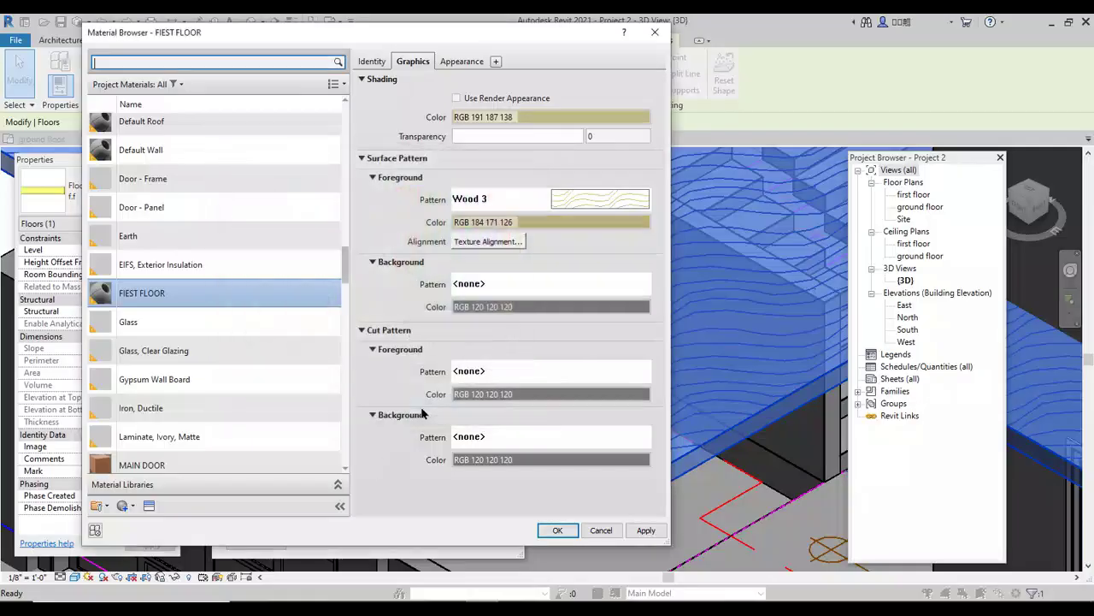
# Step: Apply the FIEST FLOOR material changes, confirm the floor type's structure and properties, and deselect the slab
pyautogui.click(646, 530)
pyautogui.click(558, 530)
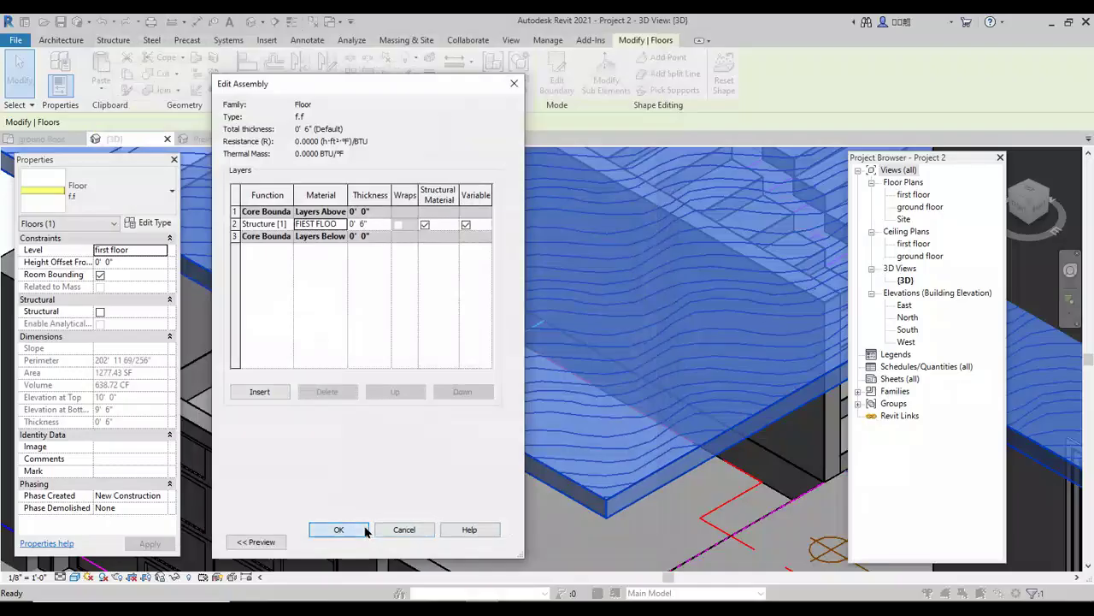
pyautogui.click(338, 529)
pyautogui.click(347, 542)
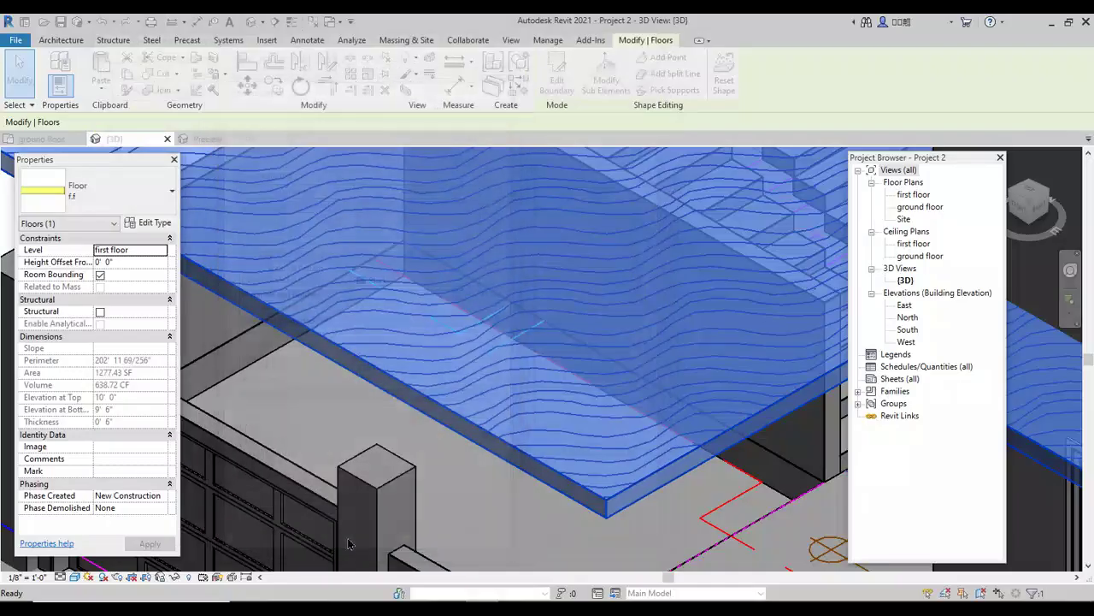
pyautogui.press('Escape')
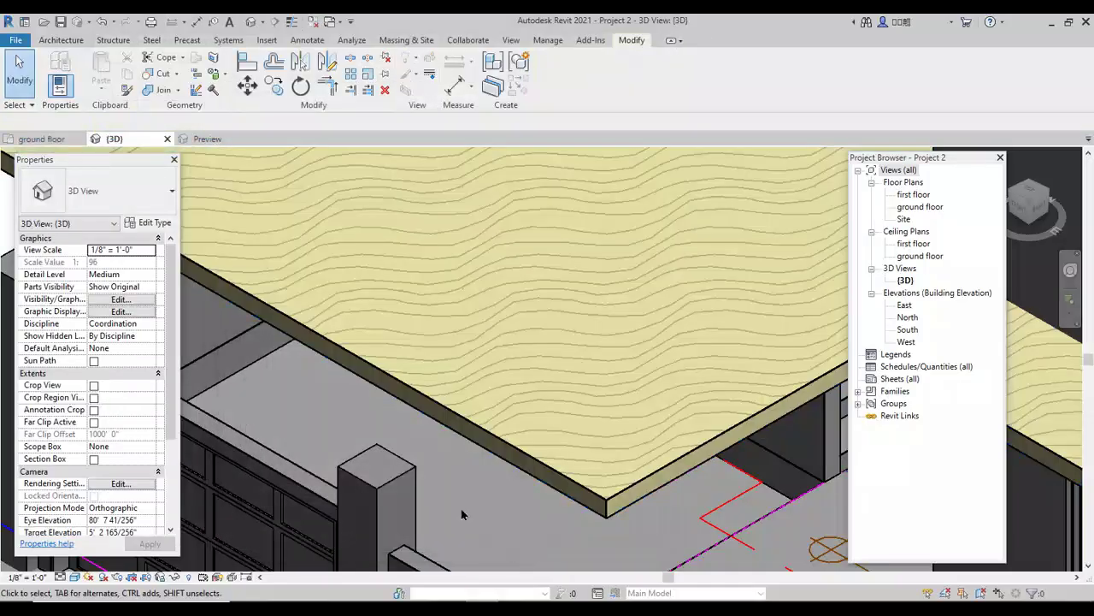
# Step: Examine the recolored wood pattern on the first-floor slab up close and against the house's exterior and boundary walls
pyautogui.scroll(-2, 469, 467)
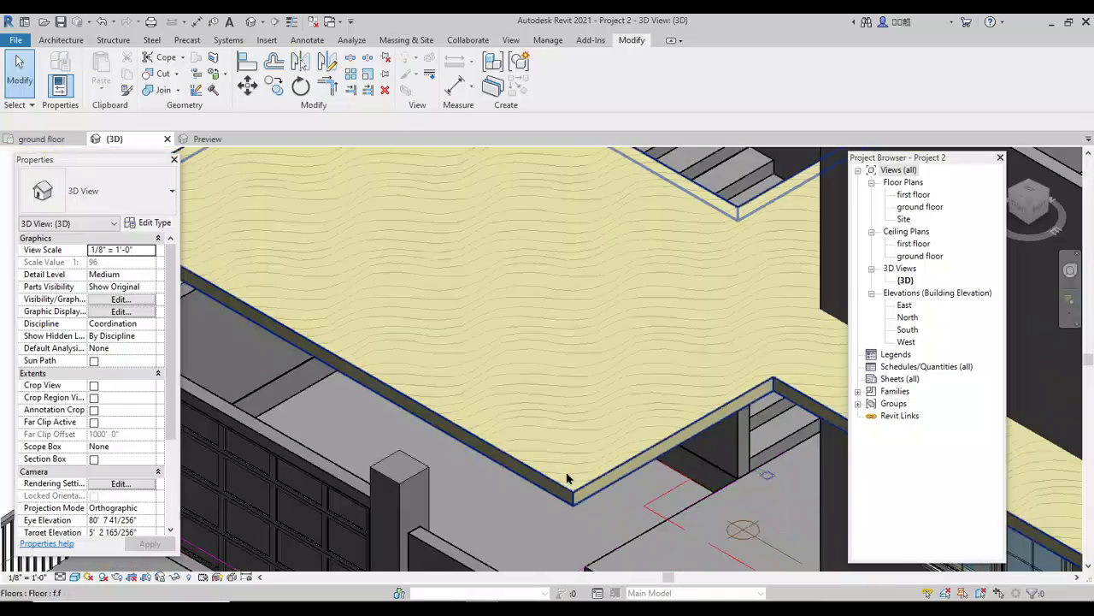
pyautogui.scroll(4, 589, 469)
pyautogui.scroll(-3, 589, 475)
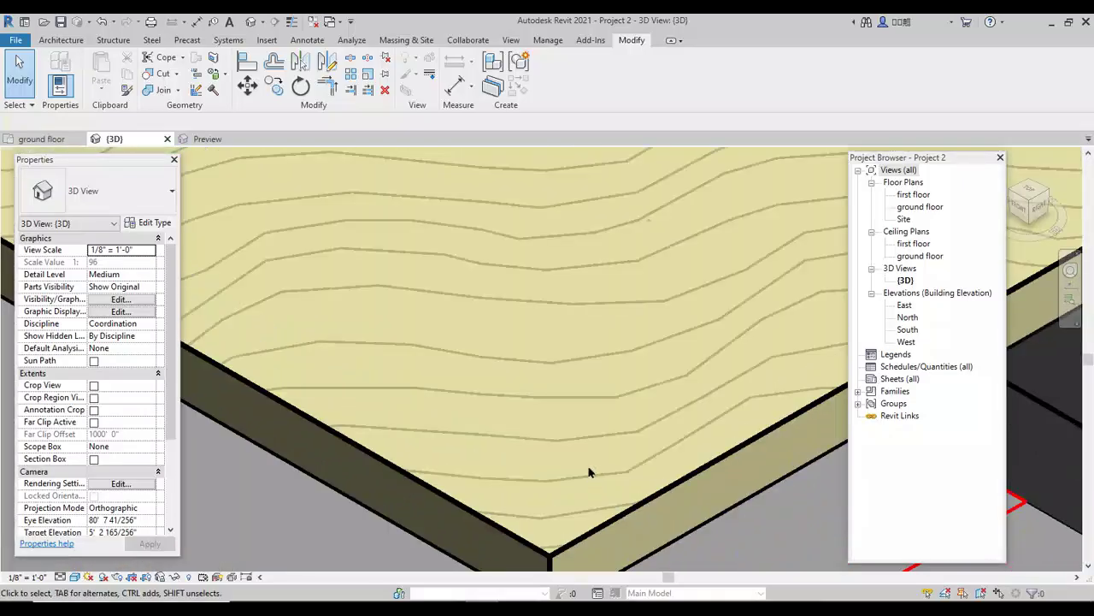
pyautogui.scroll(3, 578, 396)
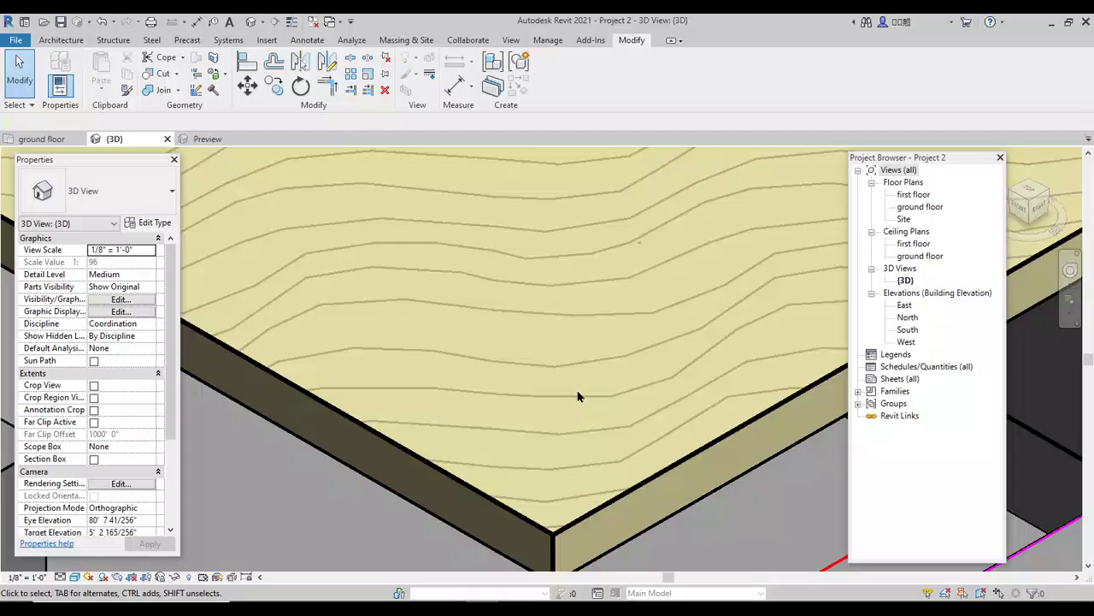
pyautogui.scroll(-1, 564, 354)
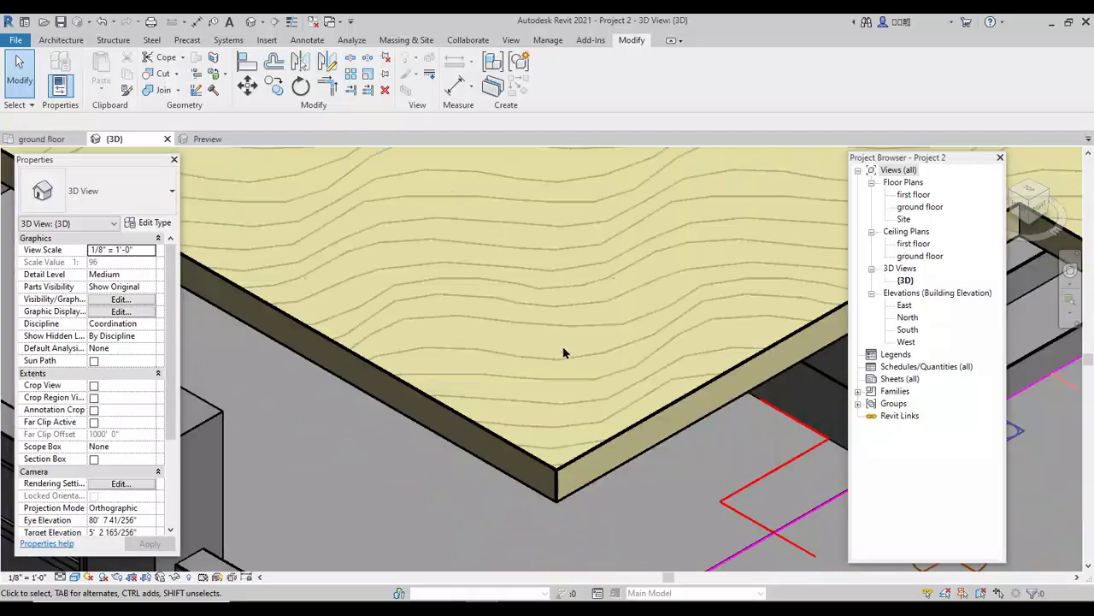
pyautogui.scroll(-6, 562, 353)
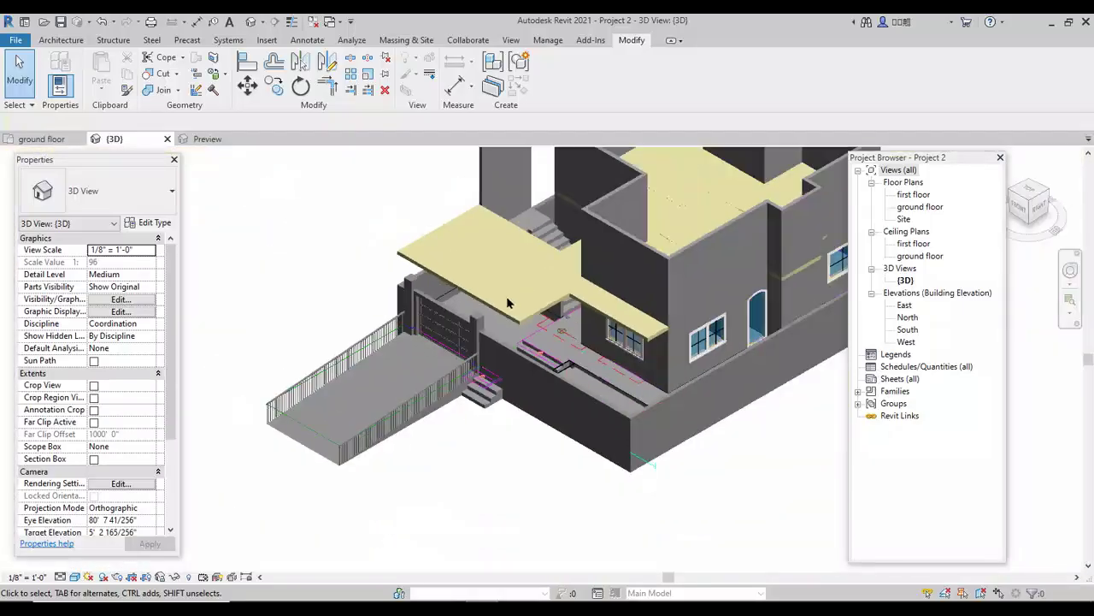
pyautogui.scroll(2, 676, 359)
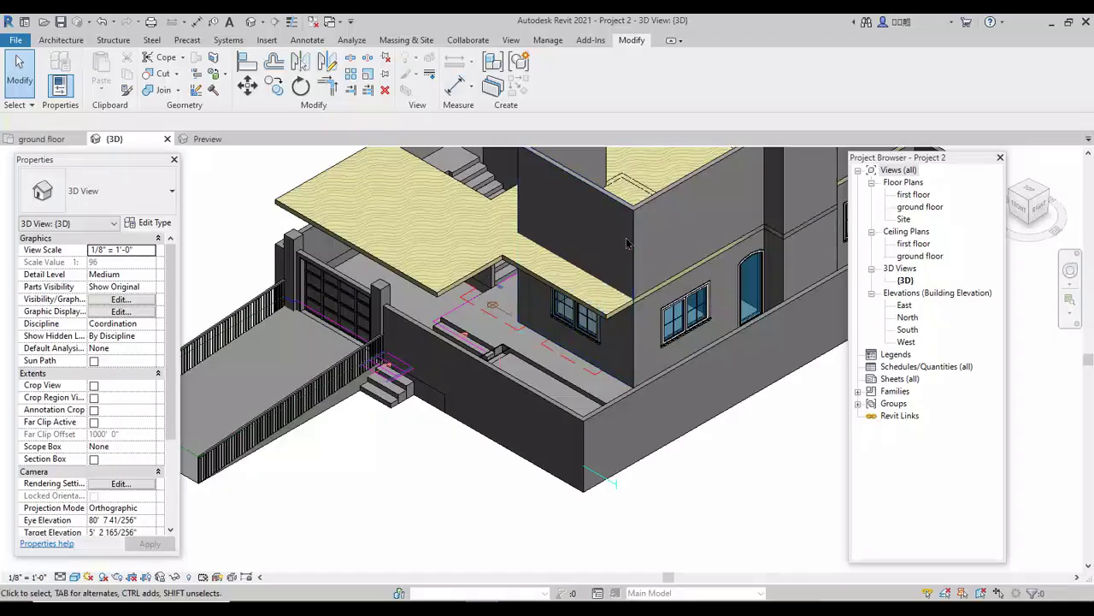
pyautogui.scroll(2, 662, 288)
pyautogui.scroll(1, 662, 288)
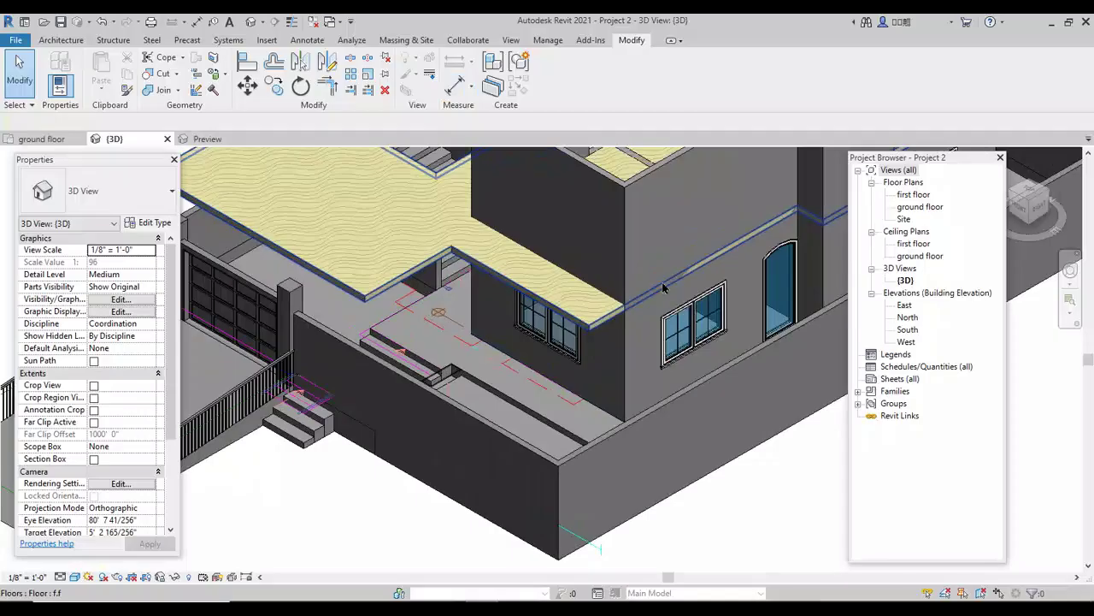
pyautogui.scroll(1, 665, 288)
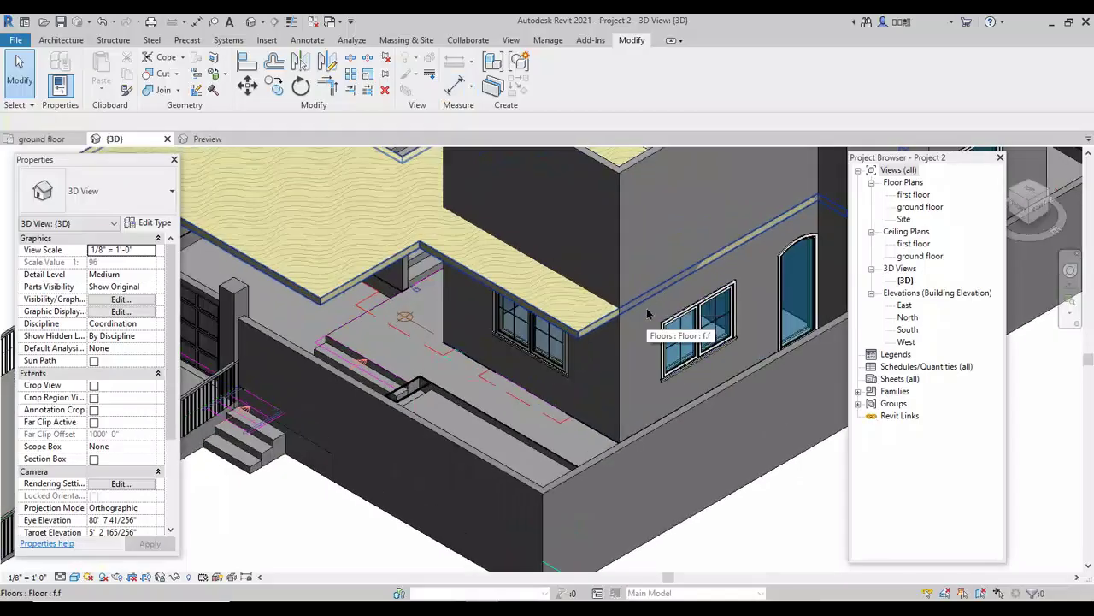
pyautogui.scroll(-1, 626, 360)
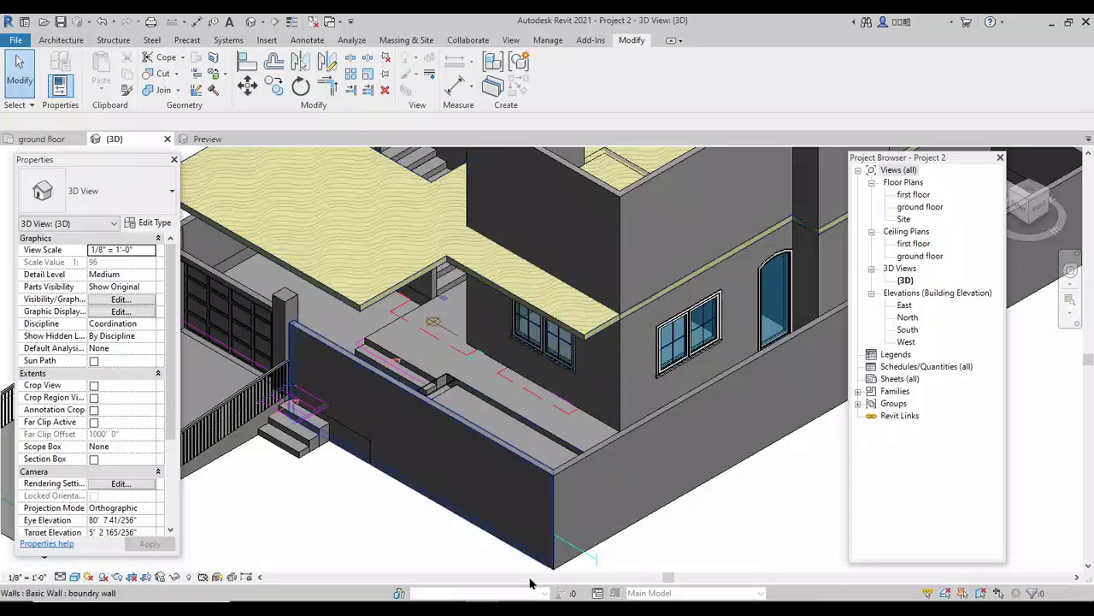
# Step: Switch to Chrome and search Google for "image color picker"
pyautogui.moveTo(578, 600)
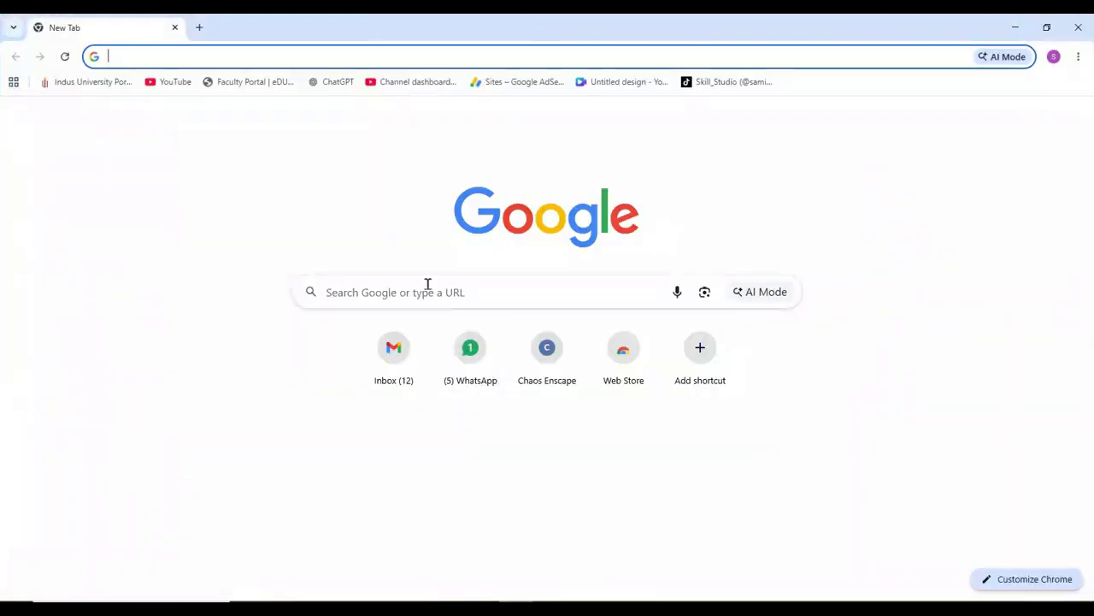
pyautogui.click(236, 56)
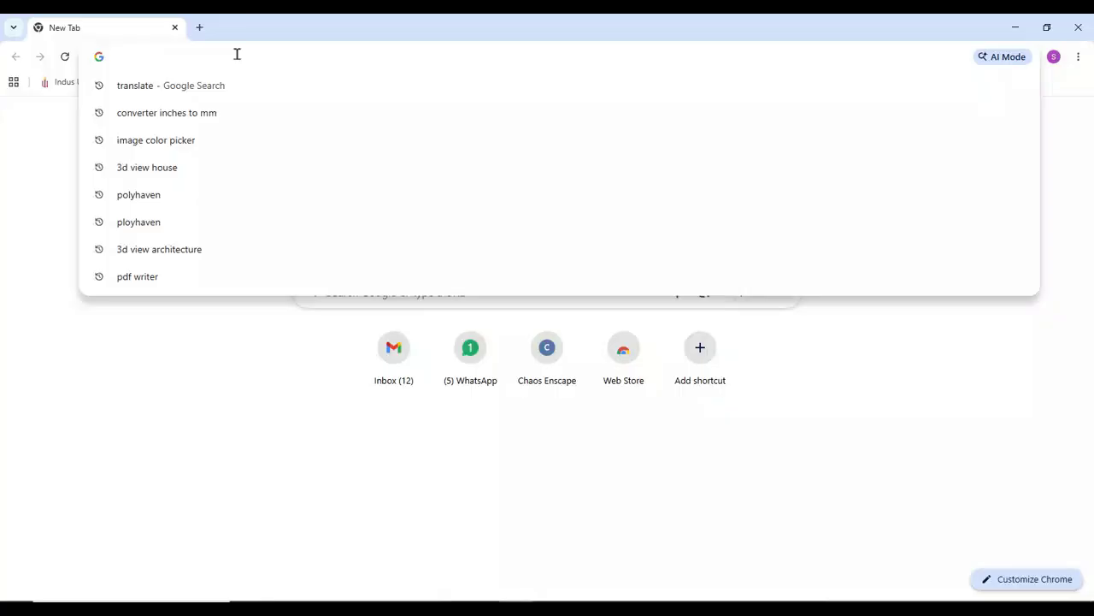
pyautogui.write('IMAGE')
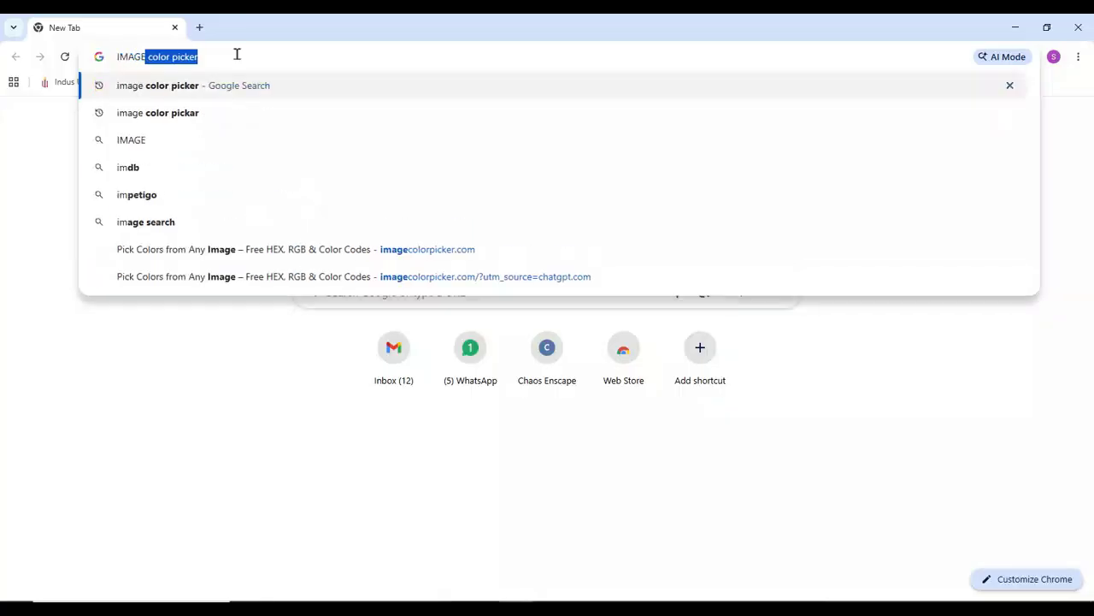
pyautogui.write(' COLO')
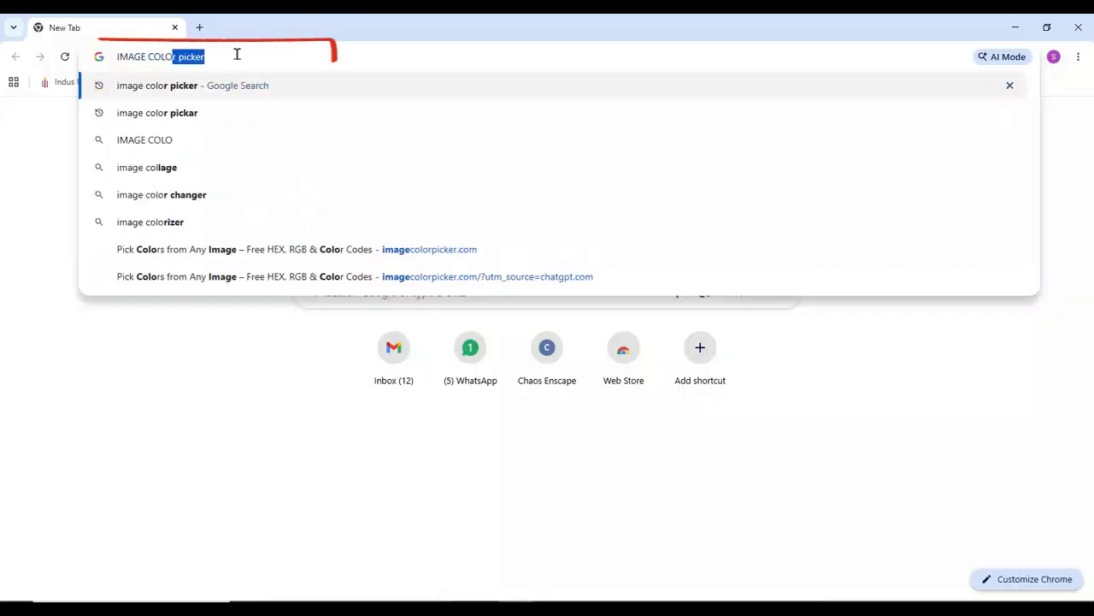
pyautogui.write('R PI')
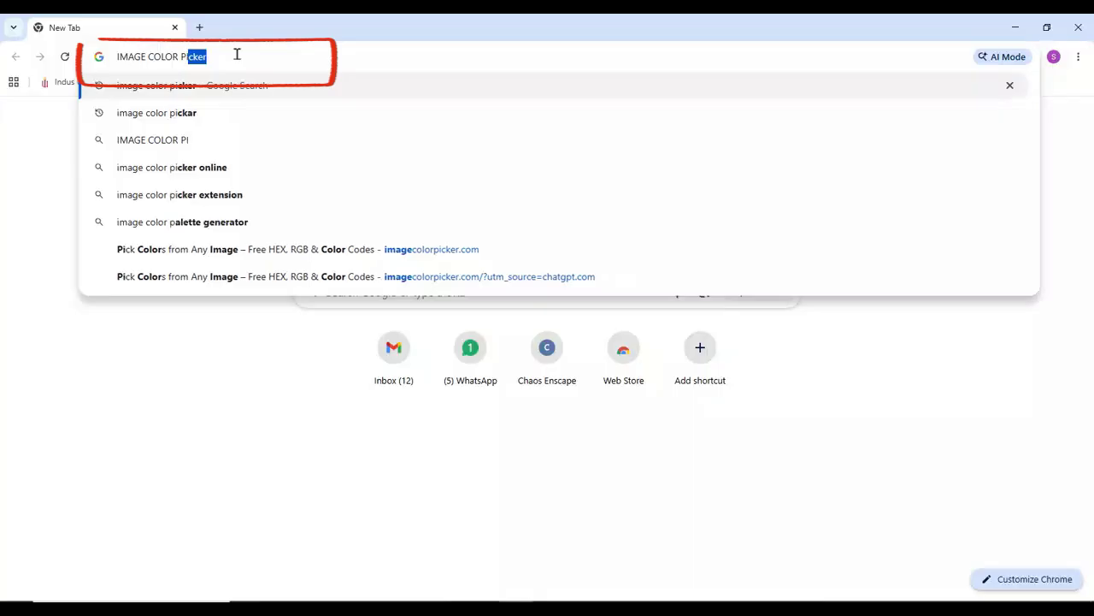
pyautogui.write('CKAR')
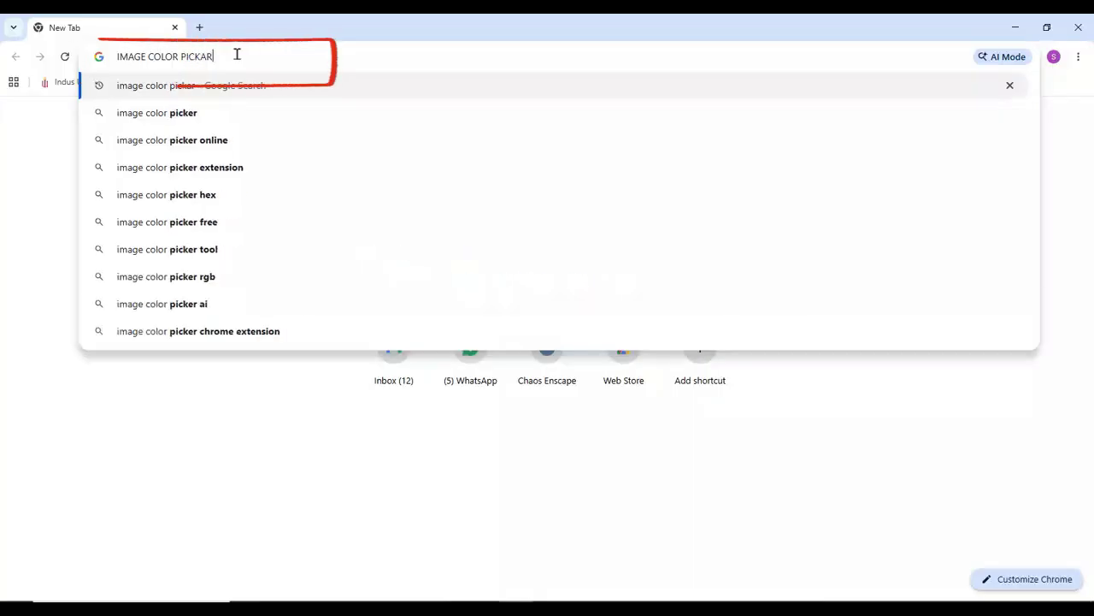
pyautogui.click(208, 113)
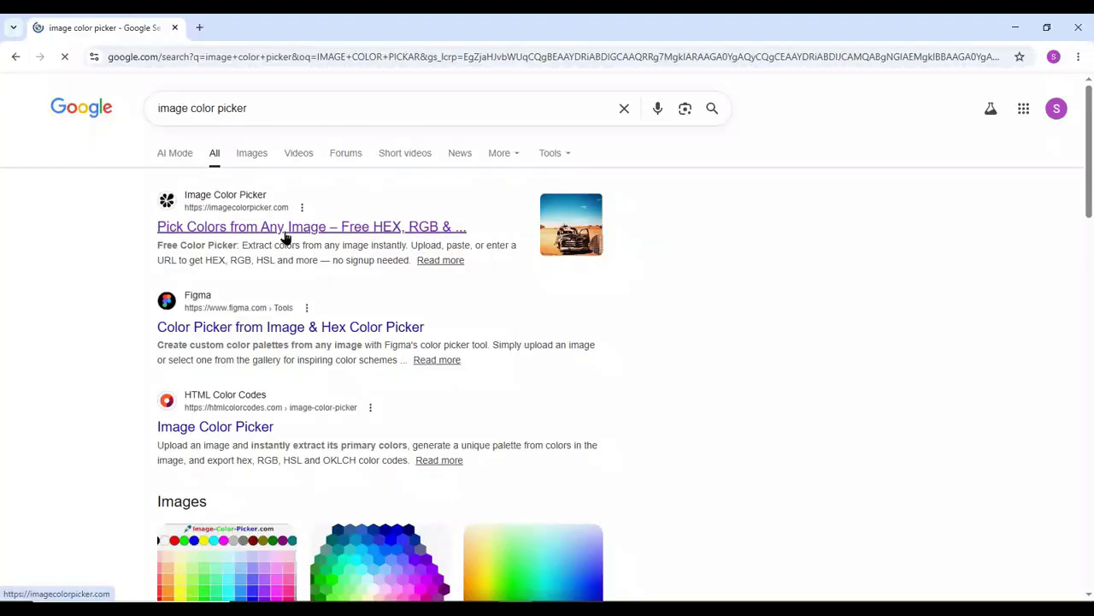
# Step: Open the imagecolorpicker.com site from the search results and look over its color extraction tool
pyautogui.click(286, 237)
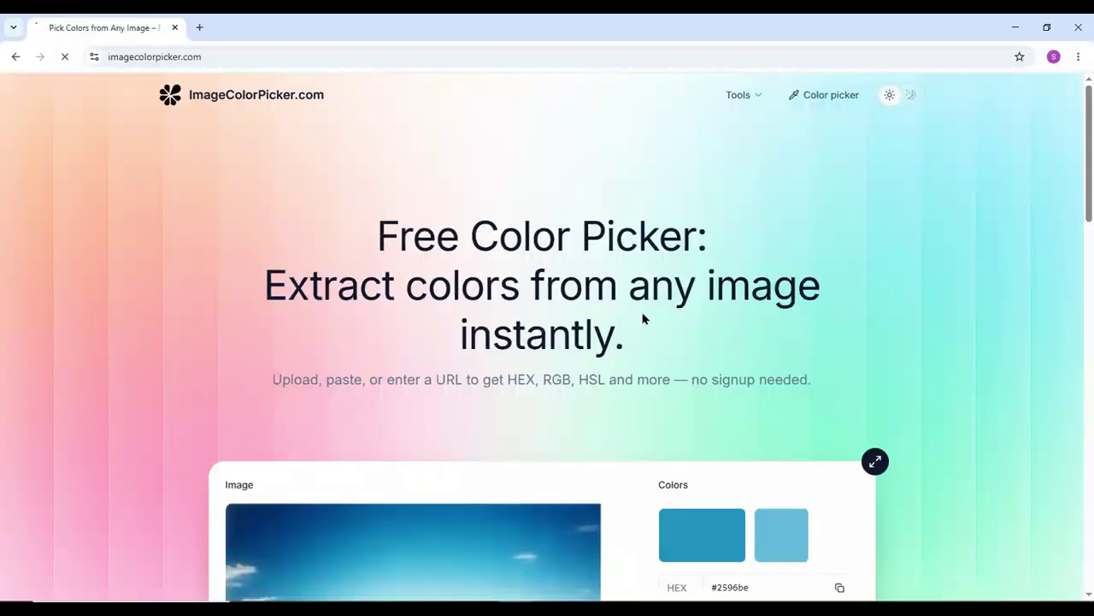
pyautogui.scroll(-4, 643, 319)
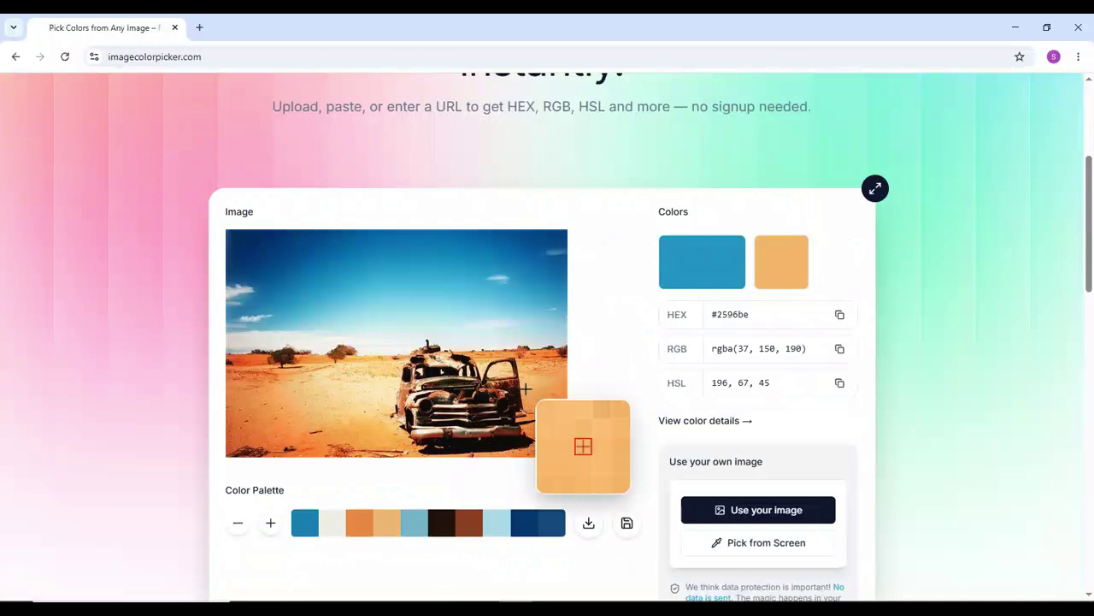
pyautogui.scroll(2, 524, 388)
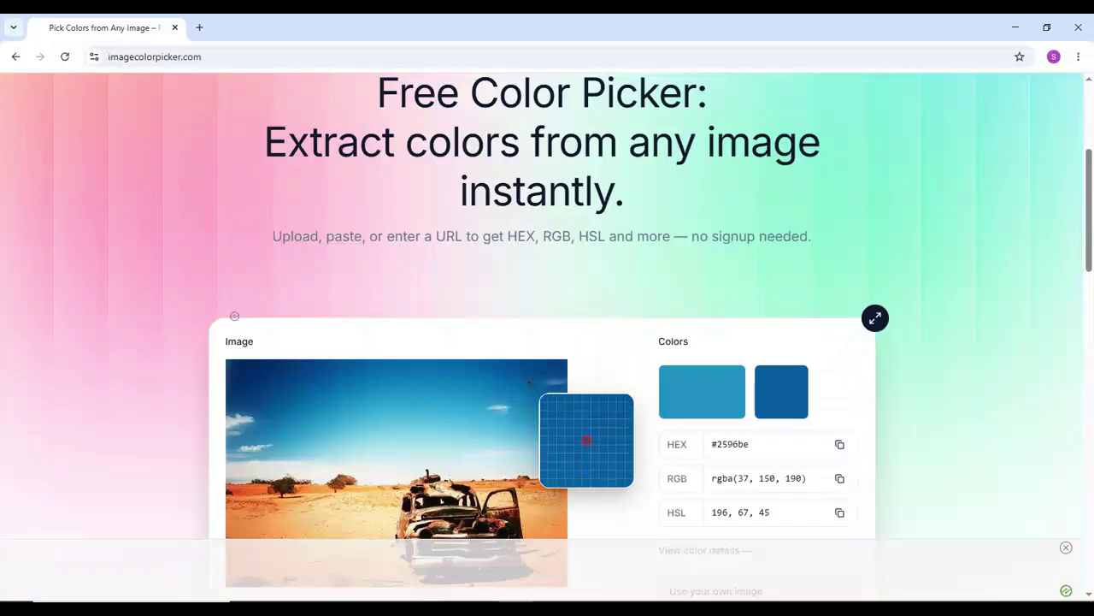
pyautogui.moveTo(1091, 258); pyautogui.dragTo(1084, 334)
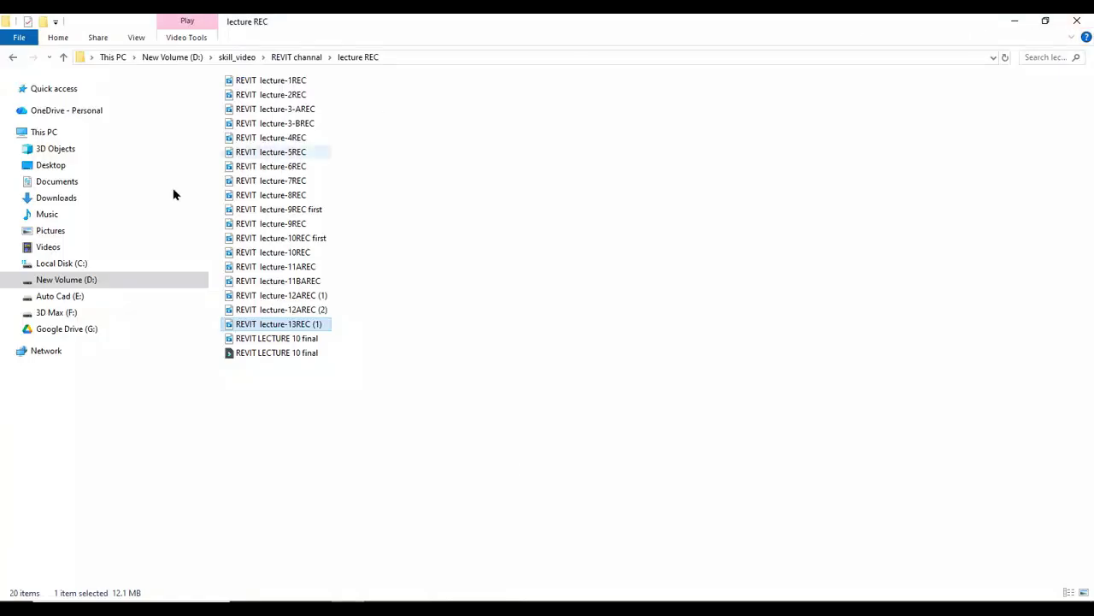
# Step: In File Explorer, open the folder named New folder inside Downloads to reach the reference images
pyautogui.click(82, 202)
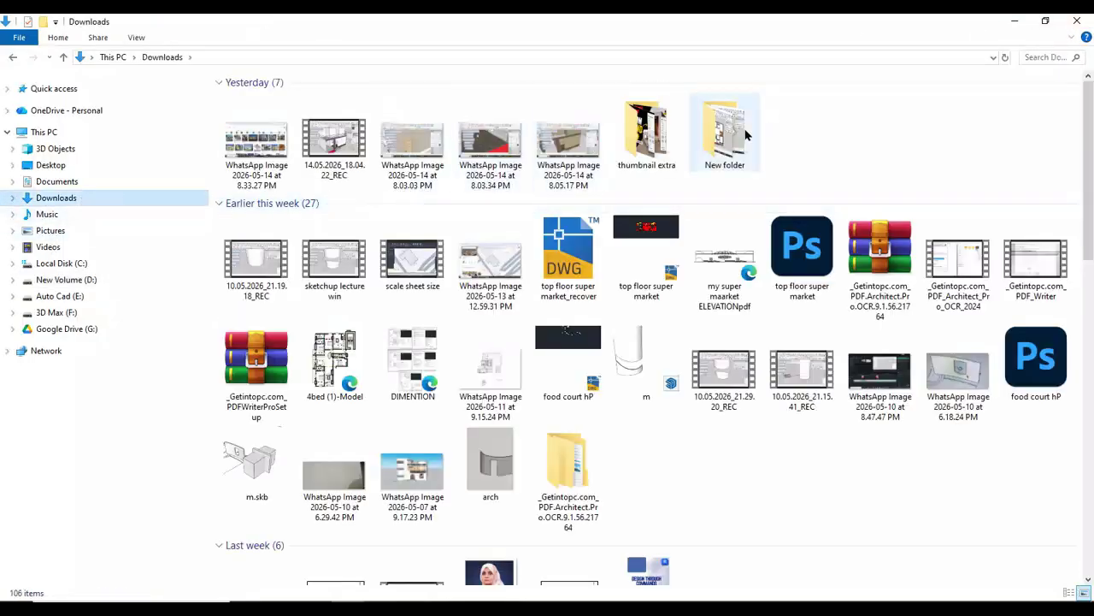
pyautogui.moveTo(695, 167)
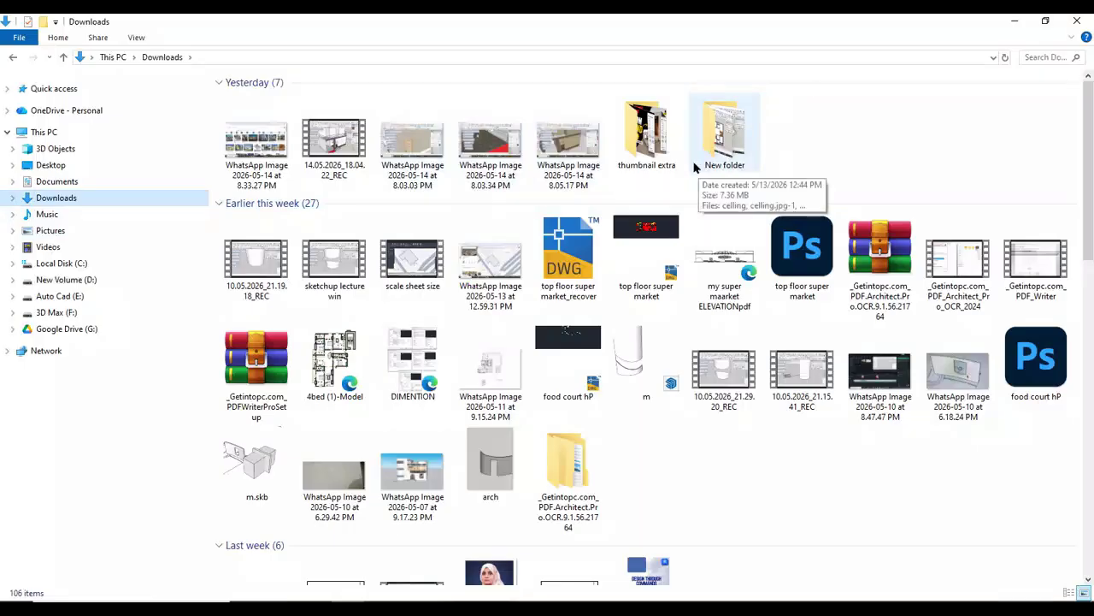
pyautogui.click(705, 168)
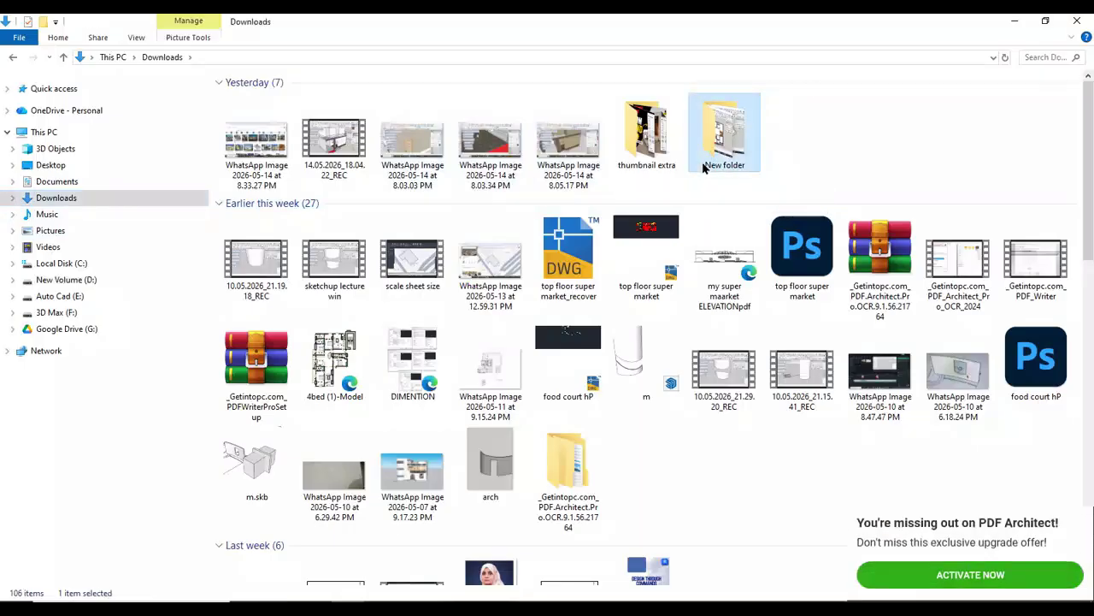
pyautogui.doubleClick(704, 167)
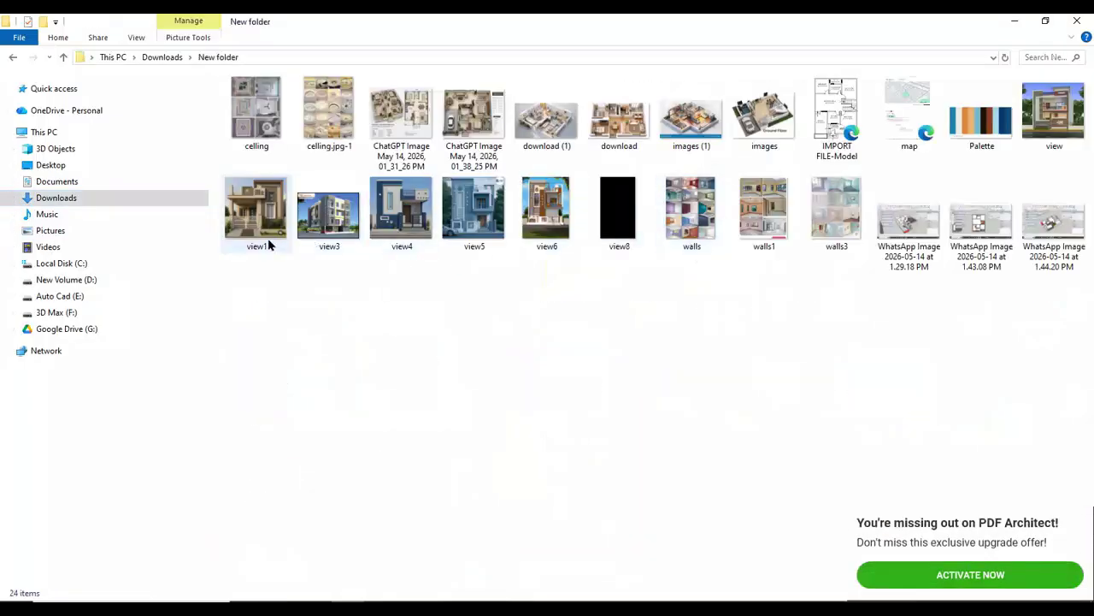
# Step: Look through the house reference images view1, view3 and view4 in a maximized photo viewer, and close it
pyautogui.click(267, 244)
pyautogui.doubleClick(266, 239)
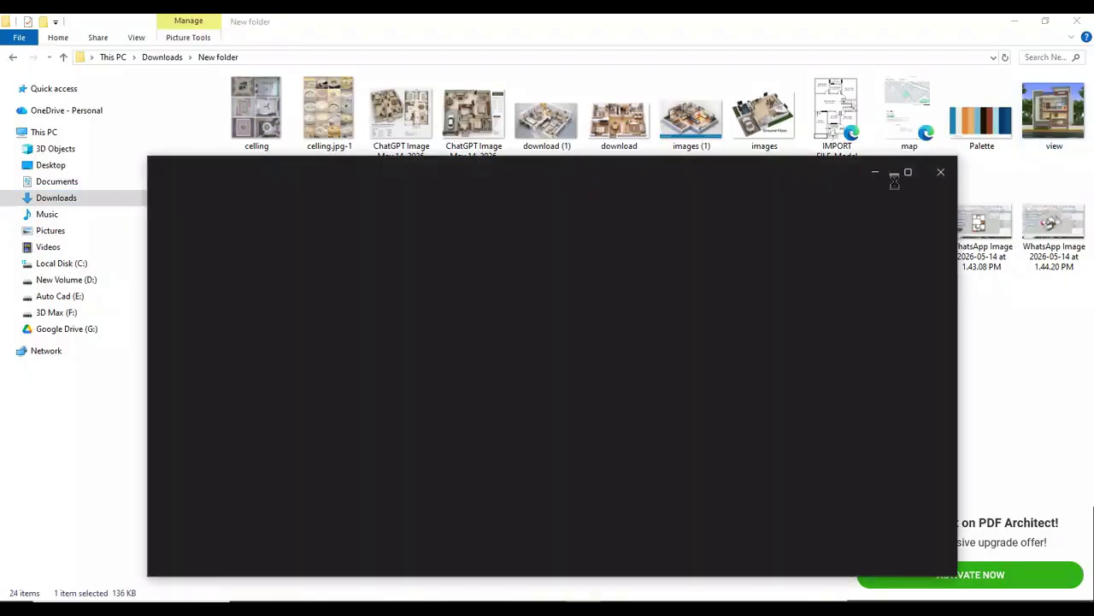
pyautogui.click(909, 173)
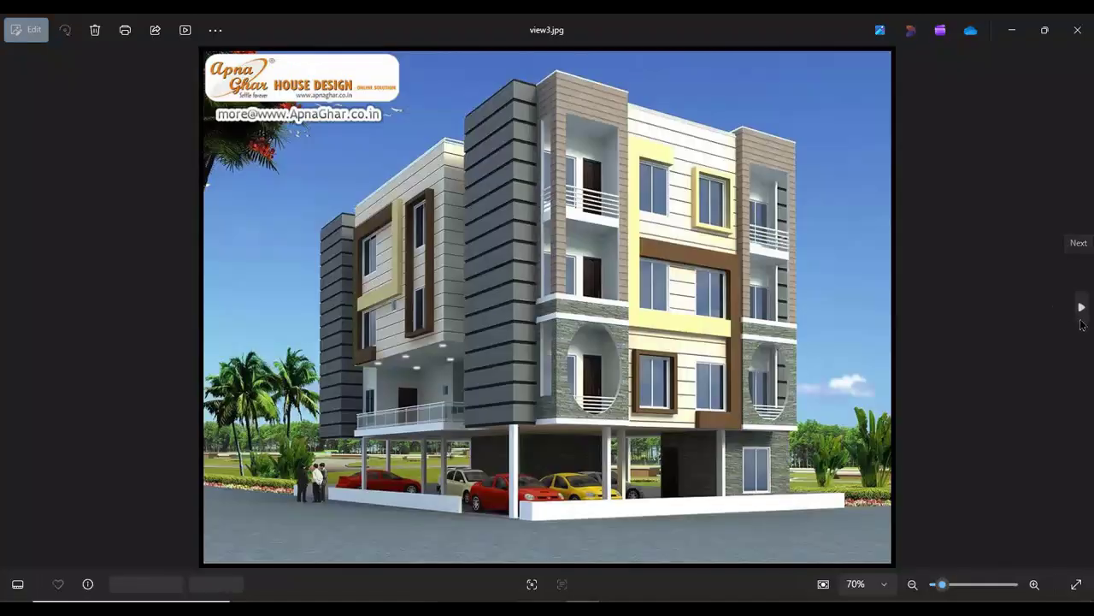
pyautogui.click(1081, 323)
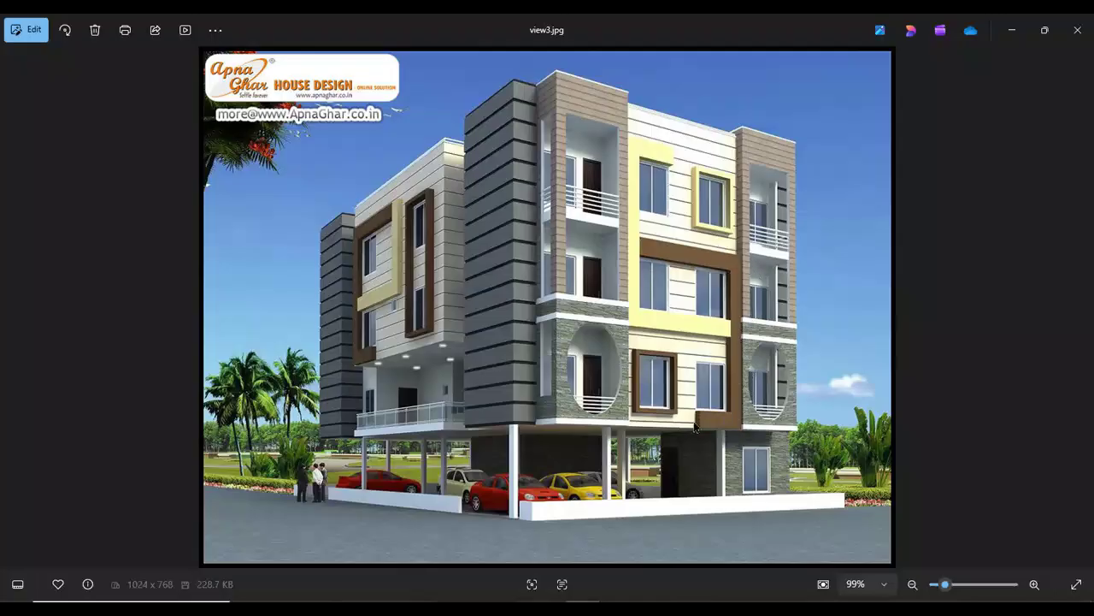
pyautogui.click(1089, 320)
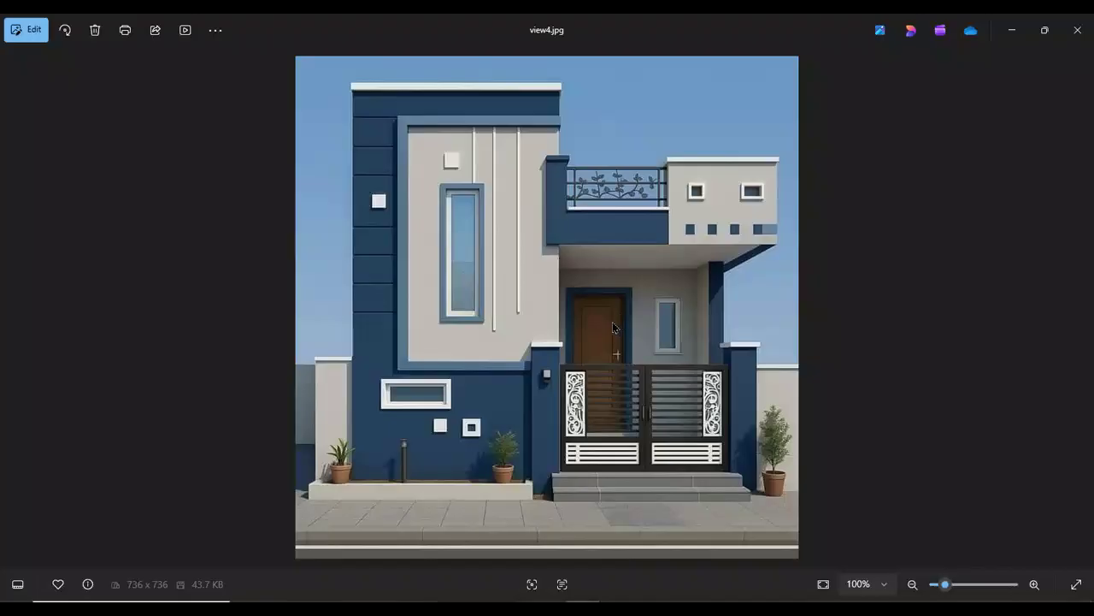
pyautogui.click(1076, 45)
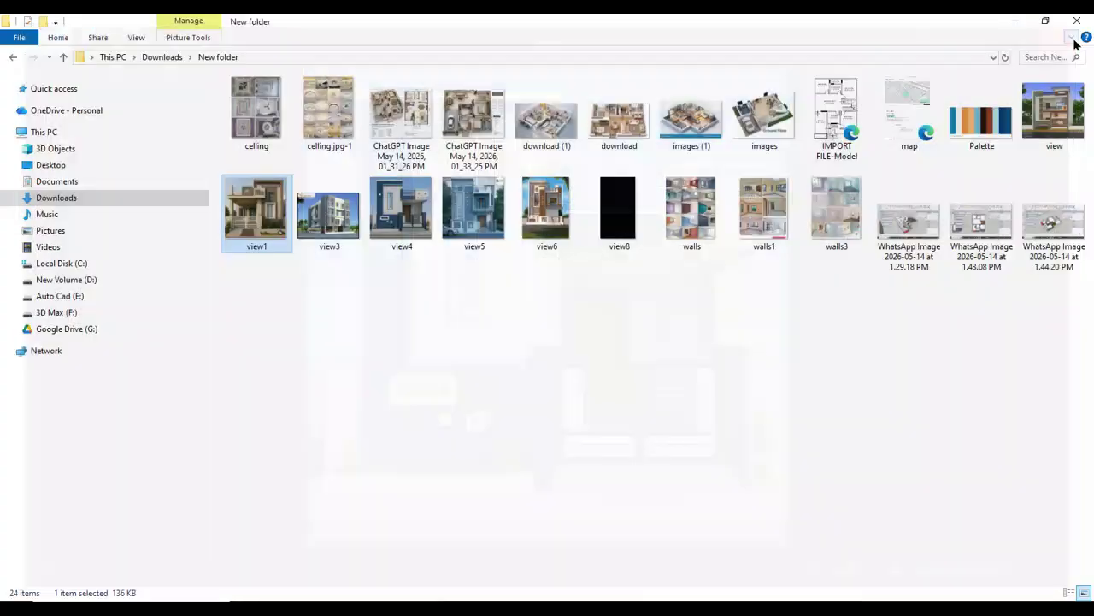
# Step: Switch back to imagecolorpicker.com in Chrome, dismiss the ad, and bring up the site's image selection dialog
pyautogui.click(516, 597)
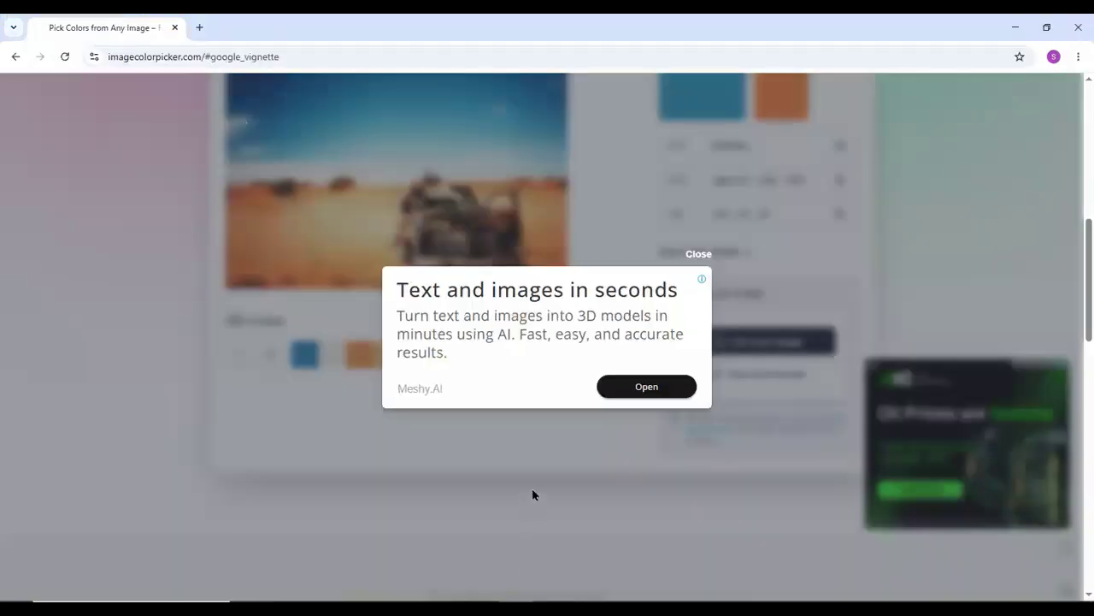
pyautogui.click(698, 254)
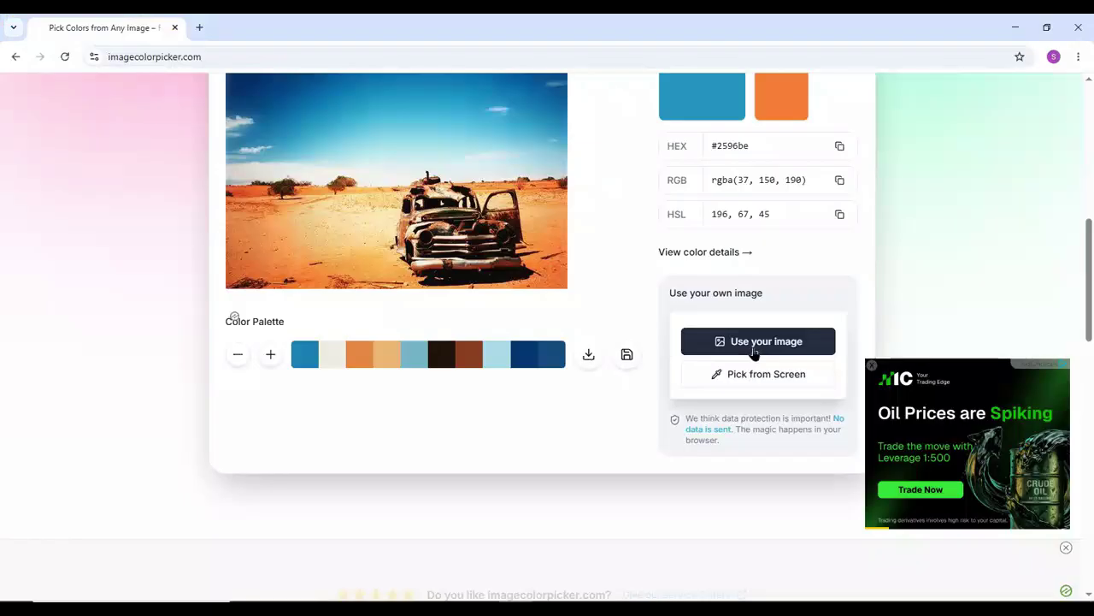
pyautogui.moveTo(648, 334)
pyautogui.mouseDown()
pyautogui.moveTo(761, 335)
pyautogui.moveTo(881, 400)
pyautogui.moveTo(676, 400)
pyautogui.moveTo(630, 338)
pyautogui.mouseUp()
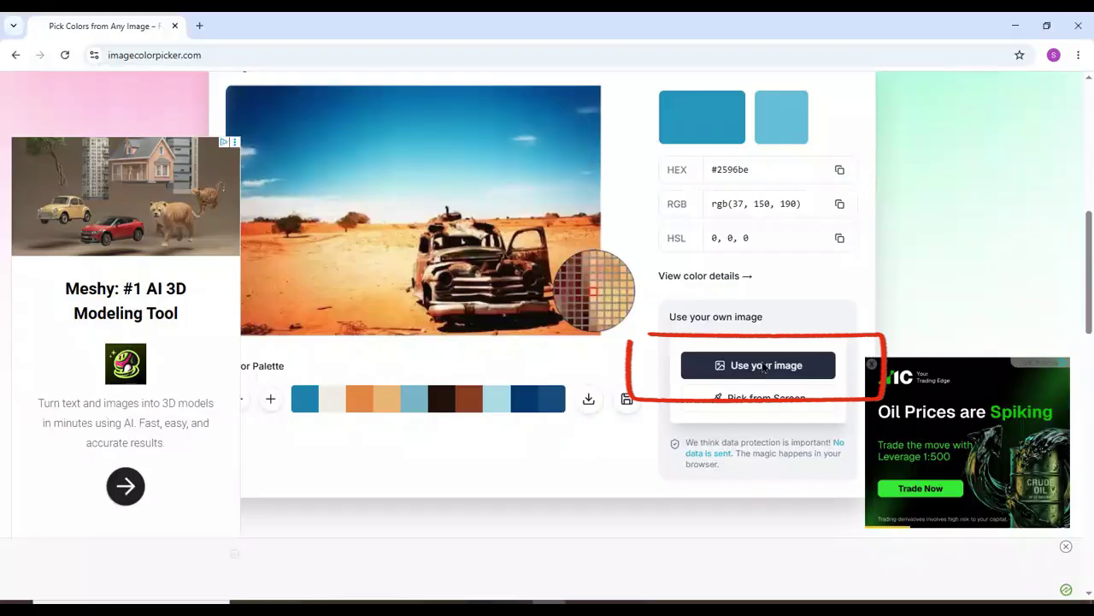
pyautogui.click(764, 366)
pyautogui.moveTo(577, 296)
pyautogui.mouseDown()
pyautogui.moveTo(548, 291)
pyautogui.moveTo(603, 376)
pyautogui.moveTo(511, 310)
pyautogui.mouseUp()
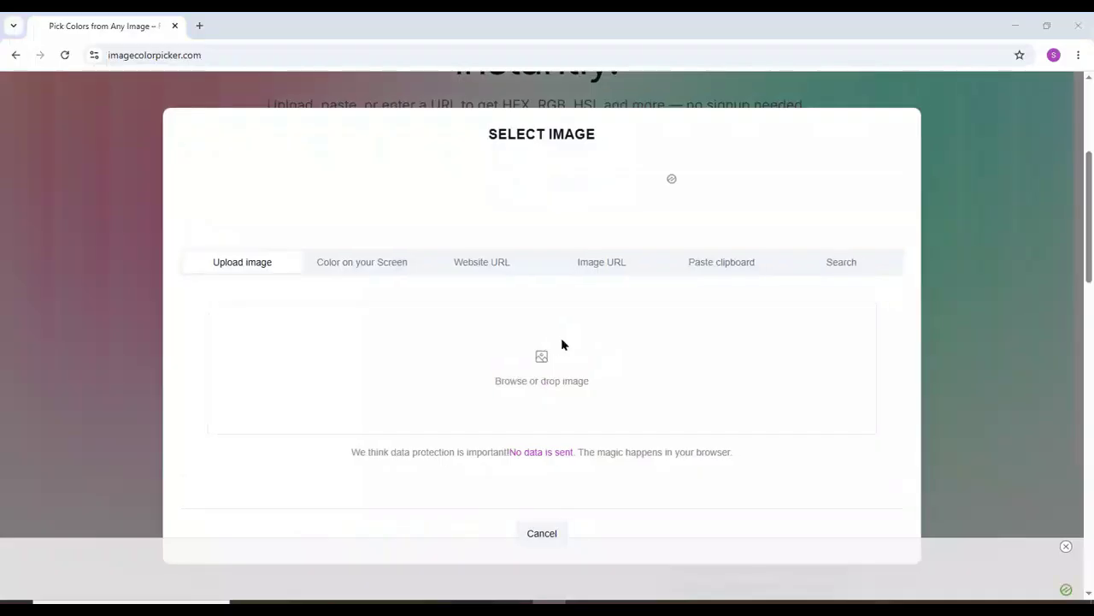
# Step: Upload view4 from New folder in Downloads and sample the dark blue wall color from the house image
pyautogui.click(543, 363)
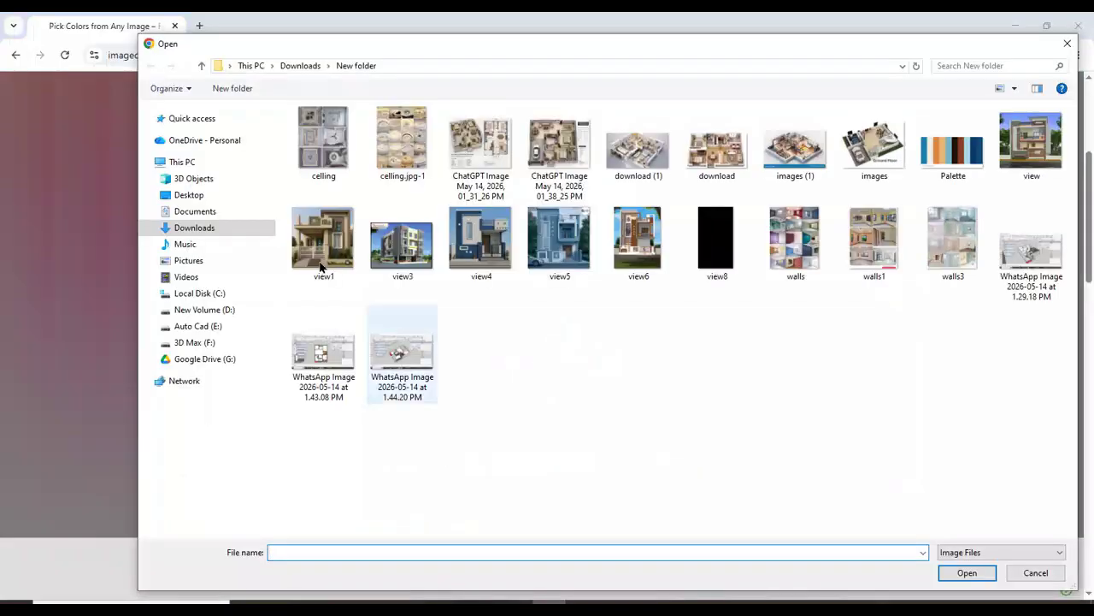
pyautogui.click(197, 228)
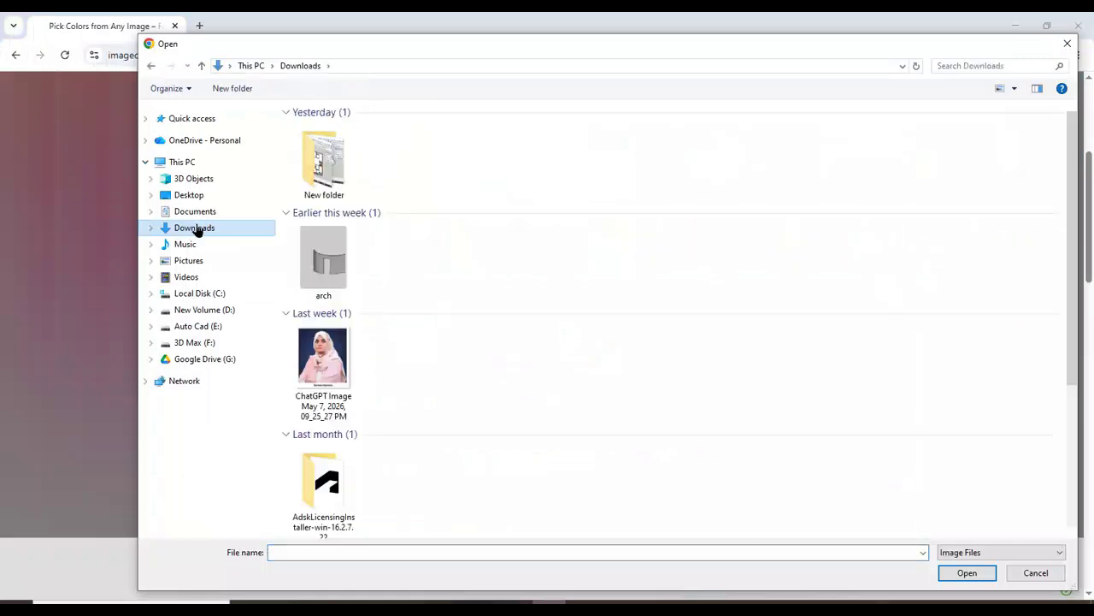
pyautogui.click(713, 173)
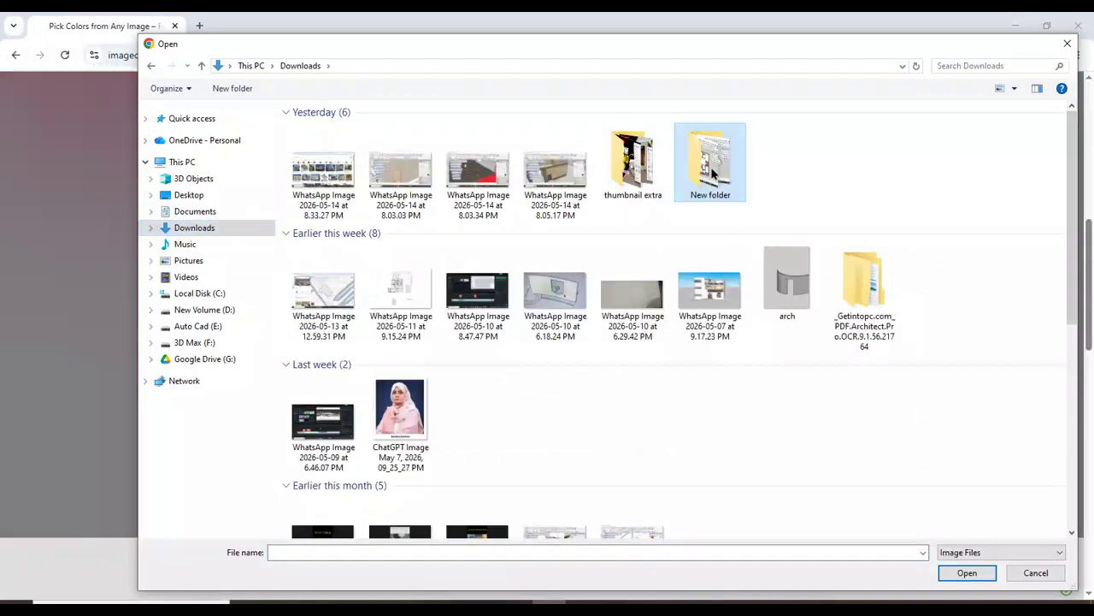
pyautogui.doubleClick(713, 173)
pyautogui.click(494, 242)
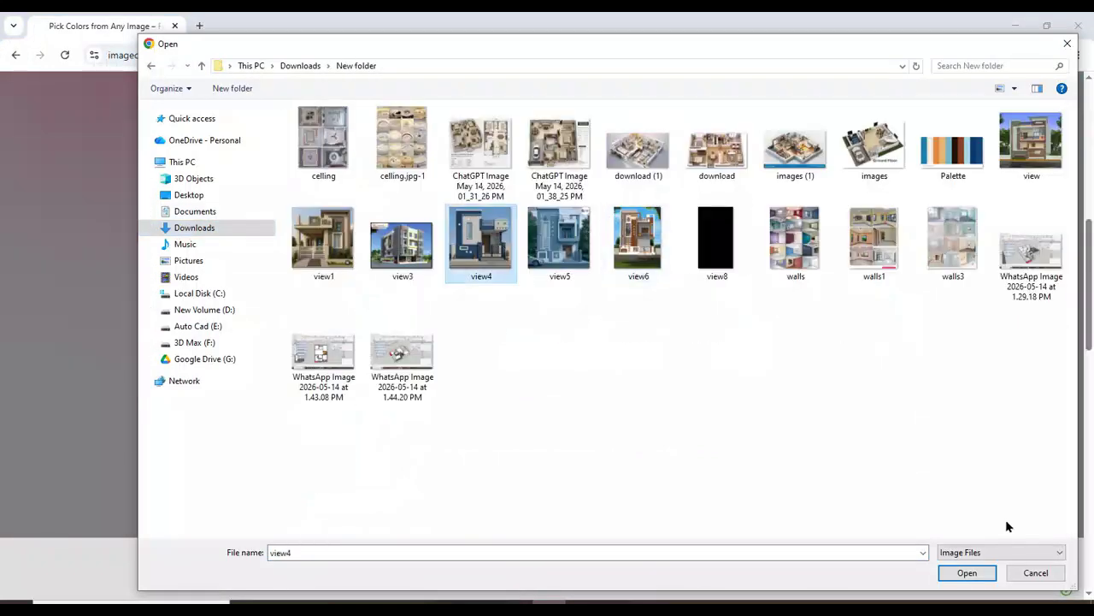
pyautogui.click(971, 578)
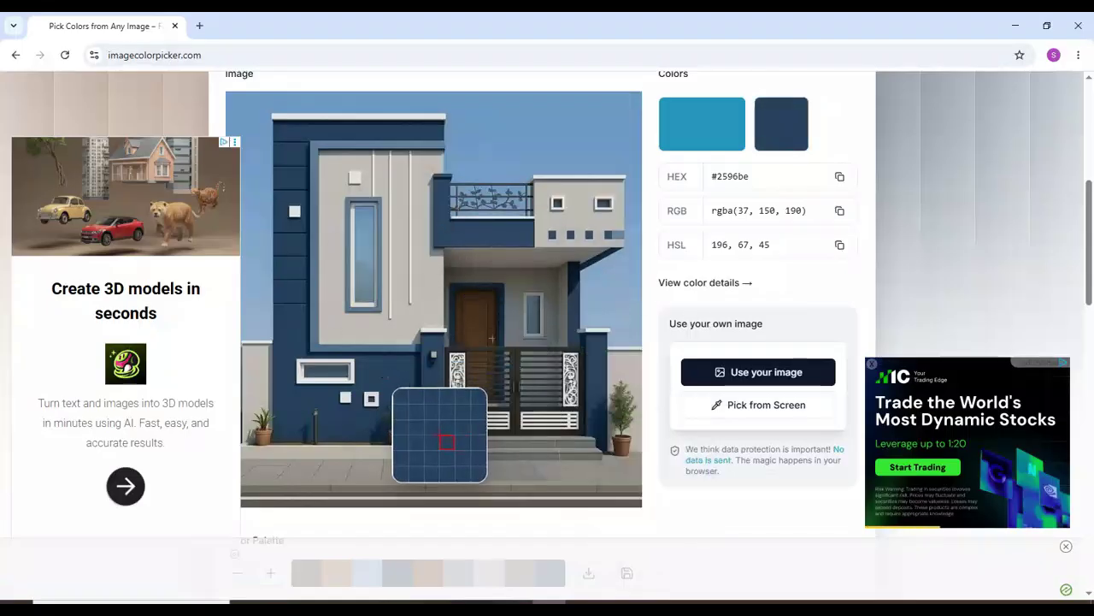
pyautogui.click(447, 442)
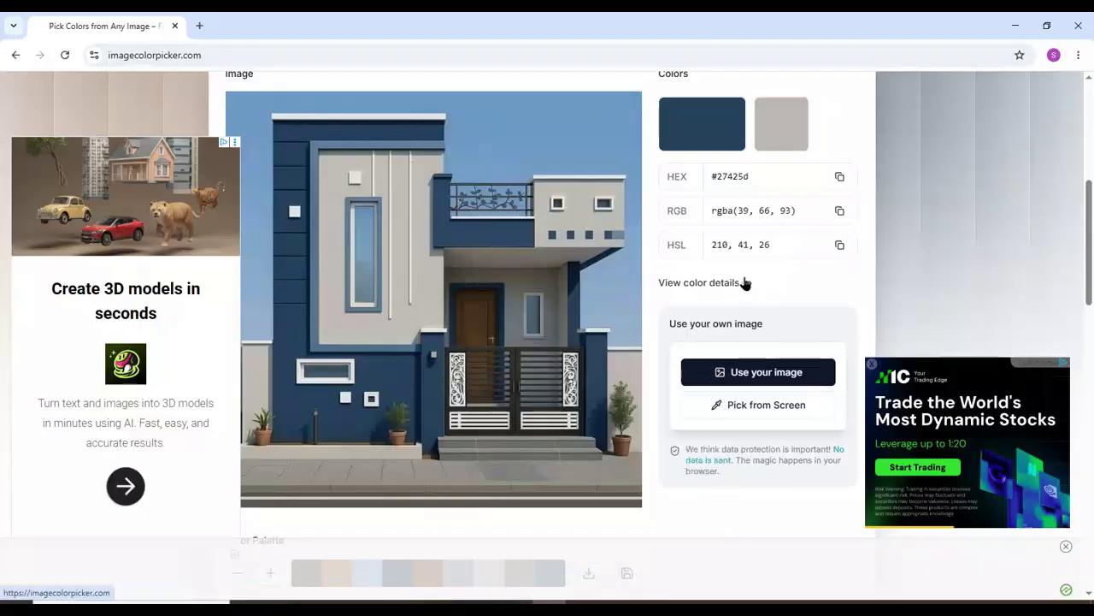
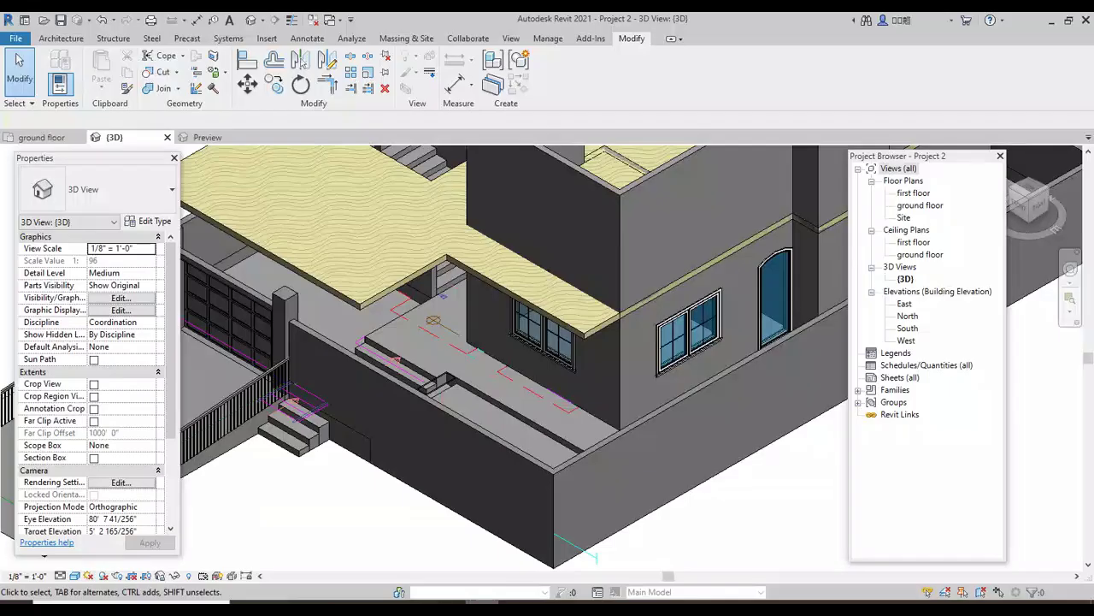
# Step: Switch to Revit and open the material choice for the structure layer of the exterior wall's wall-1 type
pyautogui.click(619, 281)
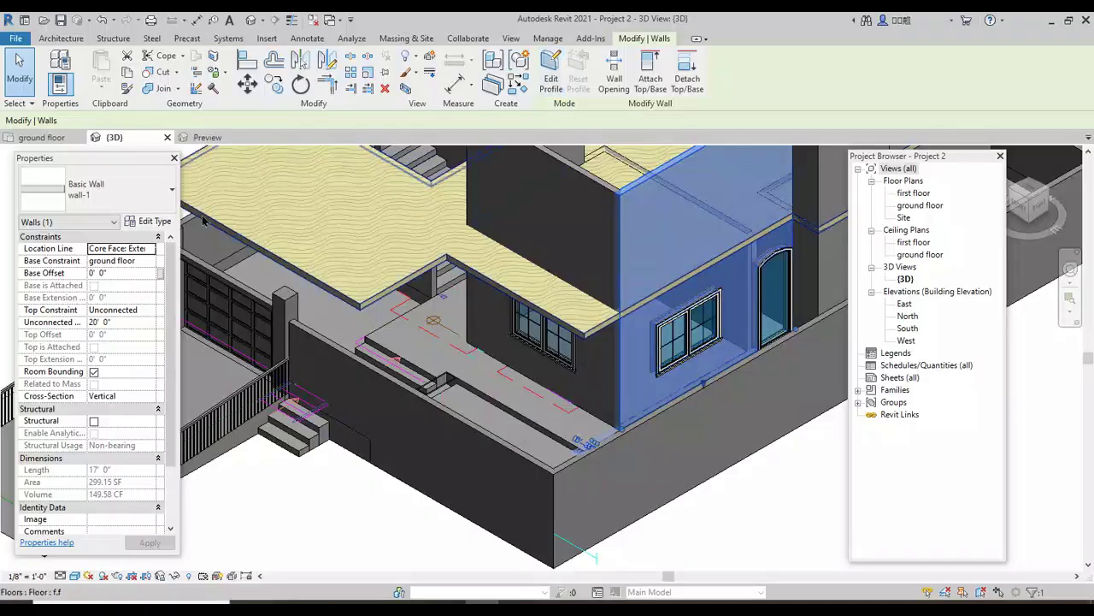
pyautogui.click(152, 222)
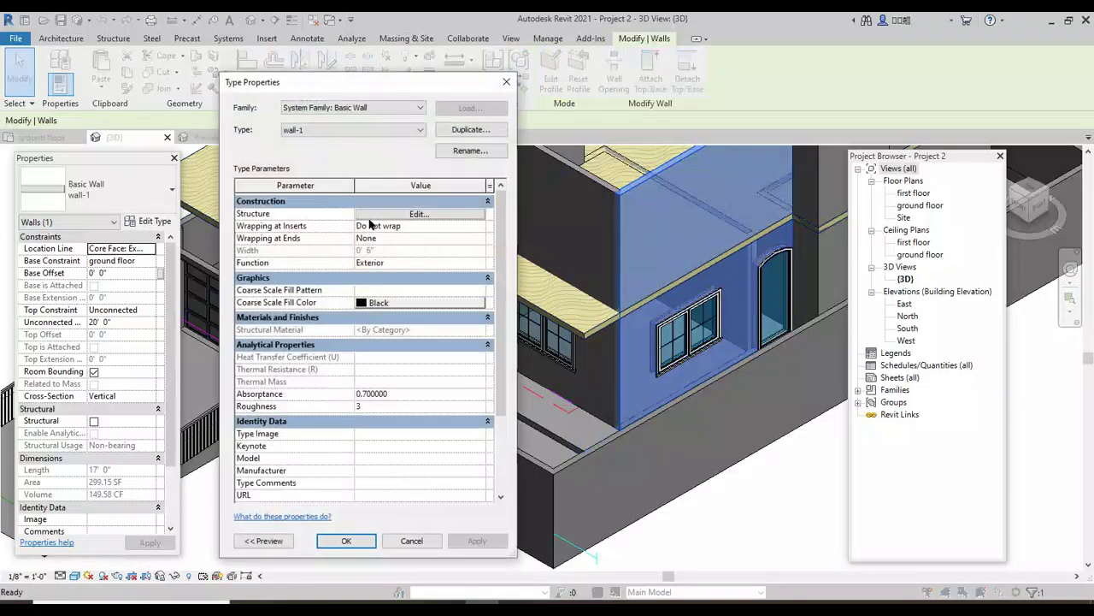
pyautogui.click(411, 216)
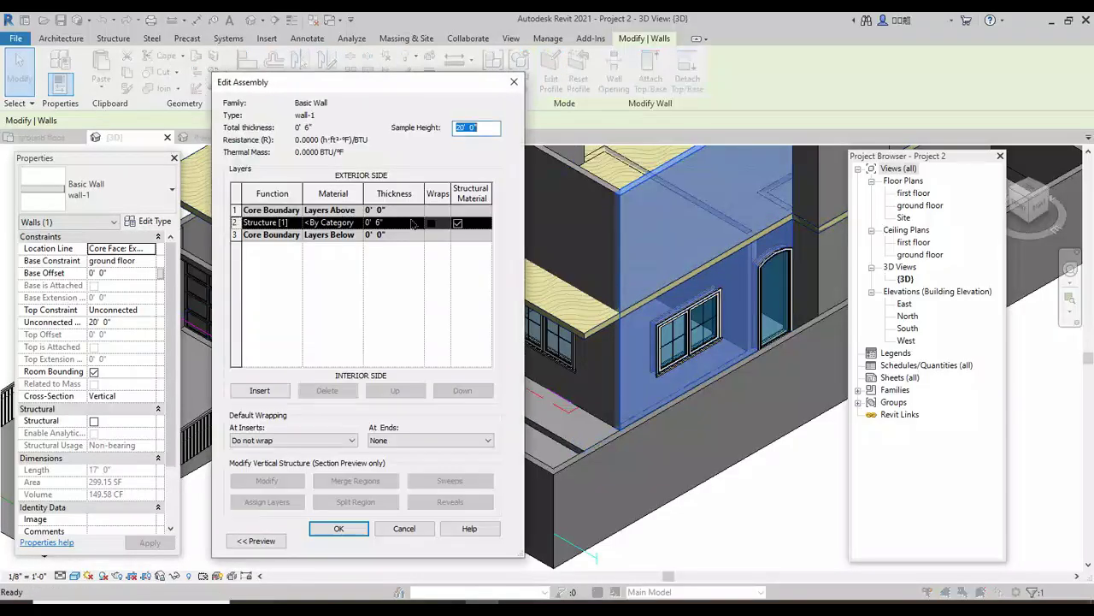
pyautogui.click(356, 223)
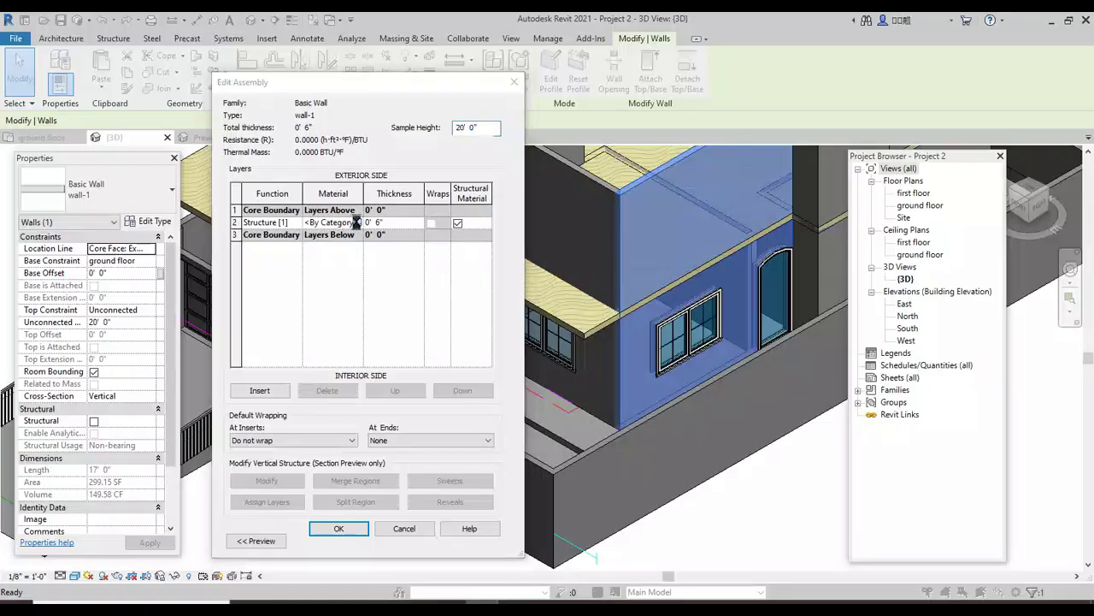
pyautogui.click(358, 222)
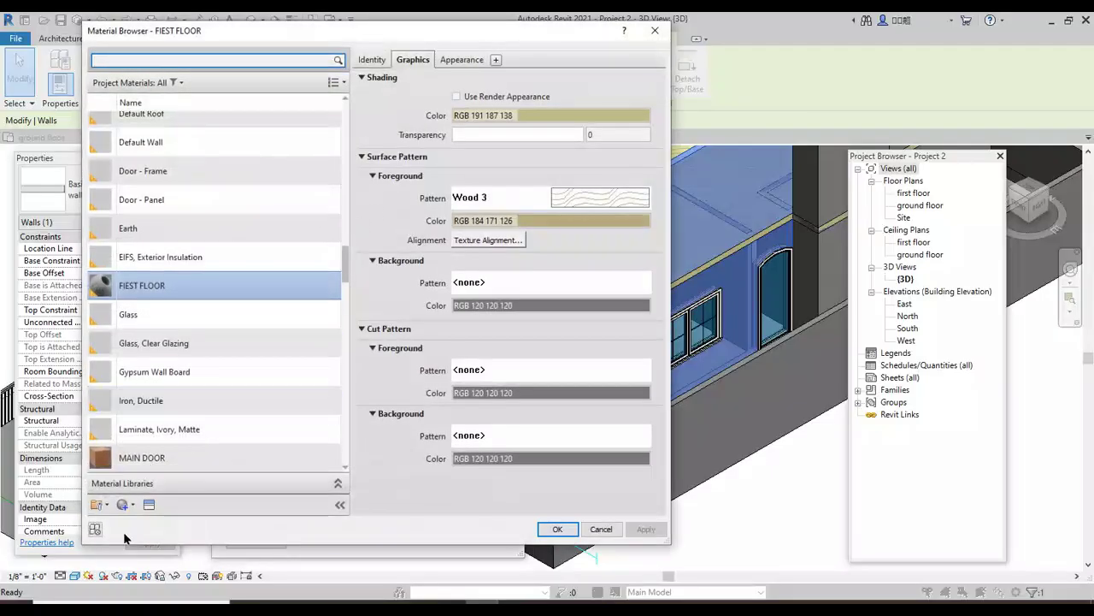
# Step: Create a new material and name it WALL
pyautogui.click(128, 506)
pyautogui.click(144, 522)
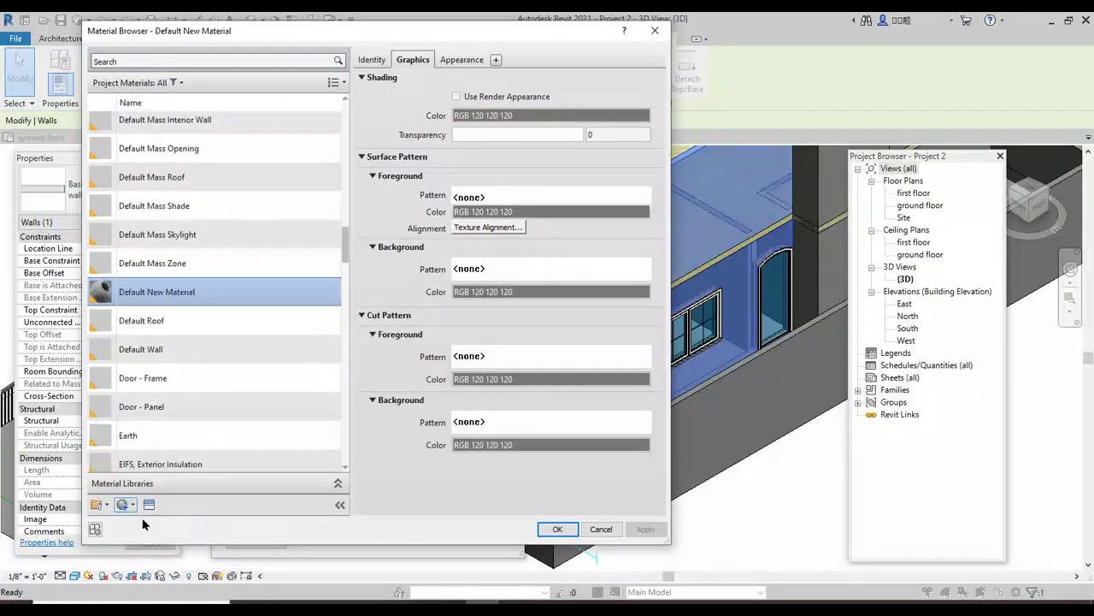
pyautogui.rightClick(193, 296)
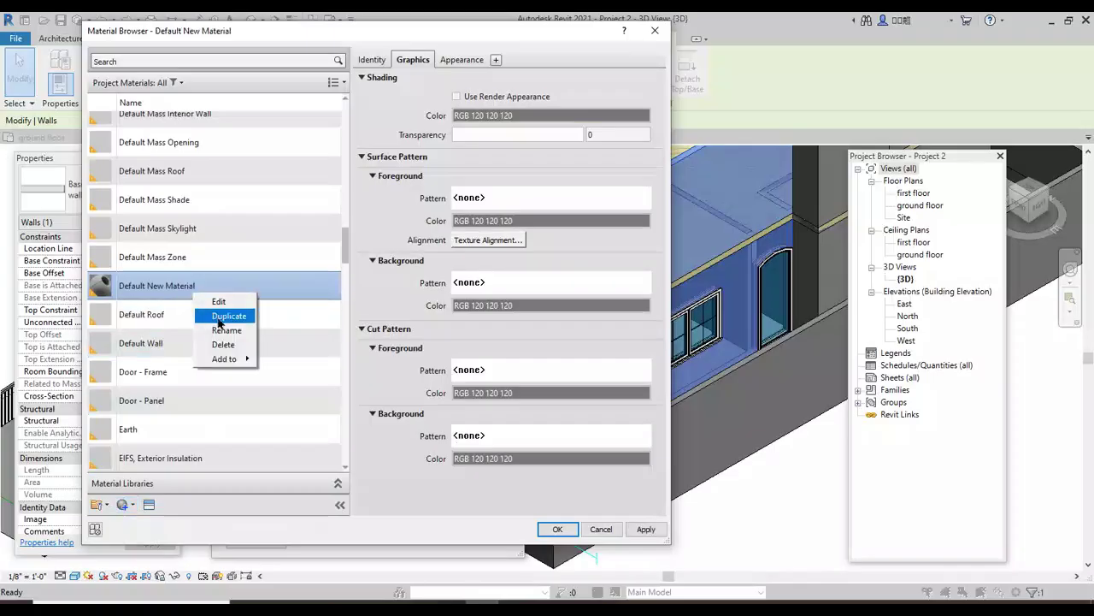
pyautogui.click(224, 332)
pyautogui.write('WALL')
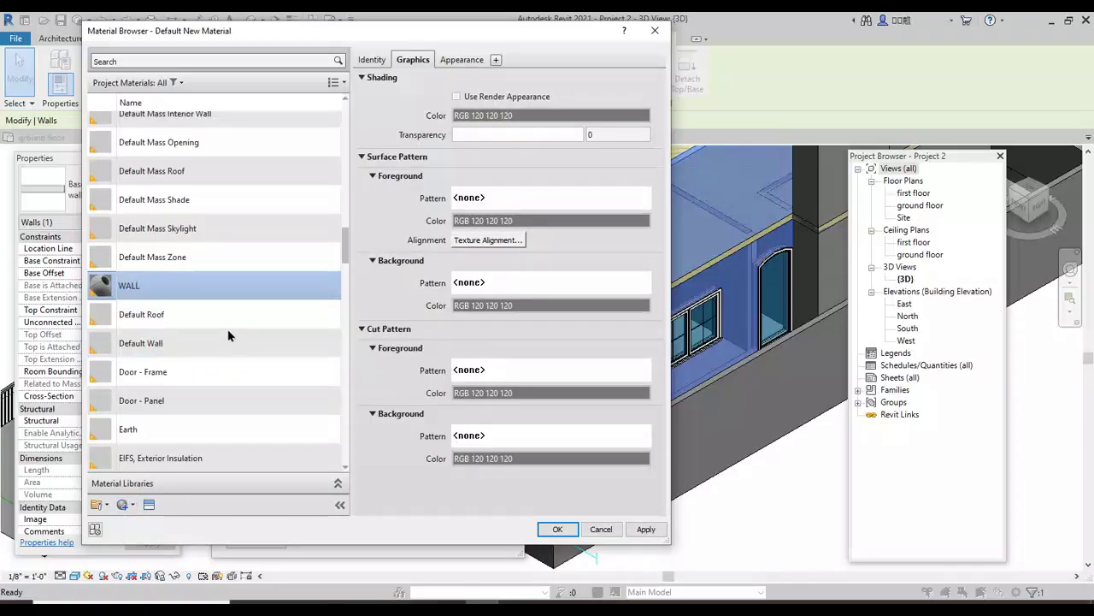
# Step: Set the WALL material's appearance color to RGB 39, 66, 93, checking the values against the color sampled in Chrome
pyautogui.click(456, 62)
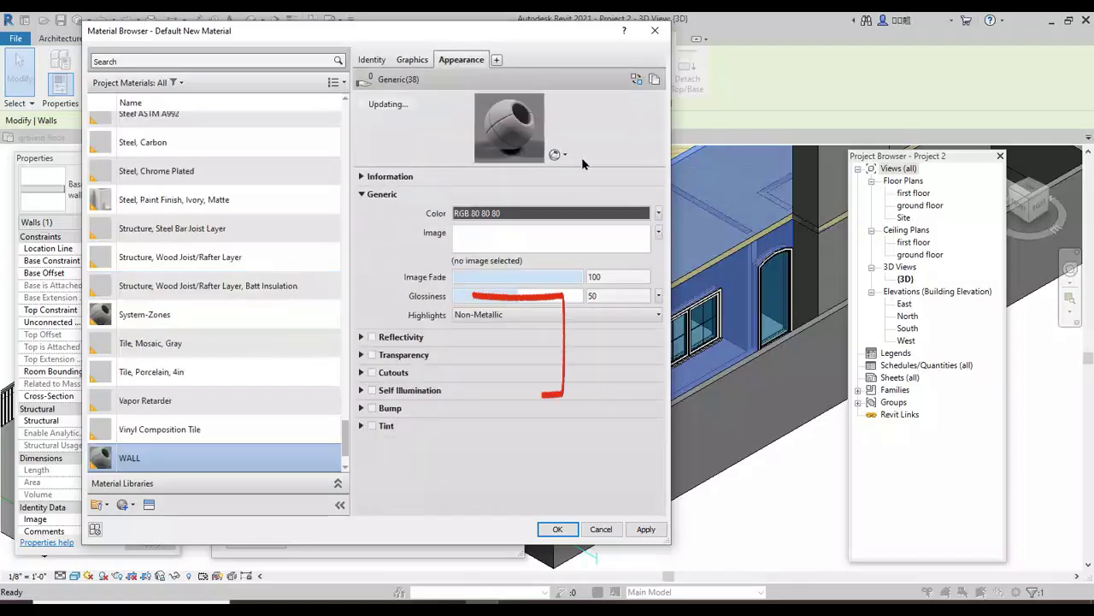
pyautogui.click(584, 216)
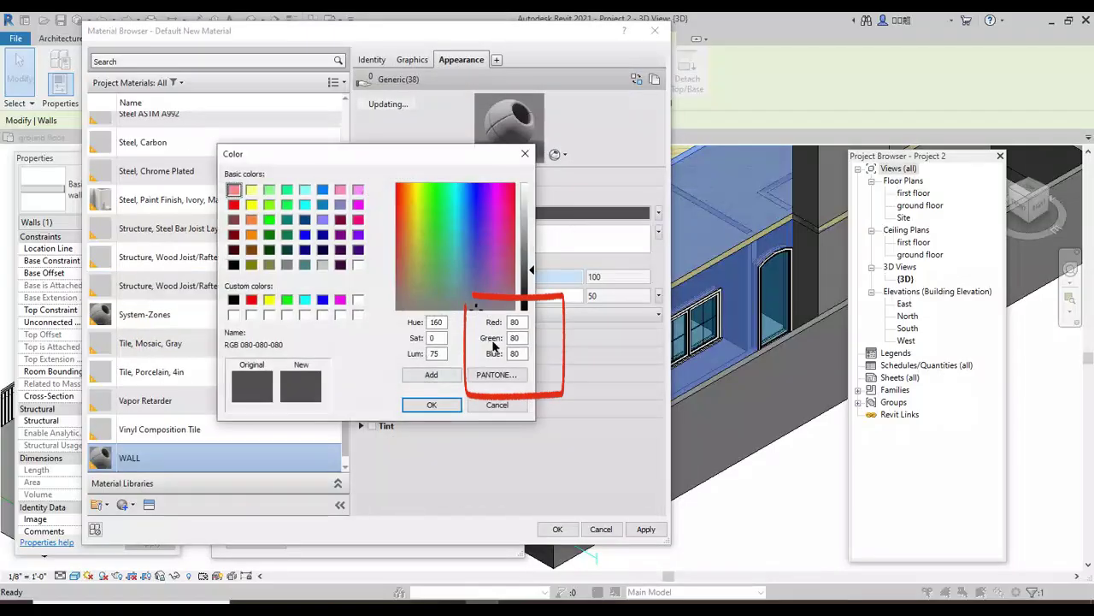
pyautogui.doubleClick(513, 322)
pyautogui.write('39')
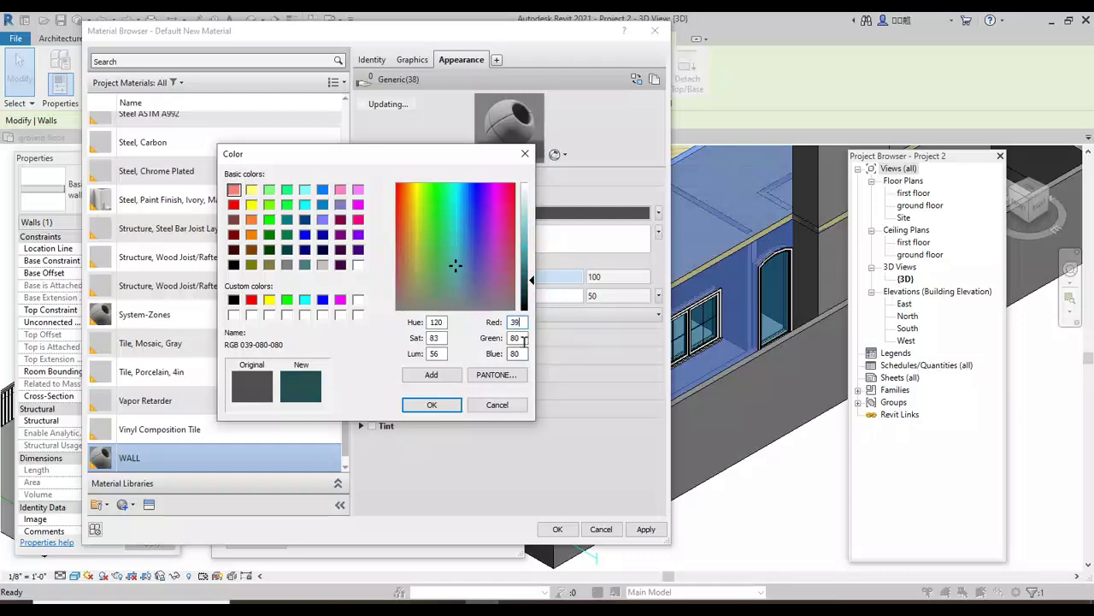
pyautogui.press('Tab')
pyautogui.write('66')
pyautogui.click(521, 353)
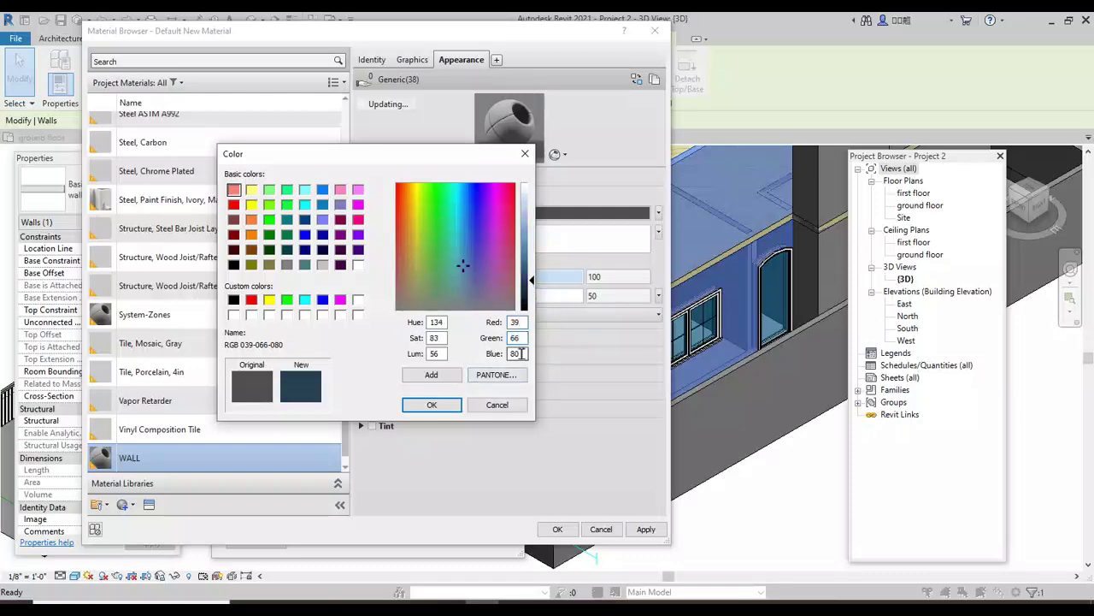
pyautogui.moveTo(521, 354); pyautogui.dragTo(506, 353)
pyautogui.write('93')
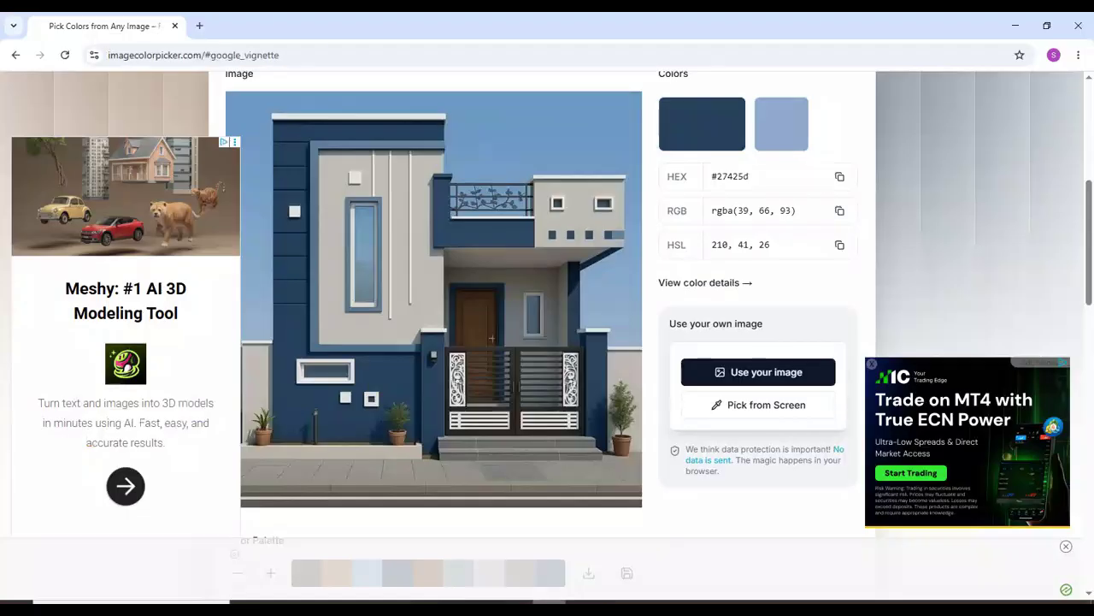
pyautogui.click(744, 388)
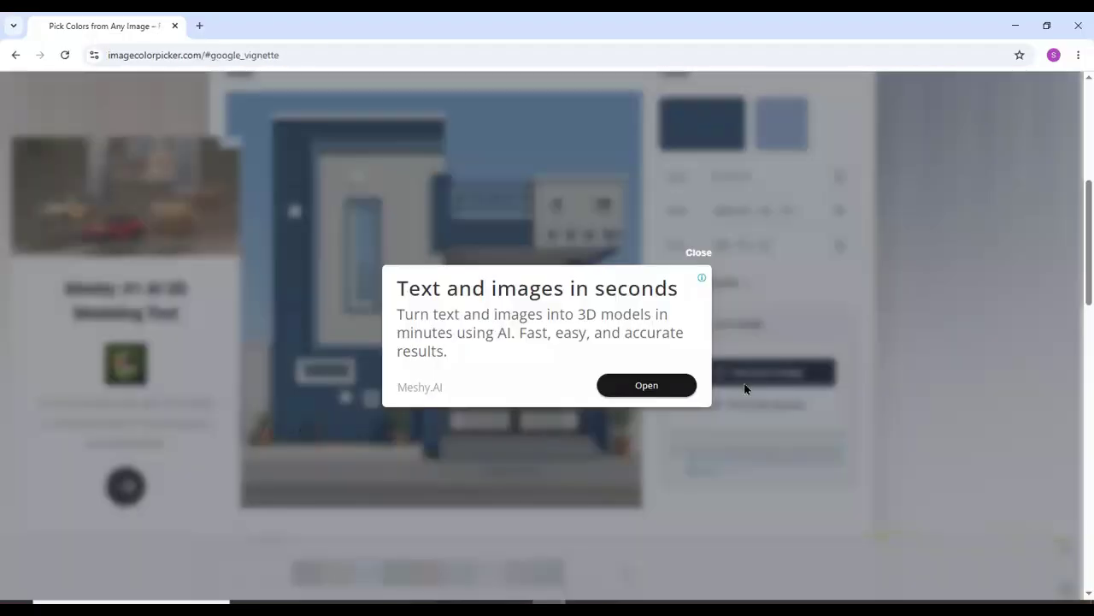
pyautogui.click(698, 253)
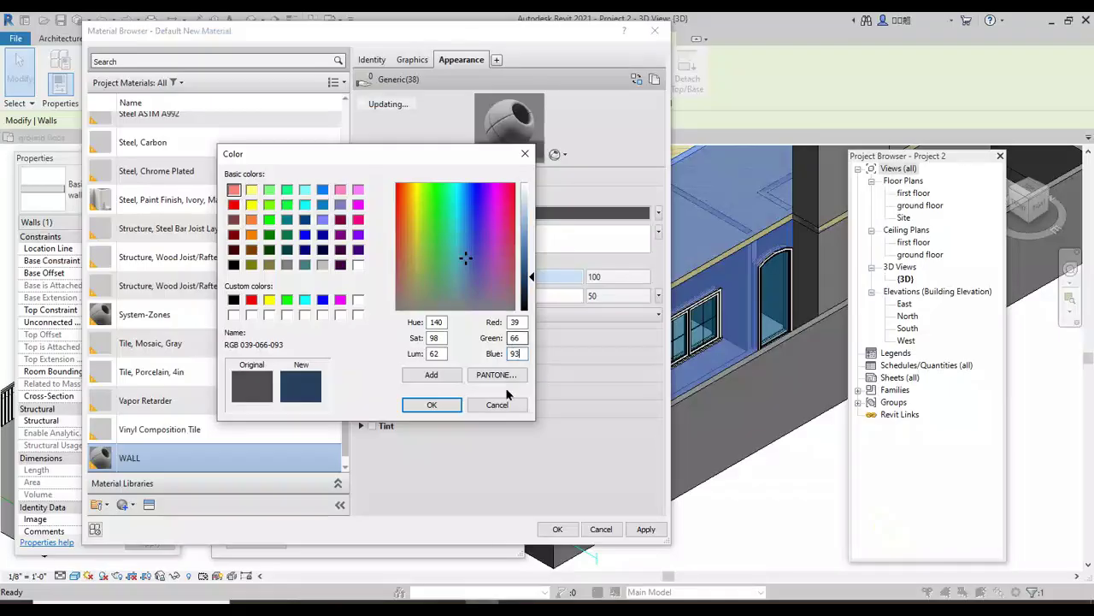
pyautogui.click(441, 406)
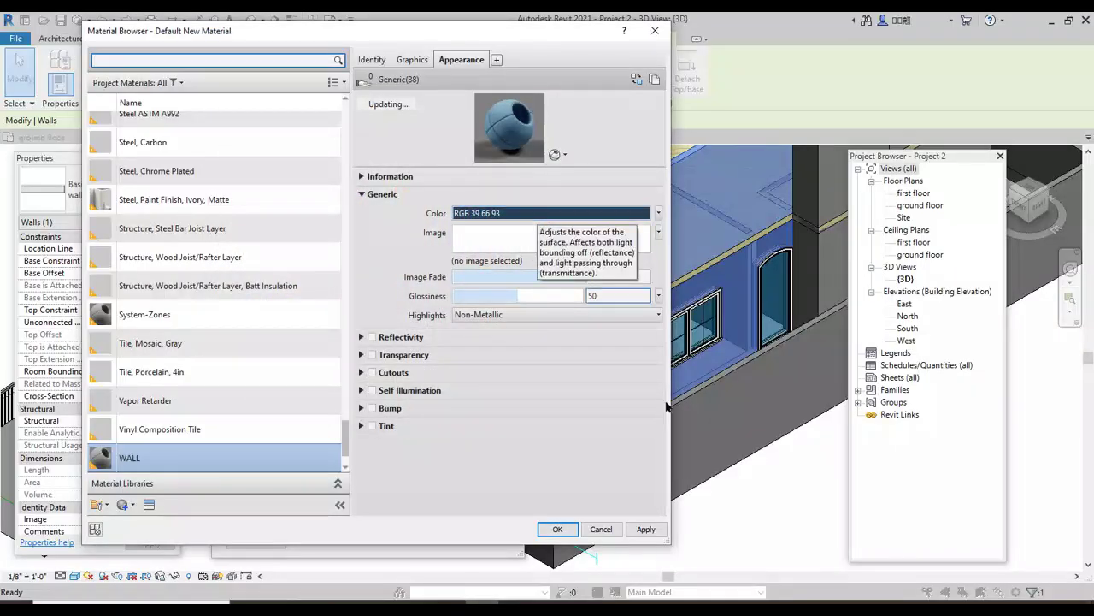
# Step: Assign the WALL material to the wall-1 structure layer, apply the type changes and deselect the wall
pyautogui.click(560, 531)
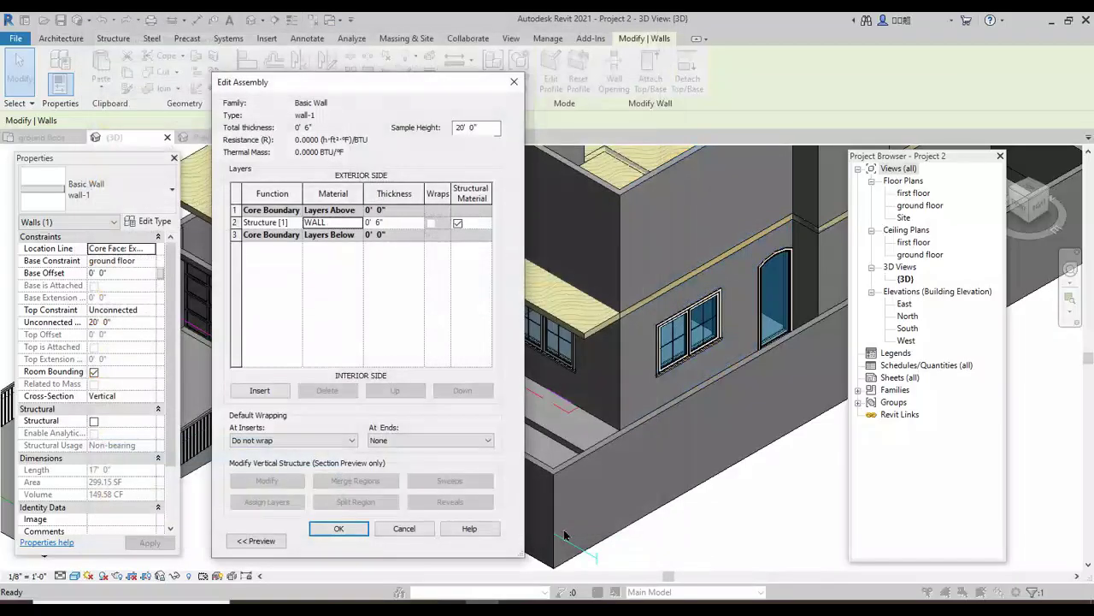
pyautogui.click(350, 529)
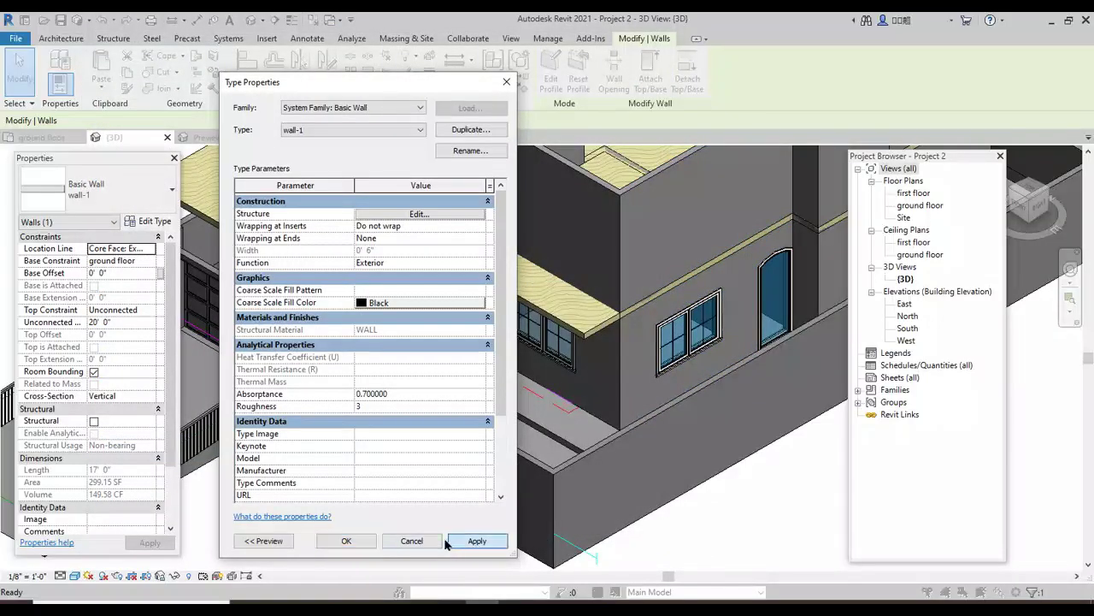
pyautogui.click(448, 542)
pyautogui.click(363, 542)
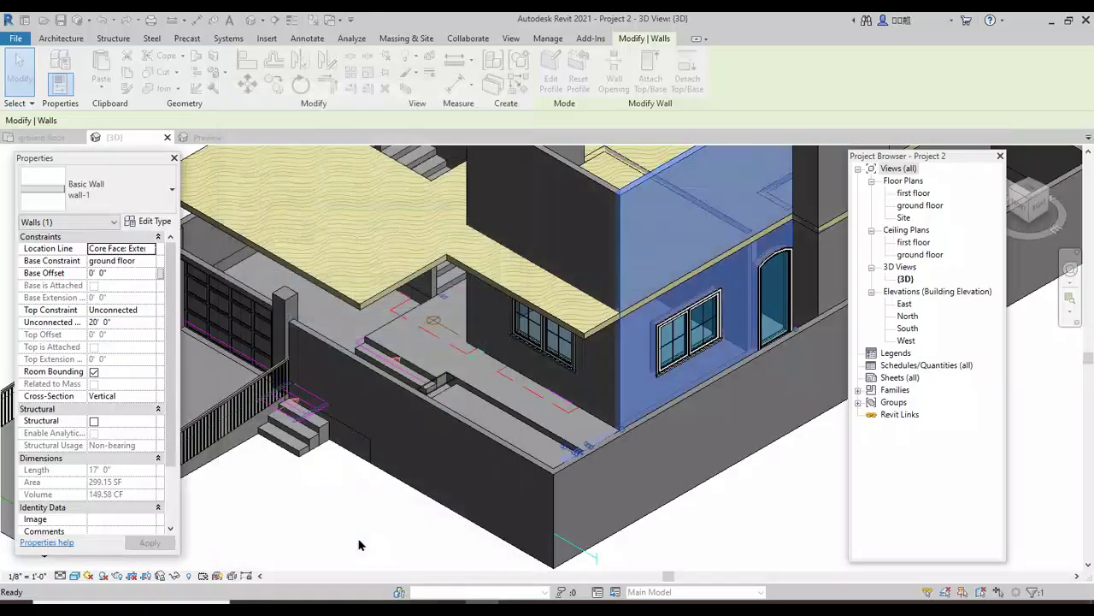
pyautogui.click(773, 511)
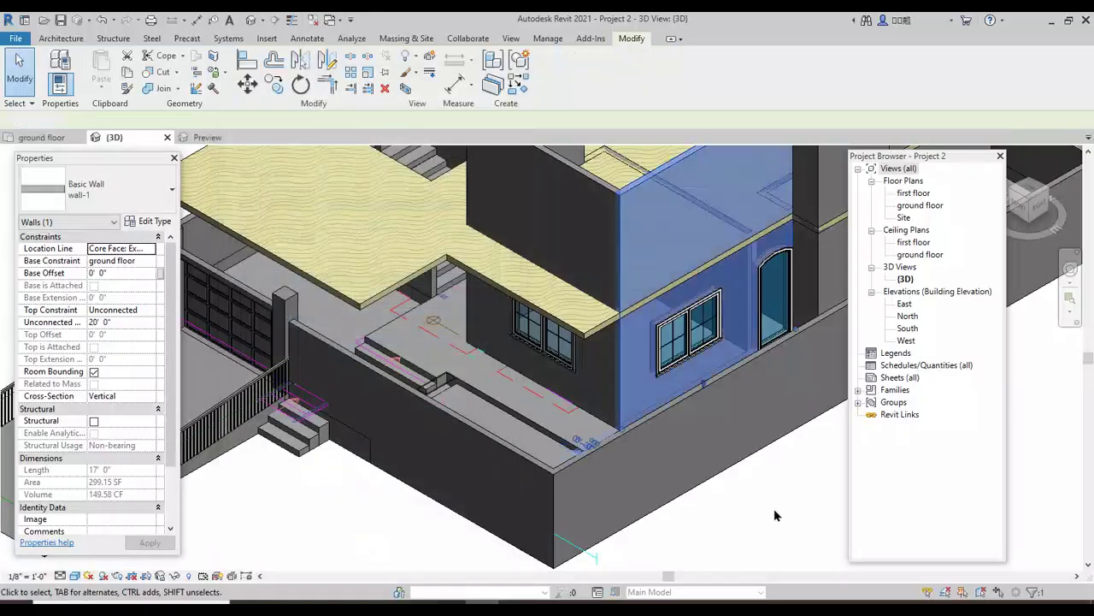
# Step: Change the 3D view's visual style to Realistic and inspect the exterior walls up close
pyautogui.click(75, 576)
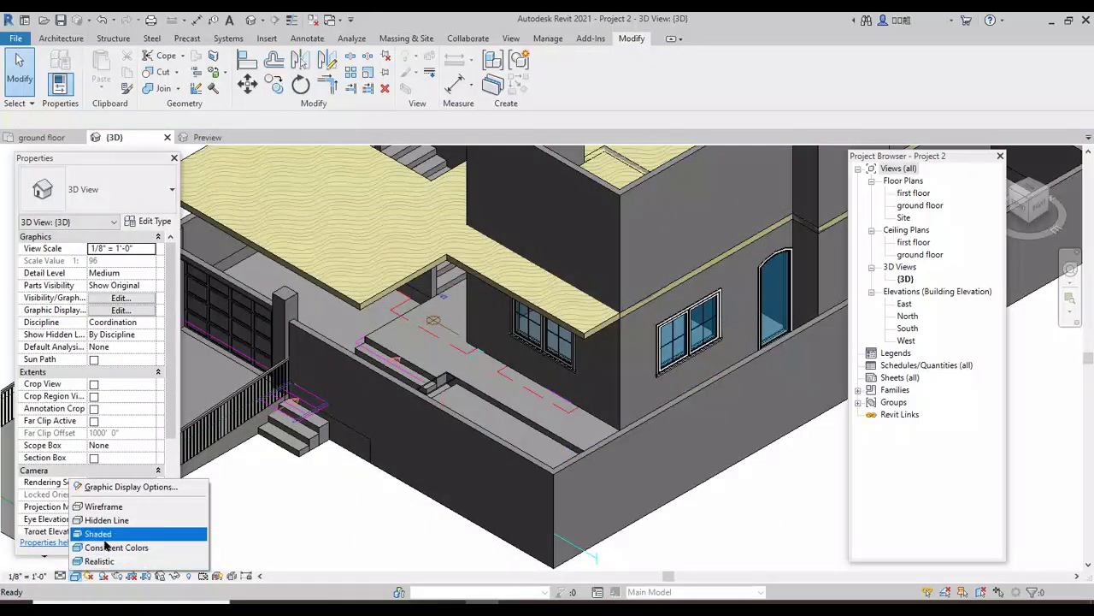
pyautogui.click(100, 560)
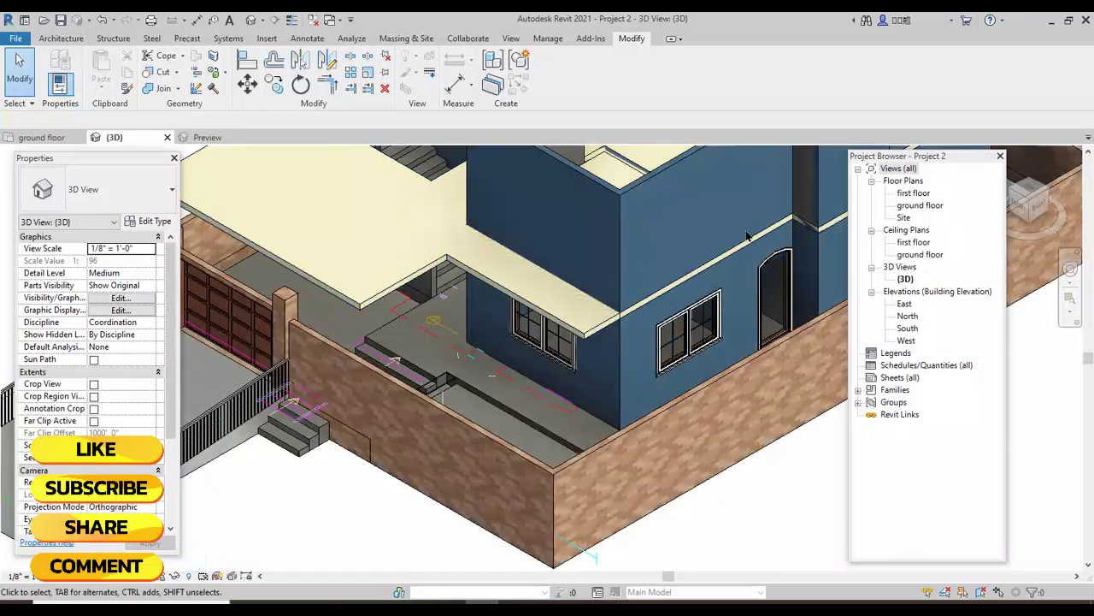
pyautogui.scroll(2, 748, 236)
pyautogui.scroll(2, 552, 385)
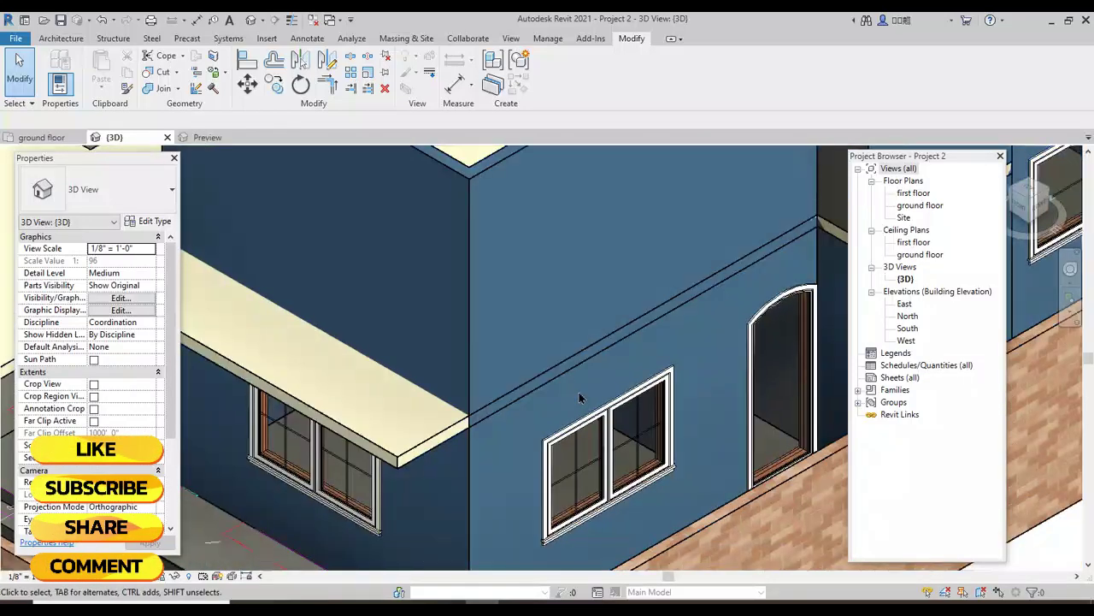
pyautogui.scroll(-2, 578, 397)
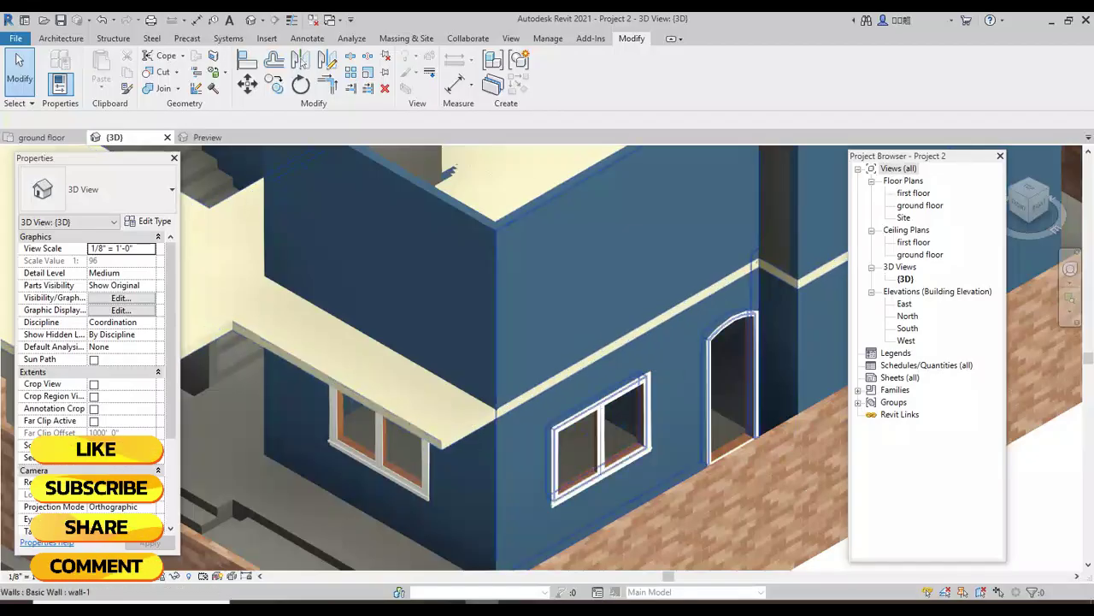
# Step: Switch to File Explorer and open the view4 image from New folder in a maximized window
pyautogui.moveTo(346, 607)
pyautogui.click(346, 552)
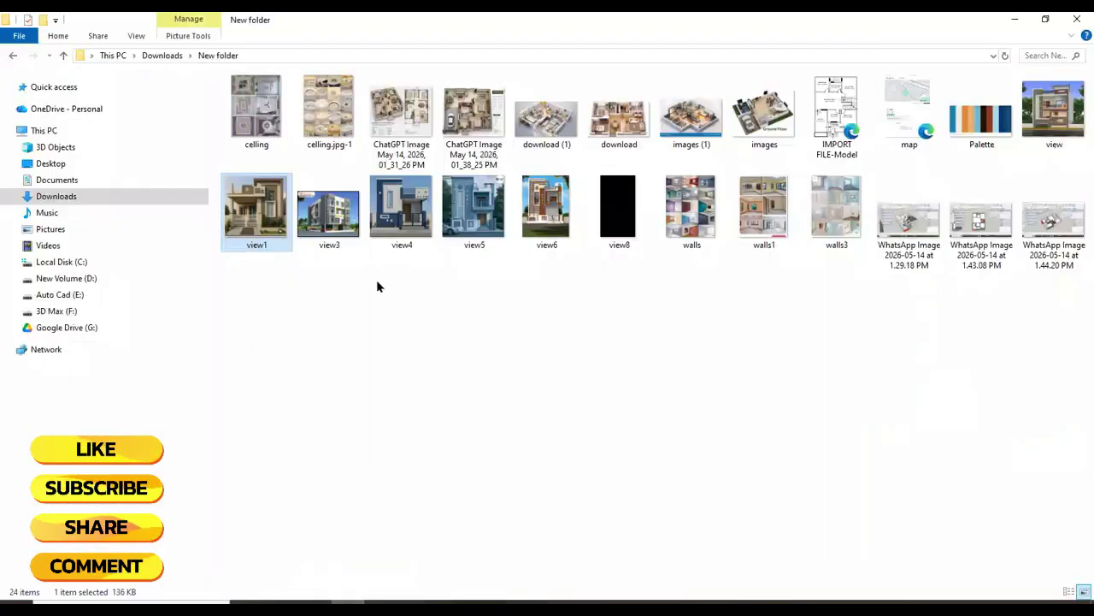
pyautogui.click(403, 228)
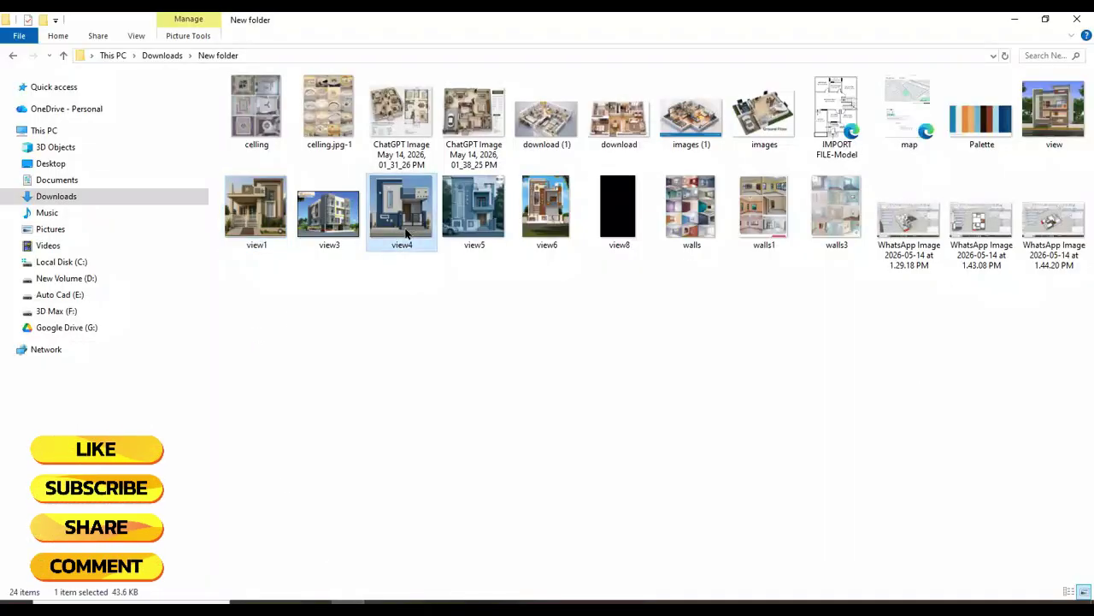
pyautogui.doubleClick(406, 230)
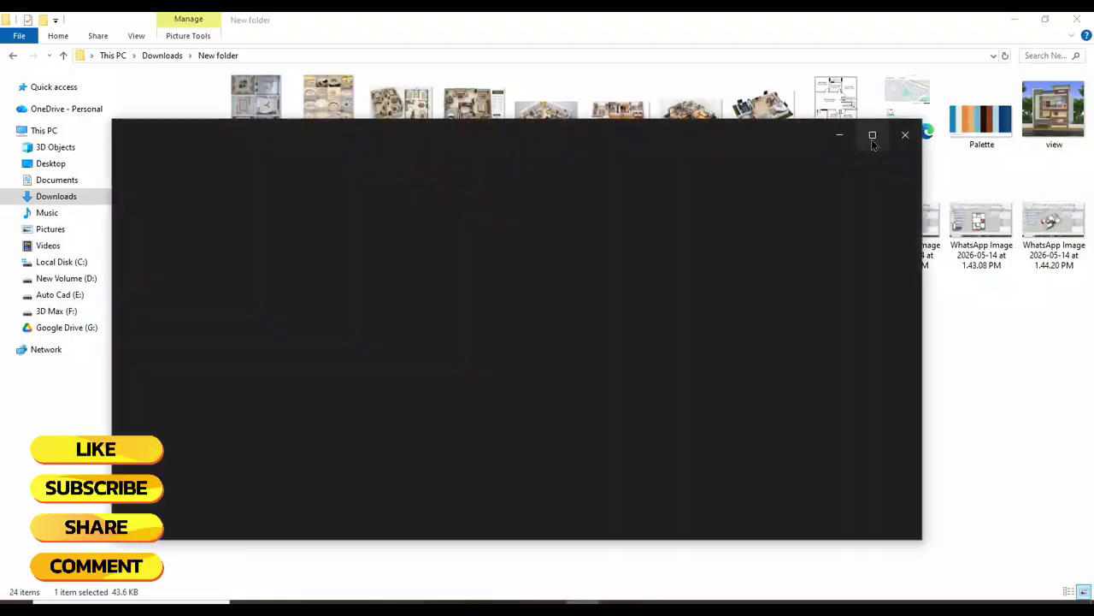
pyautogui.click(872, 142)
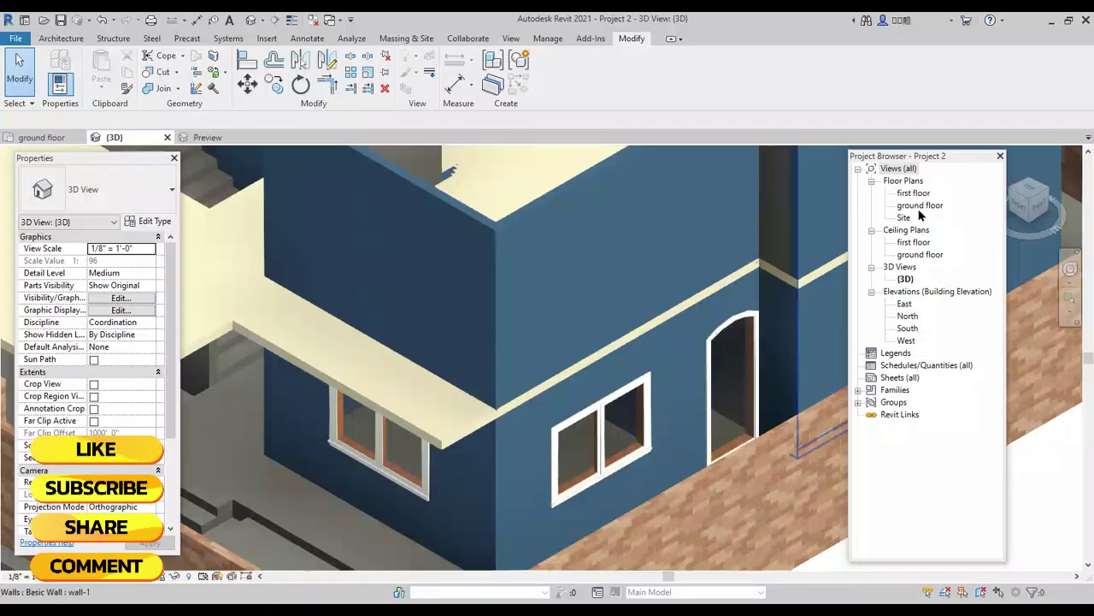
# Step: Arrange the Revit window and the view4 image side by side to compare the wall colors
pyautogui.click(1068, 20)
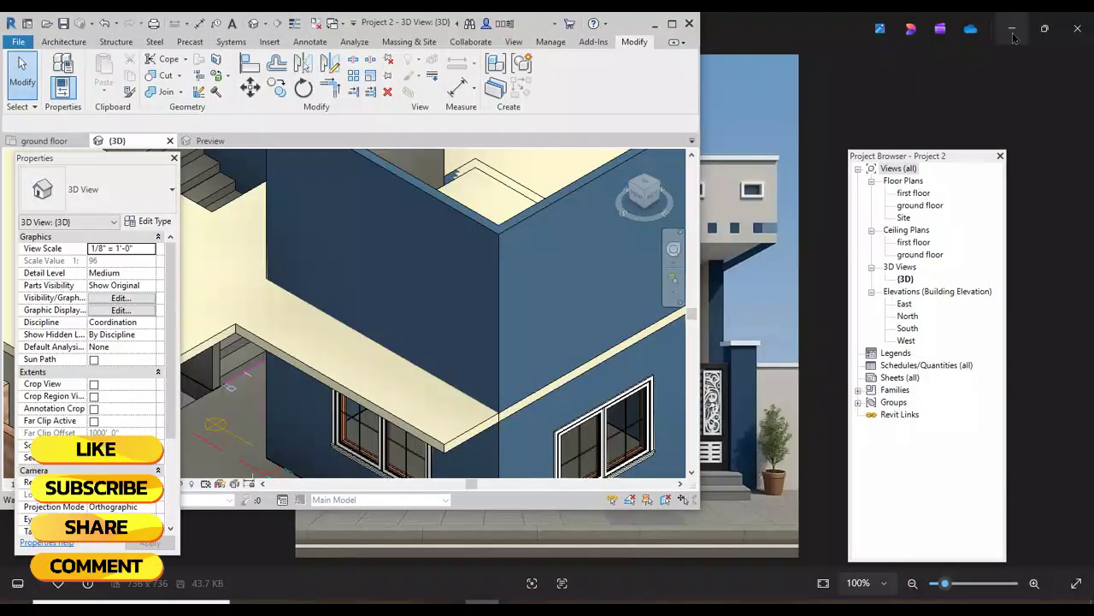
pyautogui.click(1044, 28)
pyautogui.moveTo(580, 150); pyautogui.dragTo(733, 128)
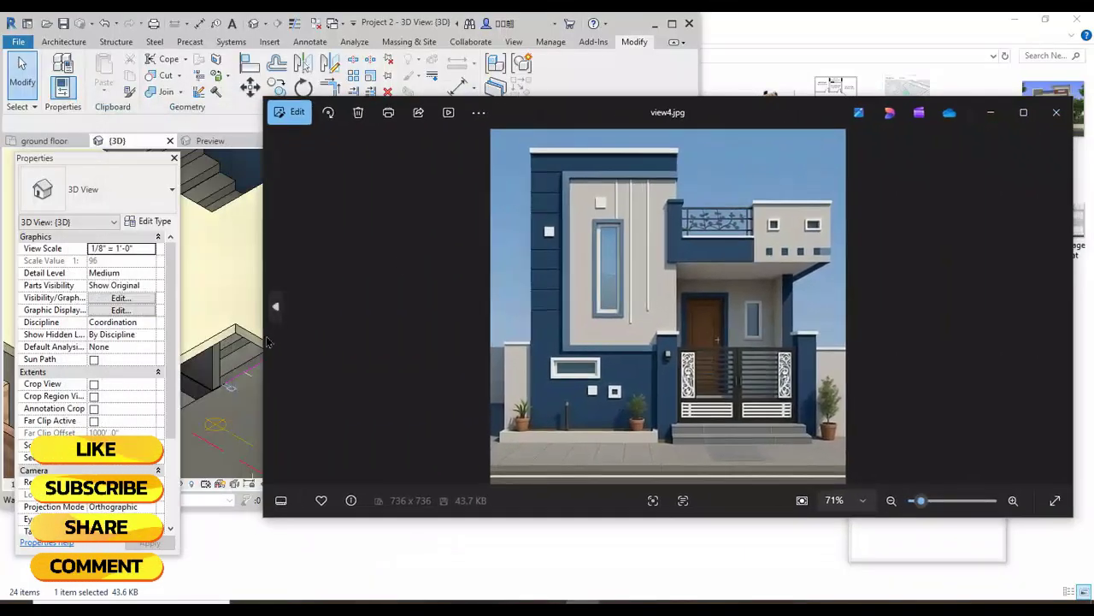
pyautogui.moveTo(264, 350); pyautogui.dragTo(675, 347)
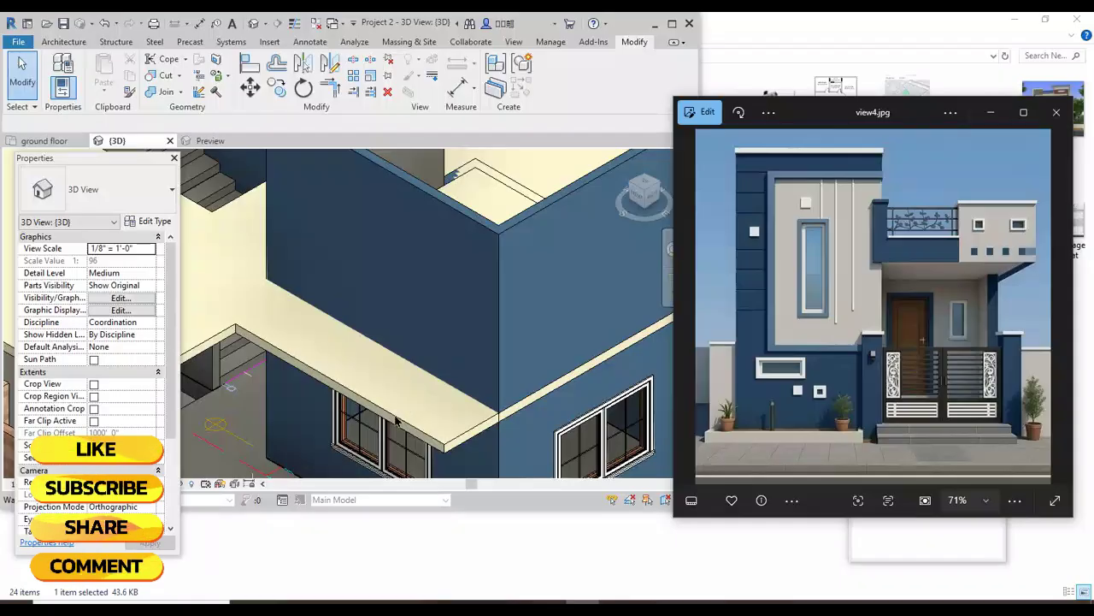
# Step: Enlarge the view4 image for a last look, minimize it and return to Revit in a maximized window
pyautogui.click(1026, 114)
pyautogui.click(1011, 27)
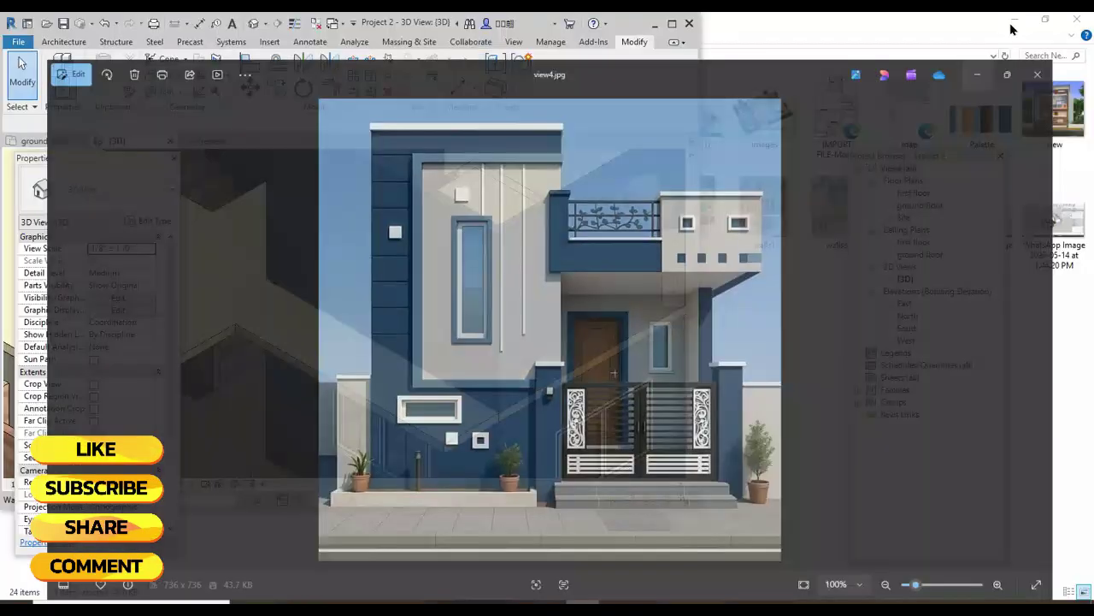
pyautogui.click(672, 24)
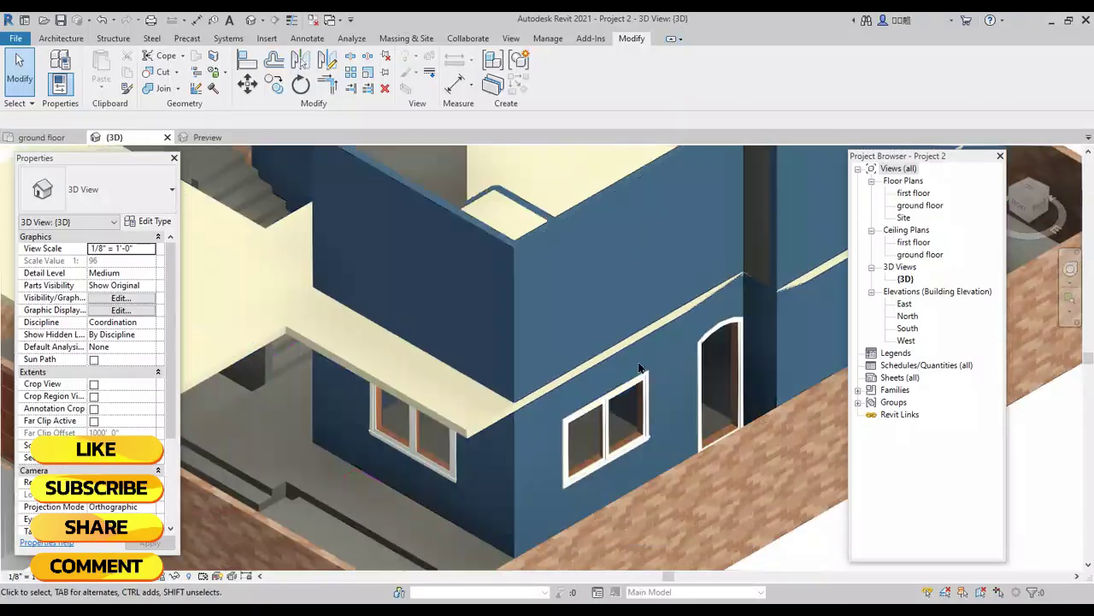
# Step: Examine the materials of the house walls, floor slab, windows and boundary wall from near and far in the 3D view
pyautogui.scroll(-5, 639, 391)
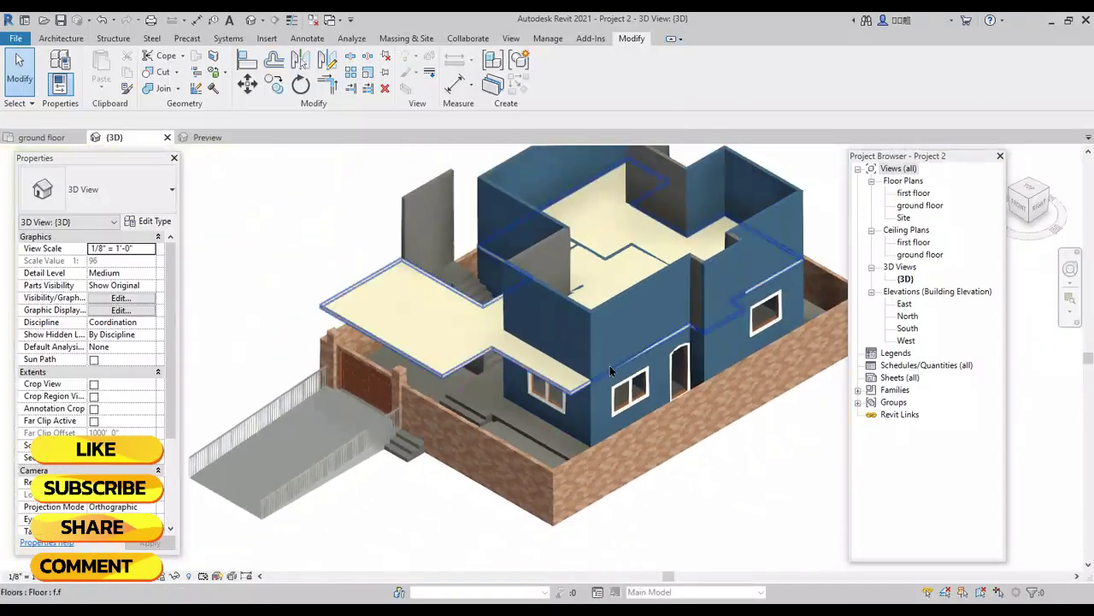
pyautogui.scroll(3, 578, 384)
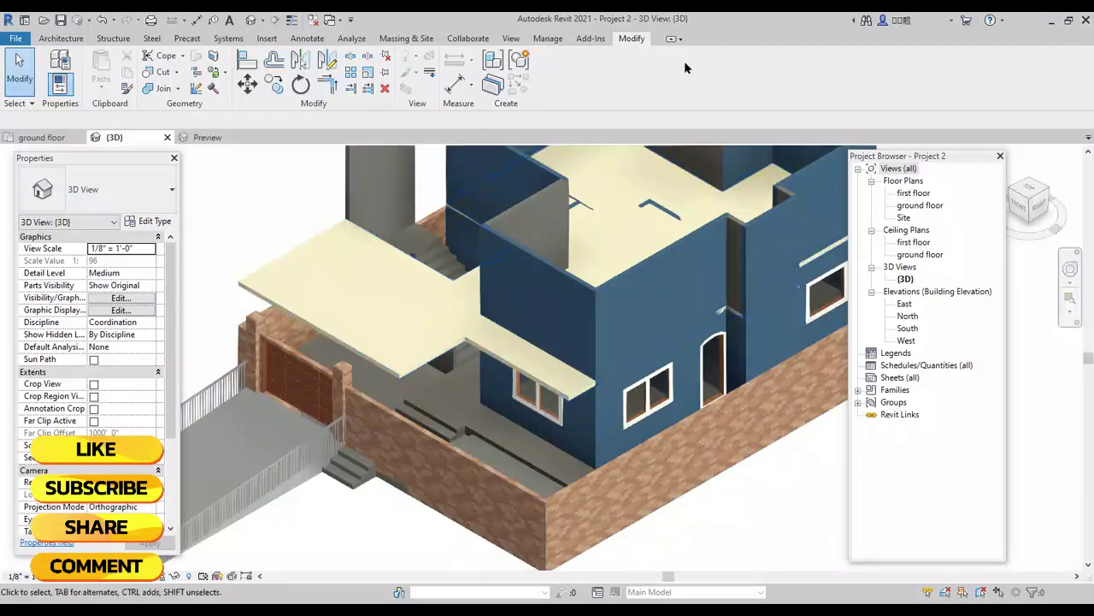
pyautogui.scroll(-2, 482, 280)
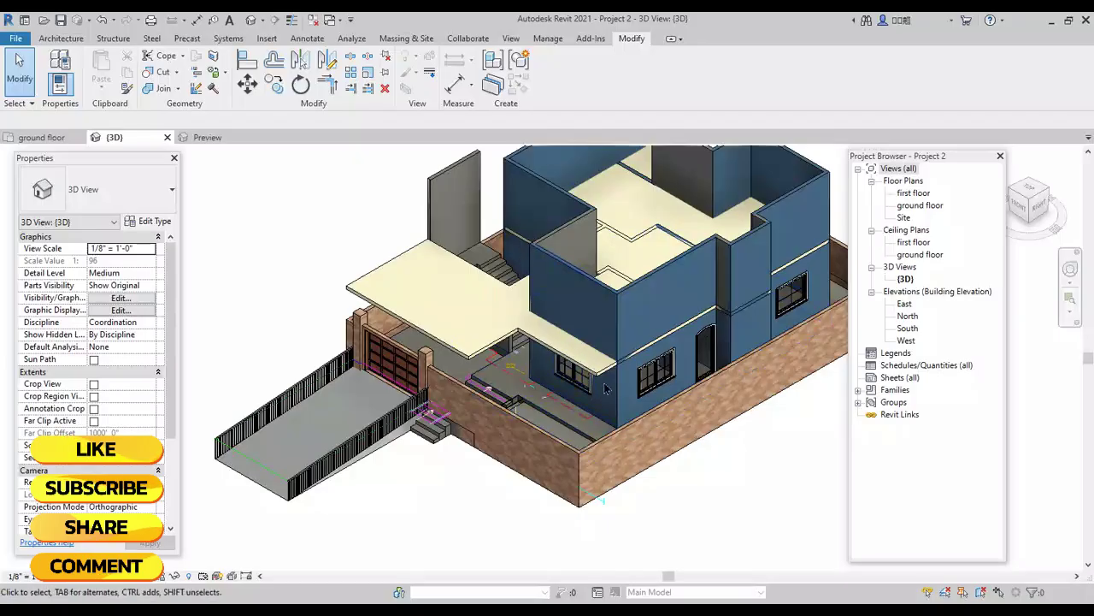
pyautogui.scroll(3, 565, 411)
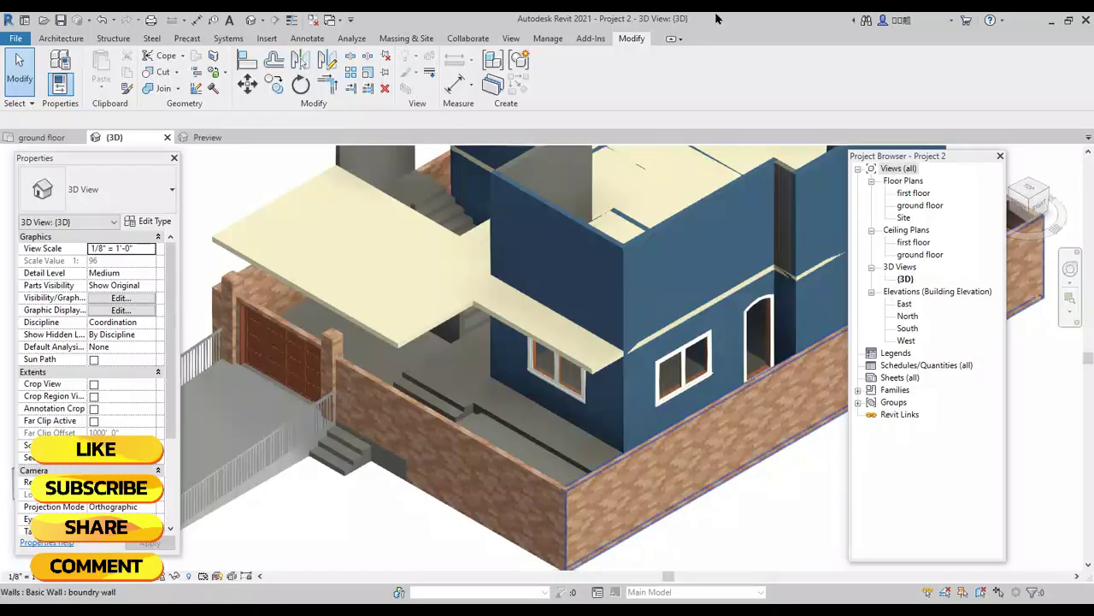
pyautogui.scroll(4, 407, 338)
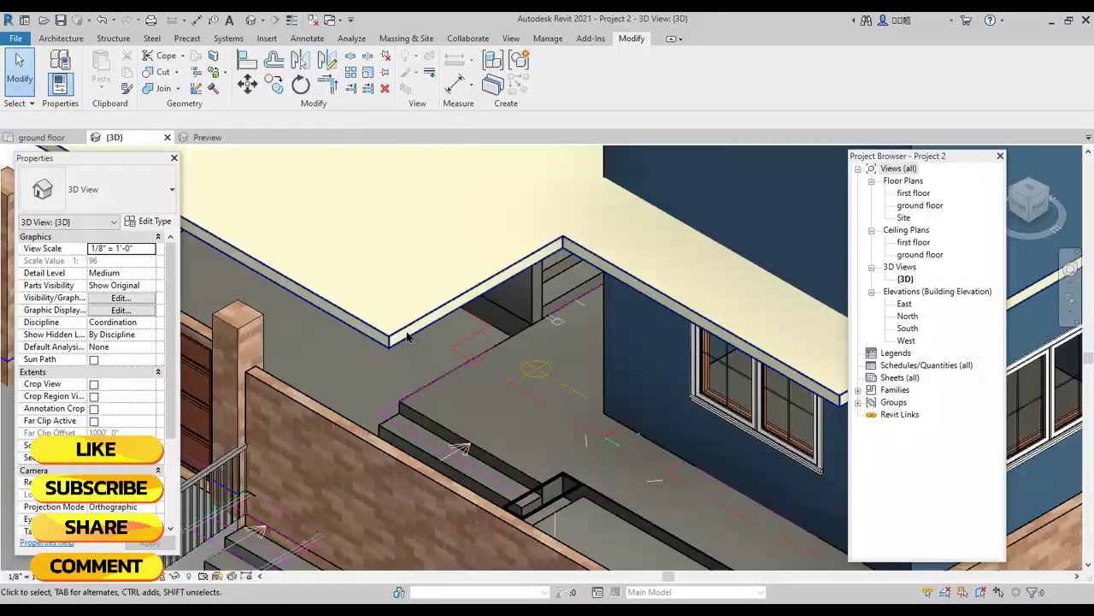
pyautogui.scroll(-2, 407, 338)
pyautogui.keyDown('shift'); pyautogui.moveTo(405, 336); pyautogui.dragTo(396, 333, button='middle'); pyautogui.keyUp('shift')
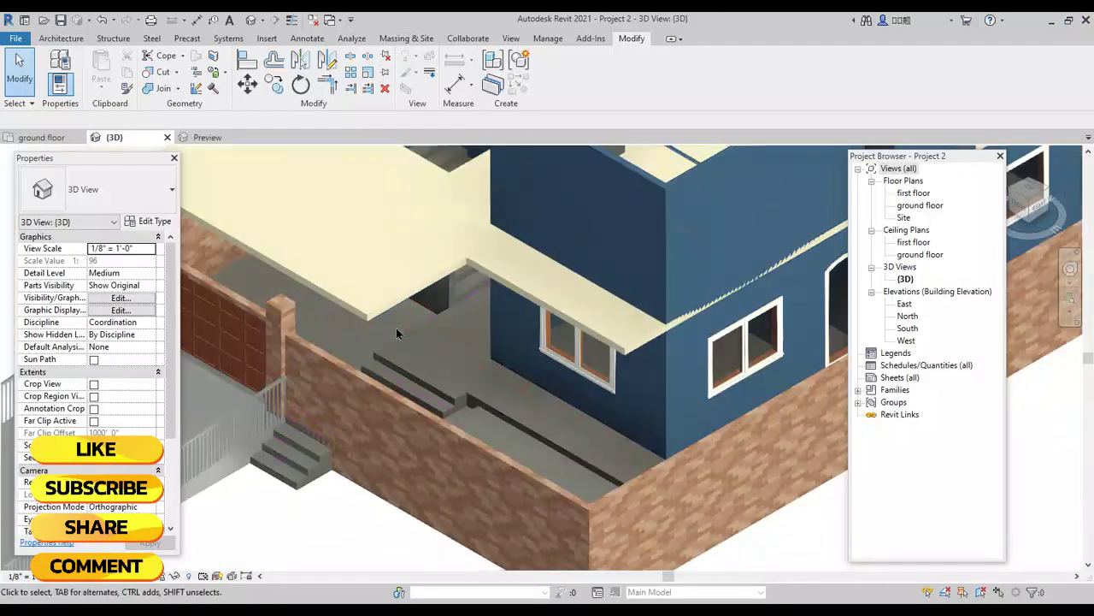
pyautogui.scroll(-3, 397, 333)
pyautogui.scroll(3, 726, 489)
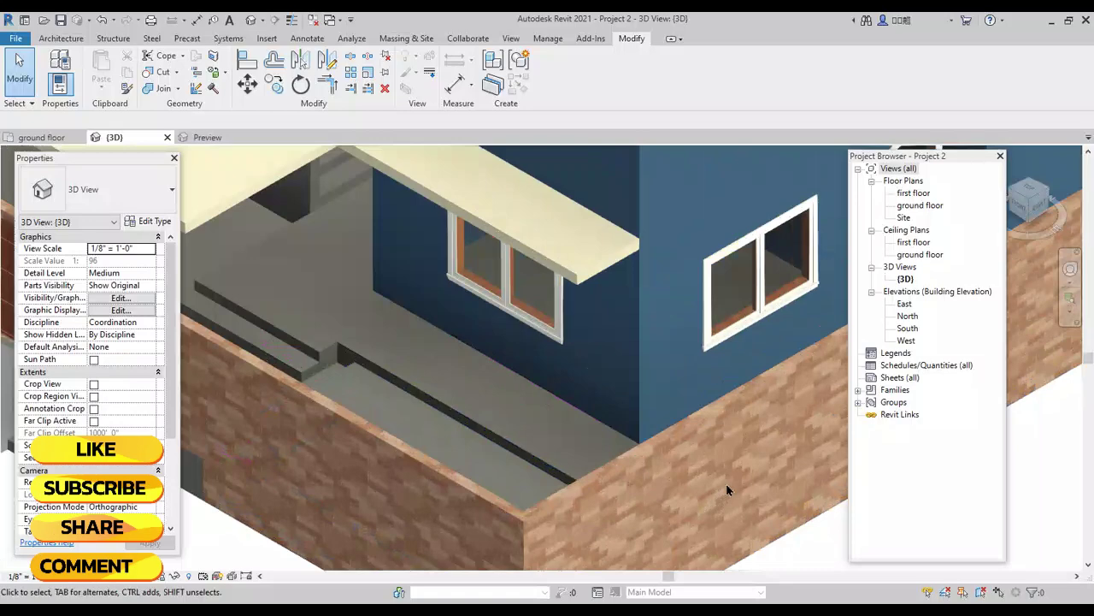